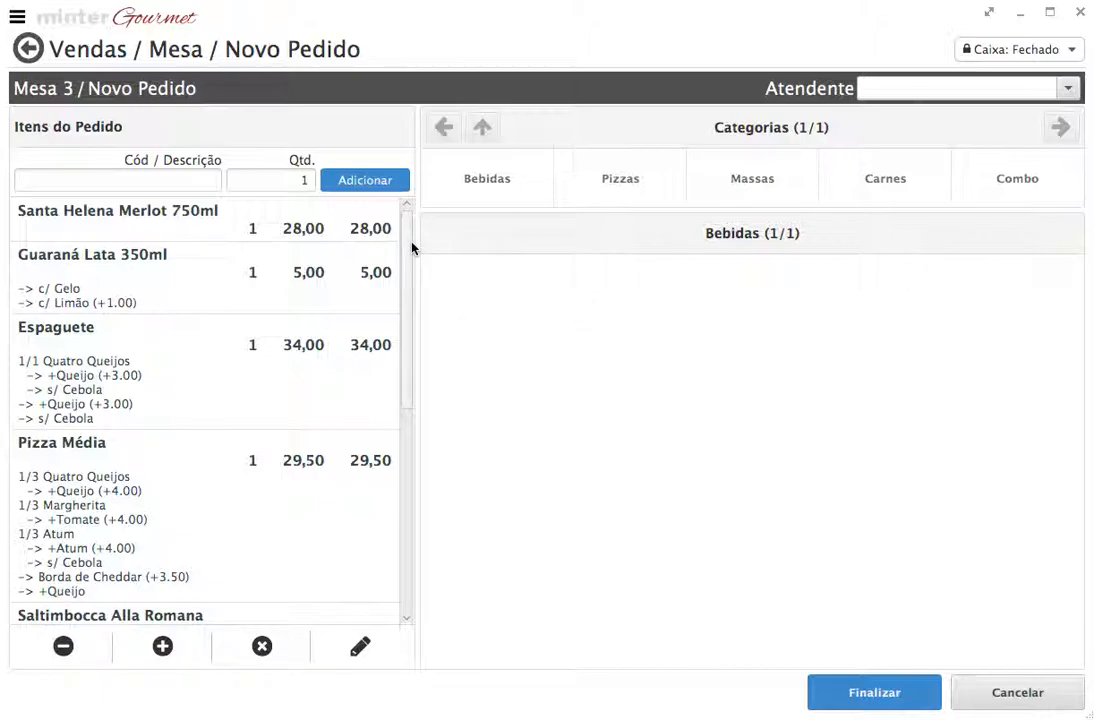
# Scroll the Mesa 3 order list down until the Chopp + Massa combo at 42,00 is visible
pyautogui.moveTo(410, 245); pyautogui.dragTo(418, 273)
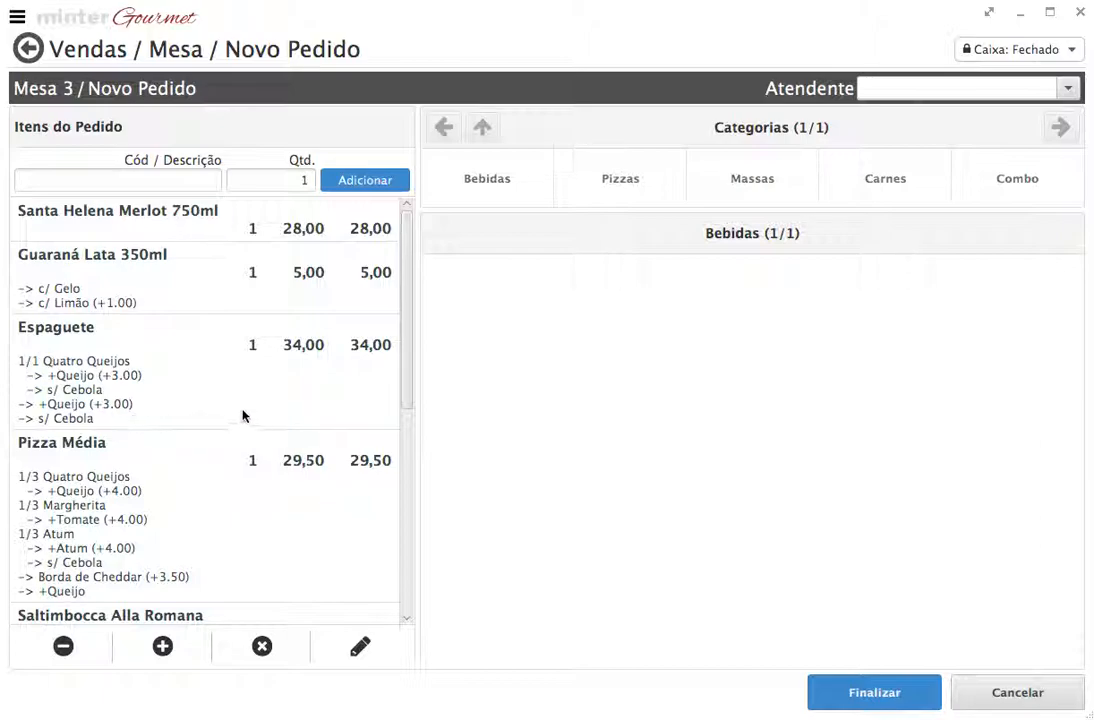
pyautogui.moveTo(407, 329); pyautogui.dragTo(408, 376)
pyautogui.moveTo(410, 330); pyautogui.dragTo(413, 391)
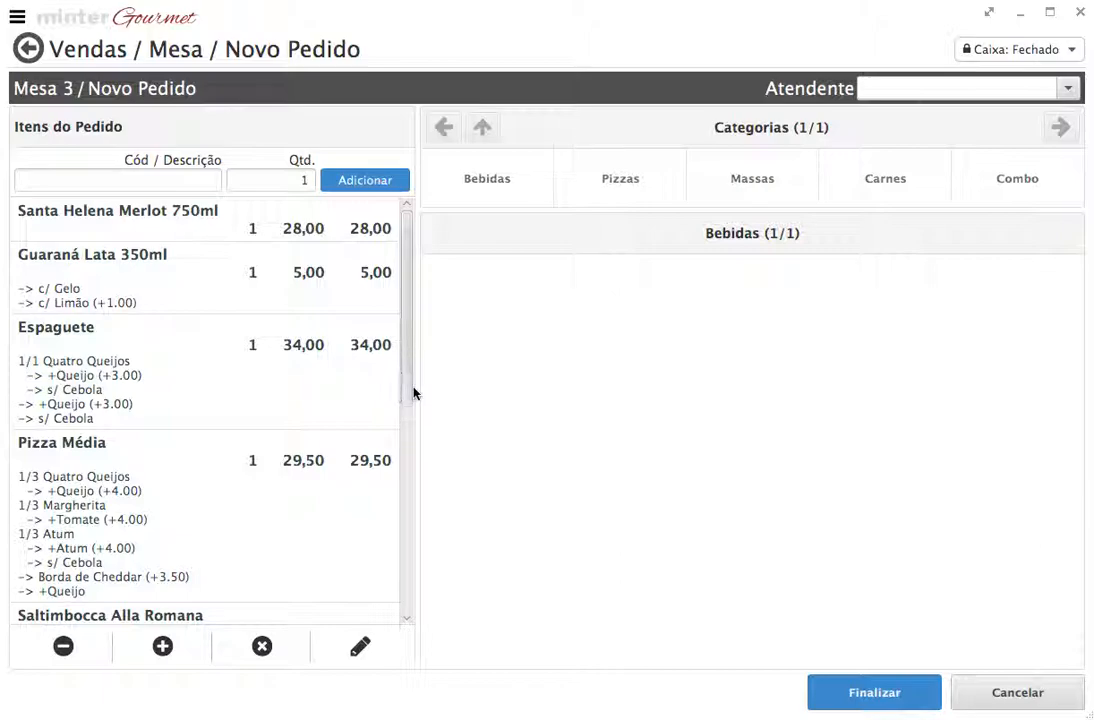
pyautogui.scroll(-1, 291, 430)
pyautogui.scroll(-1, 291, 428)
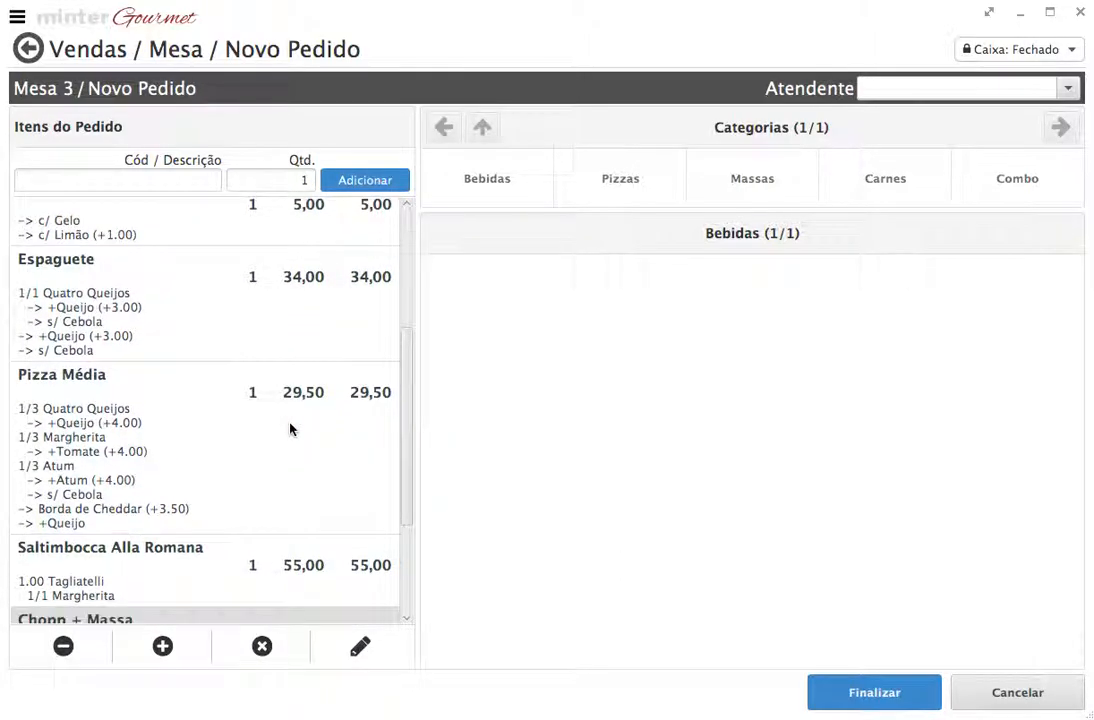
pyautogui.scroll(-1, 291, 428)
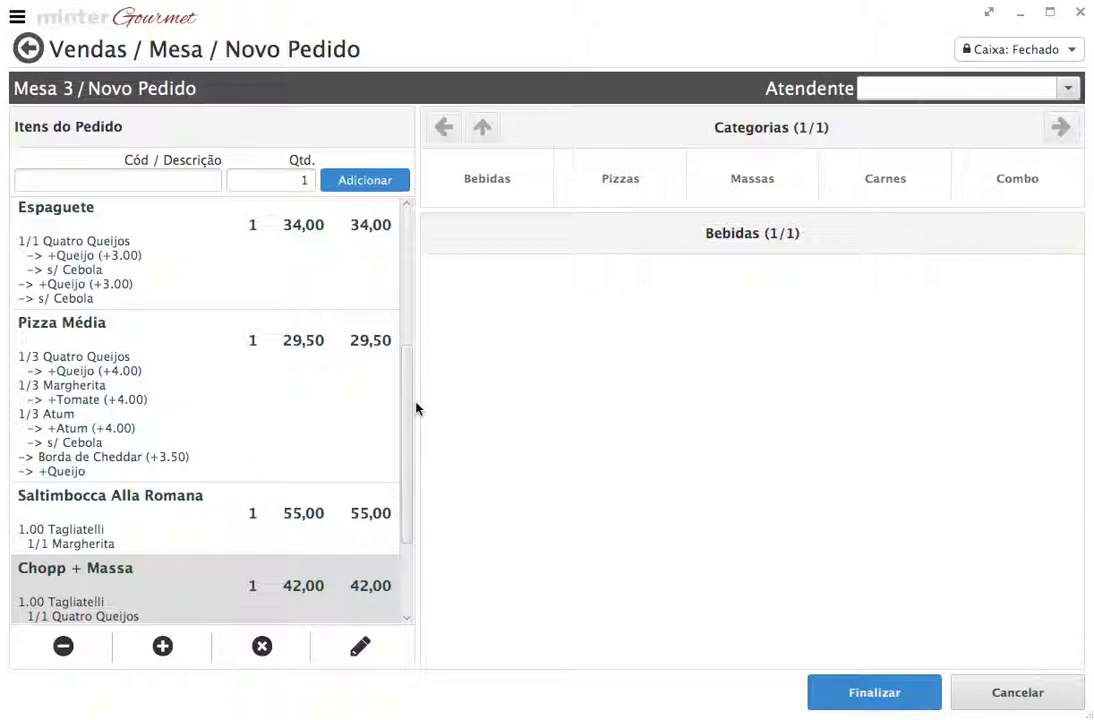
pyautogui.moveTo(408, 405); pyautogui.dragTo(411, 414)
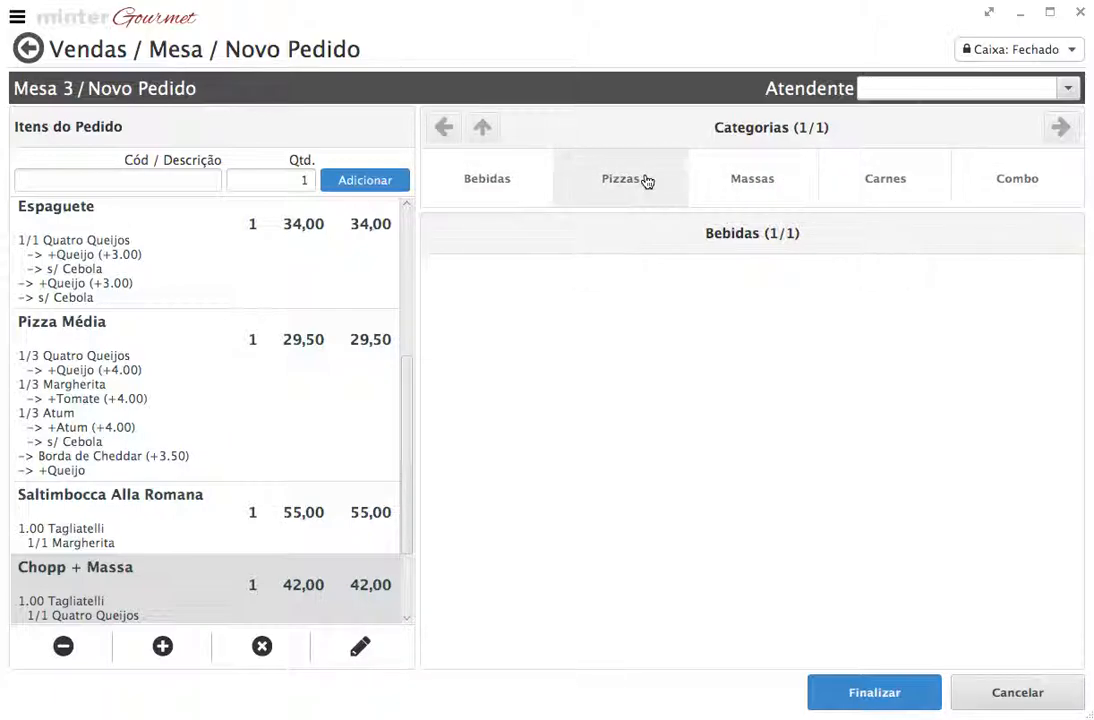
# Browse Bebidas > Refrigerantes and Vinhos > Tinto, then return to the top-level categories
pyautogui.click(523, 188)
pyautogui.click(590, 186)
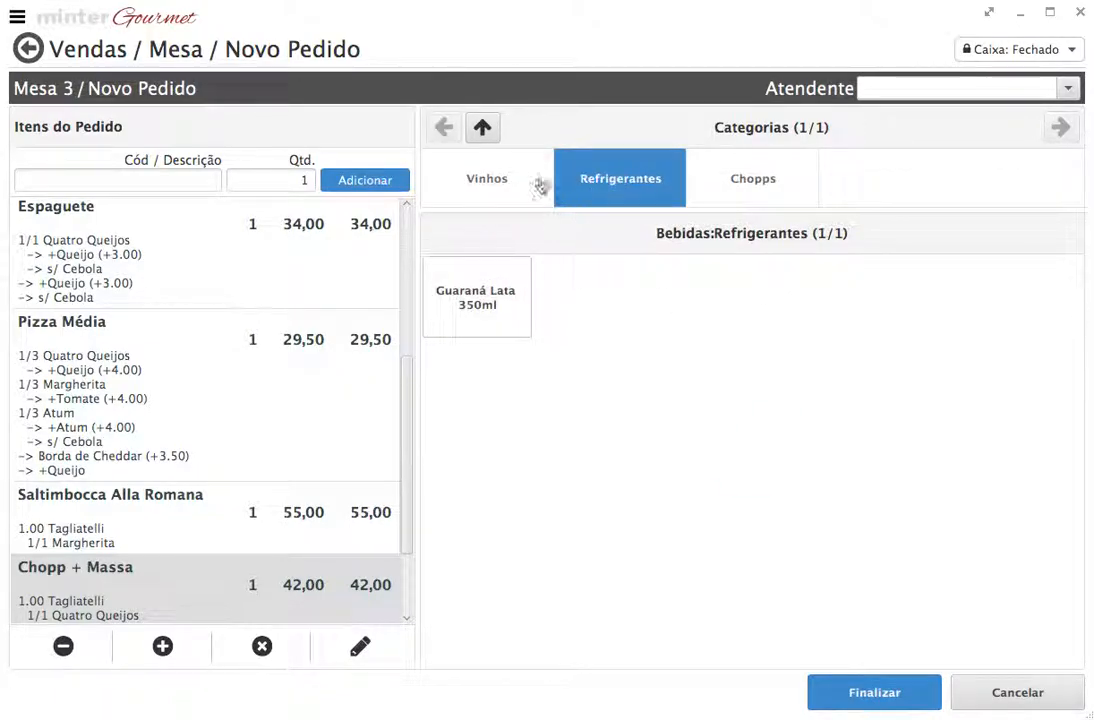
pyautogui.click(488, 178)
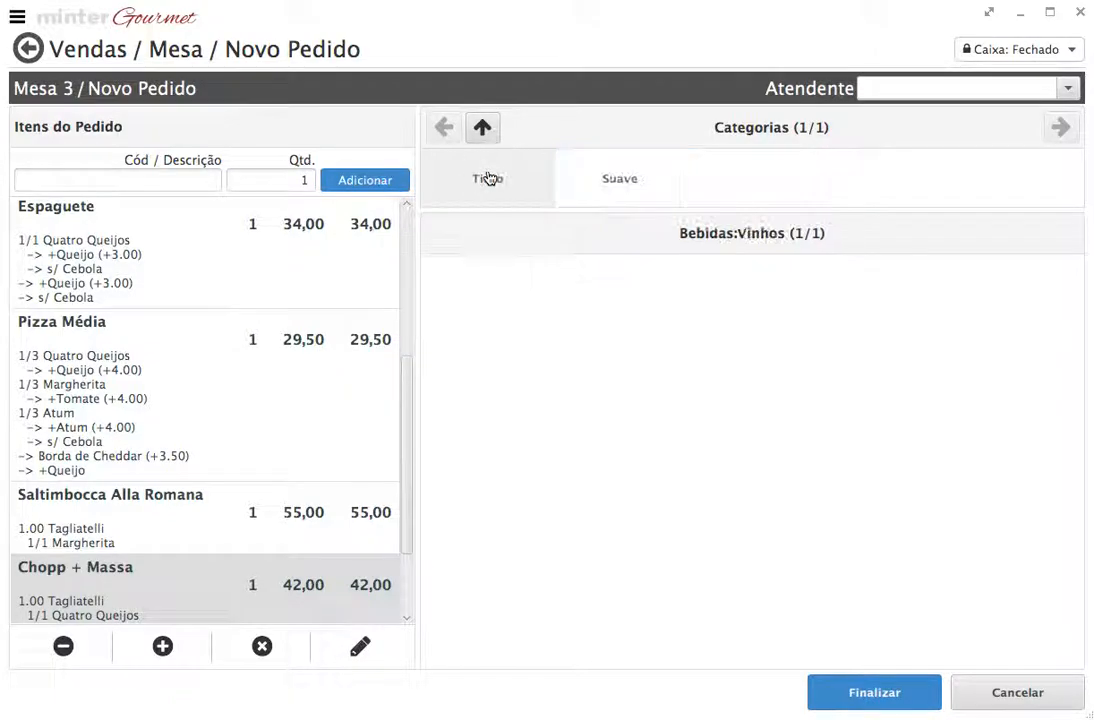
pyautogui.click(490, 179)
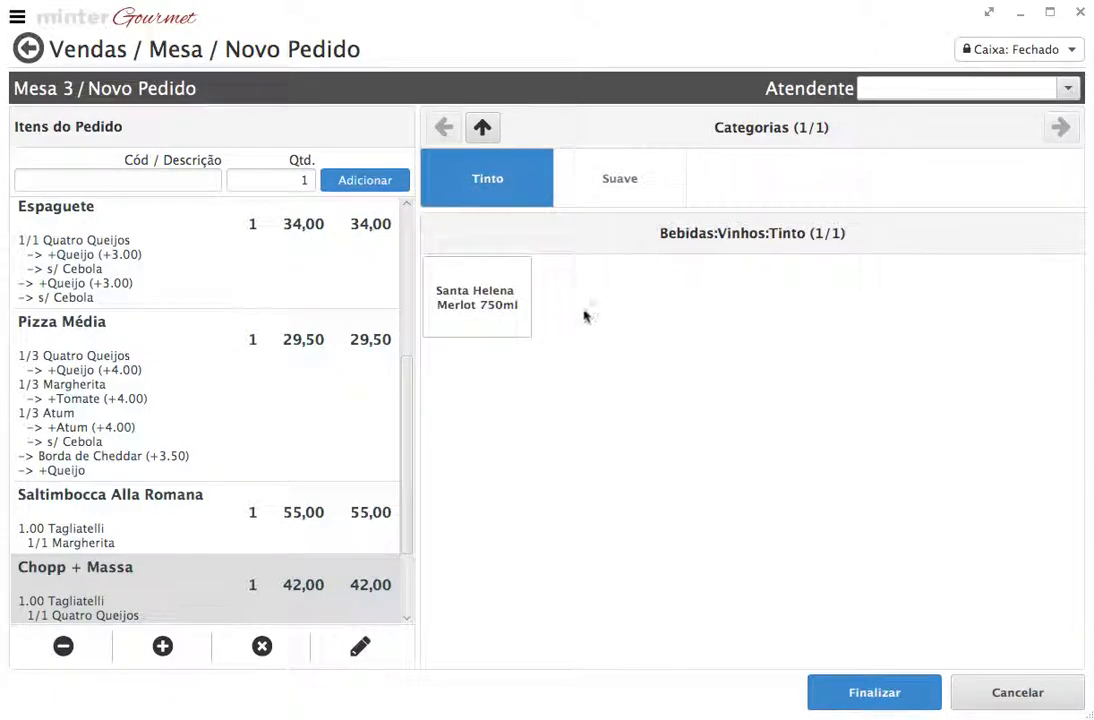
pyautogui.click(482, 127)
pyautogui.click(482, 127)
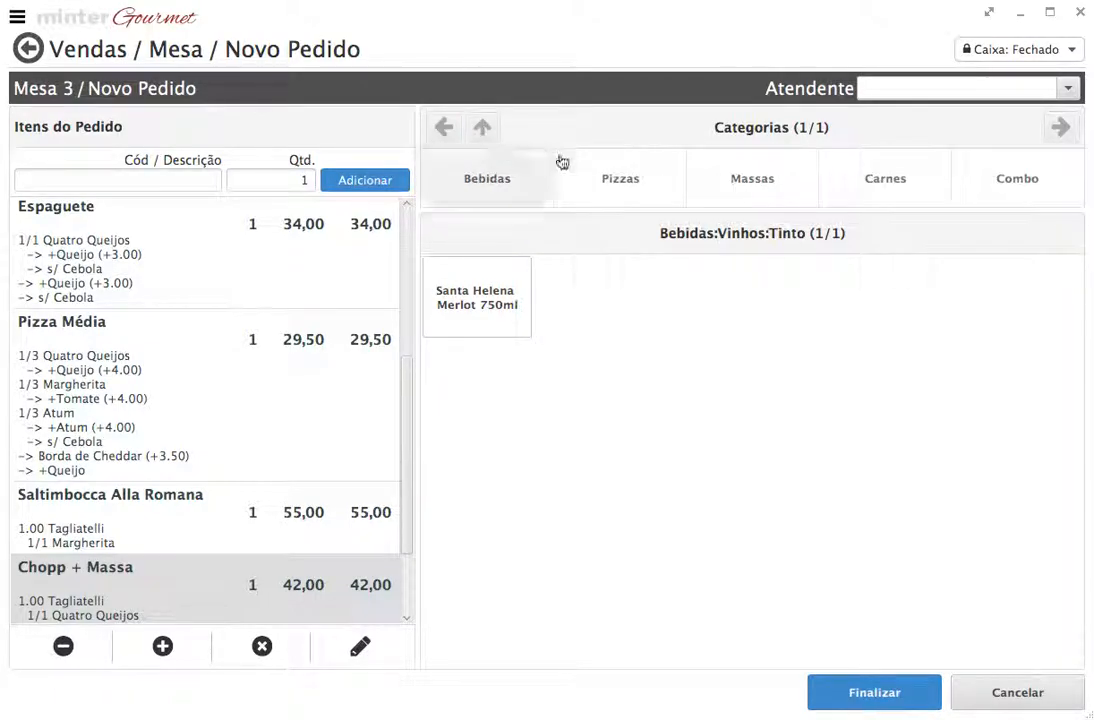
# Browse Massas > Secas and Recheadas with Tagliatelli, then return to the top-level categories
pyautogui.click(785, 179)
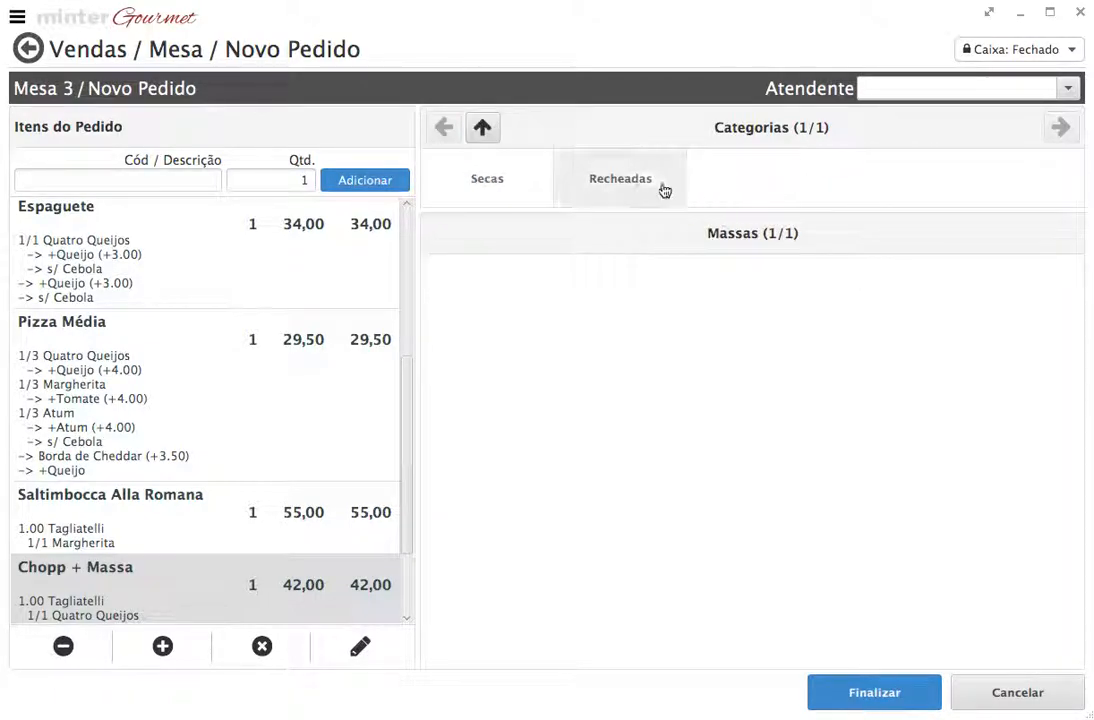
pyautogui.click(510, 195)
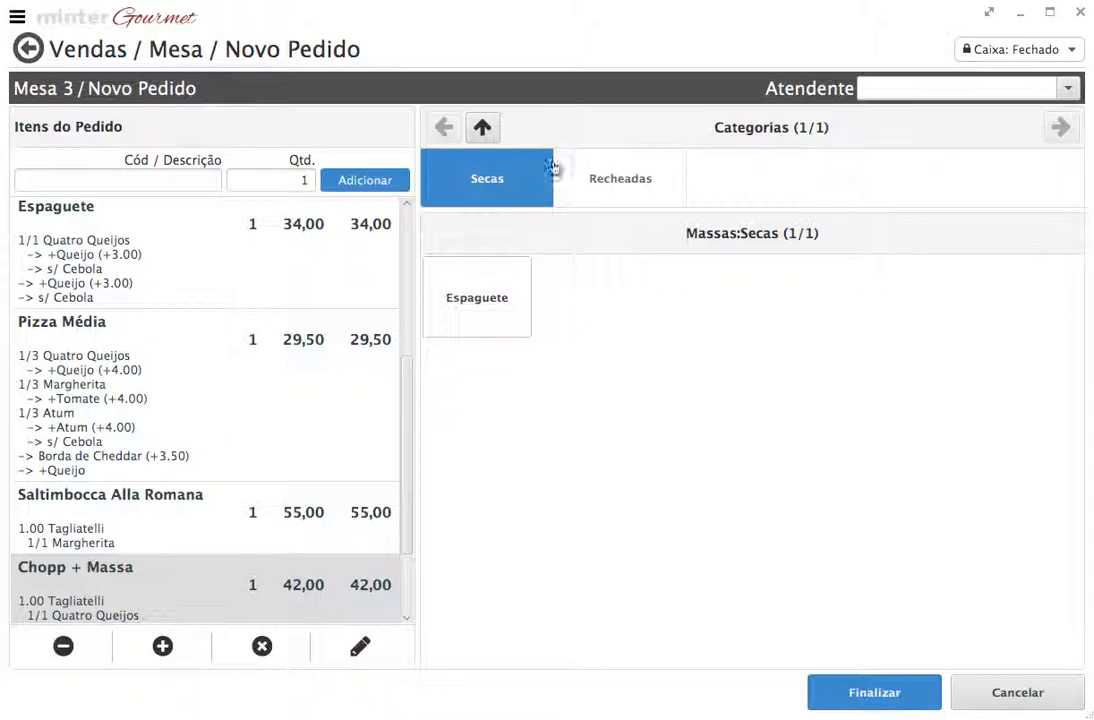
pyautogui.click(604, 185)
pyautogui.click(482, 127)
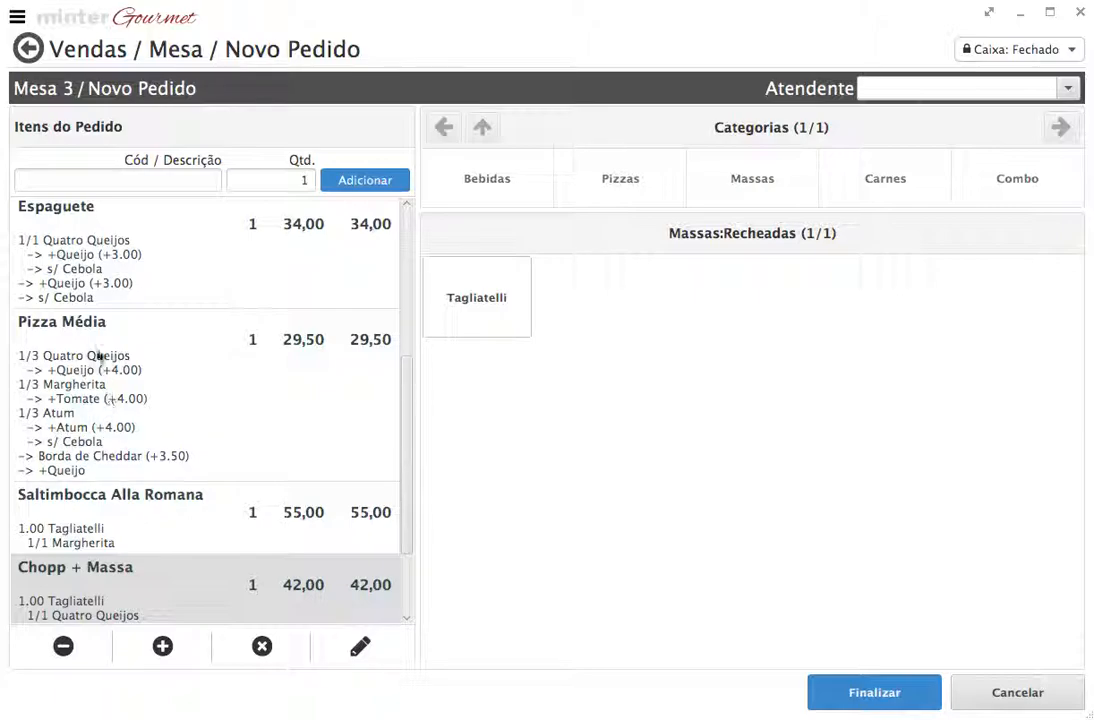
# Reveal the Chopp + Massa combo contents and open Carnes, showing Saltimbocca Alla Romana
pyautogui.moveTo(406, 384); pyautogui.dragTo(402, 474)
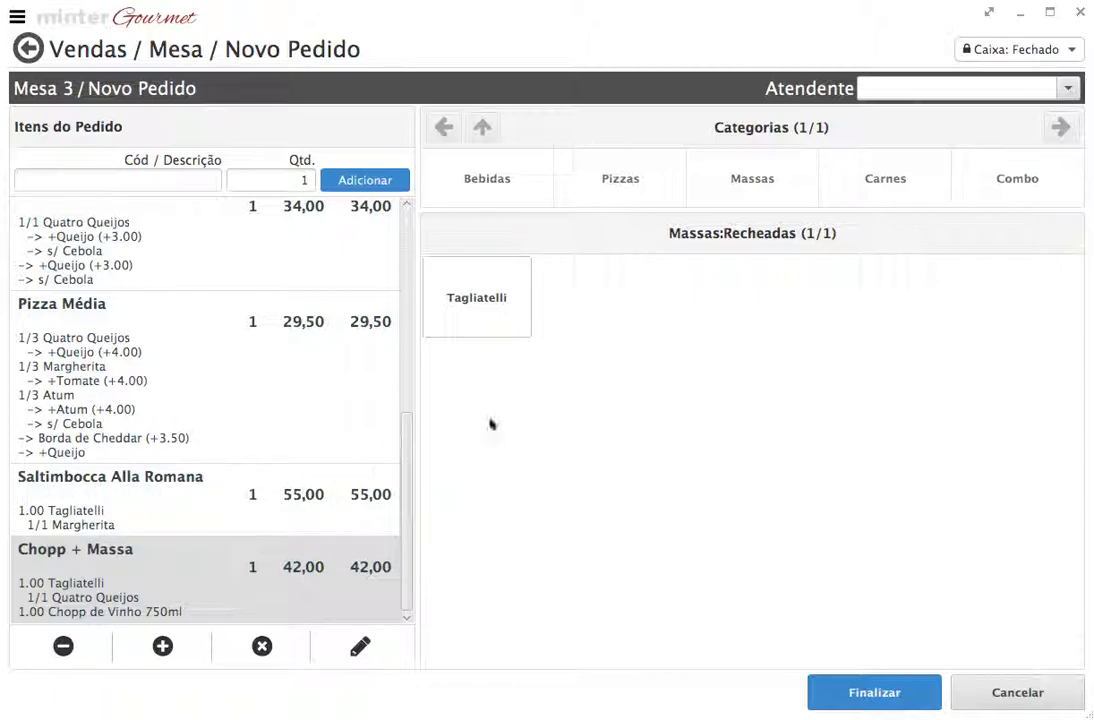
pyautogui.click(880, 174)
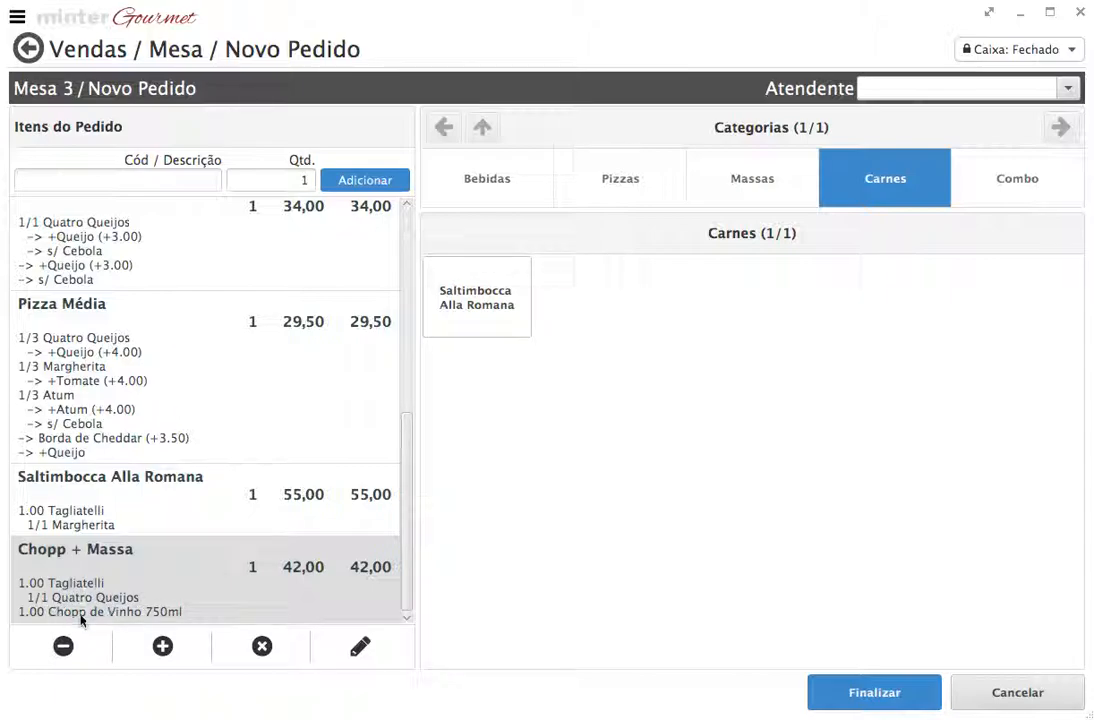
pyautogui.moveTo(408, 503); pyautogui.dragTo(427, 320)
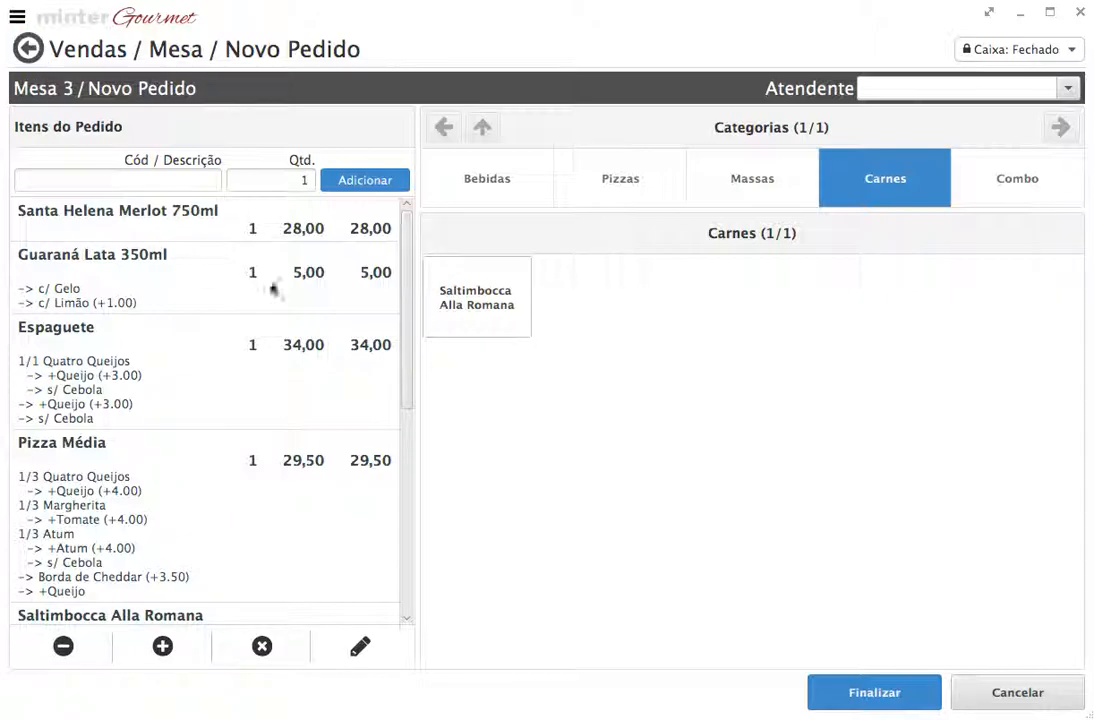
# Cancel the Mesa 3 order with Sim, then go back past the tables grid to Inicio
pyautogui.moveTo(405, 272)
pyautogui.mouseDown()
pyautogui.moveTo(413, 469)
pyautogui.moveTo(415, 313)
pyautogui.mouseUp()
pyautogui.click(40, 52)
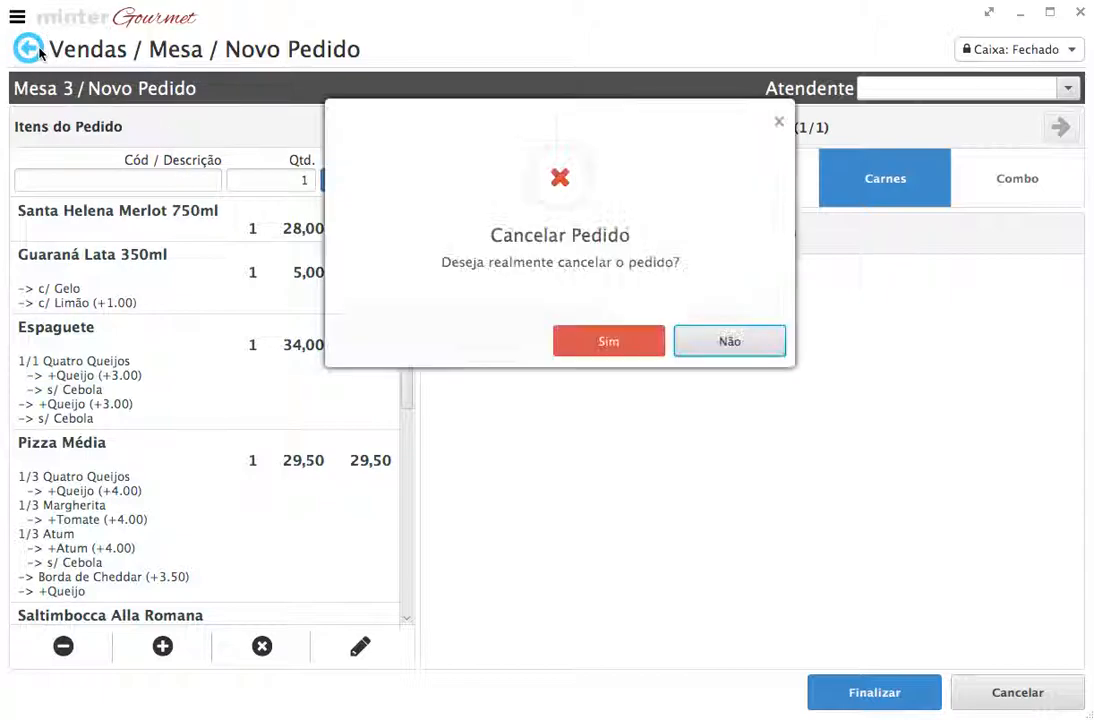
pyautogui.click(596, 344)
pyautogui.click(38, 56)
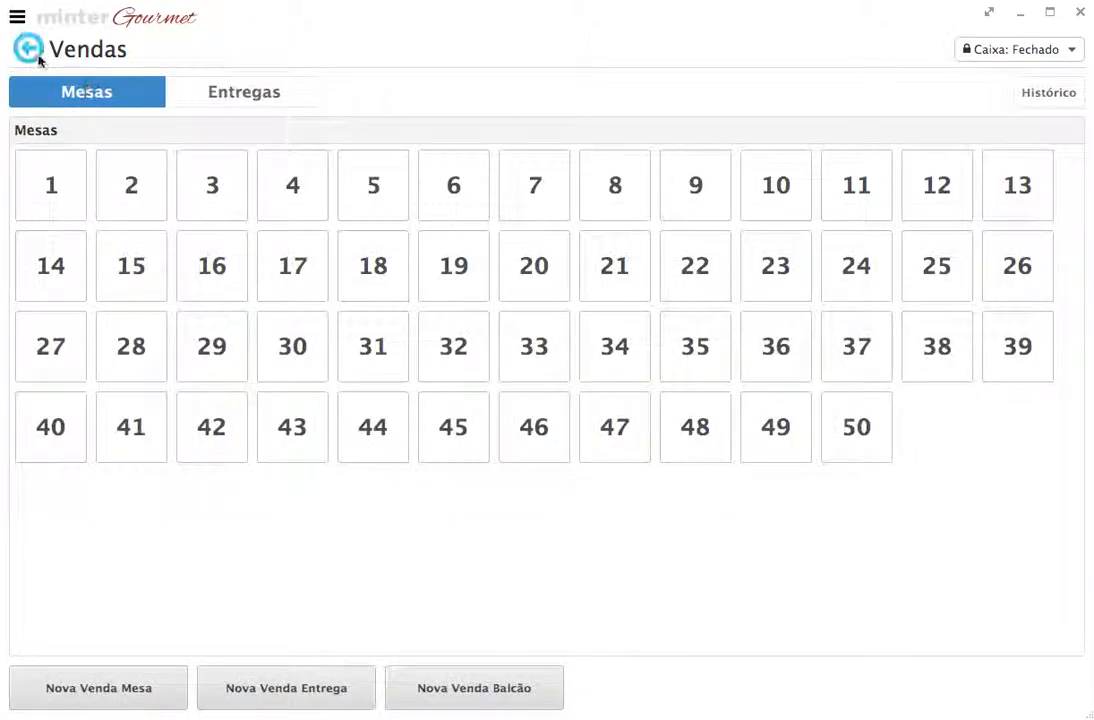
pyautogui.click(38, 56)
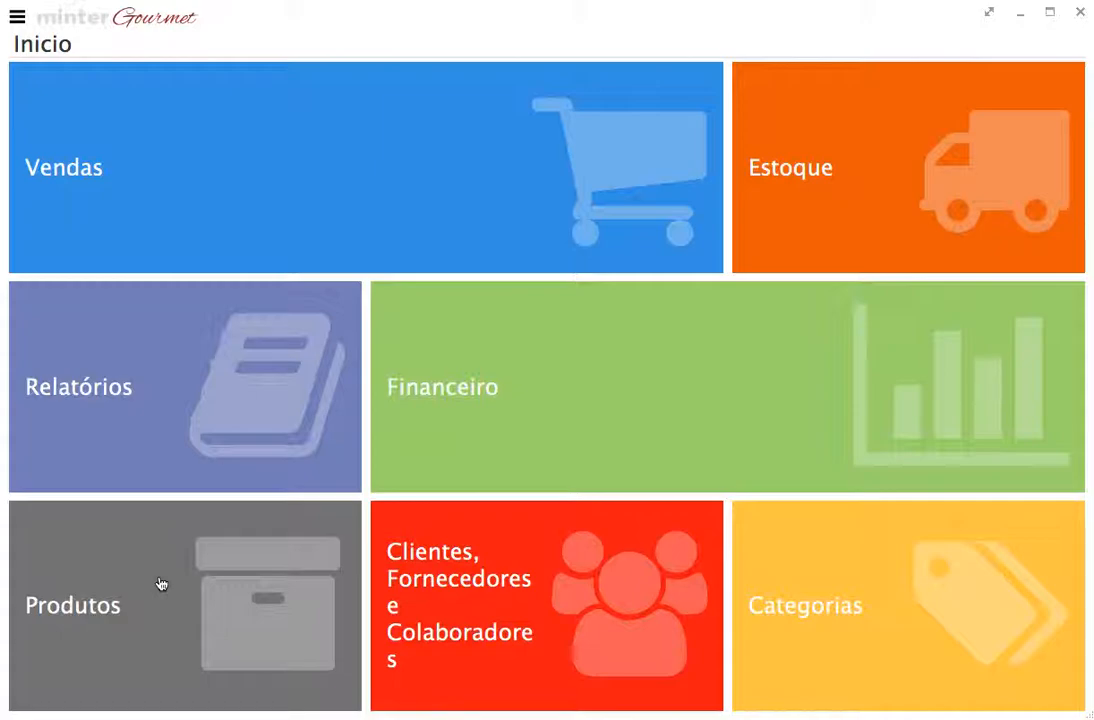
# Open Produtos from Inicio and show its Categorias tree
pyautogui.click(160, 584)
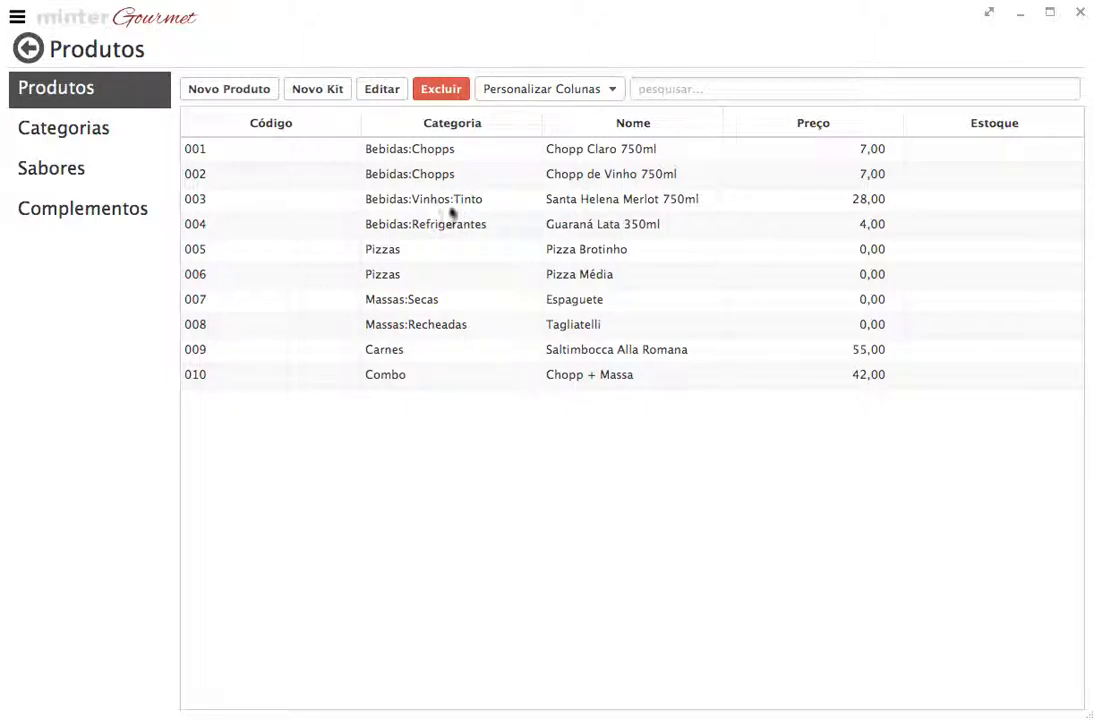
pyautogui.click(126, 141)
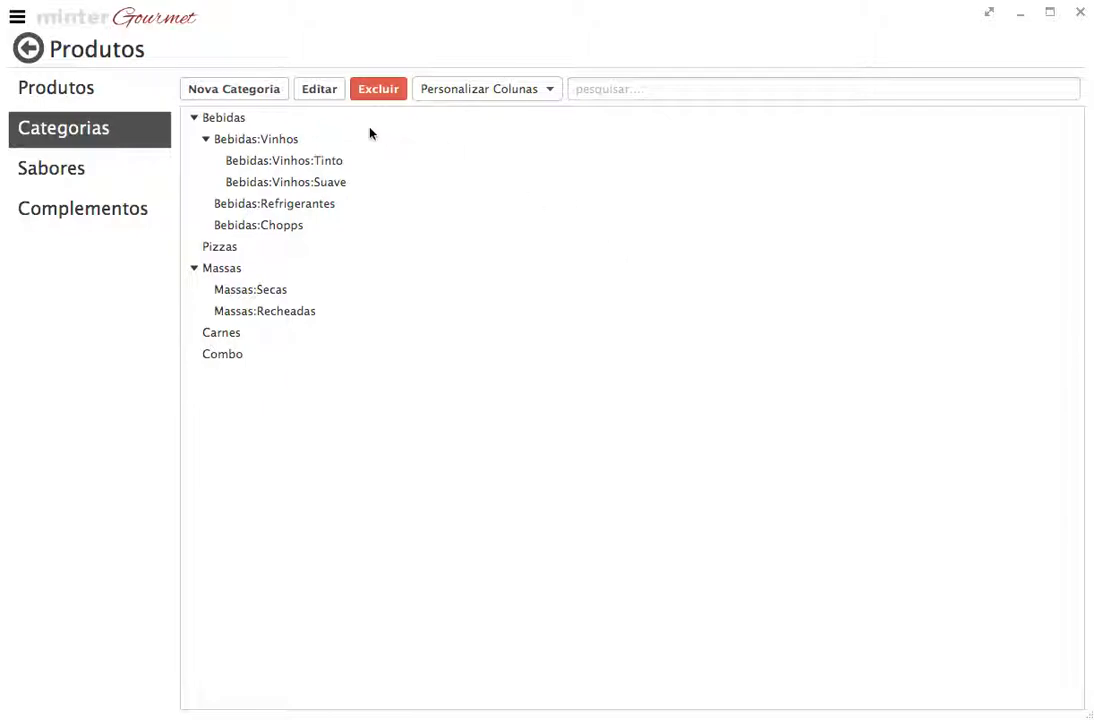
# Open the Bebidas:Vinhos category settings and close them without changes
pyautogui.click(240, 119)
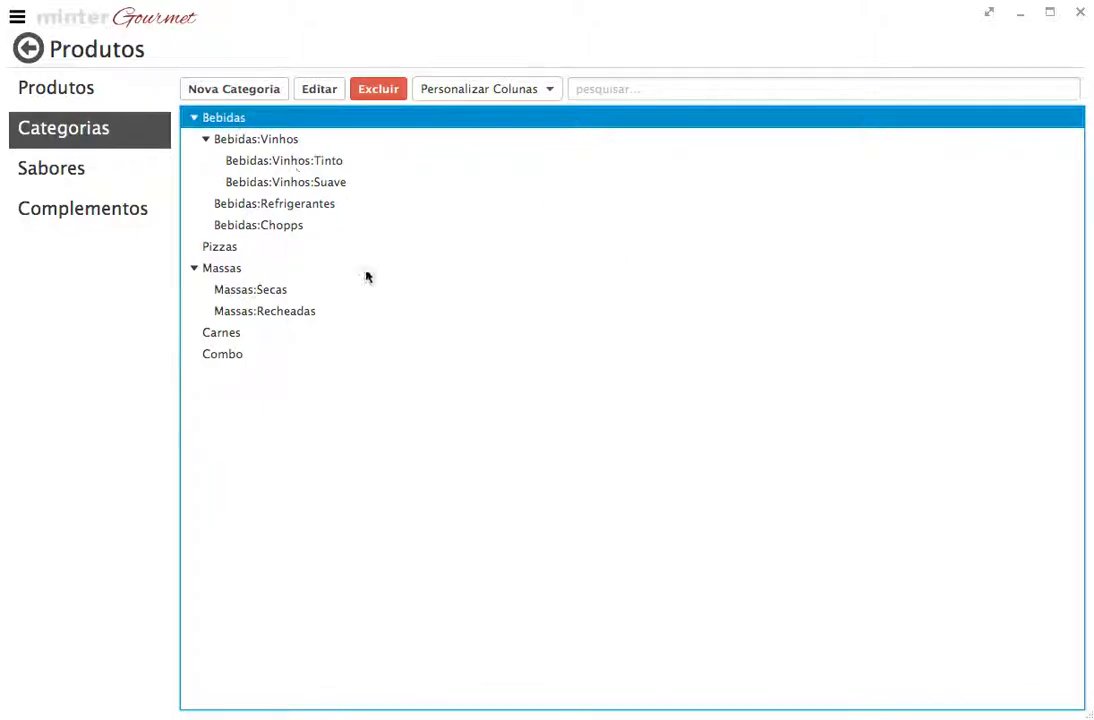
pyautogui.click(279, 148)
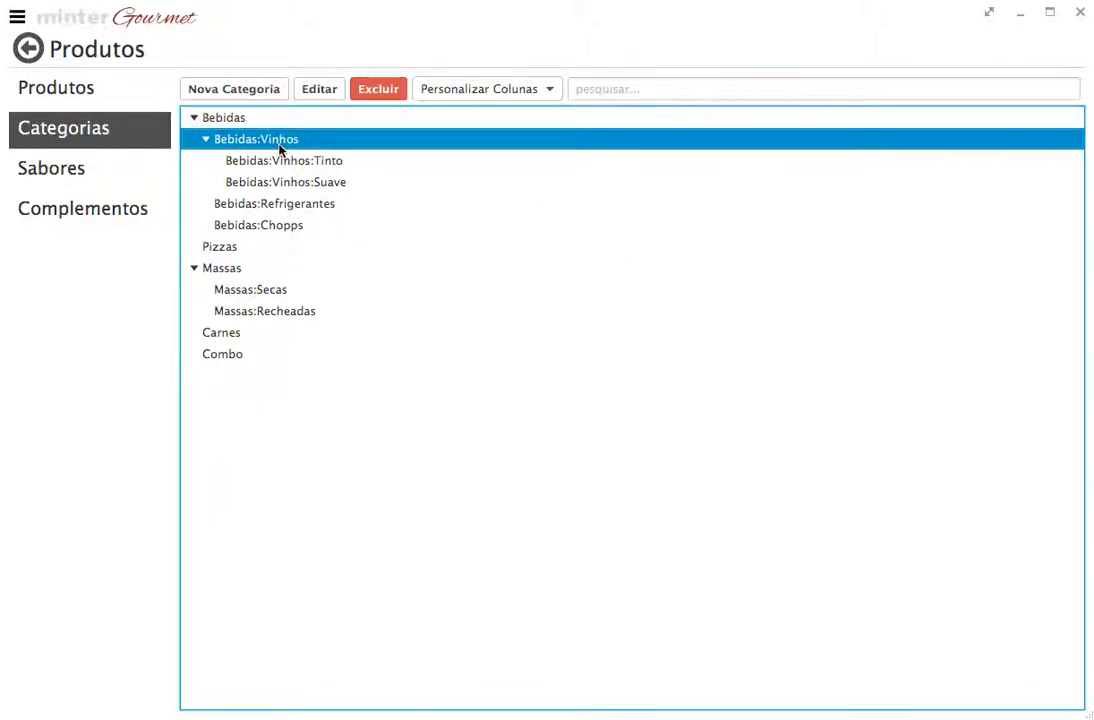
pyautogui.click(321, 92)
pyautogui.moveTo(400, 78); pyautogui.dragTo(529, 107)
pyautogui.moveTo(562, 222); pyautogui.dragTo(517, 222)
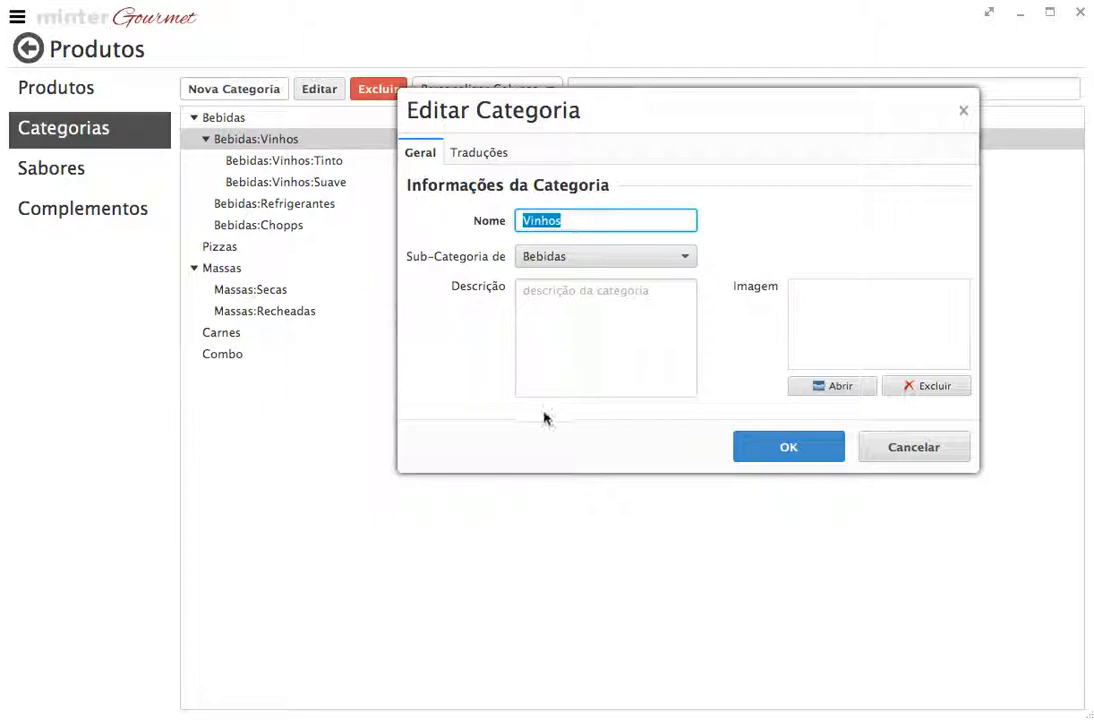
pyautogui.click(884, 452)
# Open the Bebidas:Vinhos:Tinto category settings and close them without changes
pyautogui.click(293, 161)
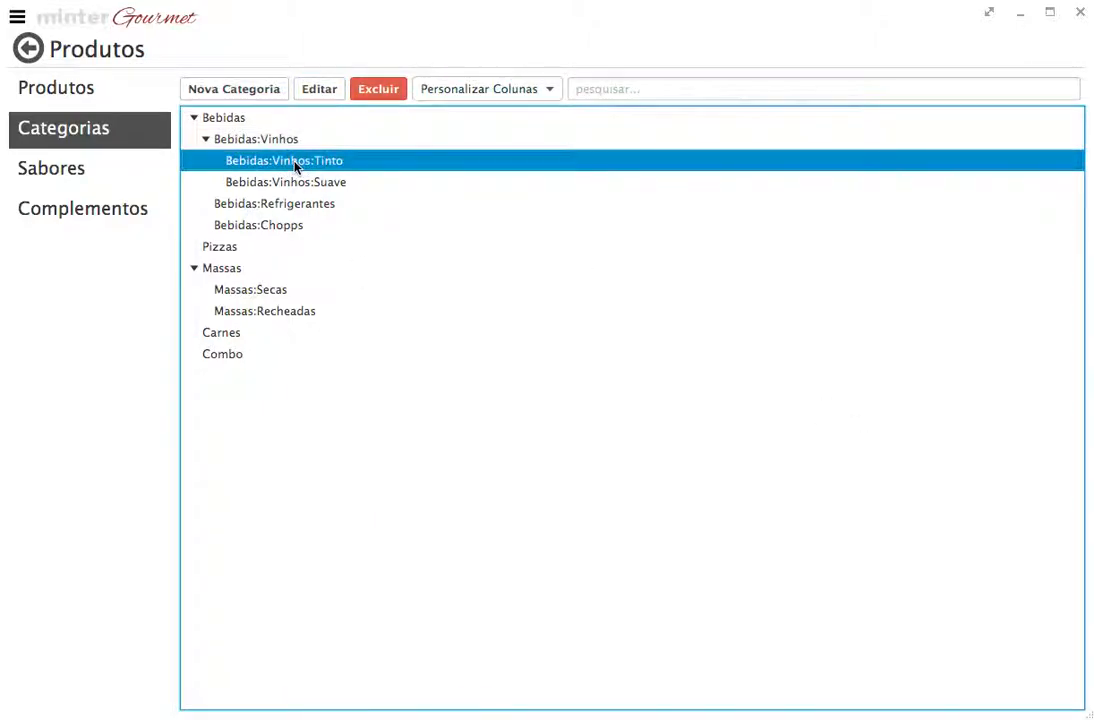
pyautogui.click(320, 92)
pyautogui.moveTo(380, 75); pyautogui.dragTo(564, 73)
pyautogui.click(629, 200)
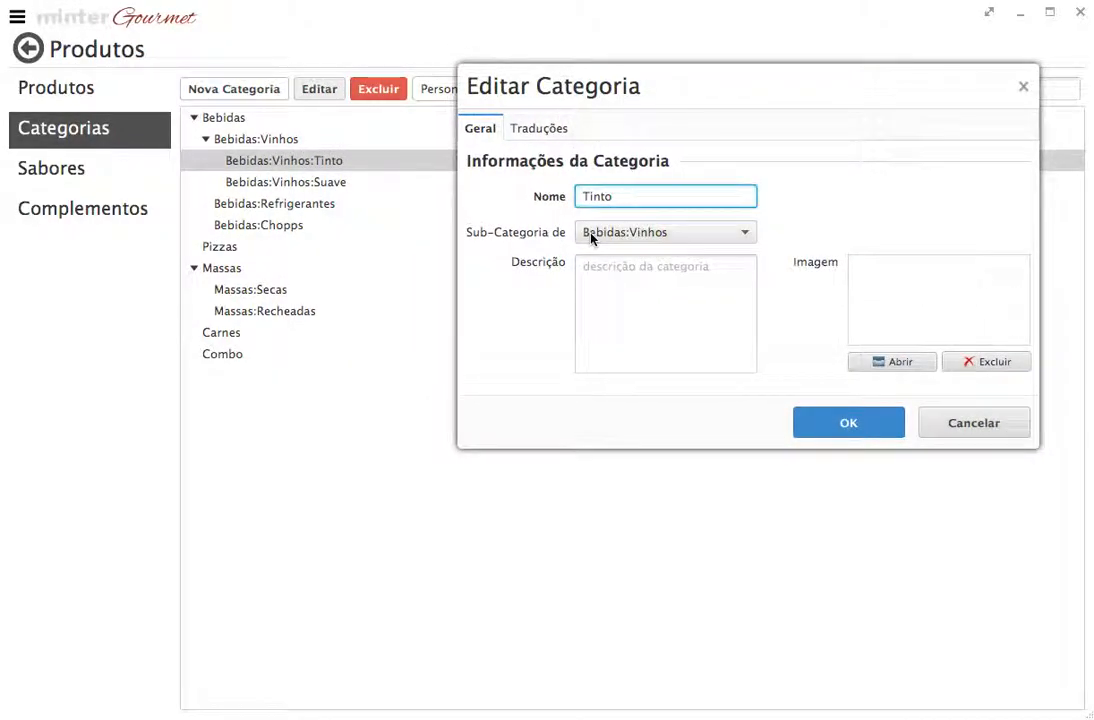
pyautogui.click(945, 416)
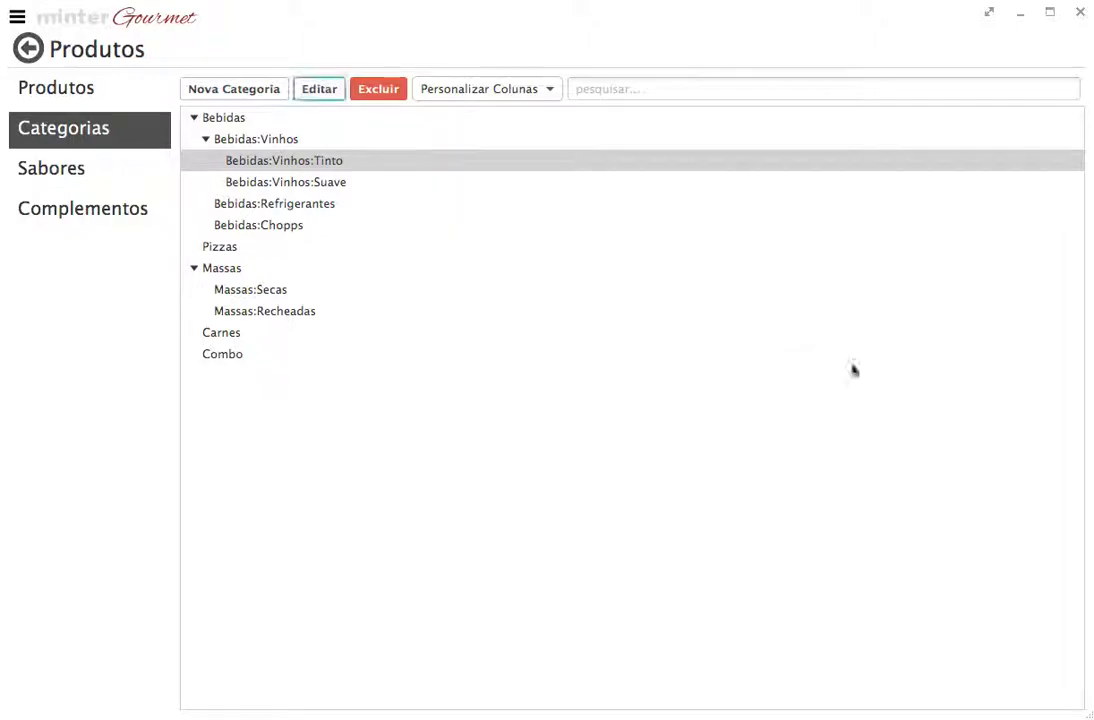
# Check the Bebidas:Vinhos:Suave settings unchanged, then show the Sabores flavour list
pyautogui.click(298, 182)
pyautogui.click(320, 92)
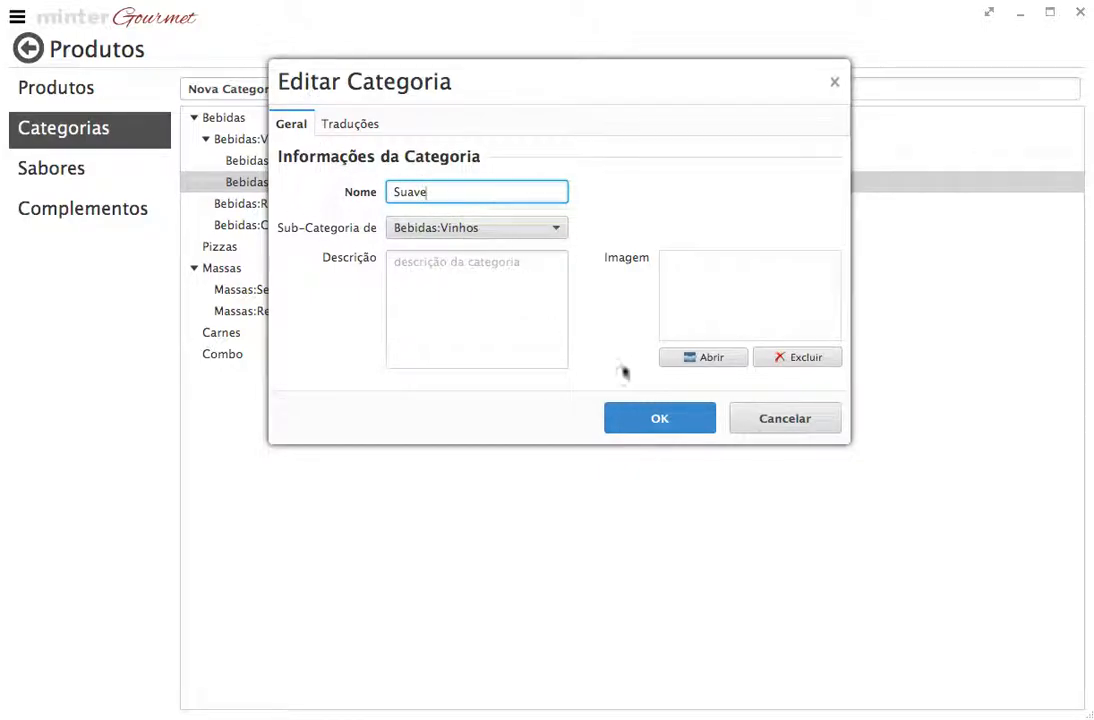
pyautogui.click(786, 419)
pyautogui.click(128, 179)
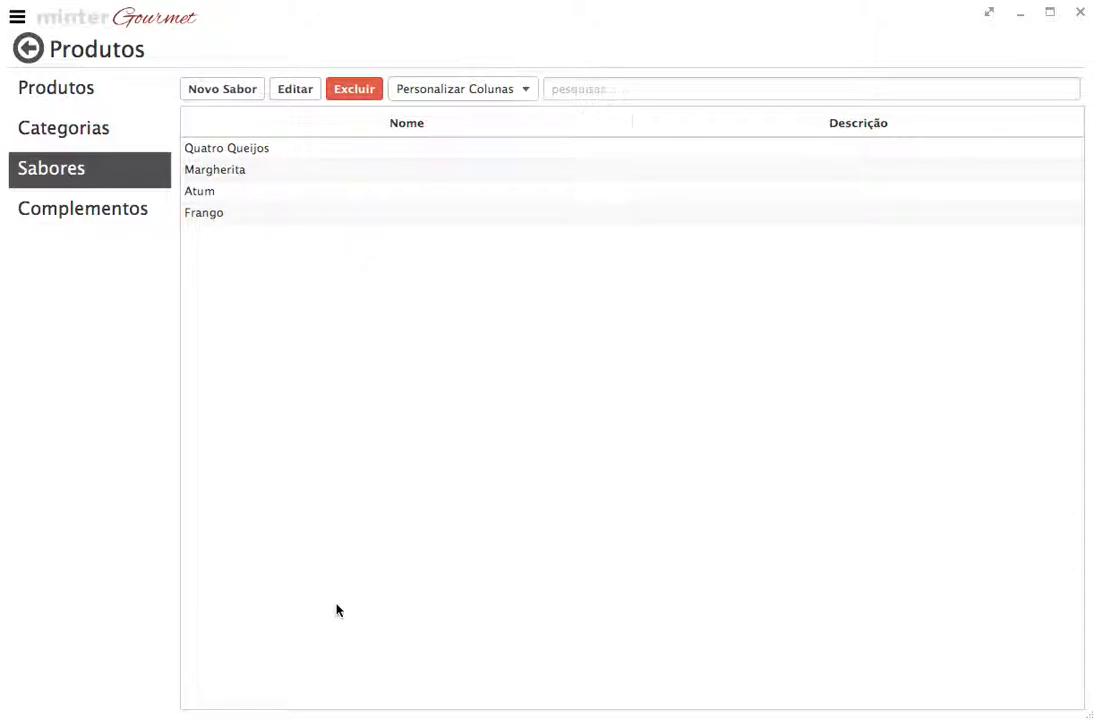
# Start a Novo Sabor flavour, focus its Código and Nome fields, then open Complementos
pyautogui.click(244, 150)
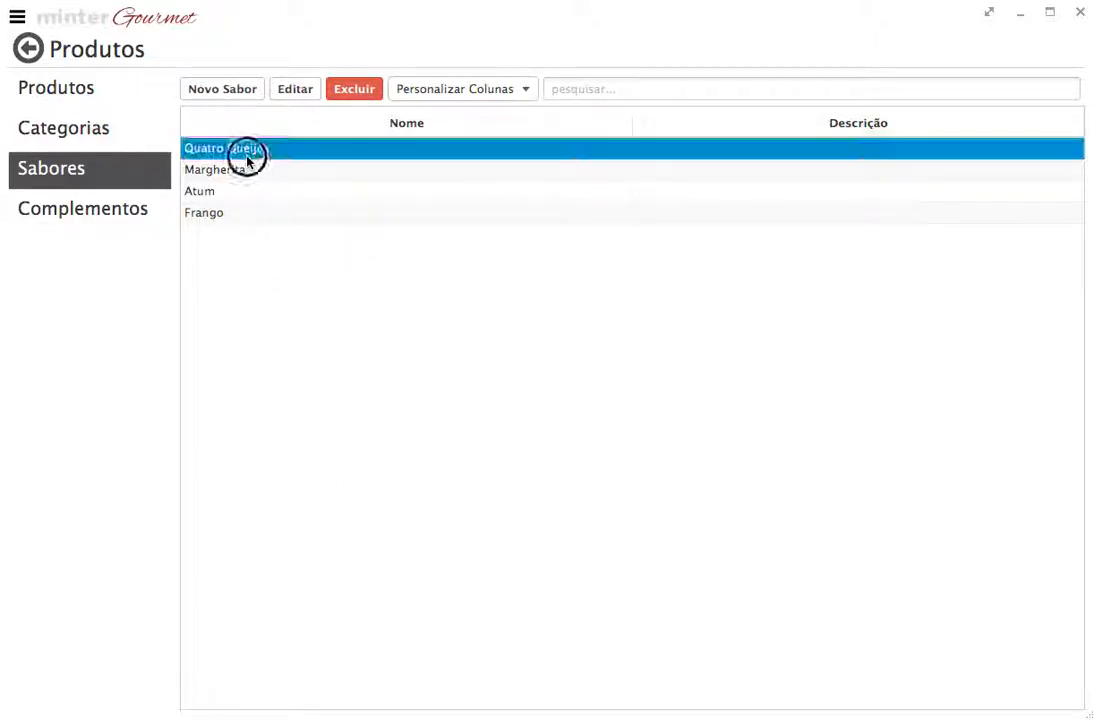
pyautogui.click(224, 91)
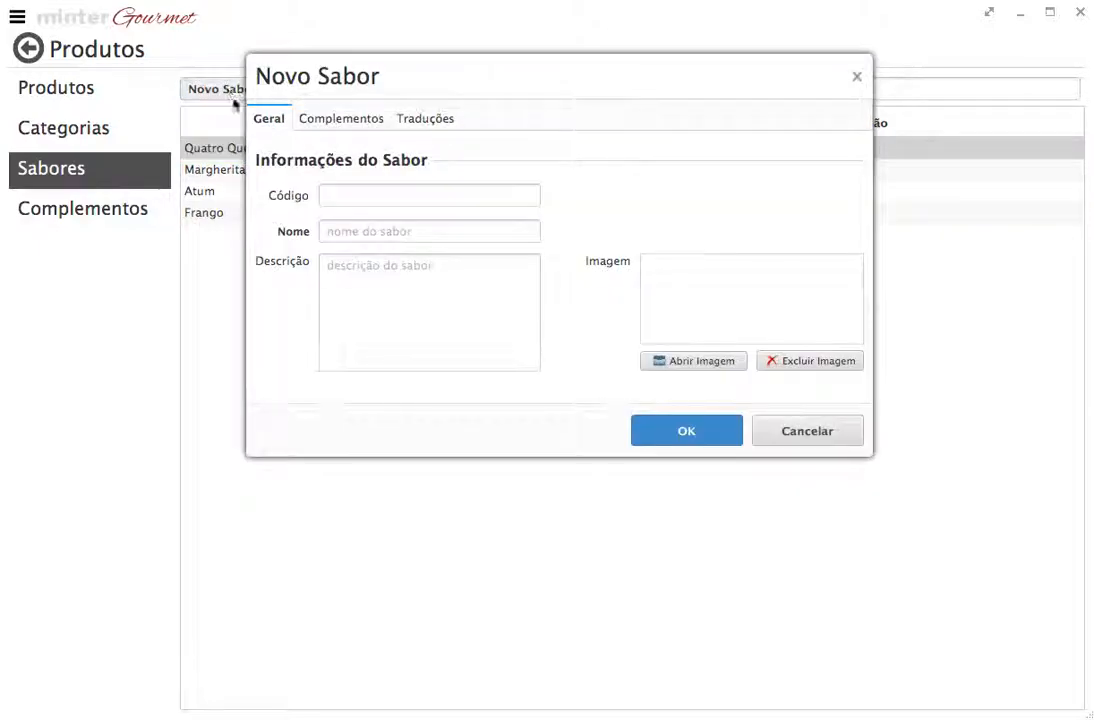
pyautogui.click(344, 194)
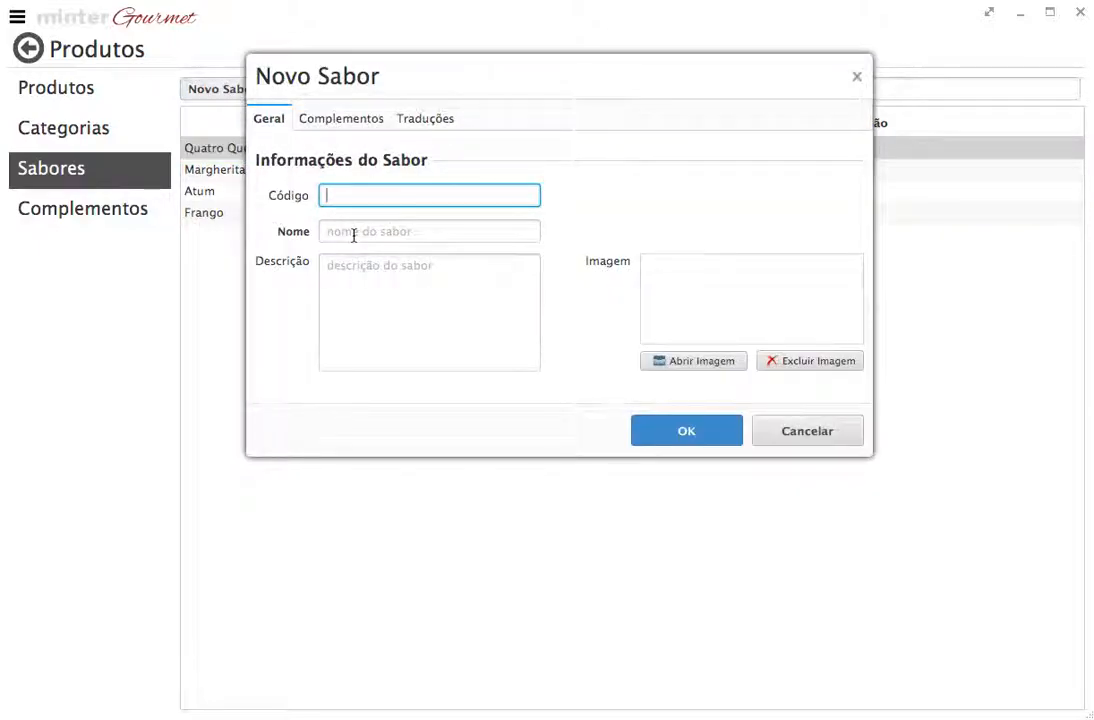
pyautogui.click(354, 232)
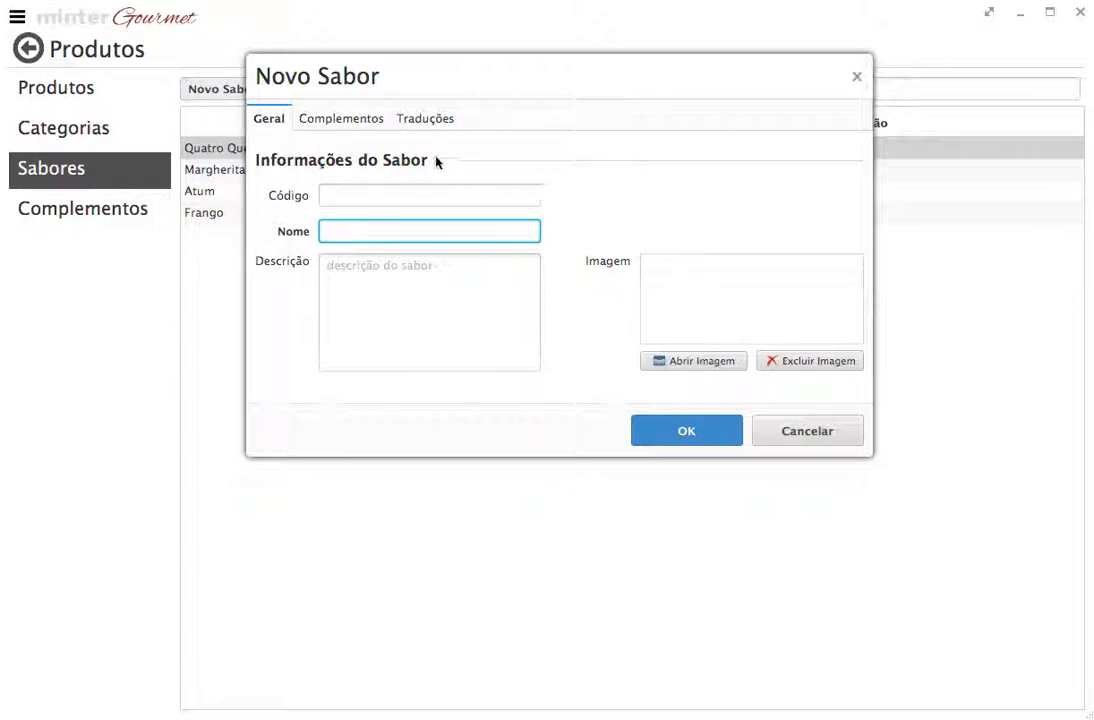
pyautogui.click(341, 119)
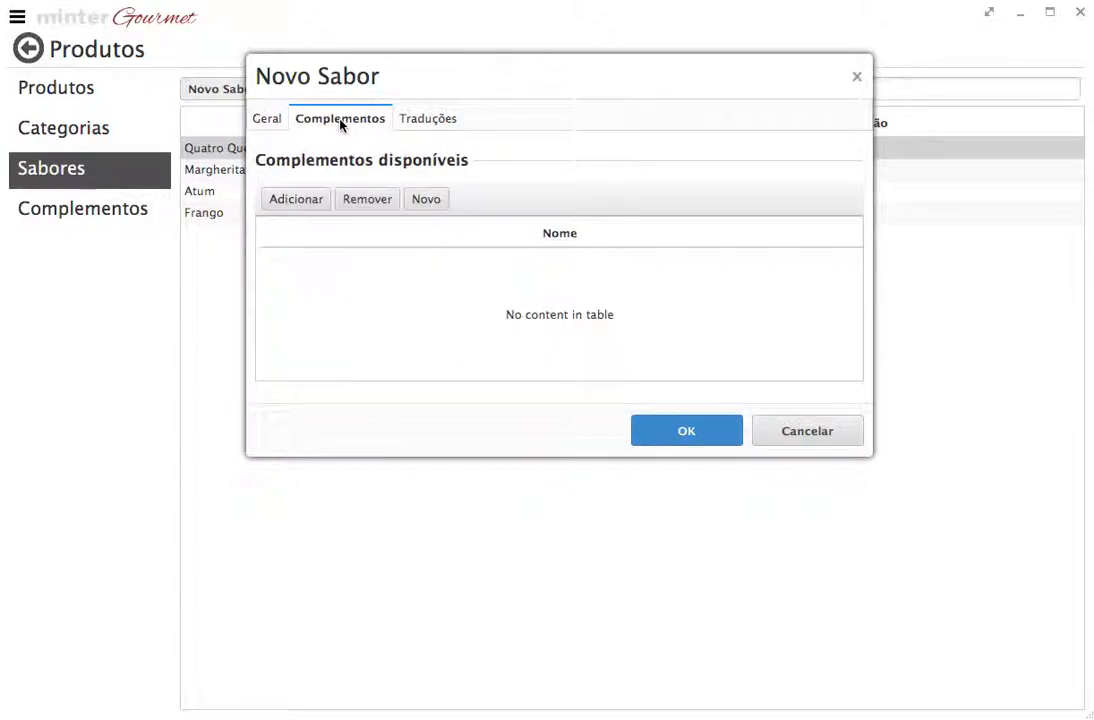
# Add the +Frango complement to the new flavour through Adicionar > Pesquisar
pyautogui.click(312, 205)
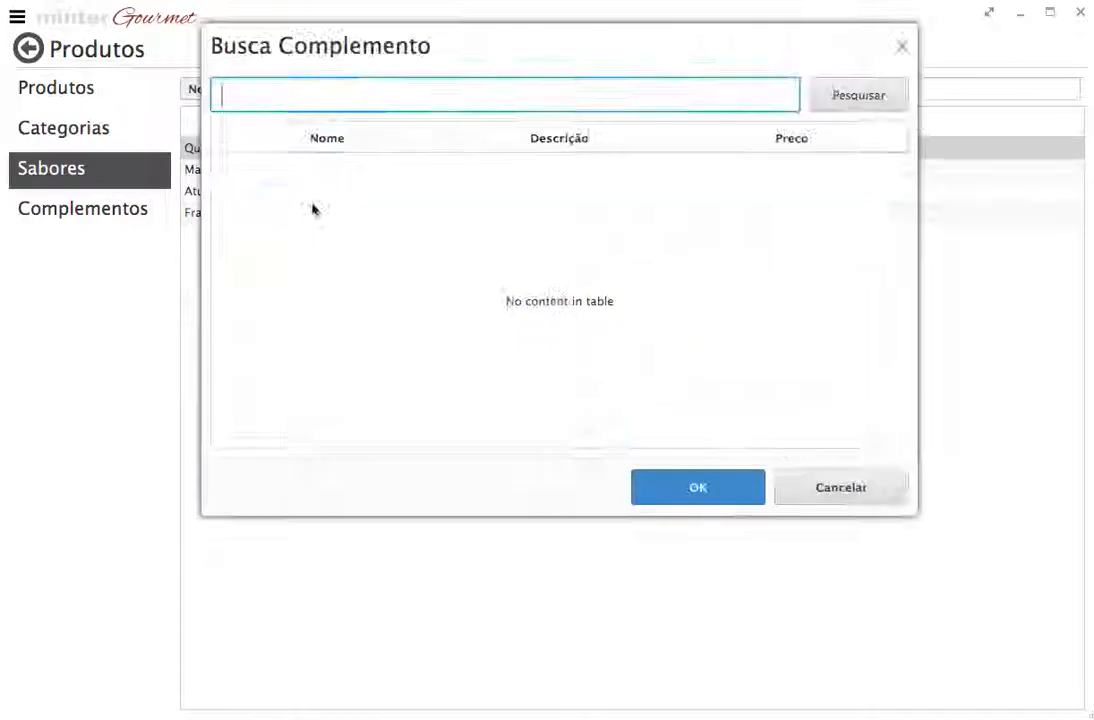
pyautogui.click(859, 97)
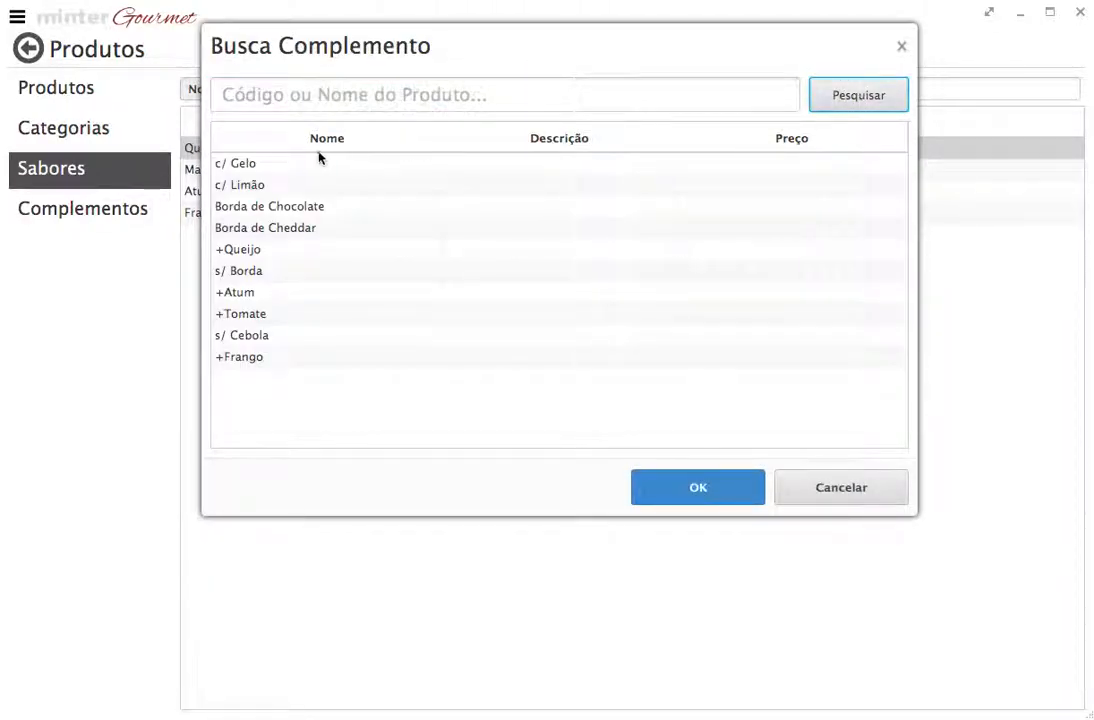
pyautogui.click(259, 358)
pyautogui.click(680, 494)
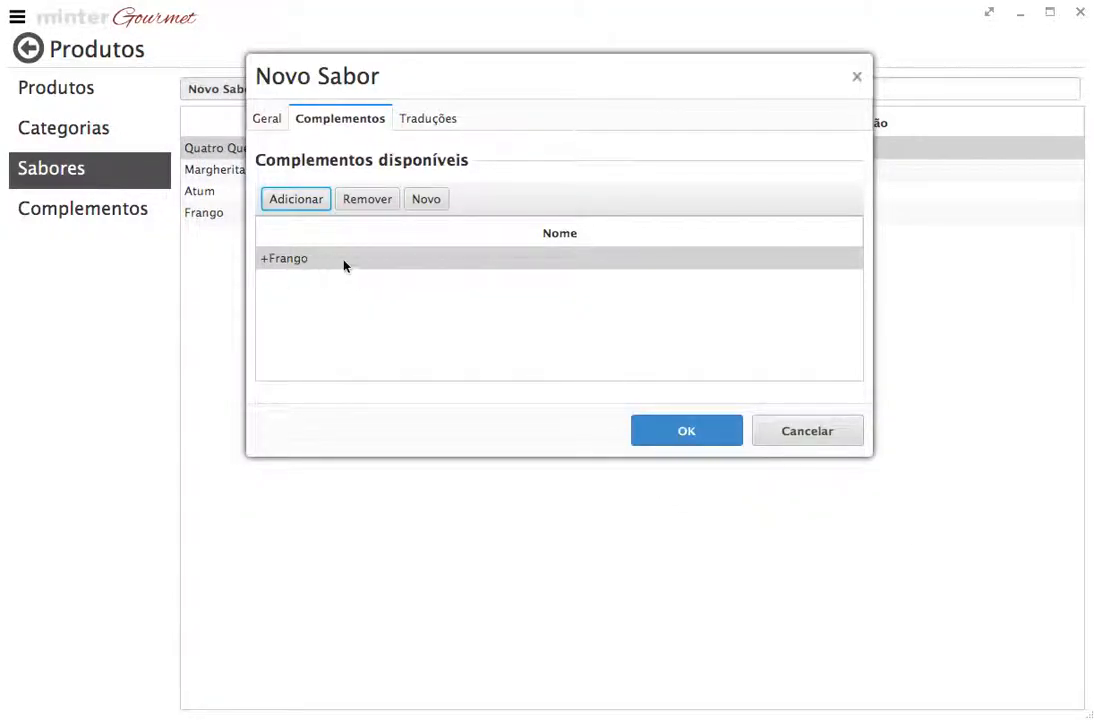
# Cancel a second complement search, remove +Frango, and toggle between Geral and Complementos
pyautogui.click(316, 201)
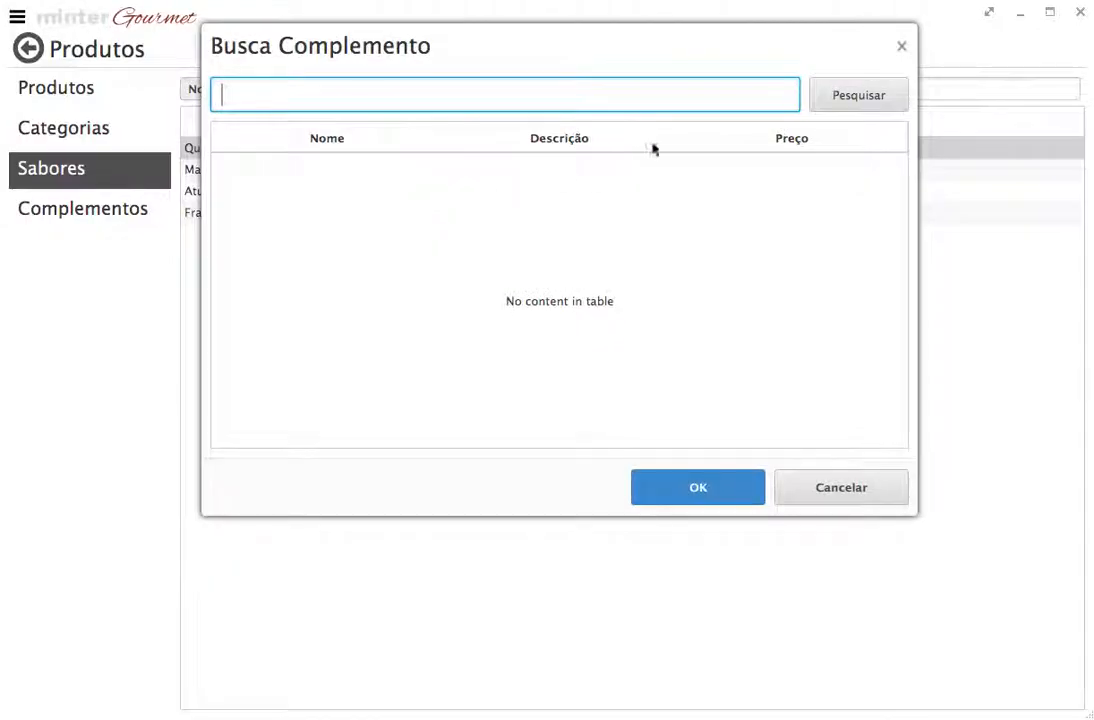
pyautogui.click(860, 93)
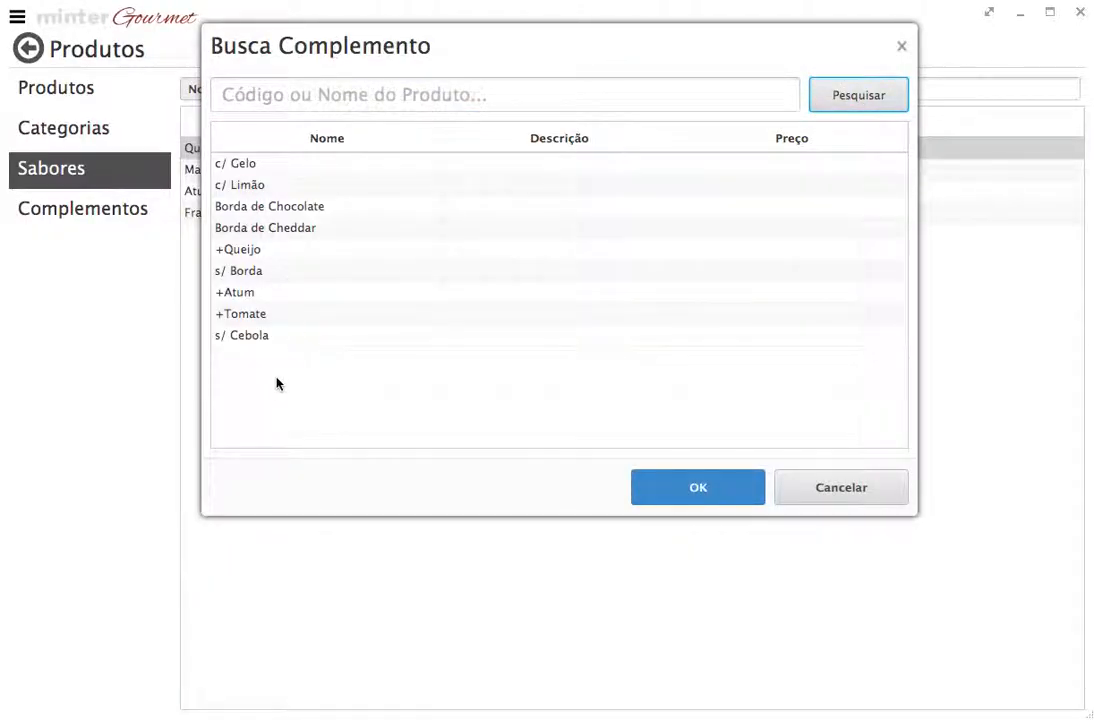
pyautogui.click(855, 498)
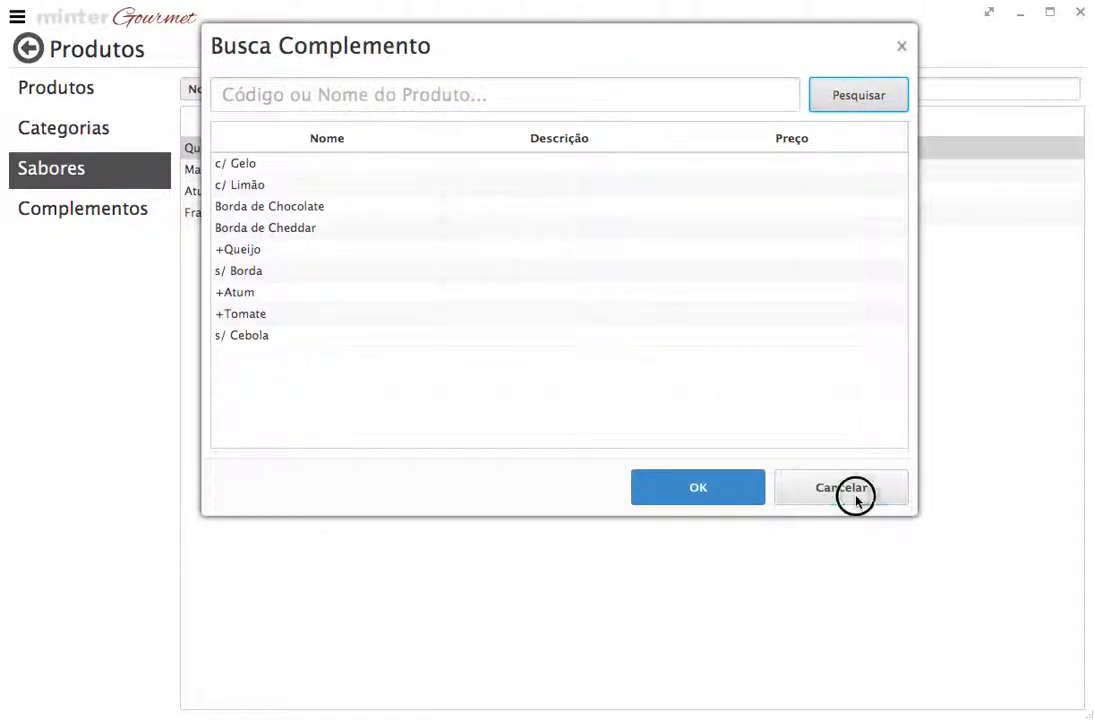
pyautogui.click(375, 259)
pyautogui.click(370, 201)
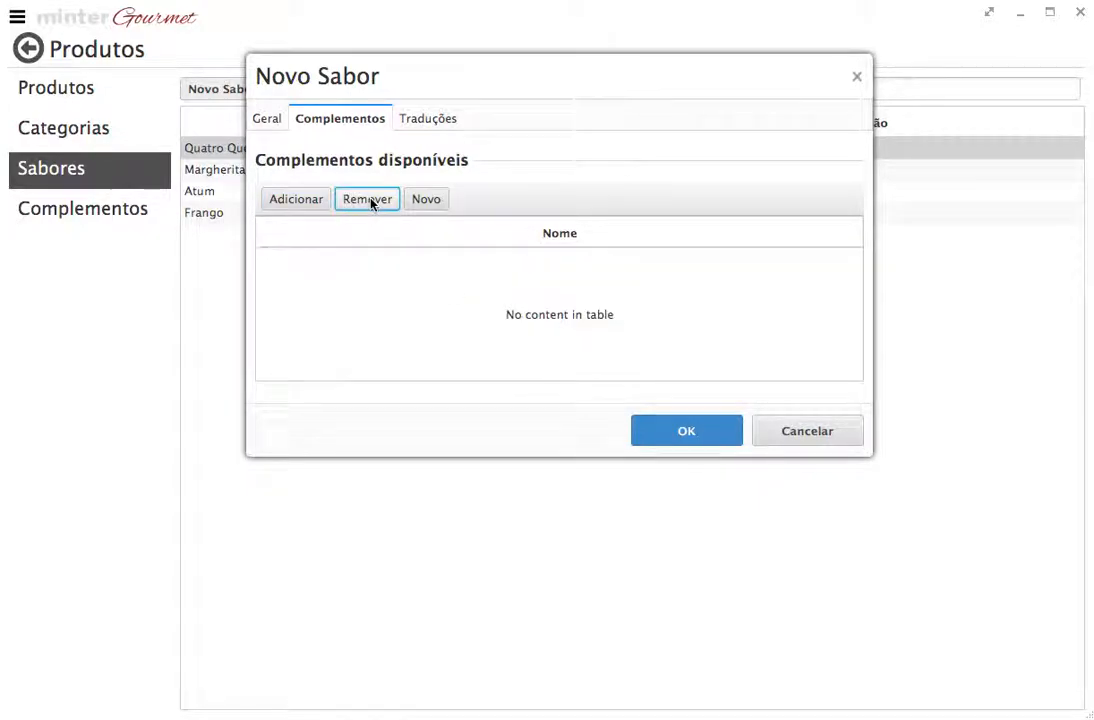
pyautogui.click(267, 119)
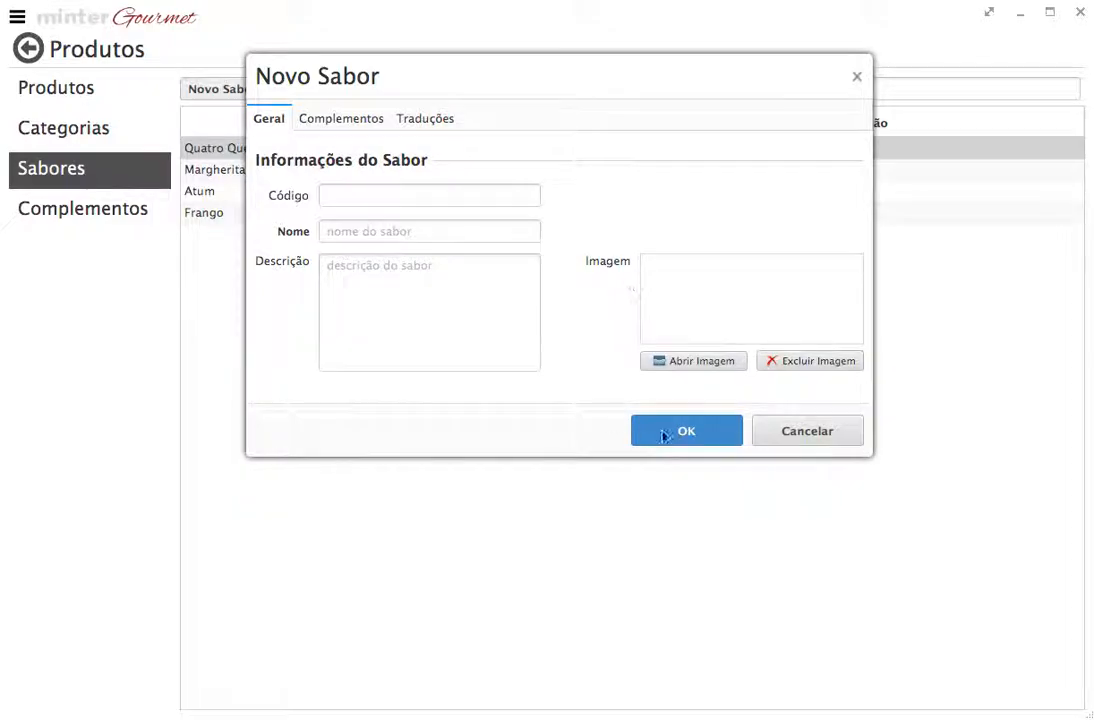
pyautogui.click(362, 119)
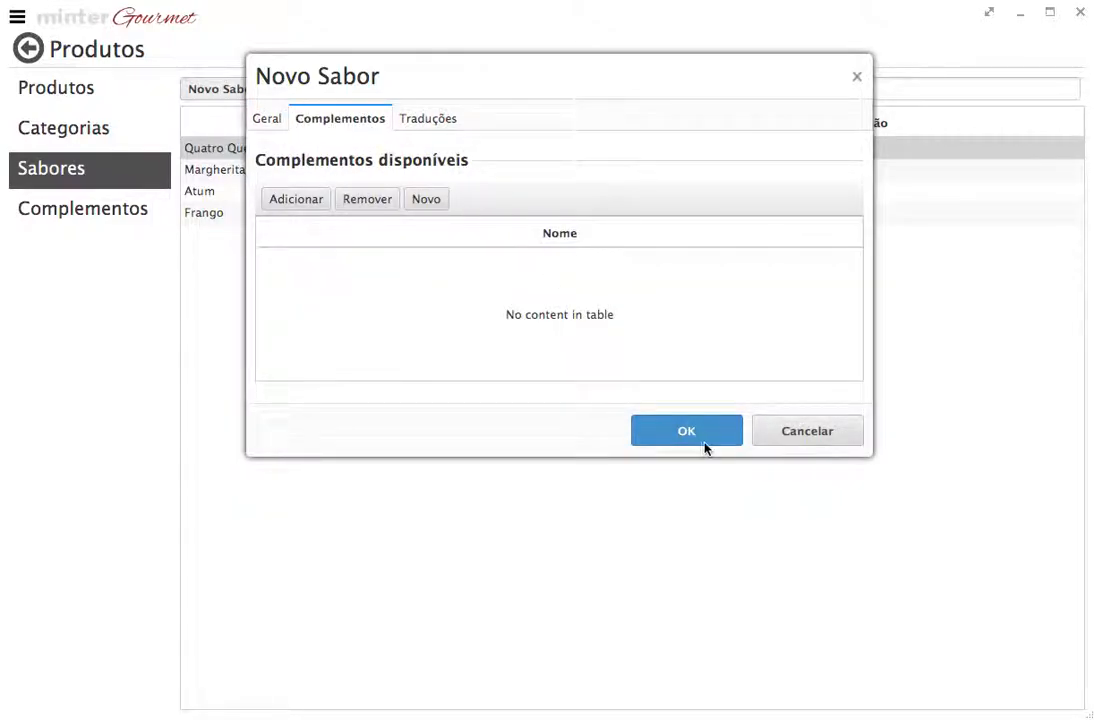
# Cancel Novo Sabor, view the Complementos catalogue, then switch to the Produtos list 001–010
pyautogui.click(820, 442)
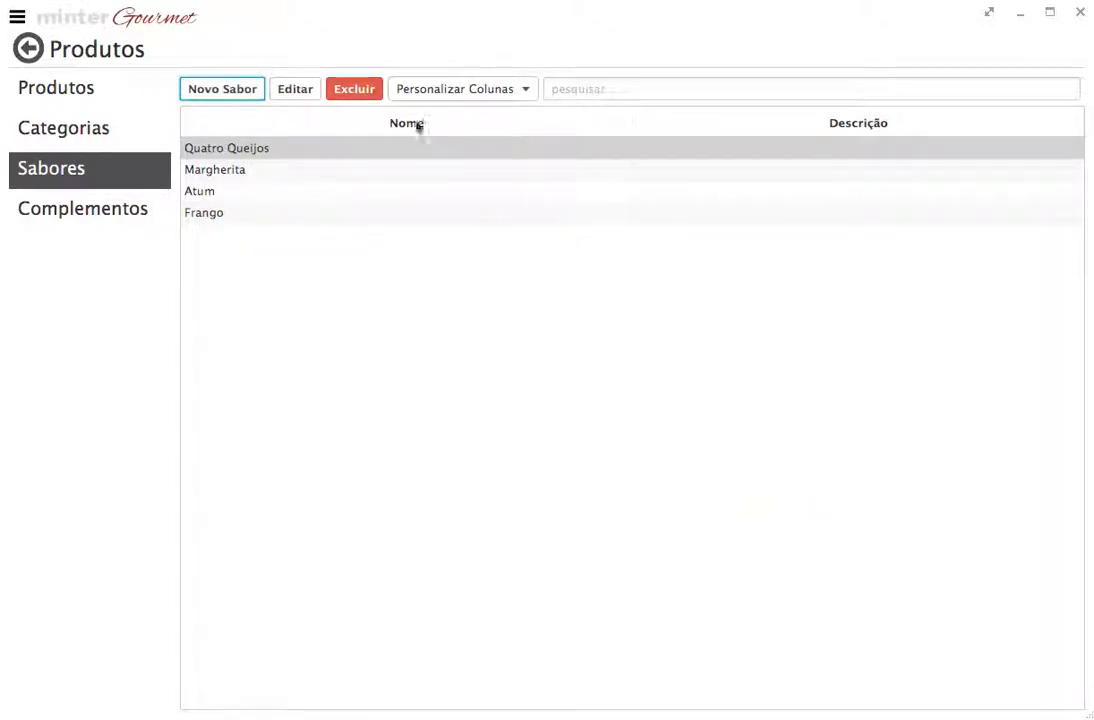
pyautogui.click(115, 206)
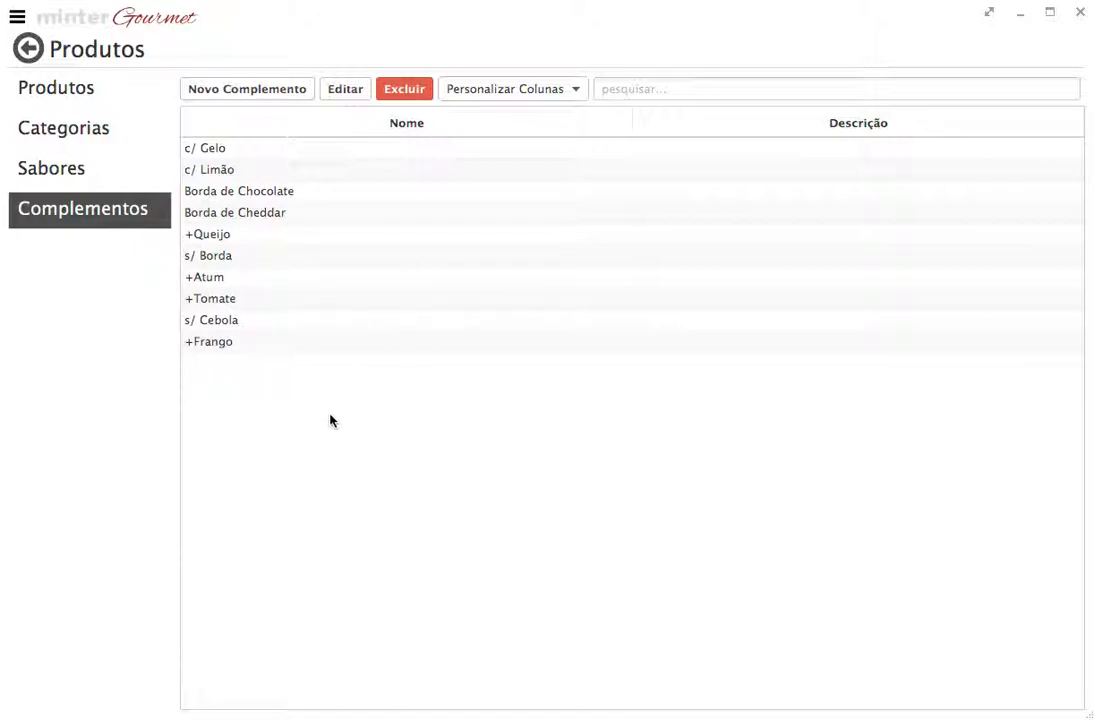
pyautogui.click(76, 100)
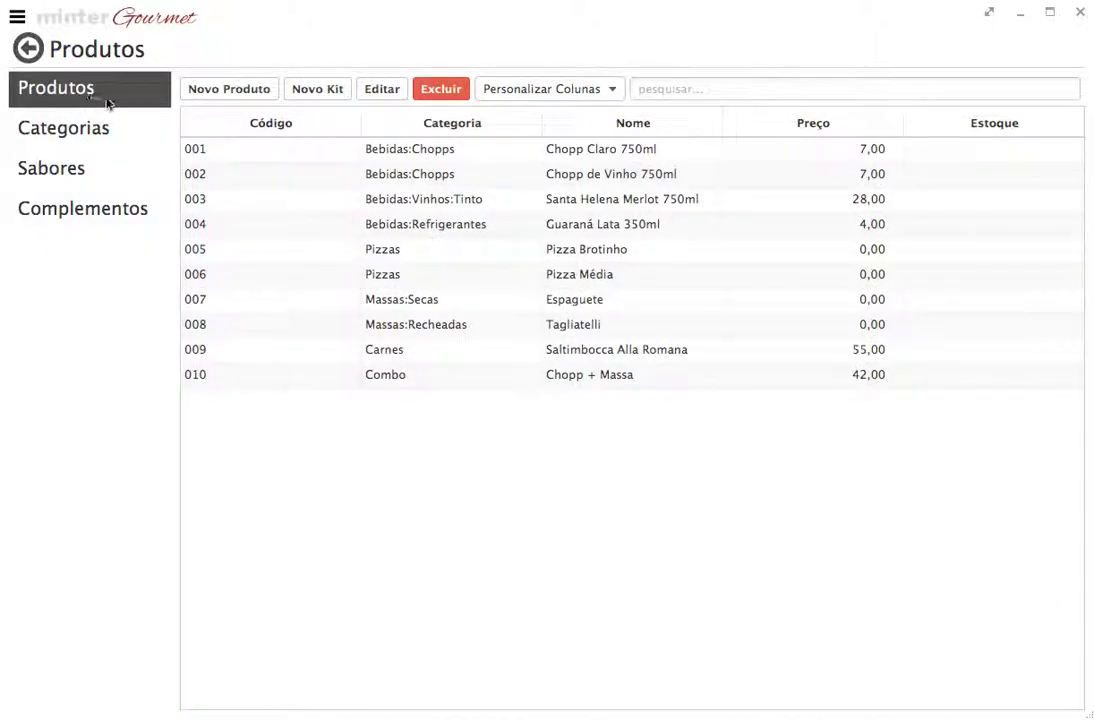
# Open a blank Novo Produto form, focus its Nome field, and drop down the Categoria list
pyautogui.click(243, 92)
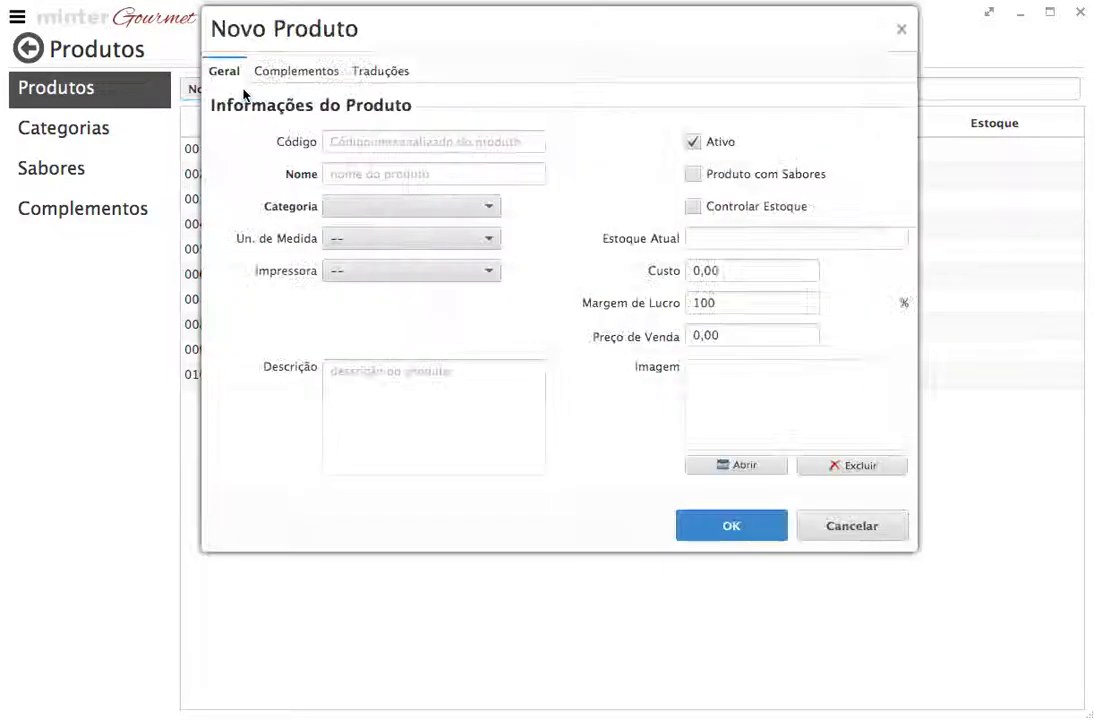
pyautogui.moveTo(517, 42); pyautogui.dragTo(682, 43)
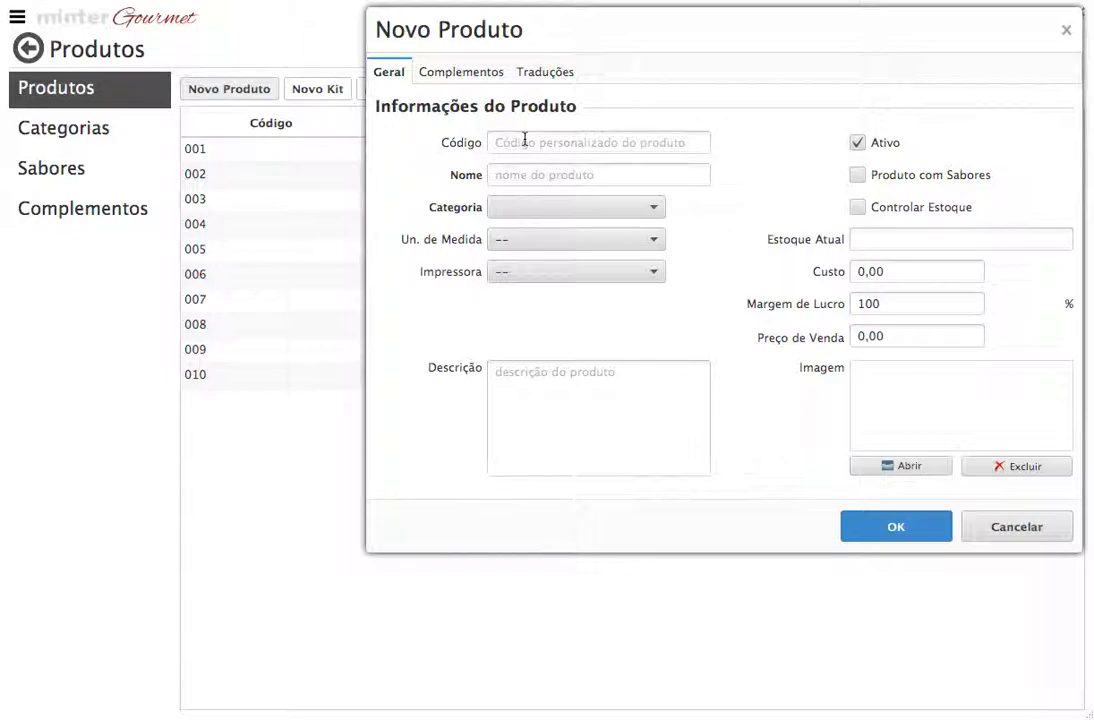
pyautogui.click(523, 174)
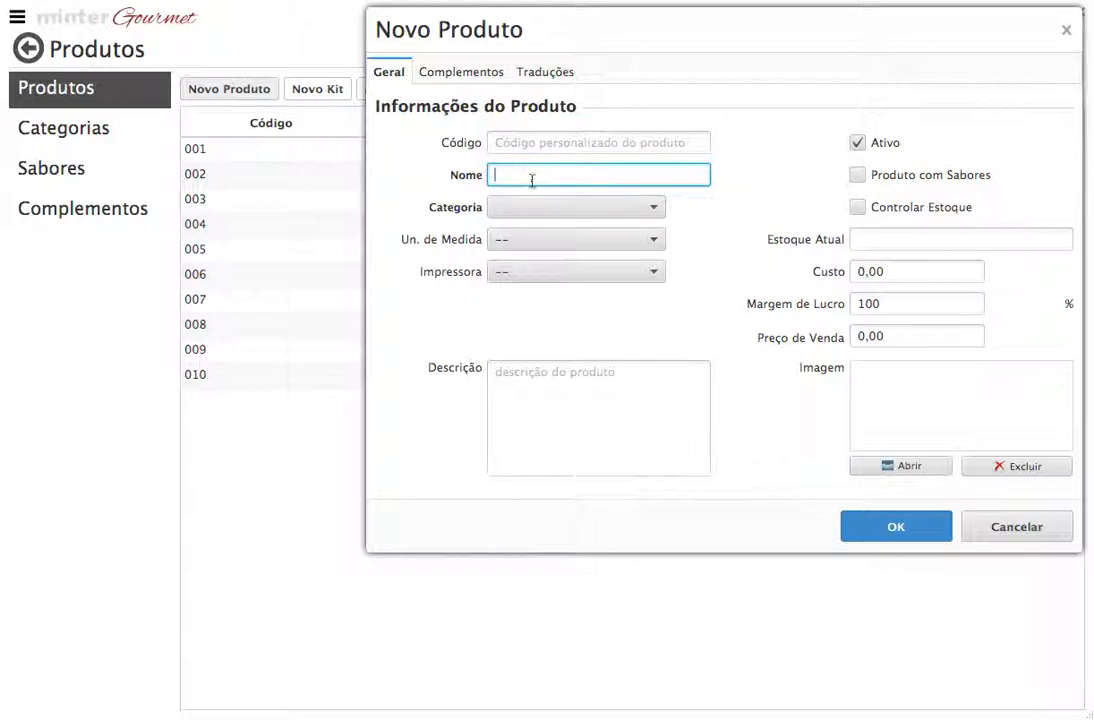
pyautogui.moveTo(508, 42); pyautogui.dragTo(368, 200)
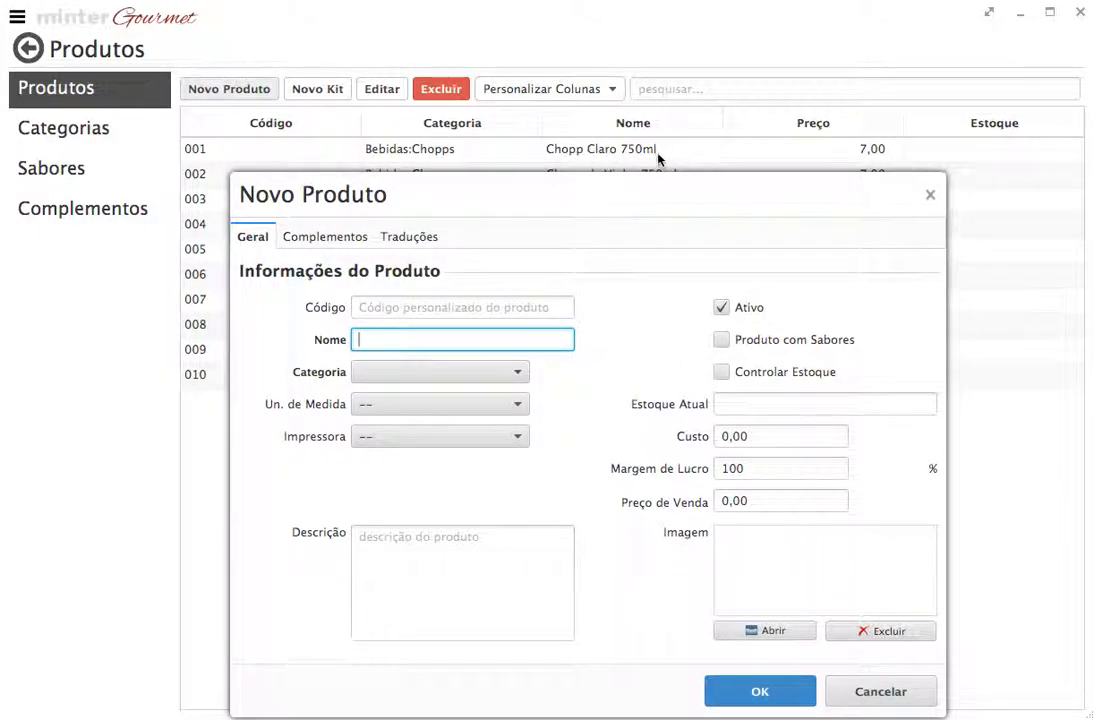
pyautogui.click(517, 369)
pyautogui.moveTo(522, 433)
pyautogui.mouseDown()
pyautogui.moveTo(520, 471)
pyautogui.moveTo(531, 419)
pyautogui.mouseUp()
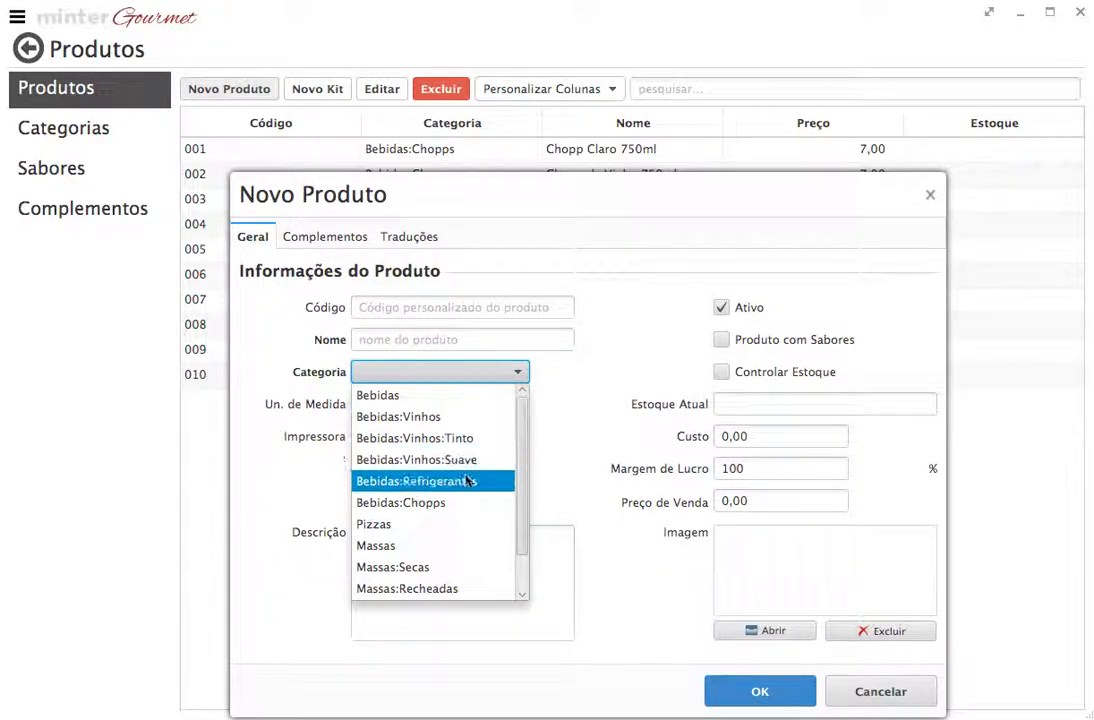
# Look through the Categoria, Un. de Medida and Impressora lists, leaving all three unset
pyautogui.moveTo(523, 456)
pyautogui.mouseDown()
pyautogui.moveTo(523, 486)
pyautogui.moveTo(522, 454)
pyautogui.mouseUp()
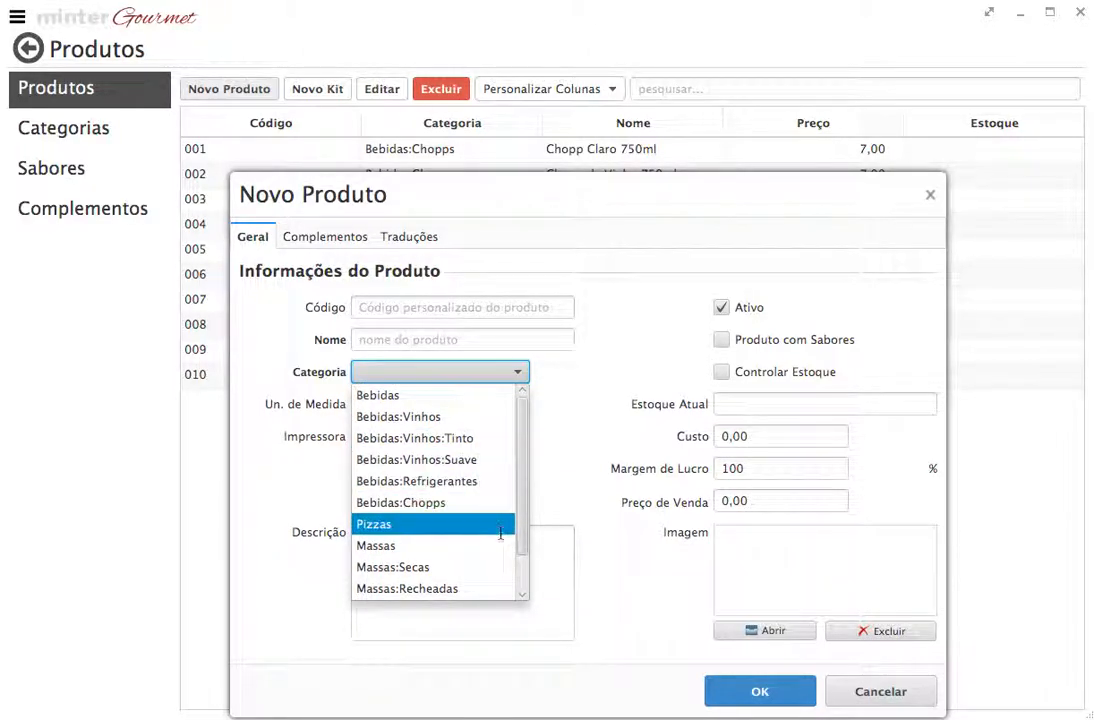
pyautogui.click(562, 385)
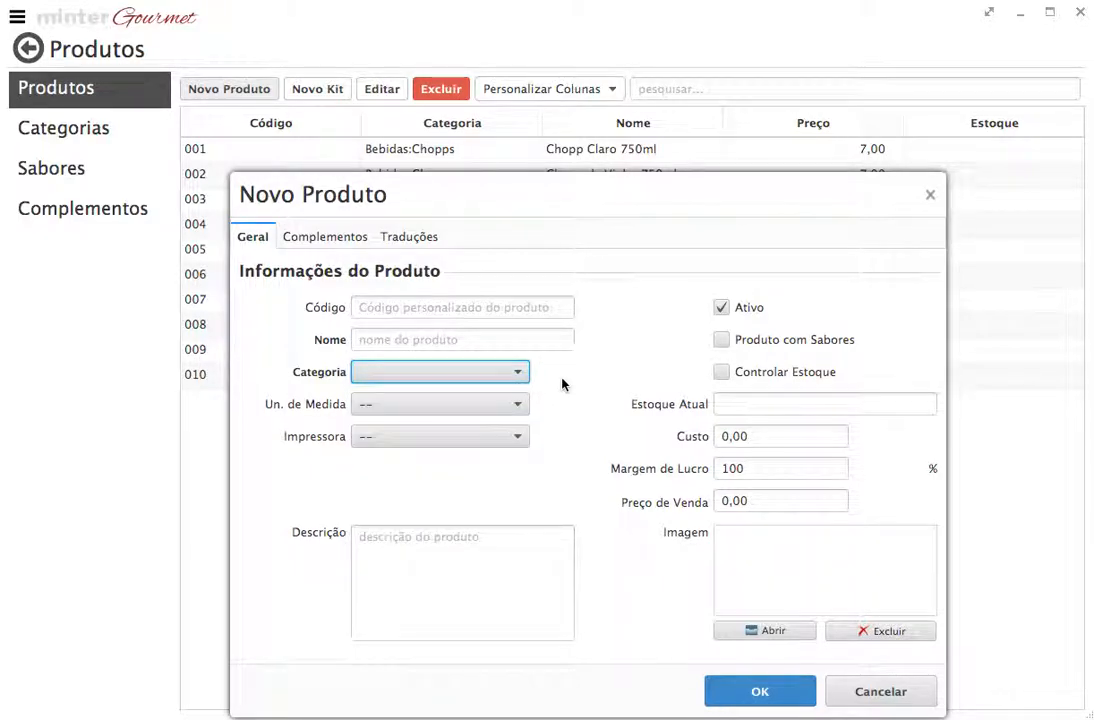
pyautogui.click(519, 406)
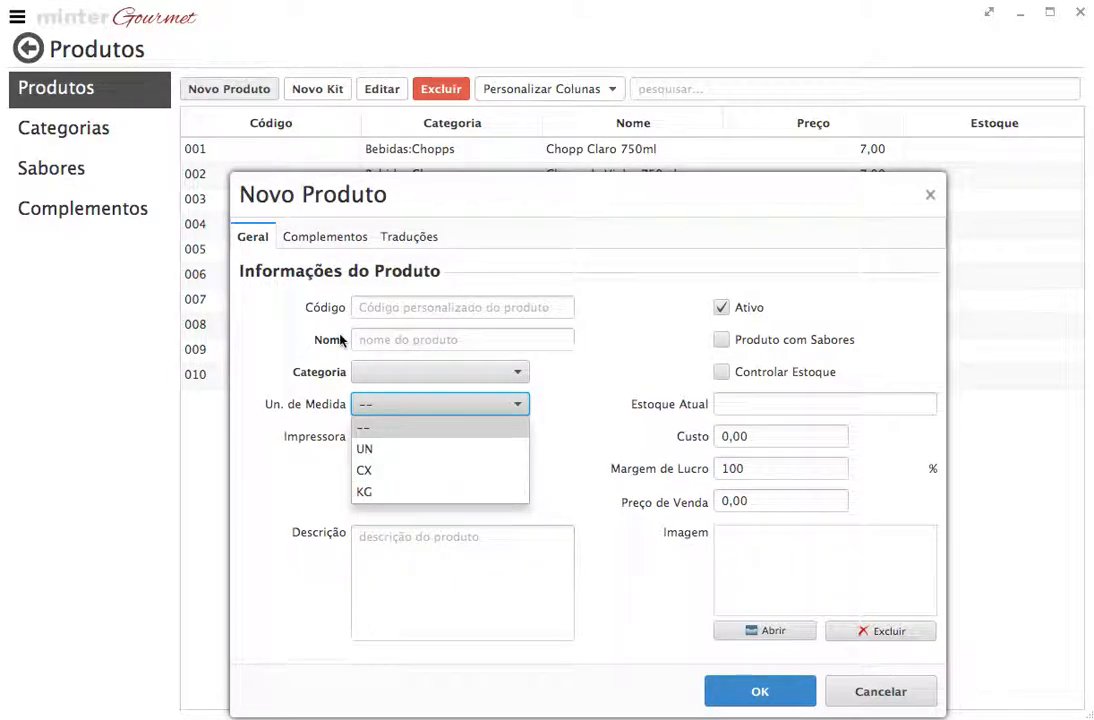
pyautogui.click(442, 409)
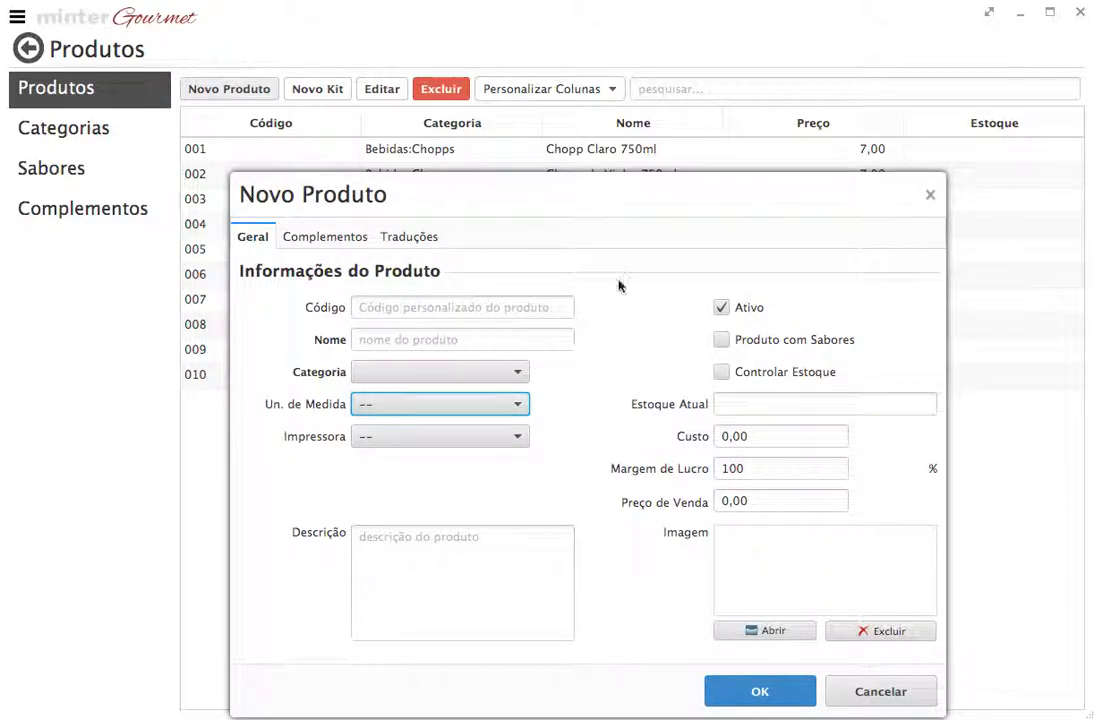
pyautogui.click(518, 440)
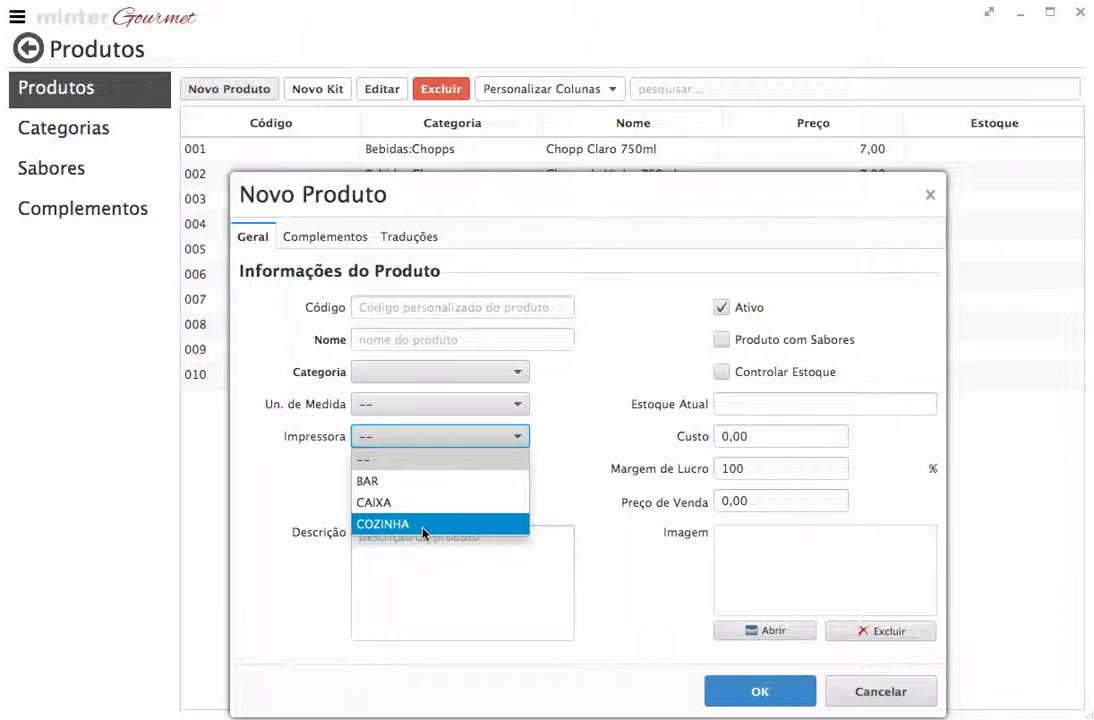
pyautogui.click(405, 468)
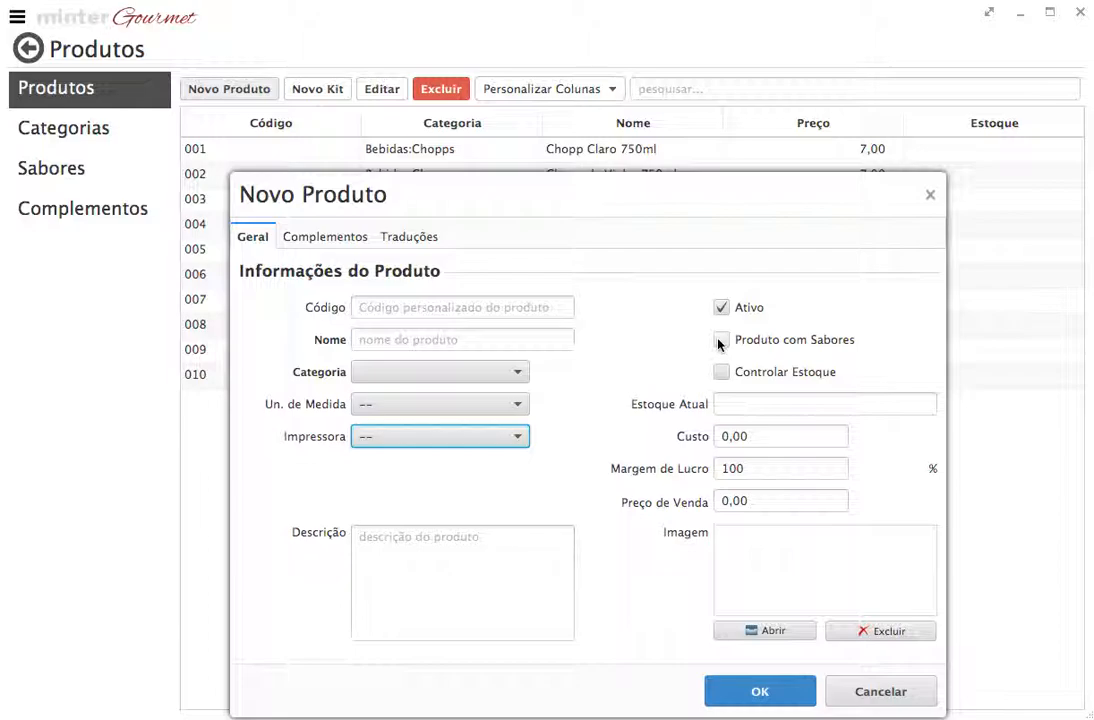
# Tick Produto com Sabores, check the Sabores tab, then untick it so the product has no flavours
pyautogui.click(721, 341)
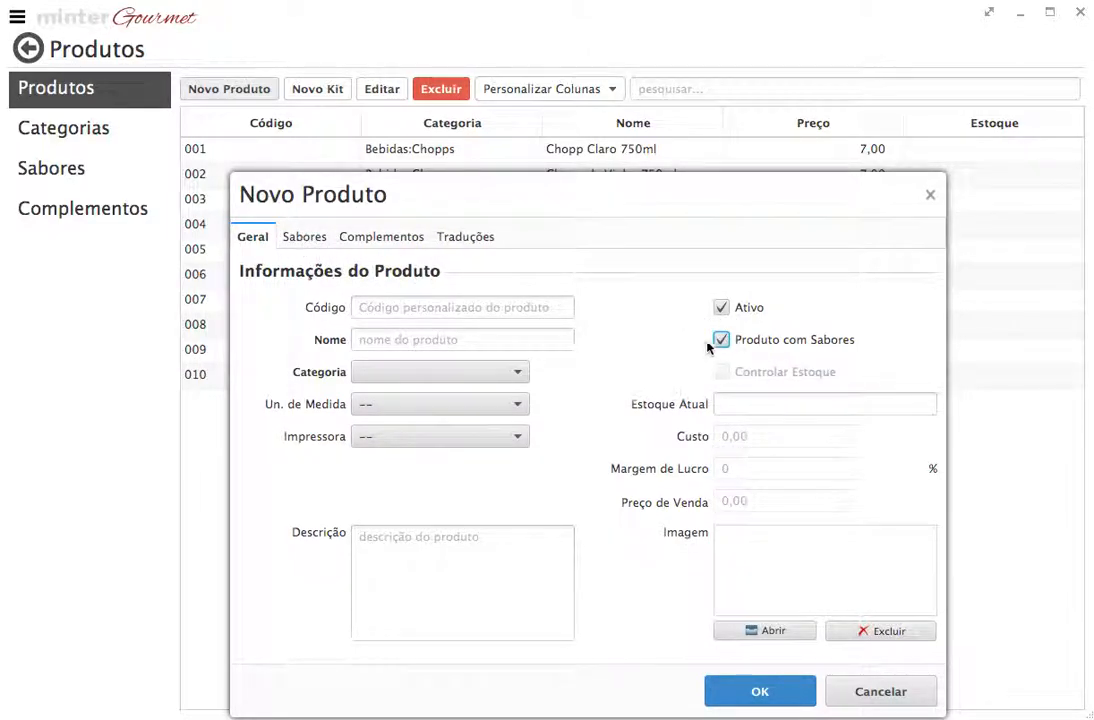
pyautogui.click(298, 242)
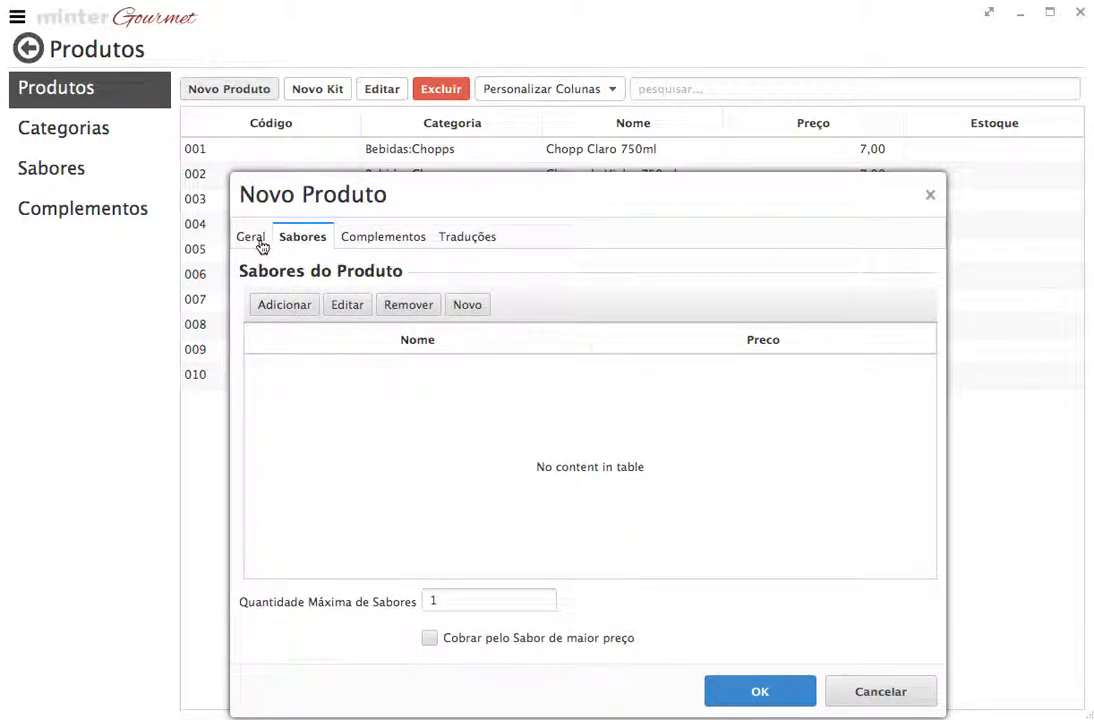
pyautogui.click(252, 238)
pyautogui.click(722, 340)
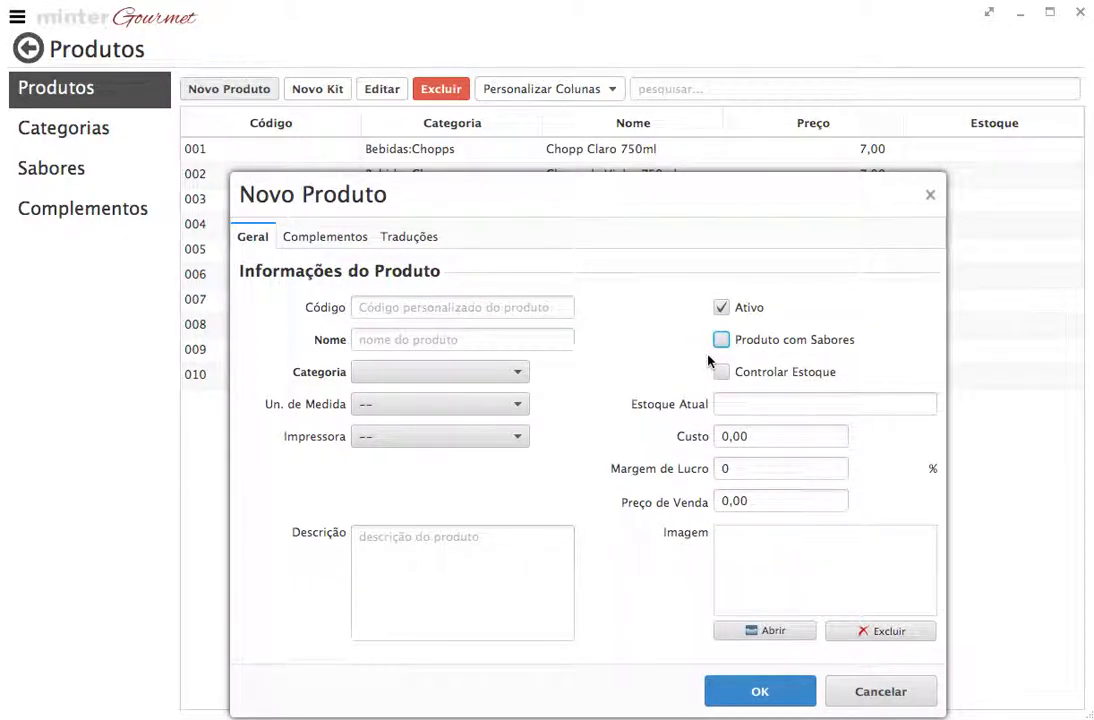
# Switch on Controlar Estoque for the new product
pyautogui.click(722, 372)
pyautogui.click(725, 379)
pyautogui.click(806, 400)
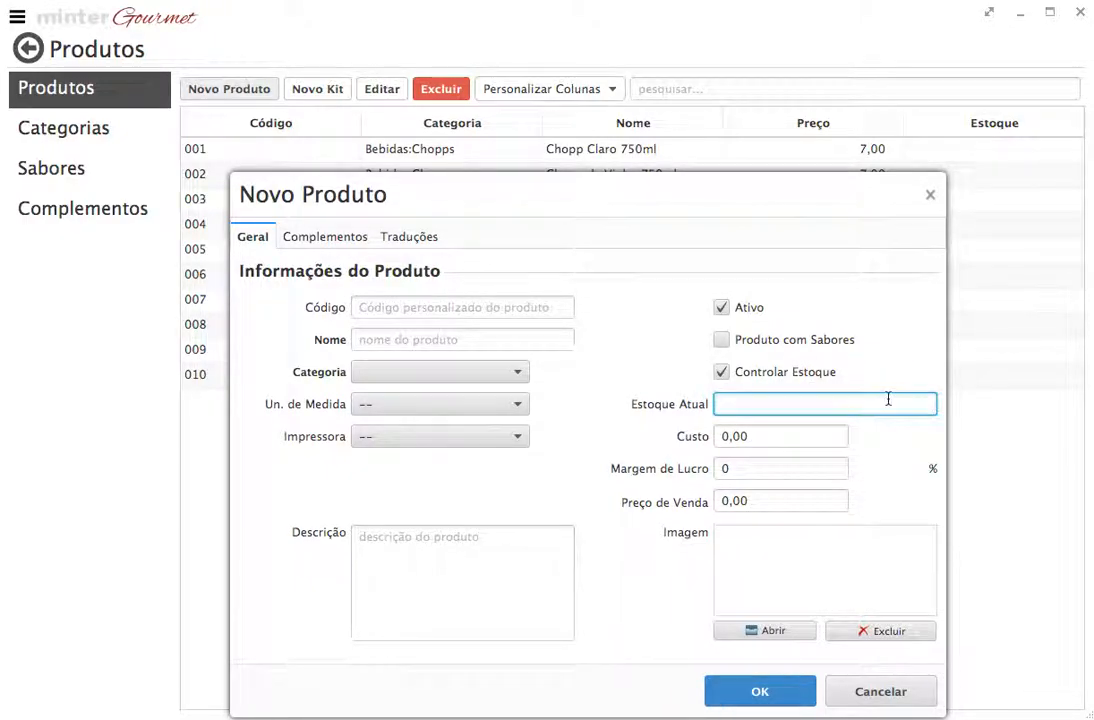
# Turn Controlar Estoque back off, leaving the sale price unchanged
pyautogui.click(721, 373)
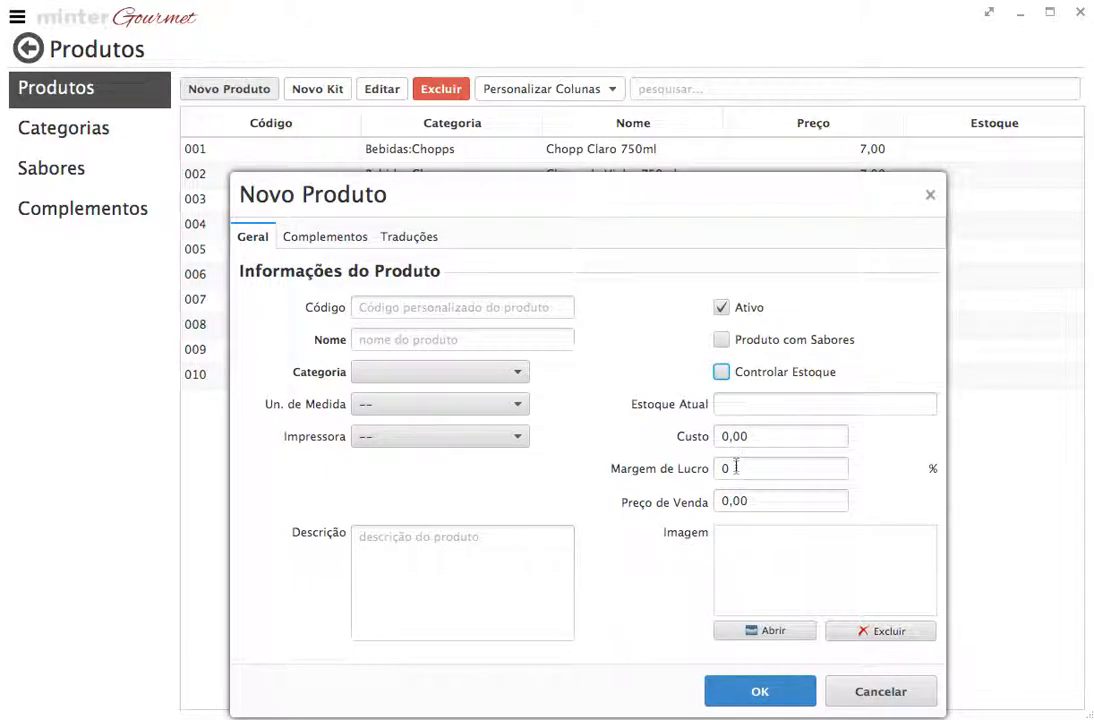
pyautogui.click(737, 500)
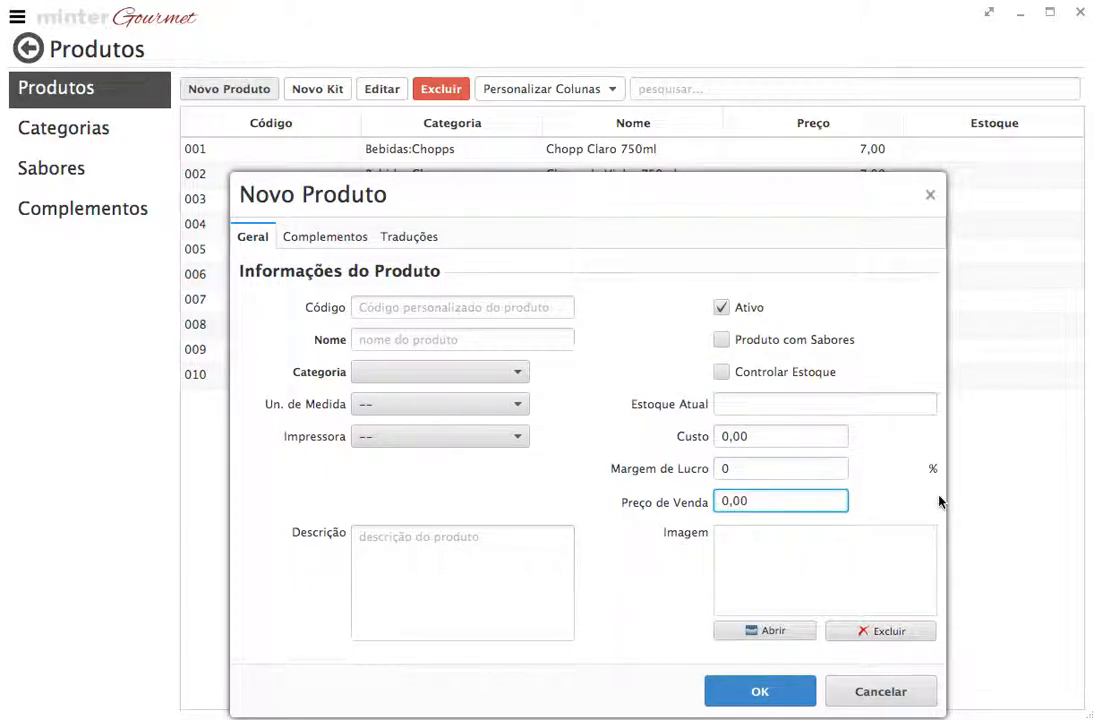
pyautogui.write('1')
pyautogui.press('BackSpace')
# Try a Custo of 50 with a 50% Margem de Lucro
pyautogui.click(832, 438)
pyautogui.write('5')
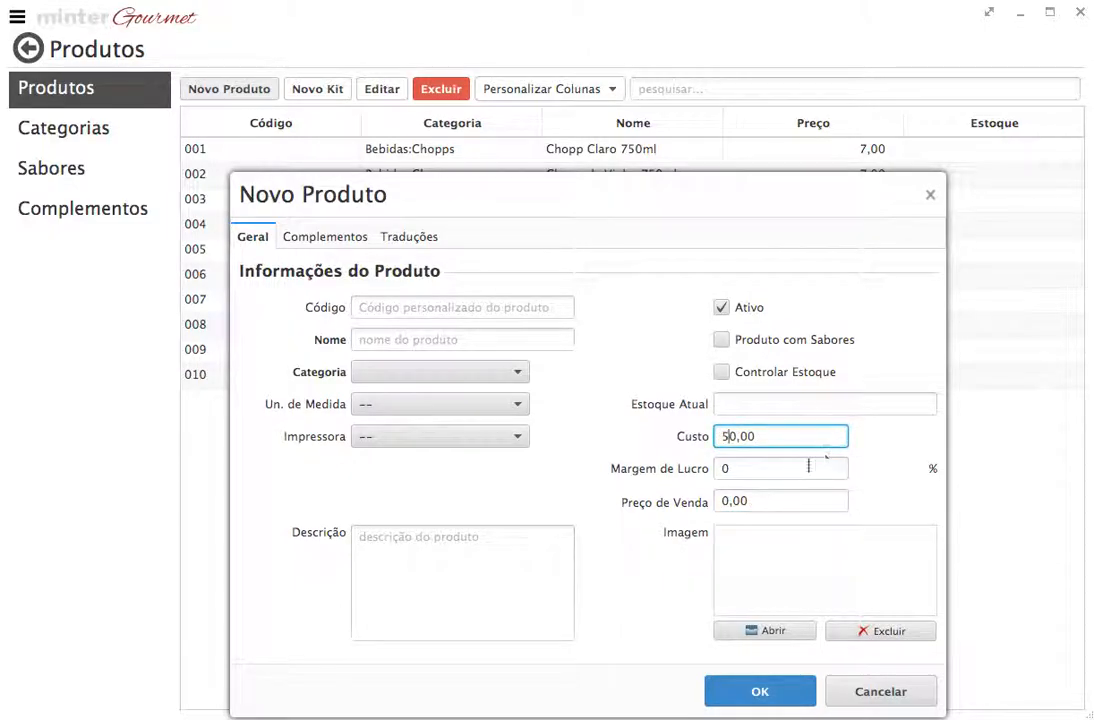
pyautogui.click(766, 470)
pyautogui.press('BackSpace')
pyautogui.press('BackSpace')
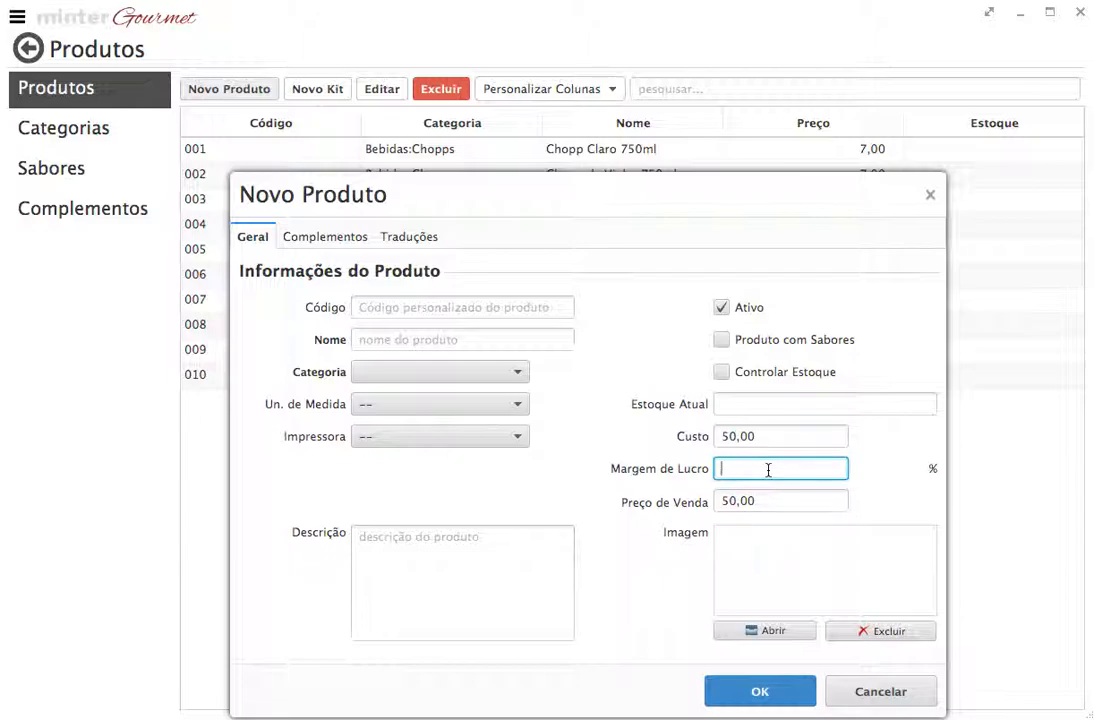
pyautogui.write('50')
pyautogui.press('Return')
# Reset margin and cost to 0 and enter 50,00 as the Preço de Venda
pyautogui.click(737, 501)
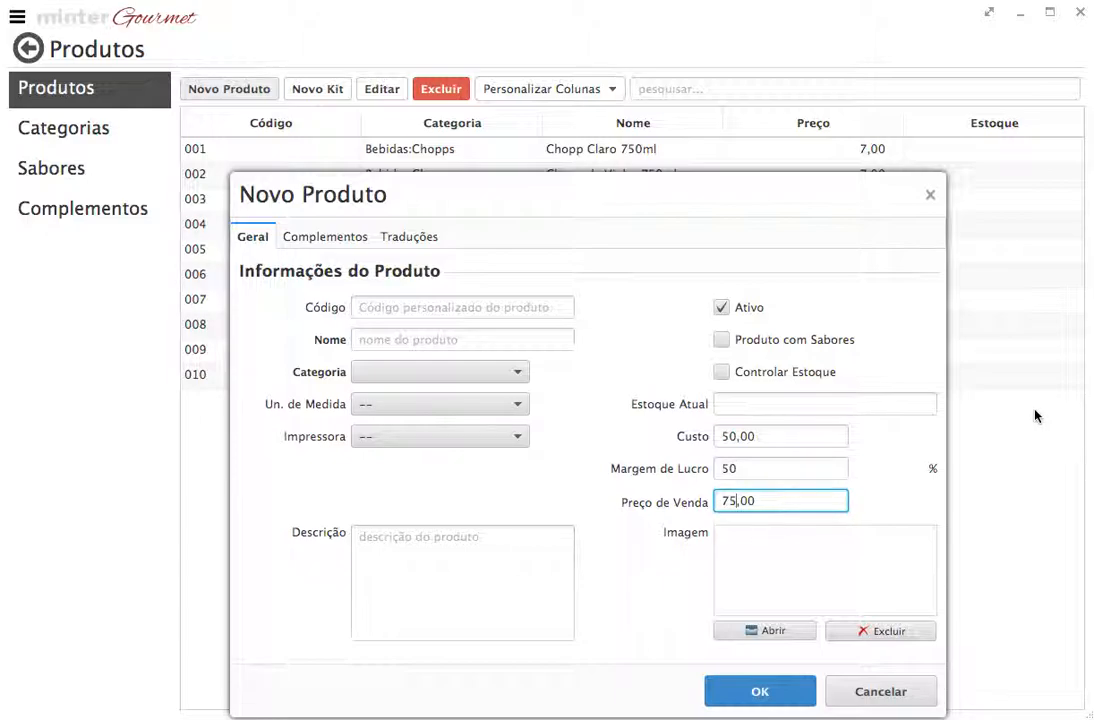
pyautogui.click(745, 470)
pyautogui.press('BackSpace')
pyautogui.press('BackSpace')
pyautogui.write('0')
pyautogui.hotkey('shift', 'Tab')
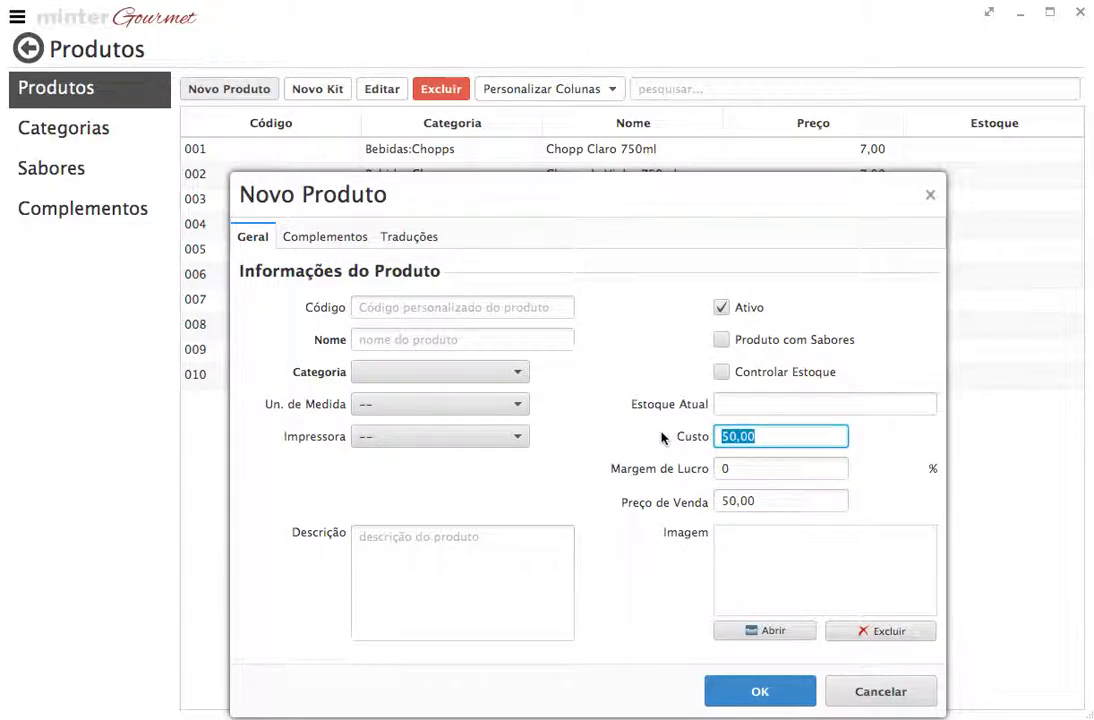
pyautogui.write('0')
pyautogui.click(762, 500)
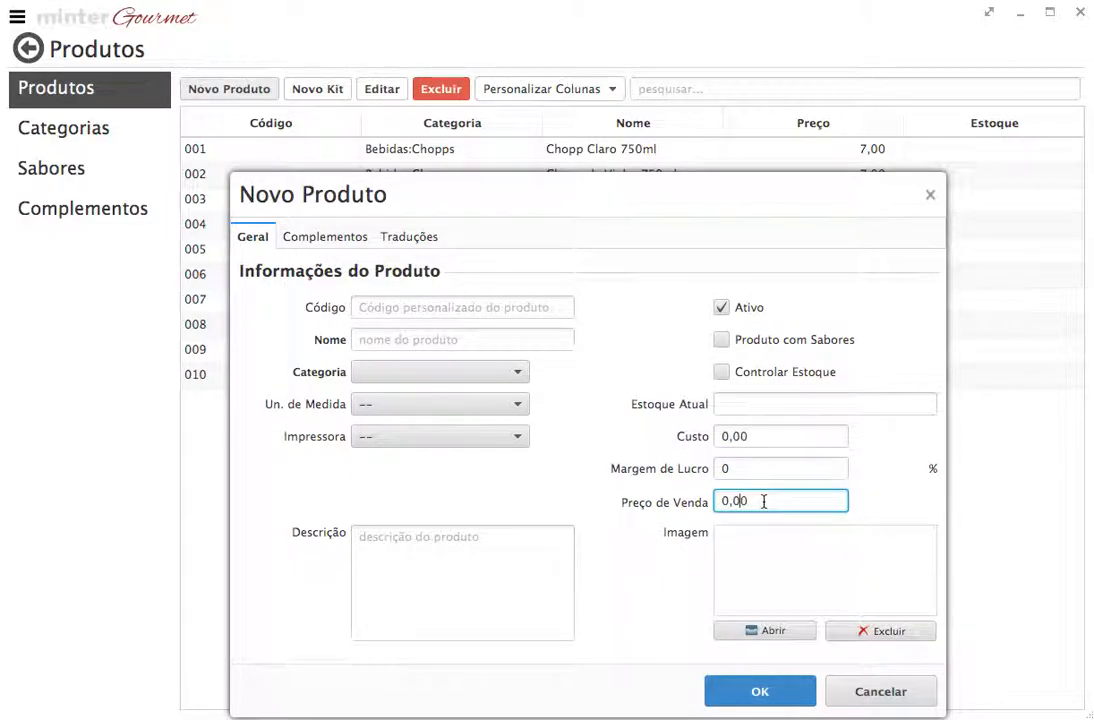
pyautogui.write('5')
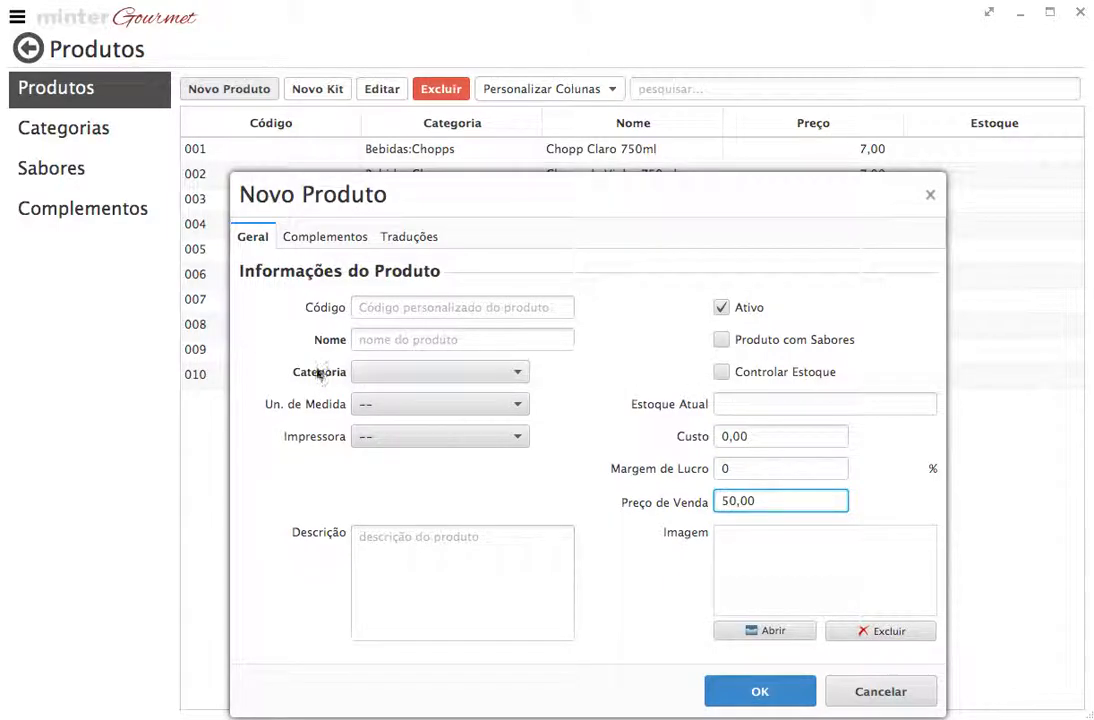
# Add the c/ Gelo and c/ Limão complementos to the product
pyautogui.click(325, 250)
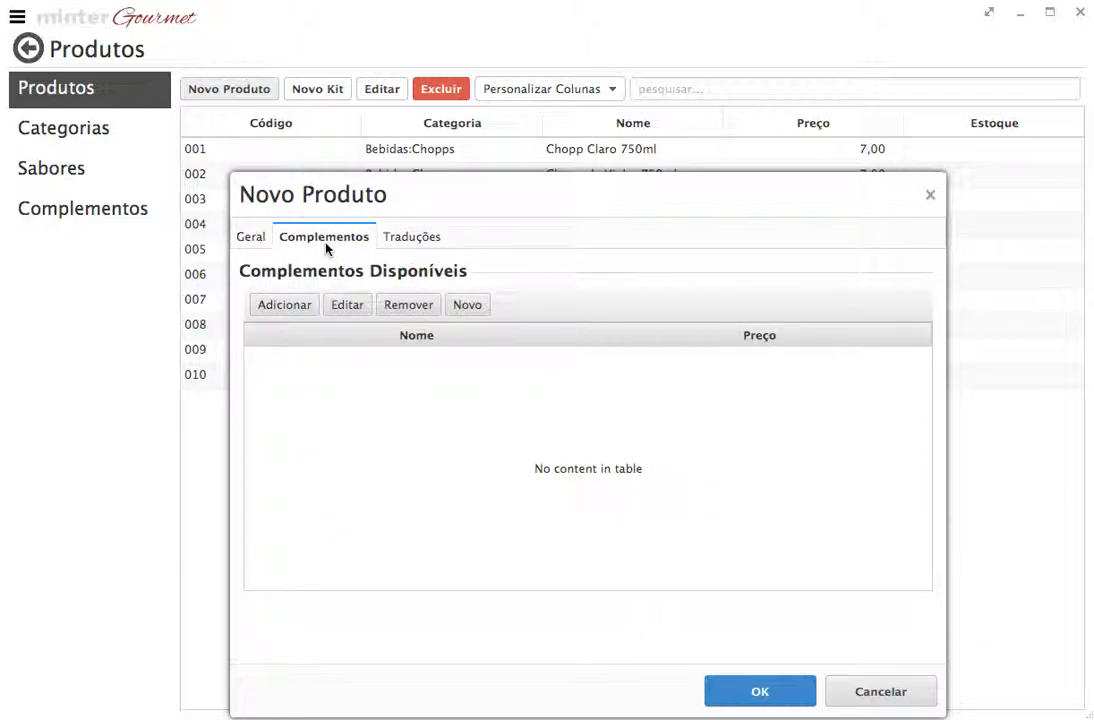
pyautogui.click(293, 308)
pyautogui.click(859, 95)
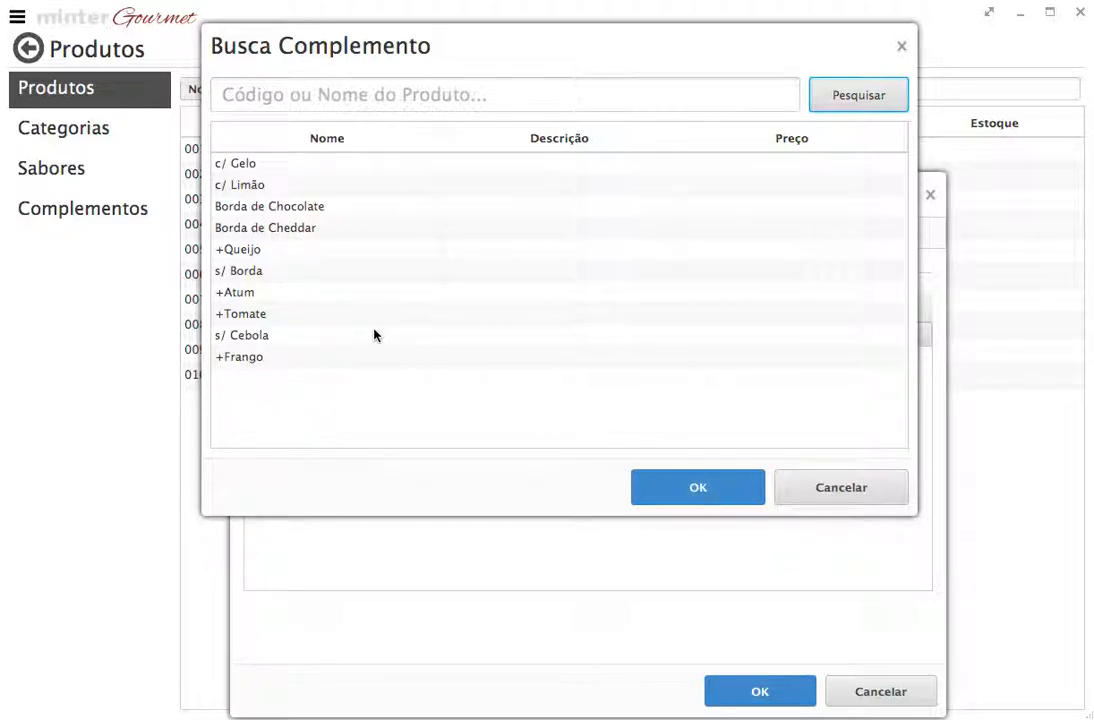
pyautogui.click(256, 164)
pyautogui.click(664, 479)
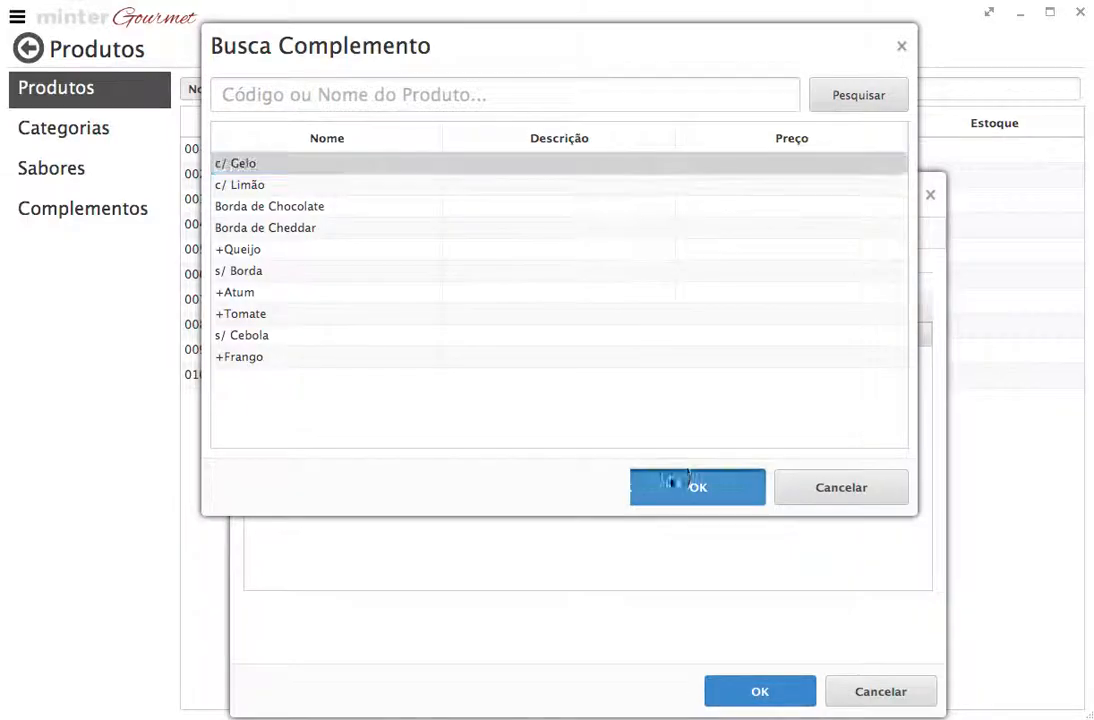
pyautogui.click(285, 305)
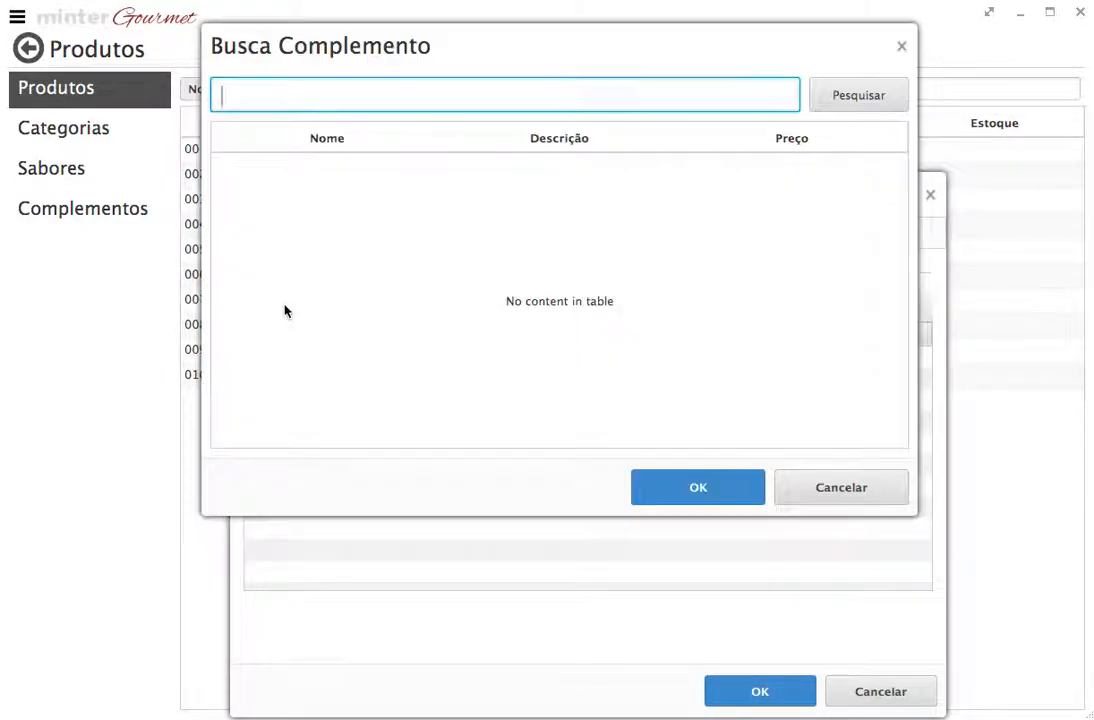
pyautogui.click(812, 105)
pyautogui.click(278, 162)
pyautogui.click(656, 484)
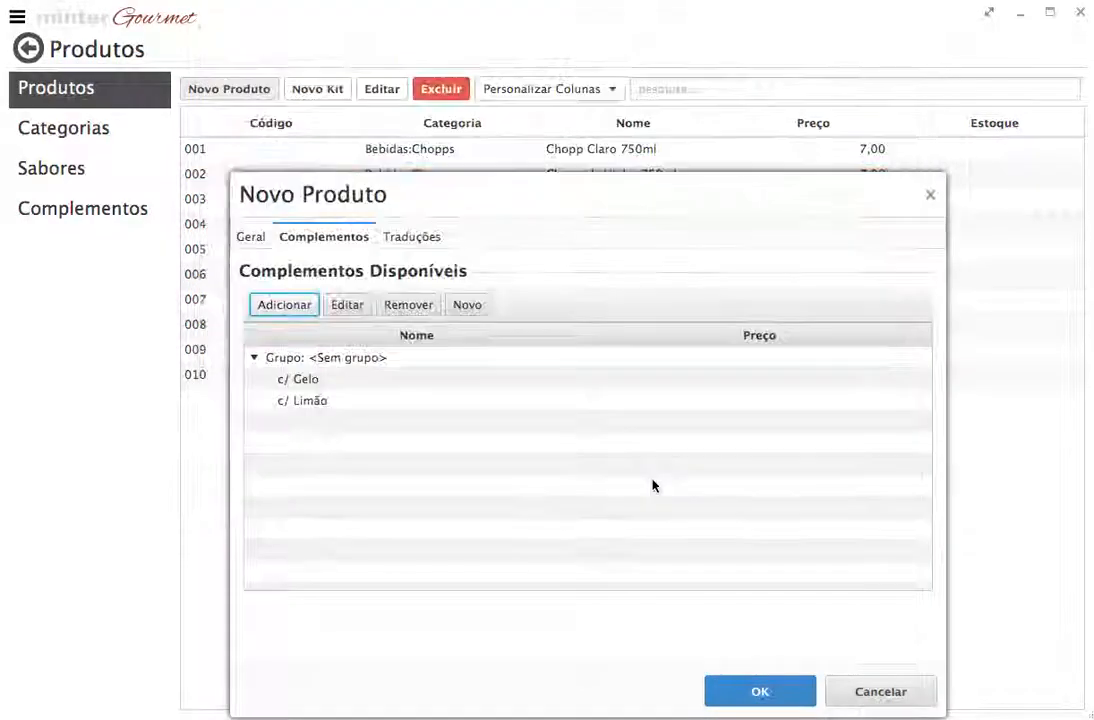
# Add Borda de Chocolate, Borda de Cheddar and s/ Borda as further add-ons
pyautogui.click(310, 305)
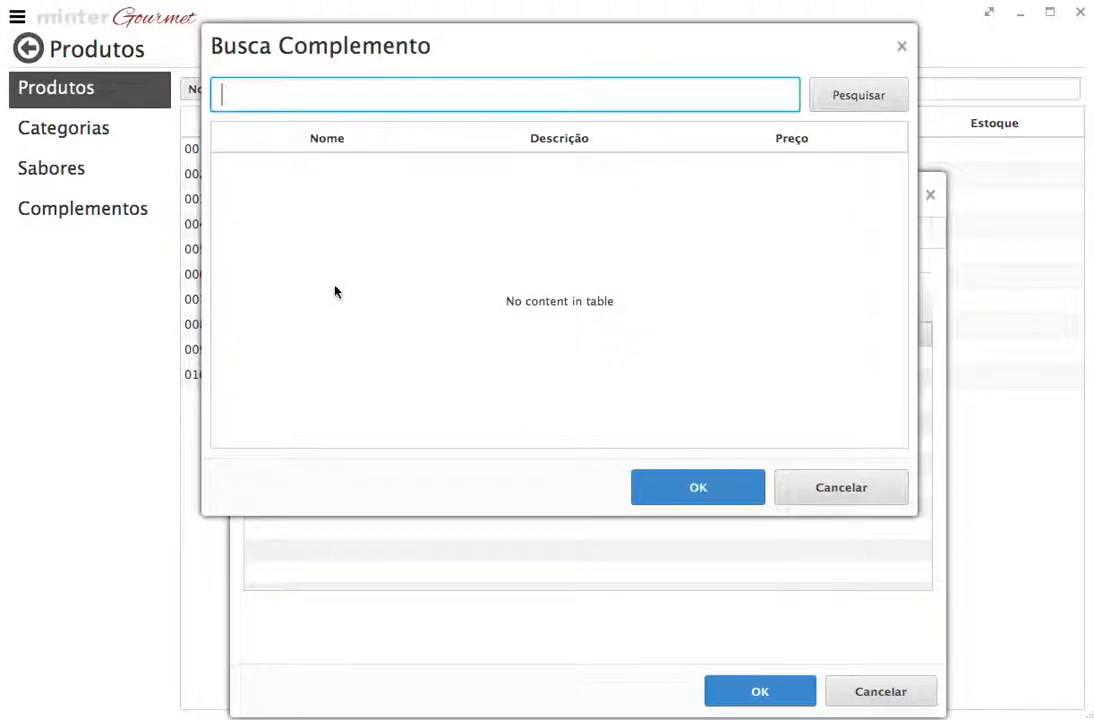
pyautogui.click(826, 97)
pyautogui.click(248, 164)
pyautogui.click(664, 486)
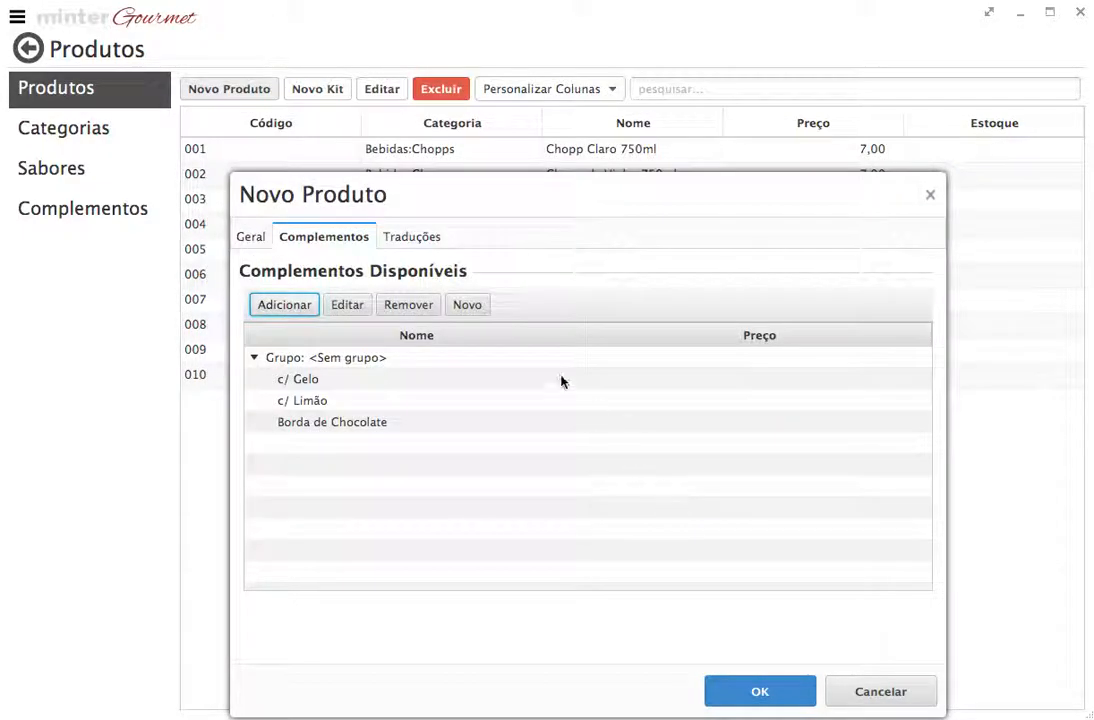
pyautogui.click(295, 310)
pyautogui.click(840, 103)
pyautogui.click(285, 166)
pyautogui.click(660, 487)
pyautogui.click(315, 306)
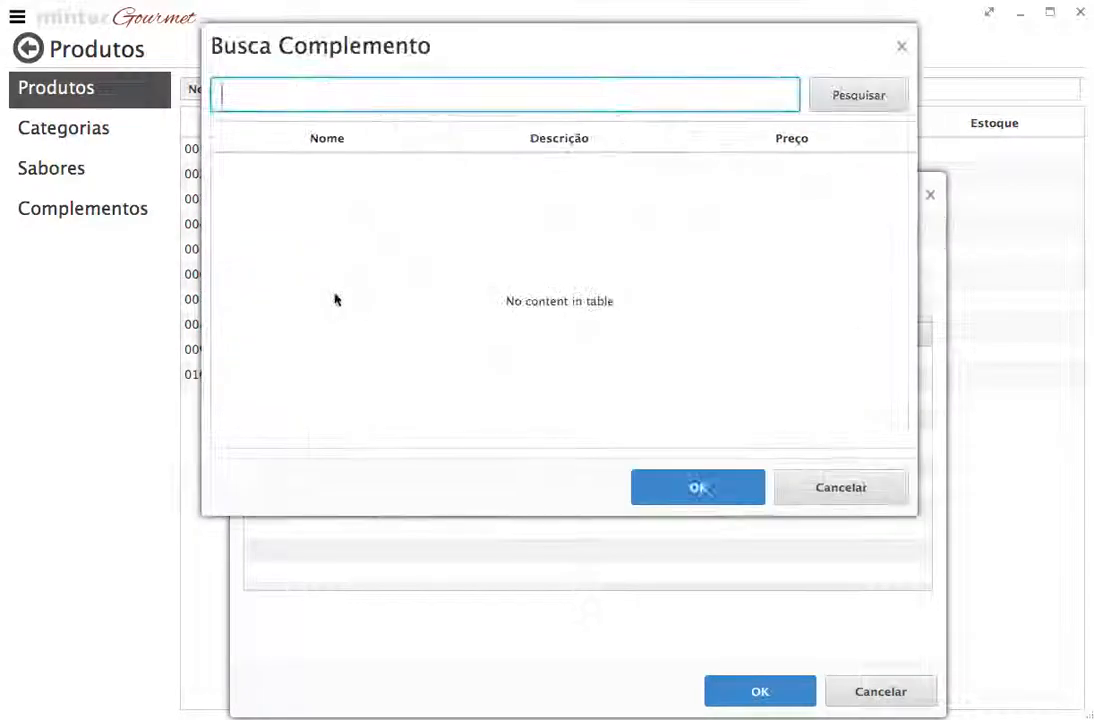
pyautogui.click(842, 100)
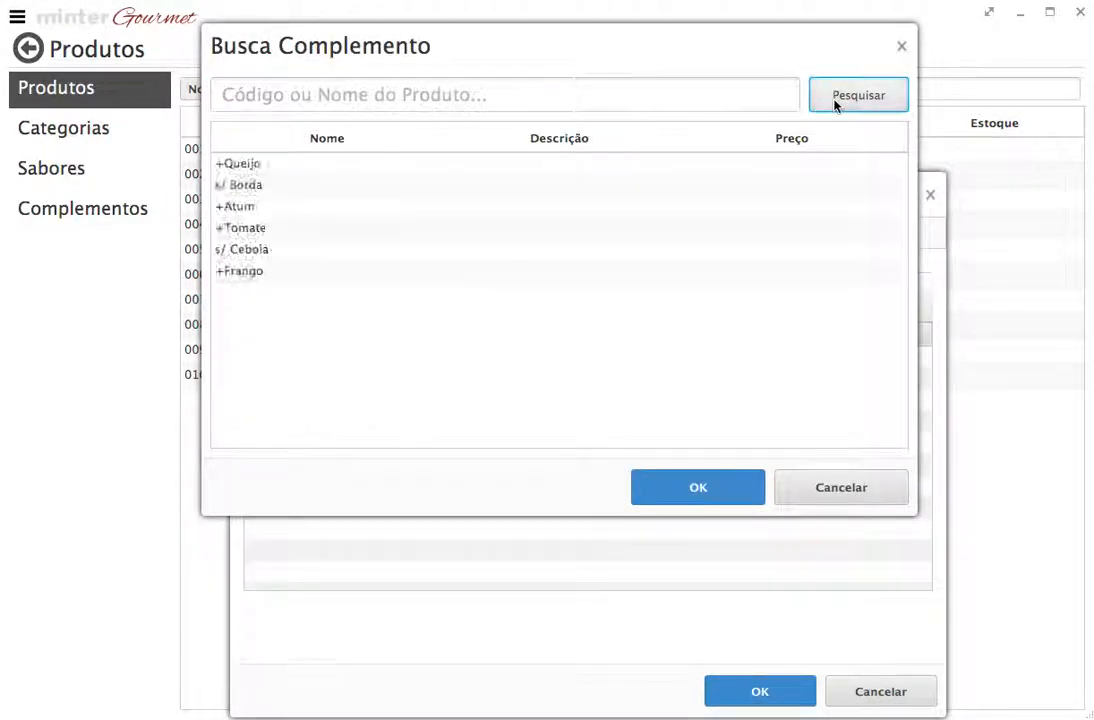
pyautogui.click(295, 185)
pyautogui.click(718, 499)
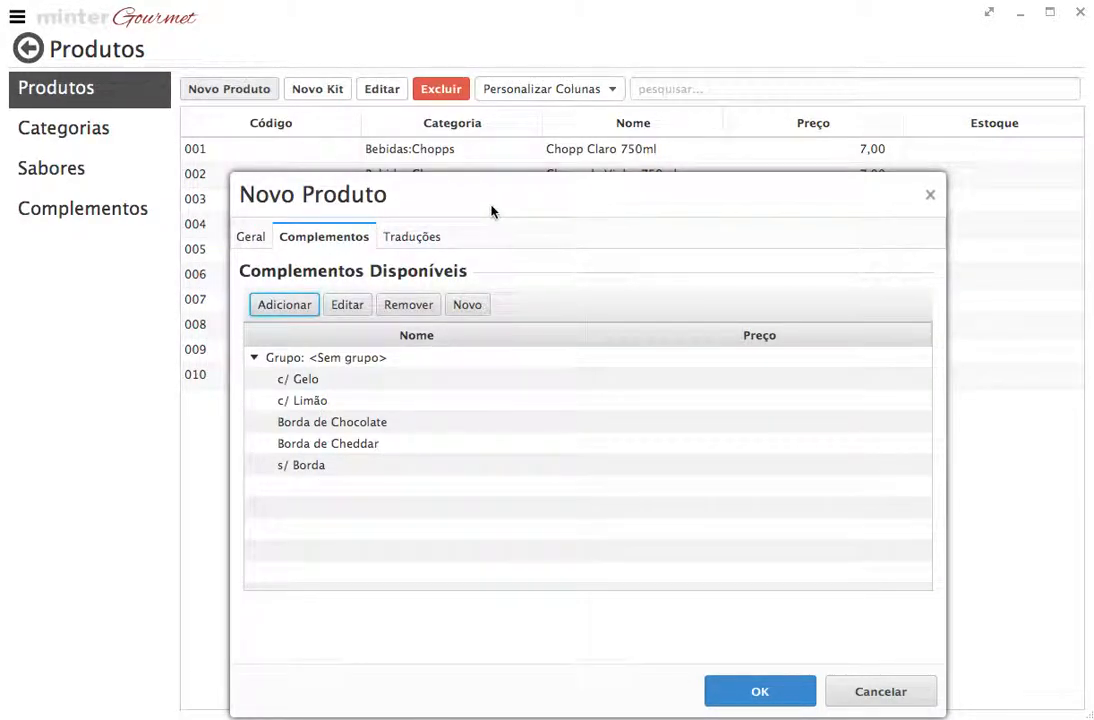
pyautogui.click(380, 358)
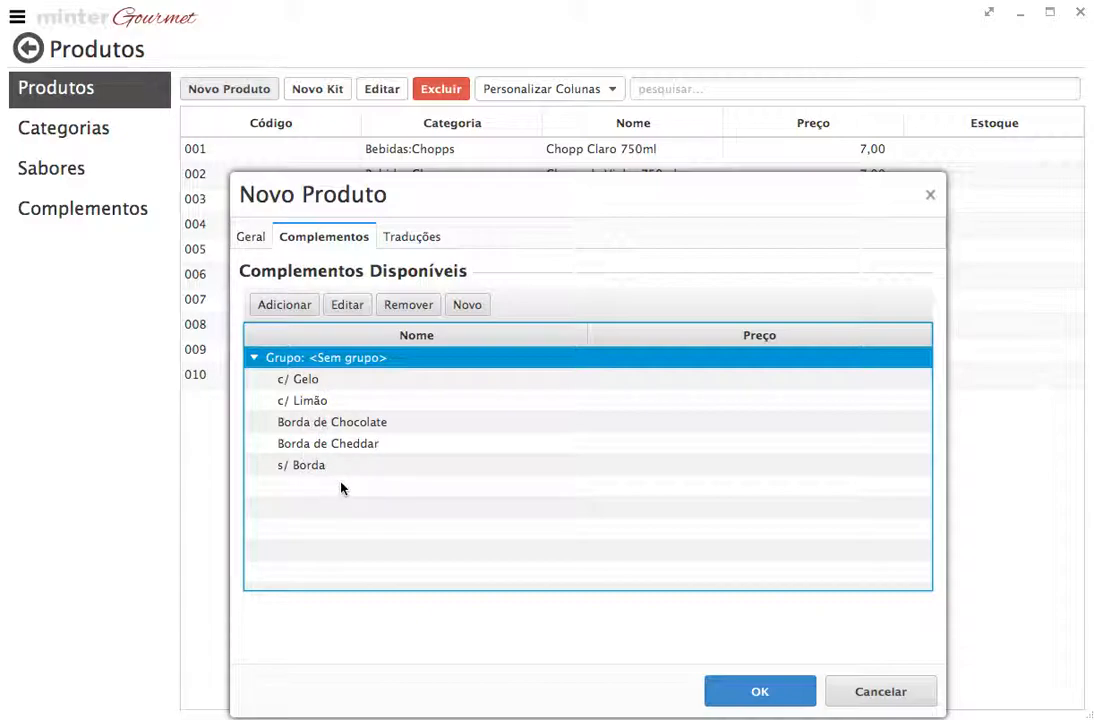
# Put Borda de Chocolate in the Borda group at a price of 2,00
pyautogui.click(309, 428)
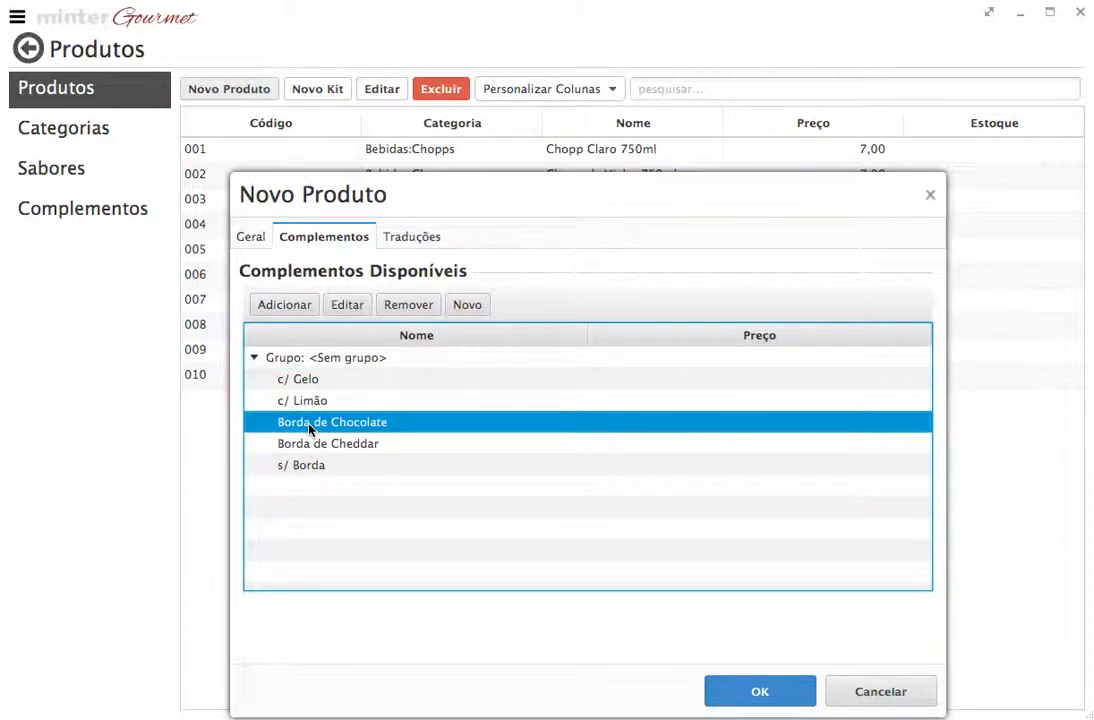
pyautogui.click(359, 308)
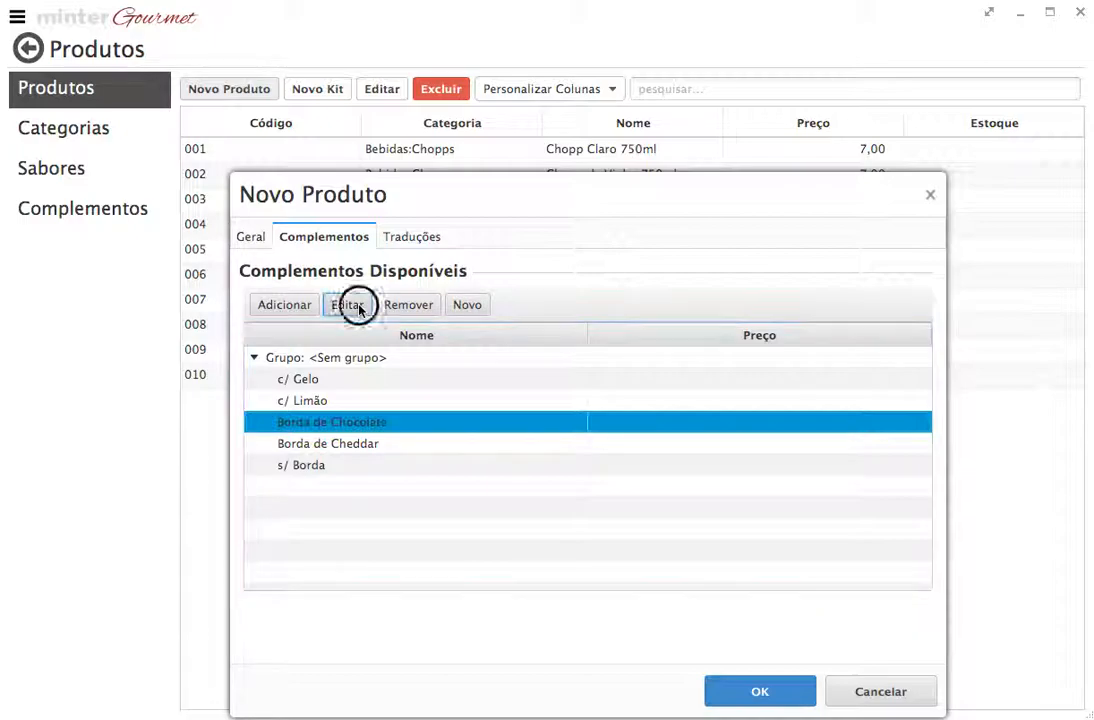
pyautogui.click(591, 254)
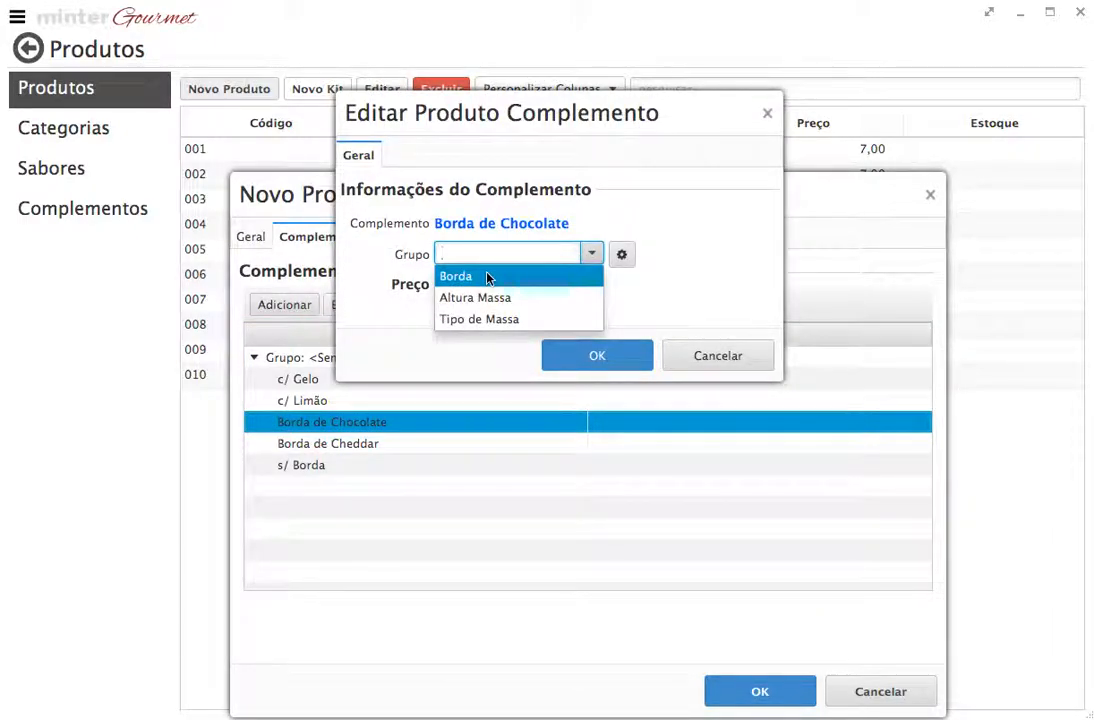
pyautogui.click(489, 276)
pyautogui.click(592, 254)
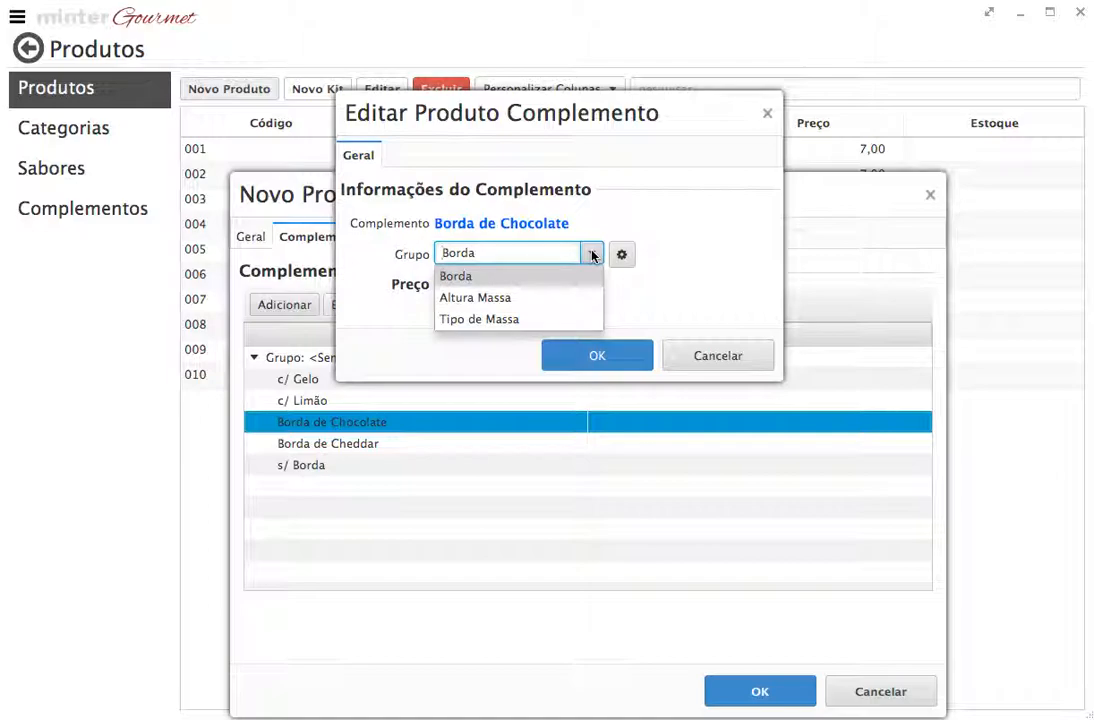
pyautogui.click(591, 255)
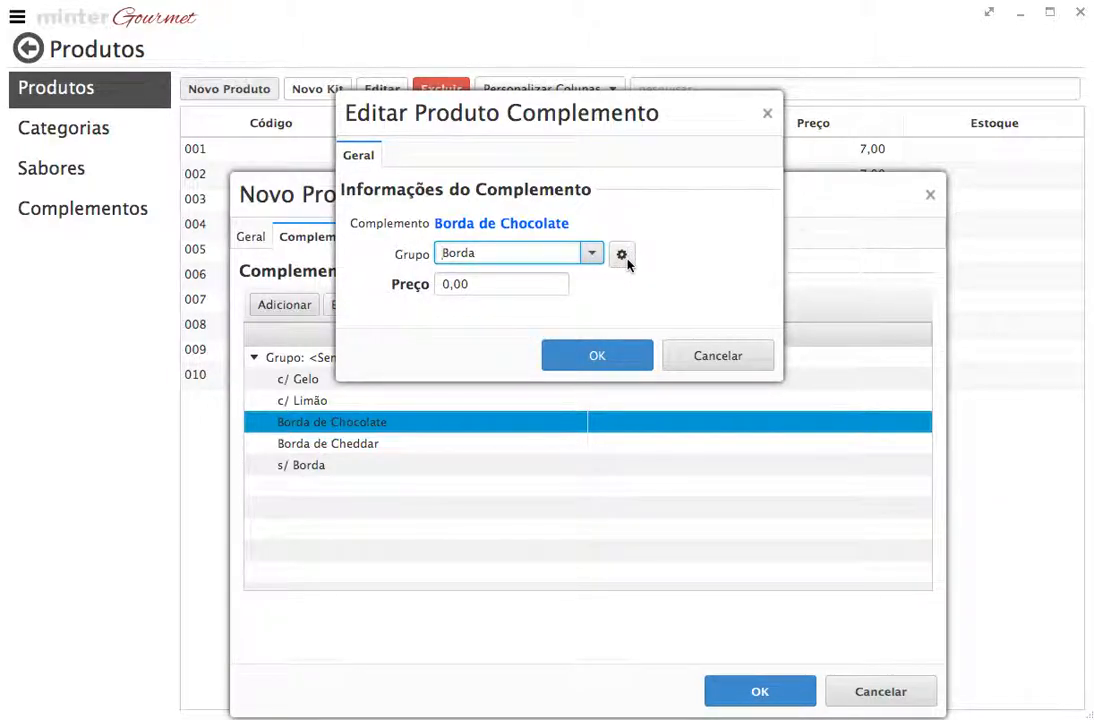
pyautogui.click(623, 256)
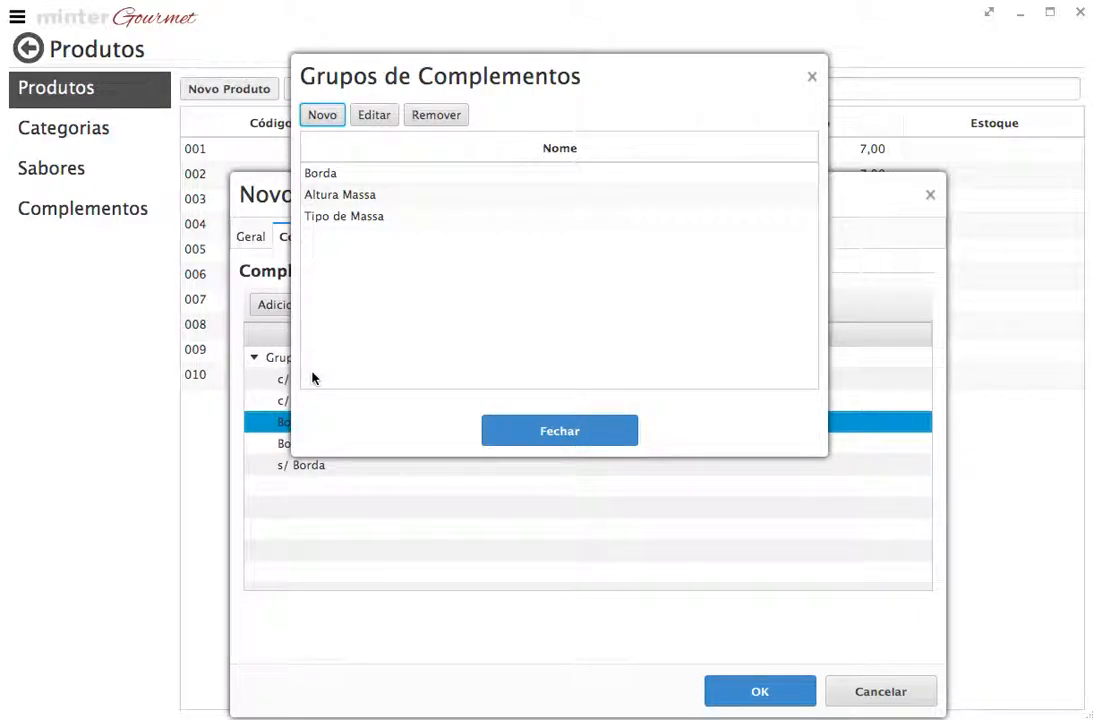
pyautogui.click(525, 431)
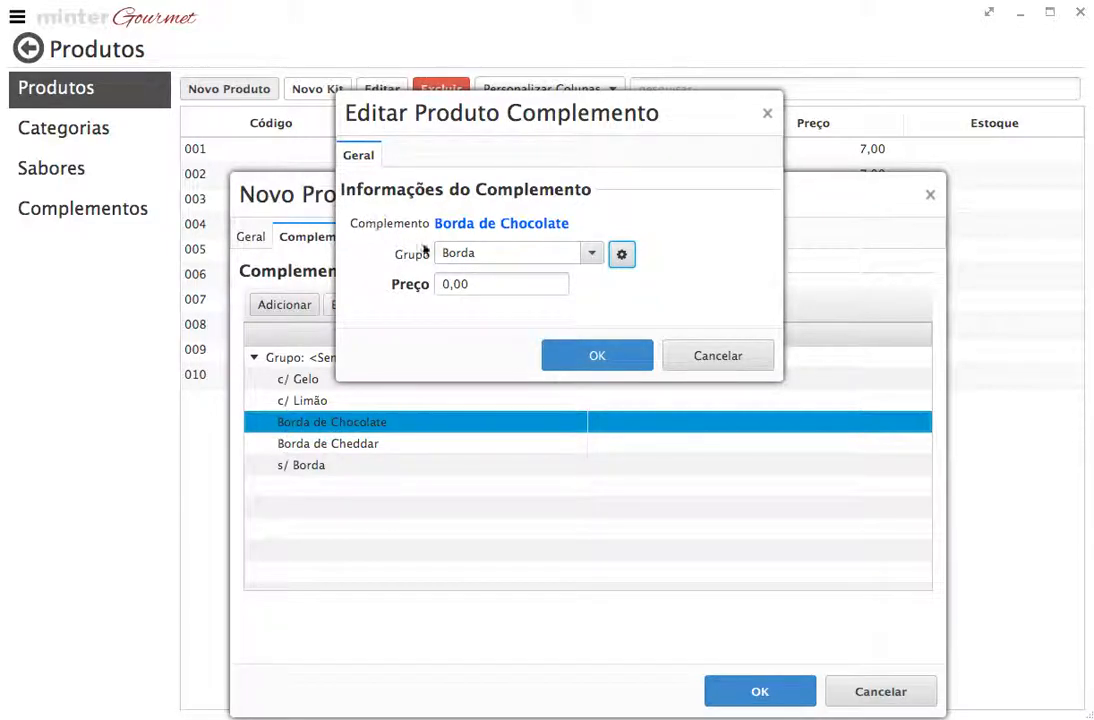
pyautogui.moveTo(468, 227); pyautogui.dragTo(524, 229)
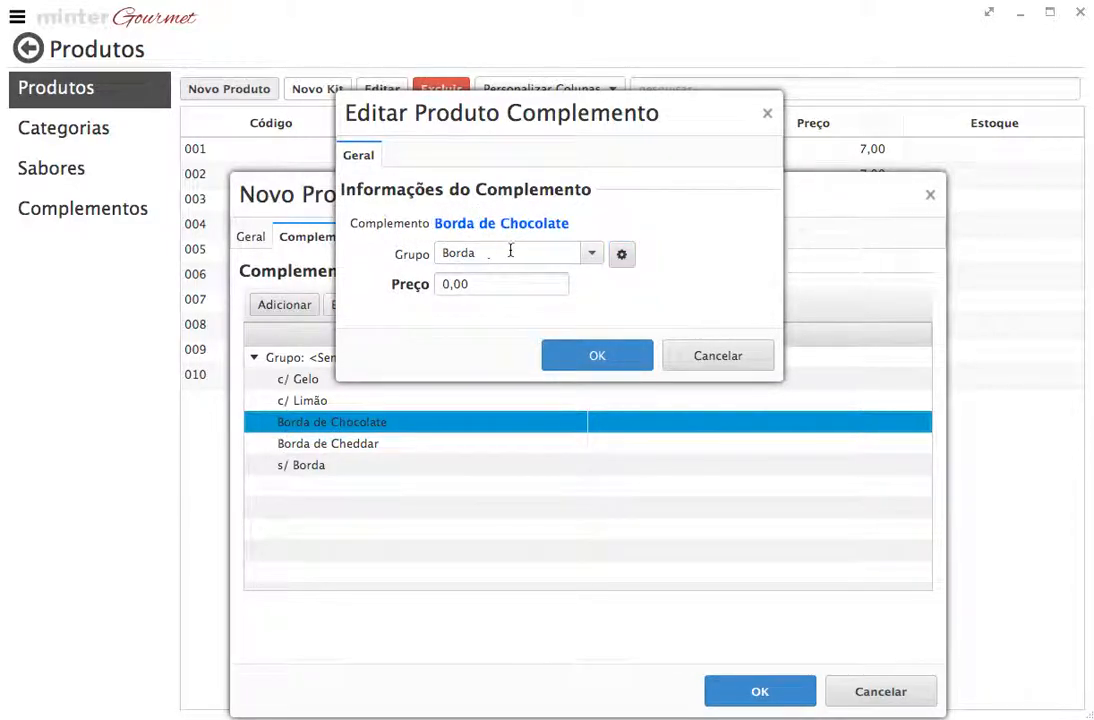
pyautogui.click(445, 285)
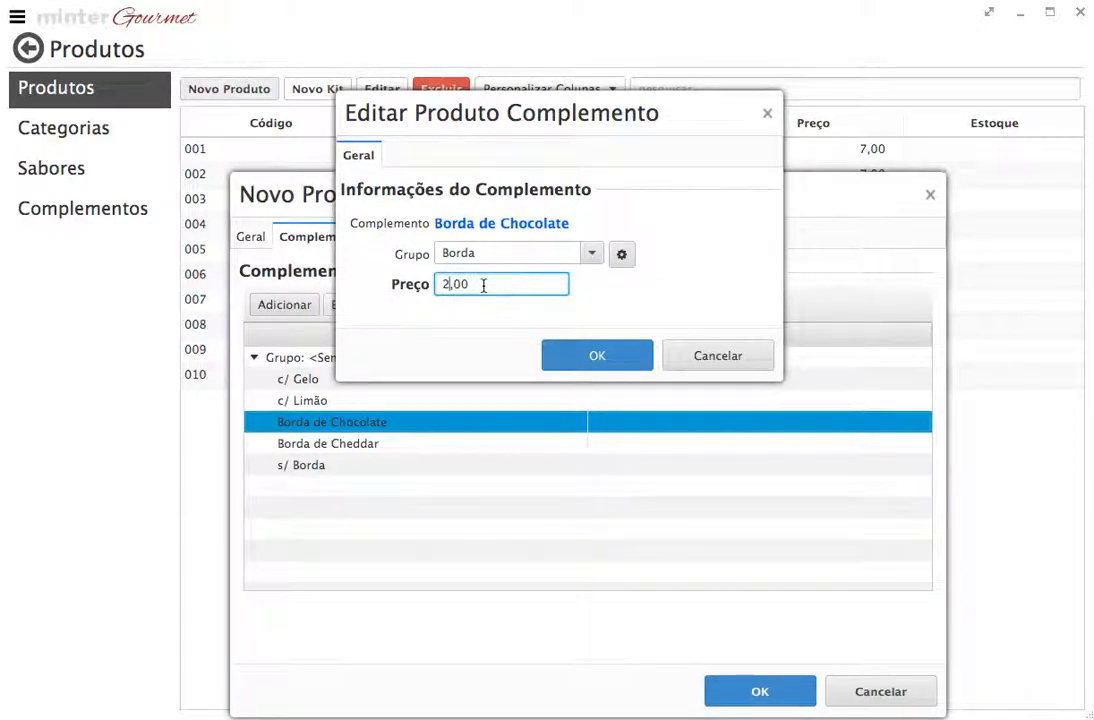
pyautogui.click(580, 358)
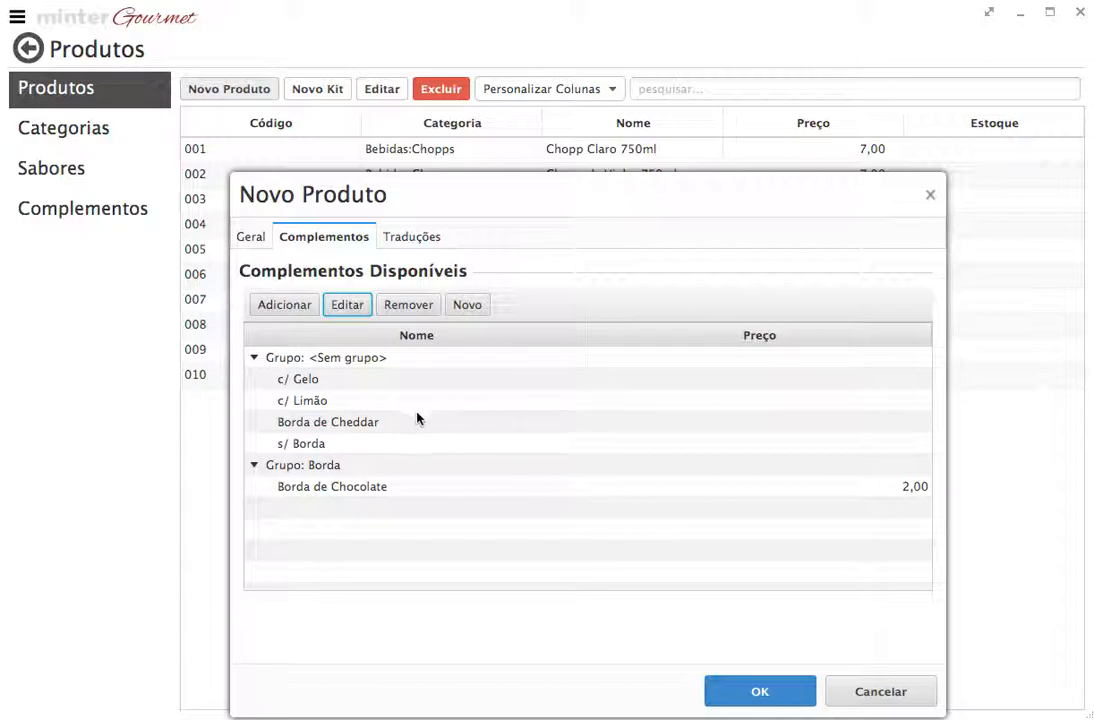
# Put Borda de Cheddar in the Borda group at a price of 2,00
pyautogui.click(350, 425)
pyautogui.click(347, 304)
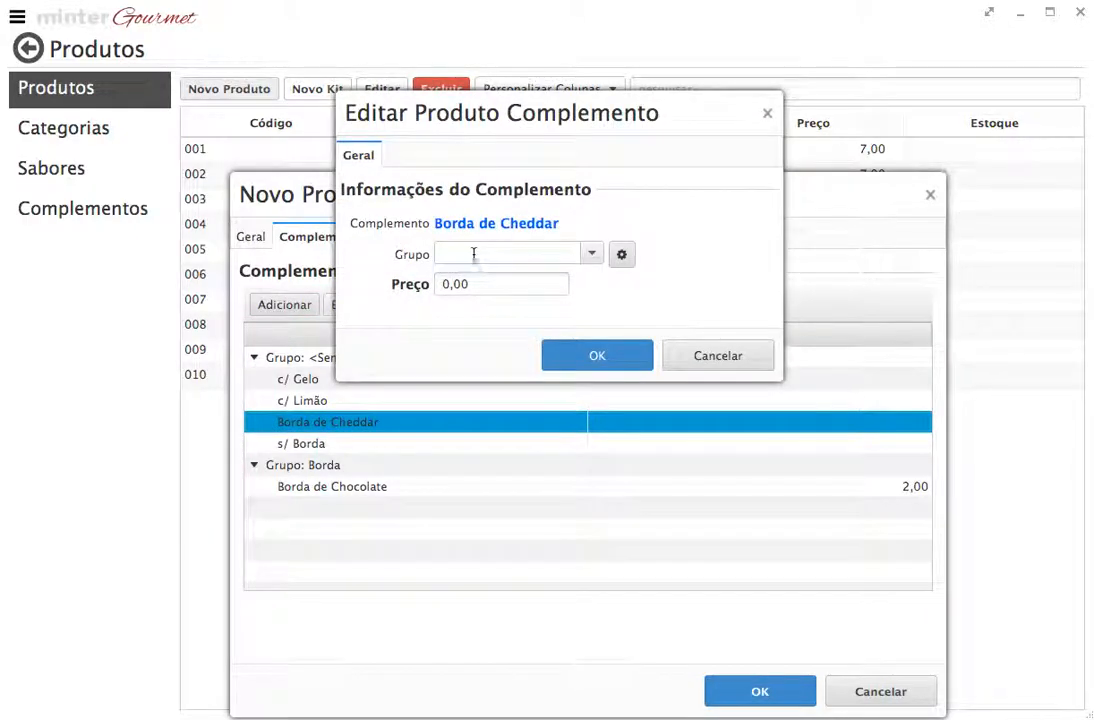
pyautogui.click(596, 254)
pyautogui.click(491, 276)
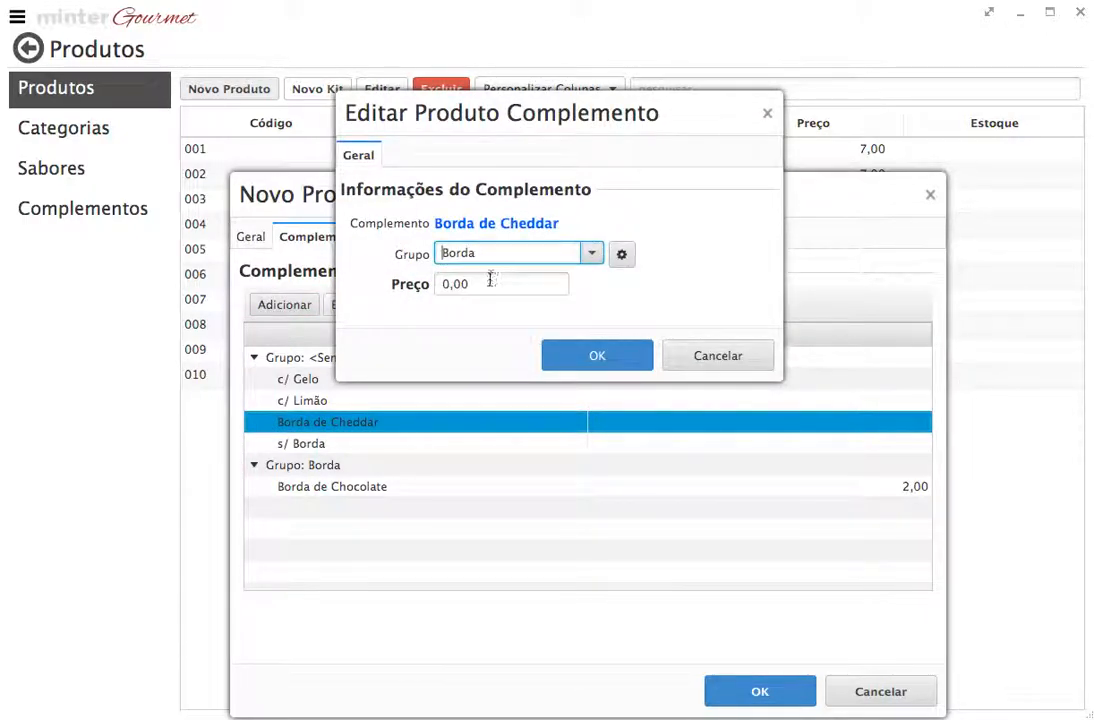
pyautogui.click(449, 287)
pyautogui.press('BackSpace')
pyautogui.write('2')
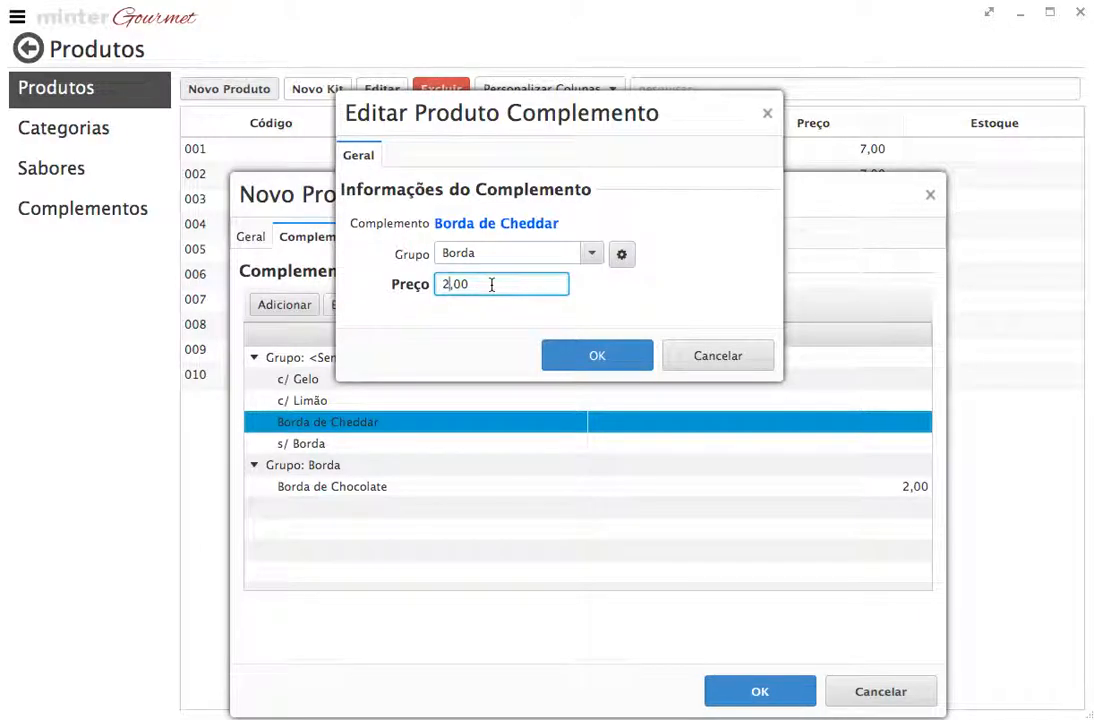
pyautogui.click(560, 357)
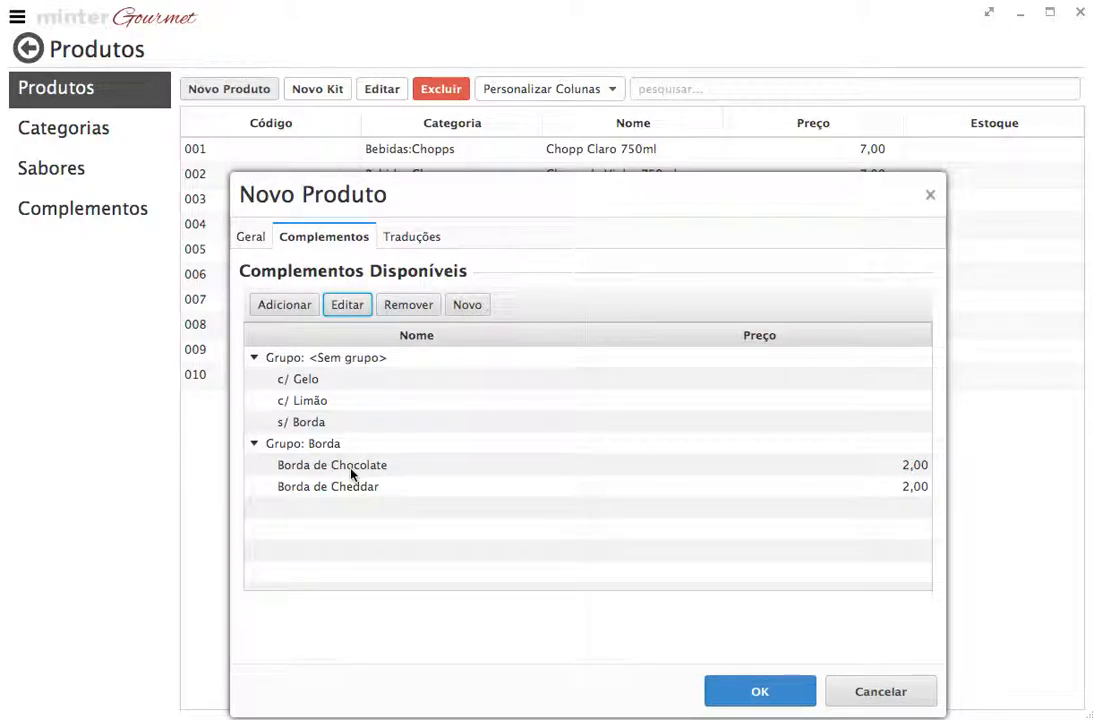
# Assign s/ Borda to the Borda group, keeping its price at 0,00
pyautogui.click(313, 422)
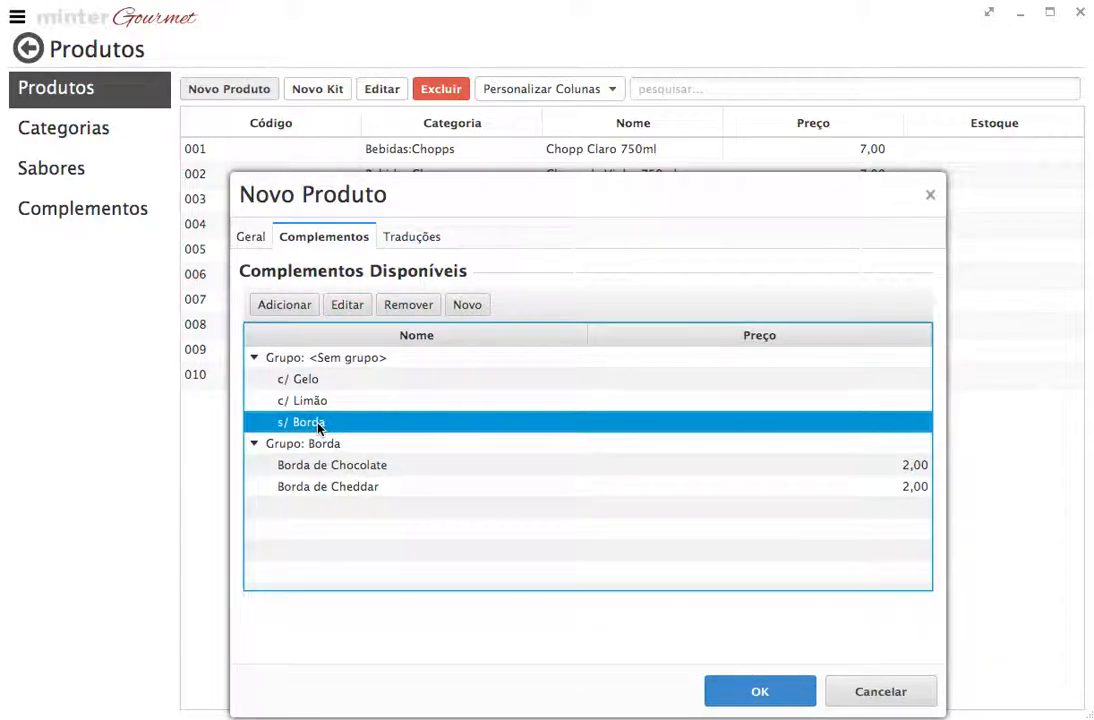
pyautogui.click(351, 307)
pyautogui.click(590, 254)
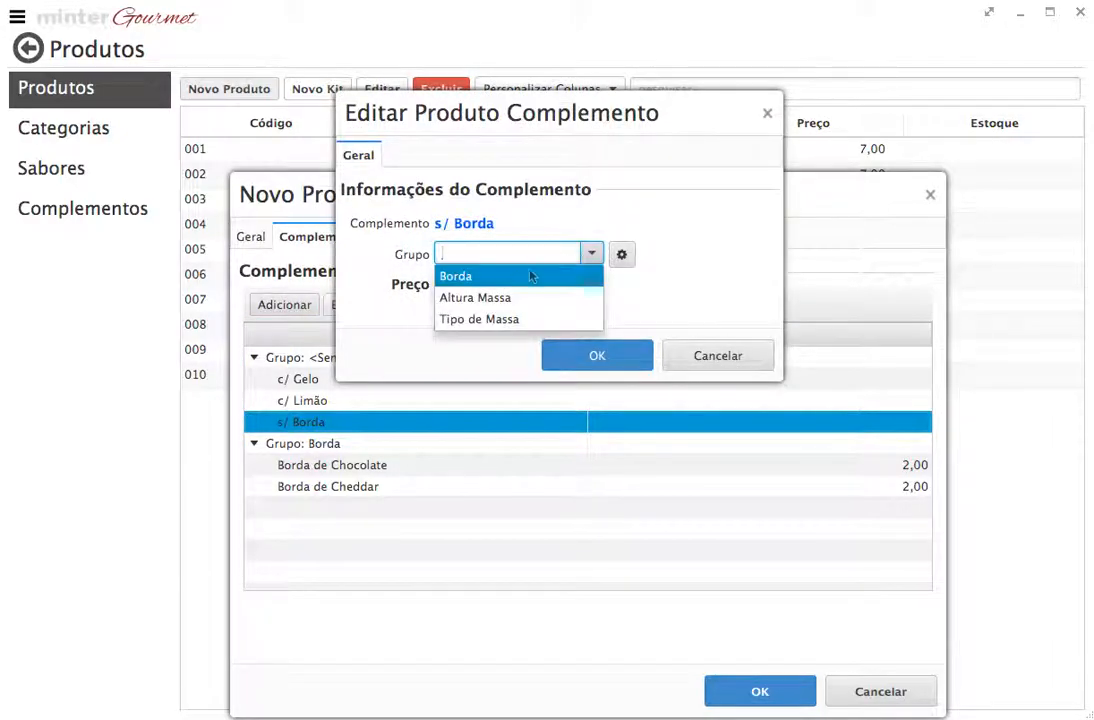
pyautogui.click(502, 277)
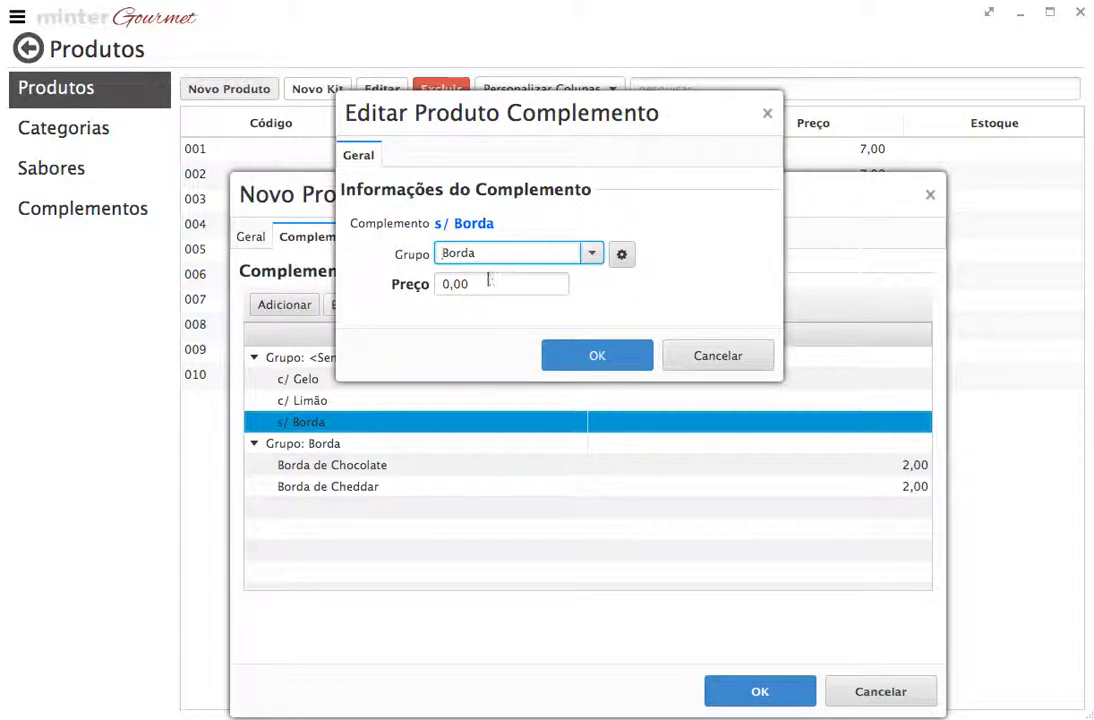
pyautogui.click(446, 286)
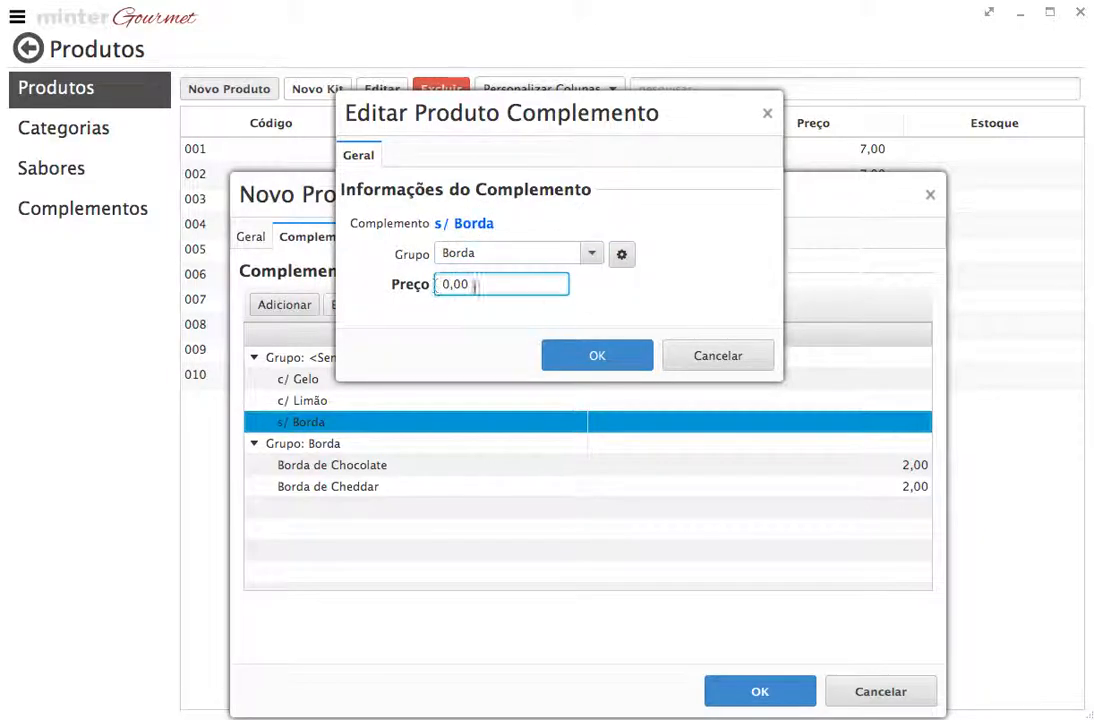
pyautogui.click(573, 351)
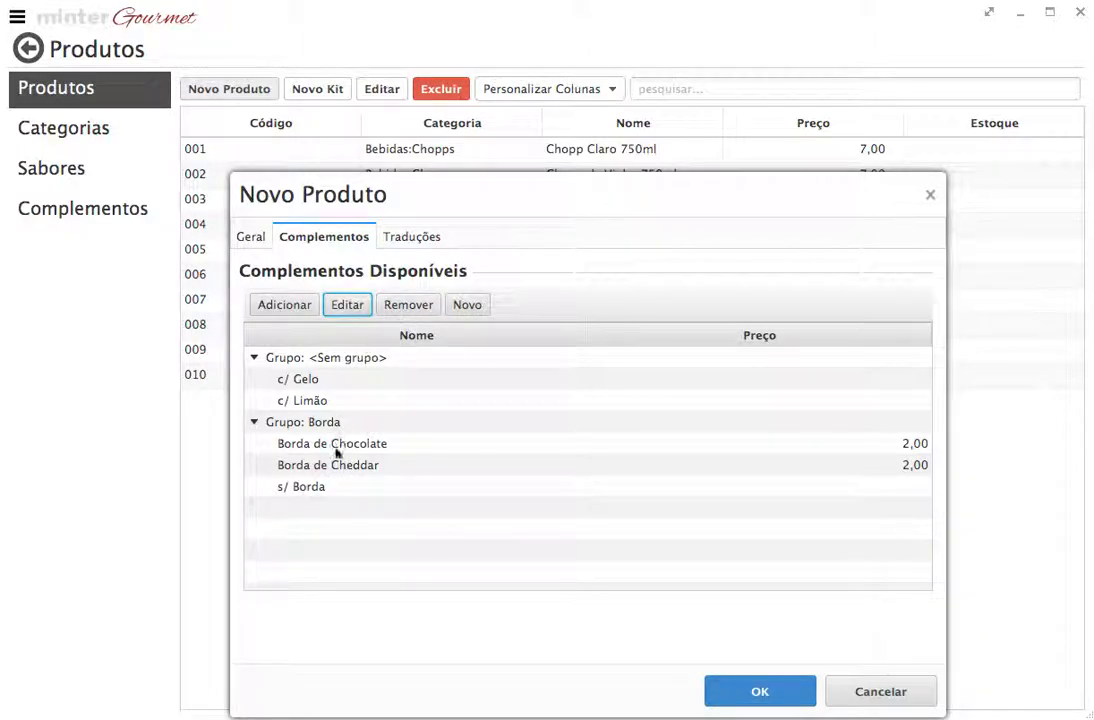
# Remove s/ Borda, Borda de Cheddar and Borda de Chocolate from the product's add-ons
pyautogui.click(335, 486)
pyautogui.click(408, 304)
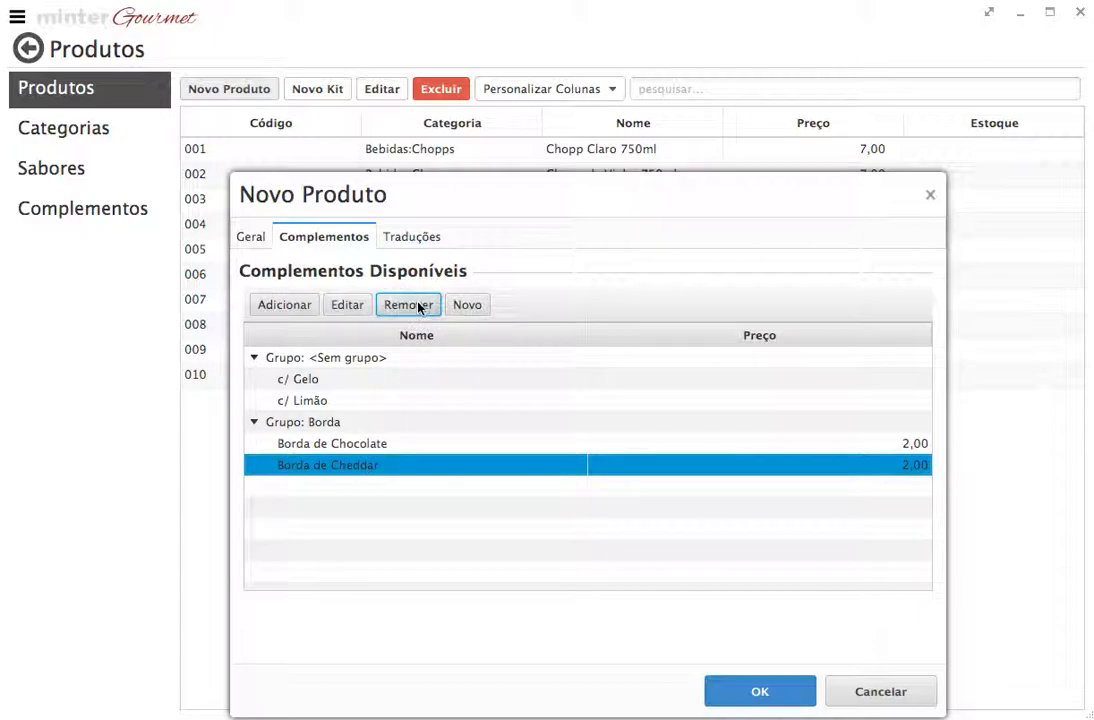
pyautogui.click(420, 305)
pyautogui.click(359, 443)
pyautogui.click(418, 307)
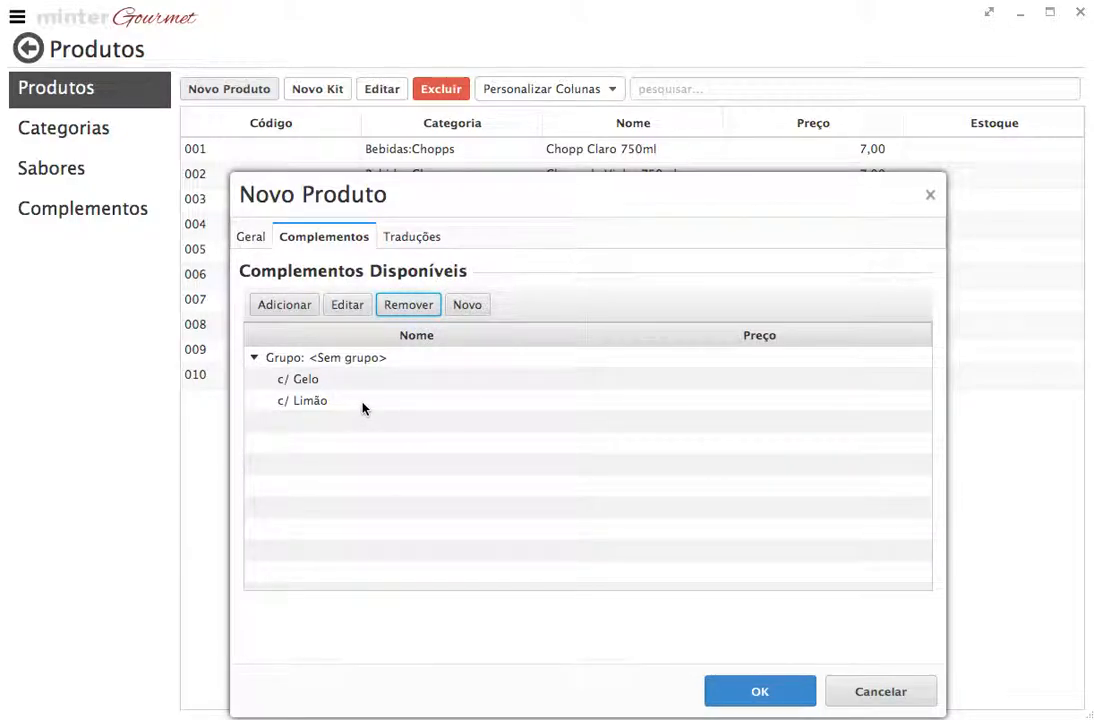
# Re-add Borda de Chocolate and Borda de Cheddar as ungrouped add-ons
pyautogui.click(306, 312)
pyautogui.click(838, 107)
pyautogui.click(268, 166)
pyautogui.click(647, 489)
pyautogui.click(295, 309)
pyautogui.click(840, 96)
pyautogui.click(270, 164)
pyautogui.click(690, 486)
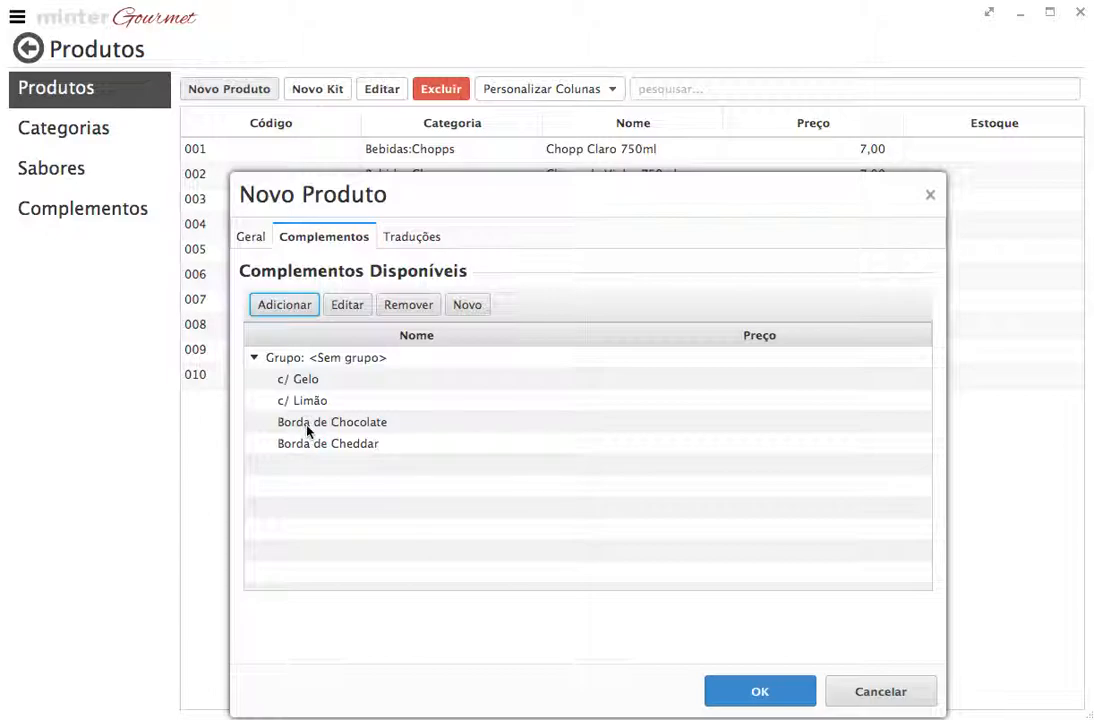
# Open Borda de Chocolate's editor and cancel without changing its price
pyautogui.click(480, 424)
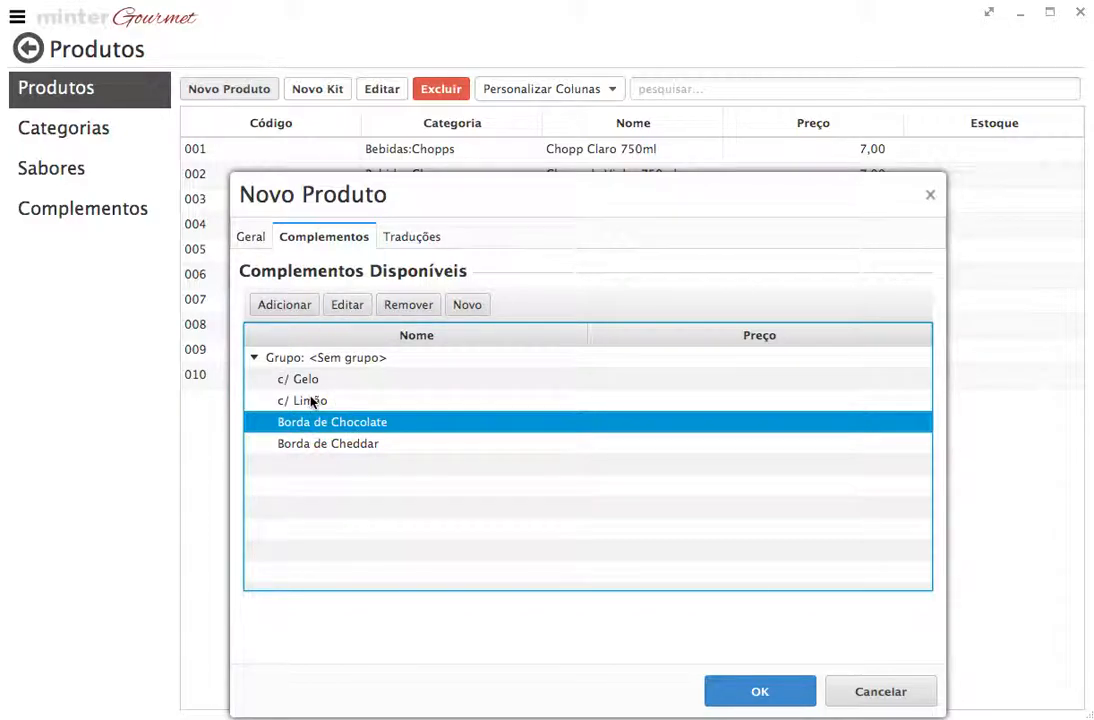
pyautogui.click(347, 304)
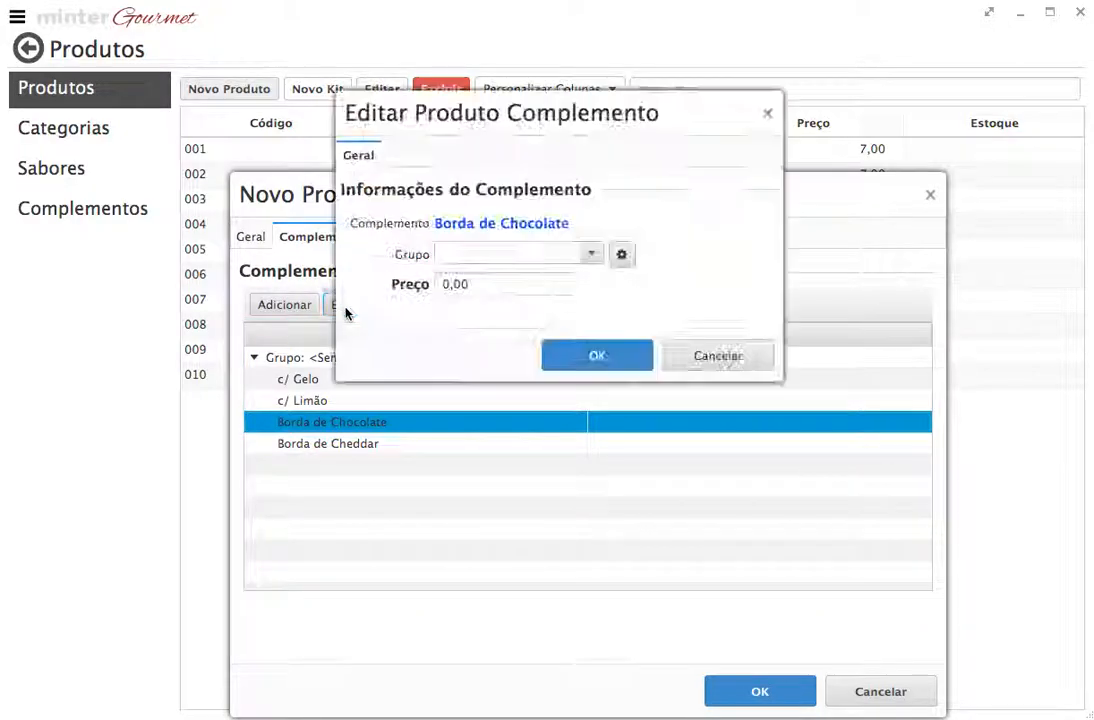
pyautogui.click(453, 284)
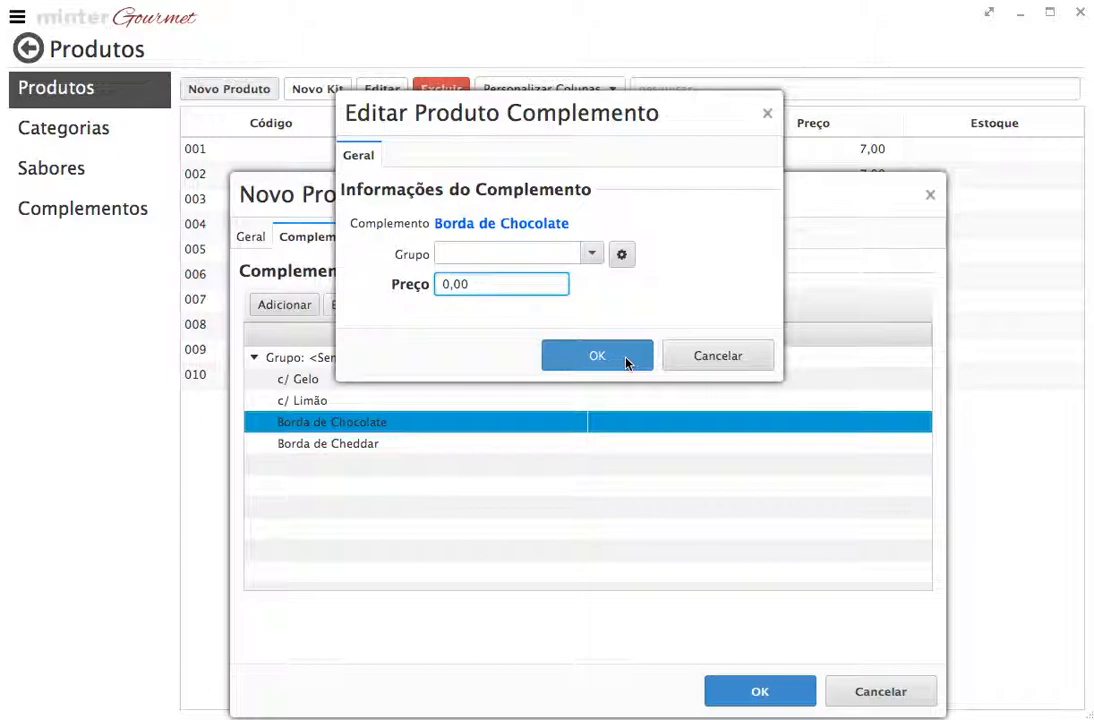
pyautogui.click(674, 366)
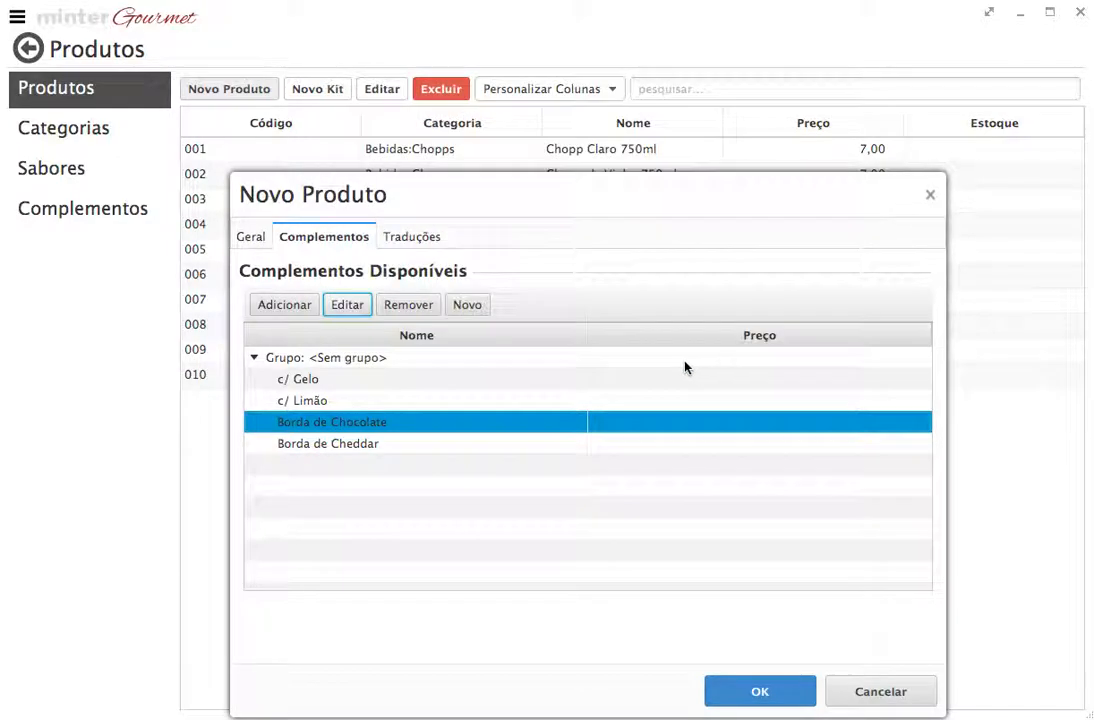
# Start a new product translation with Idioma set to Ingles
pyautogui.click(420, 240)
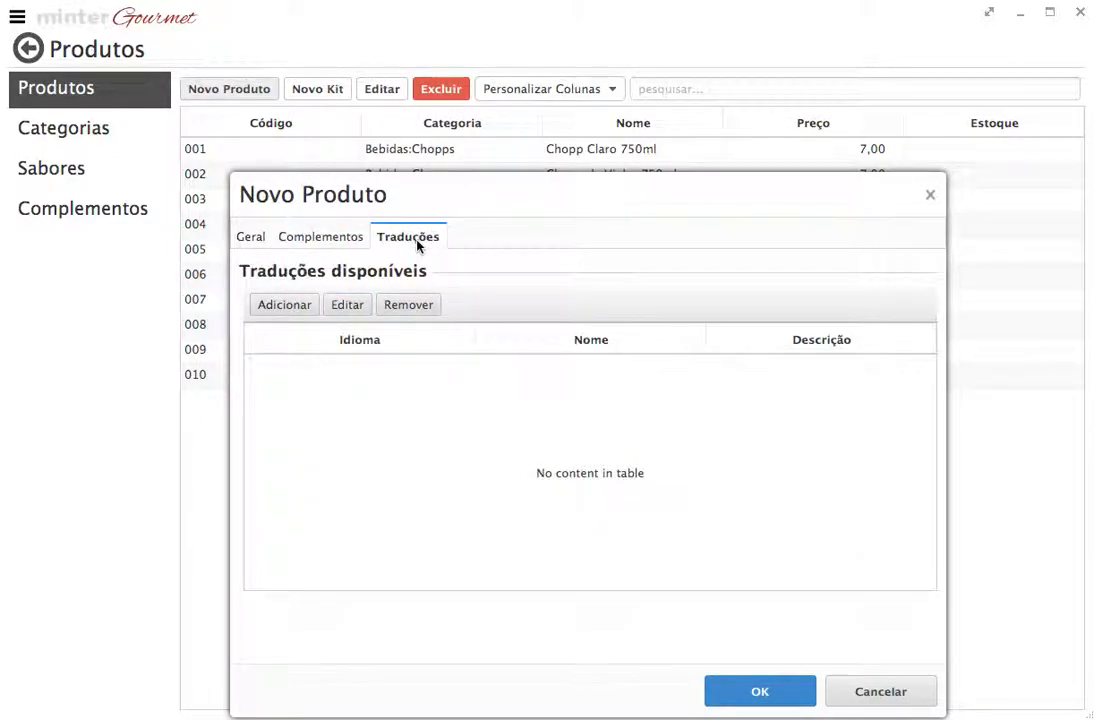
pyautogui.click(285, 305)
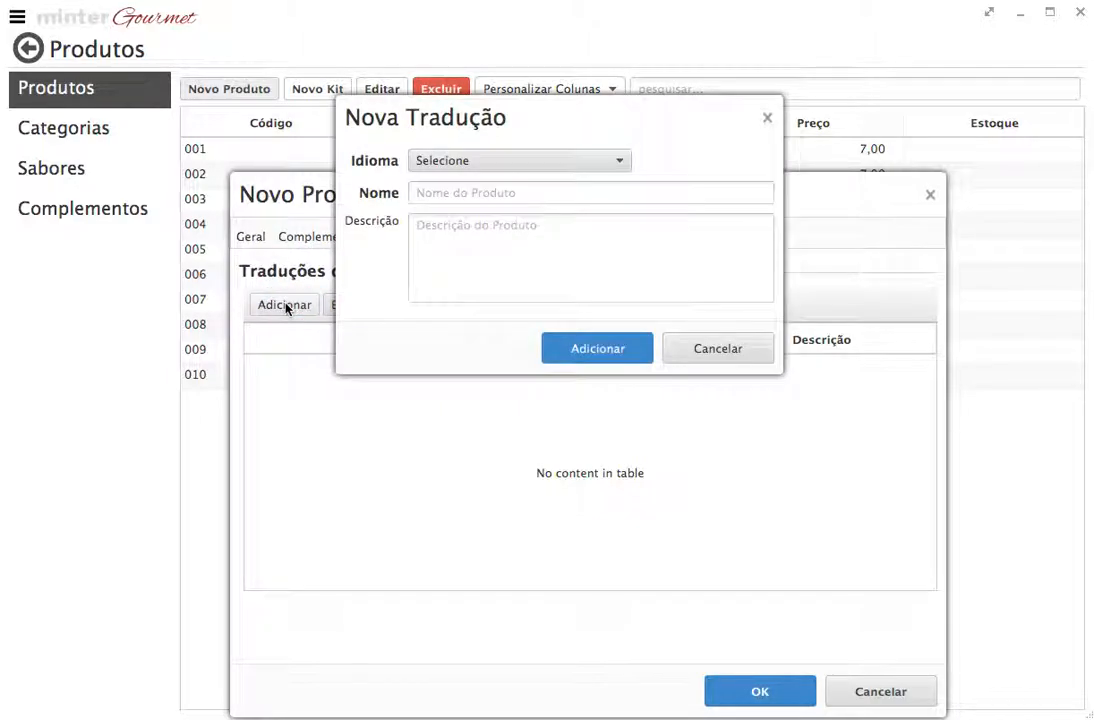
pyautogui.click(470, 162)
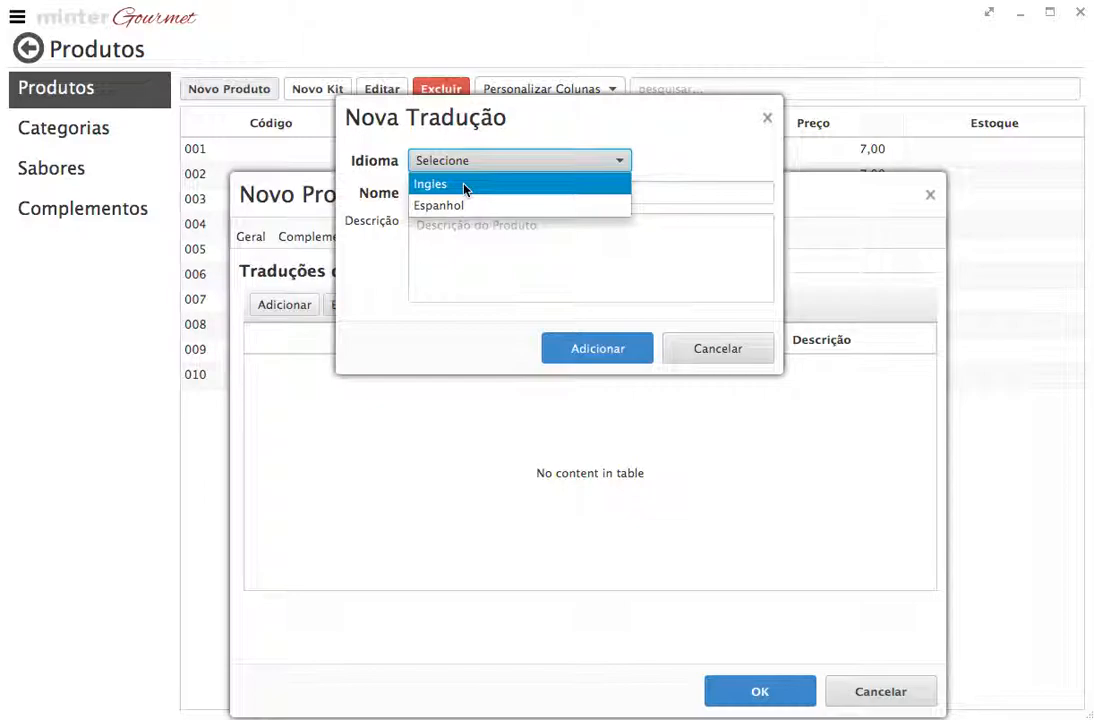
pyautogui.click(465, 186)
# Look over the translated name and description fields, then discard the translation and return to Geral
pyautogui.click(459, 190)
pyautogui.click(483, 240)
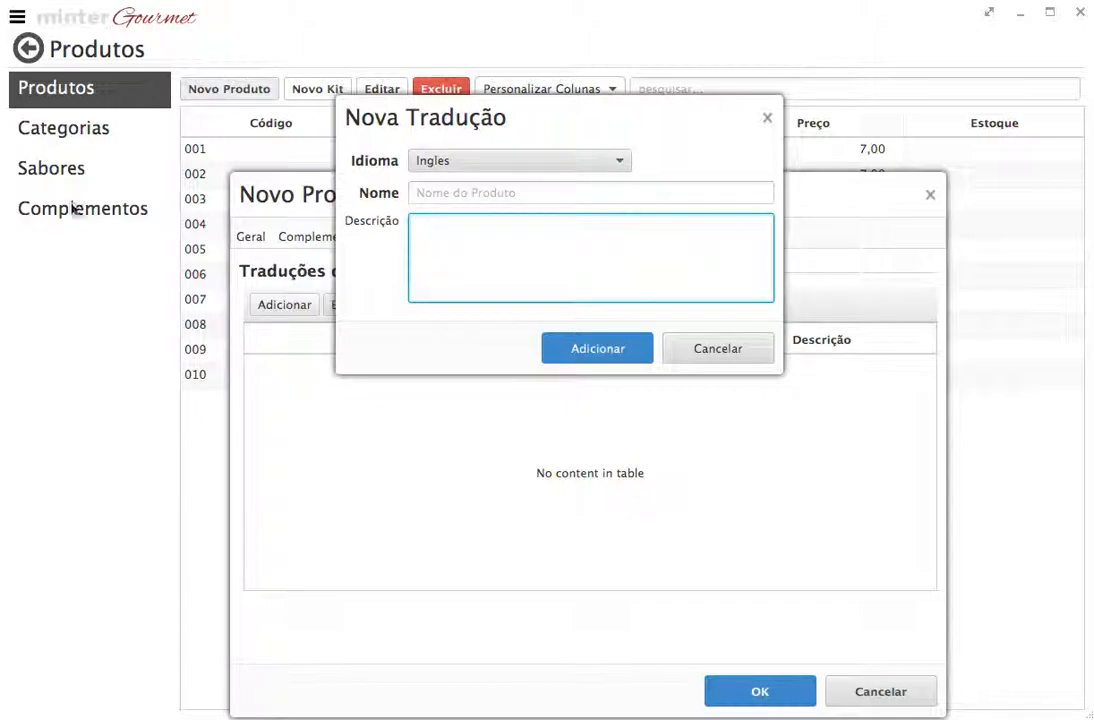
pyautogui.click(485, 190)
pyautogui.click(491, 225)
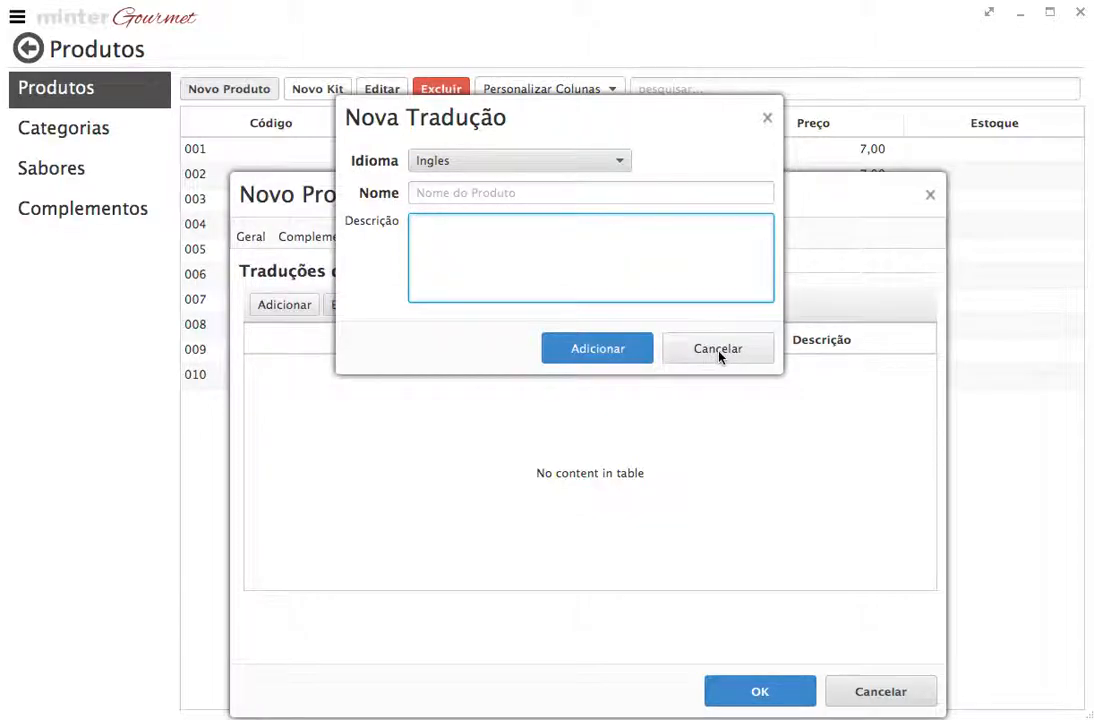
pyautogui.click(716, 356)
pyautogui.click(264, 238)
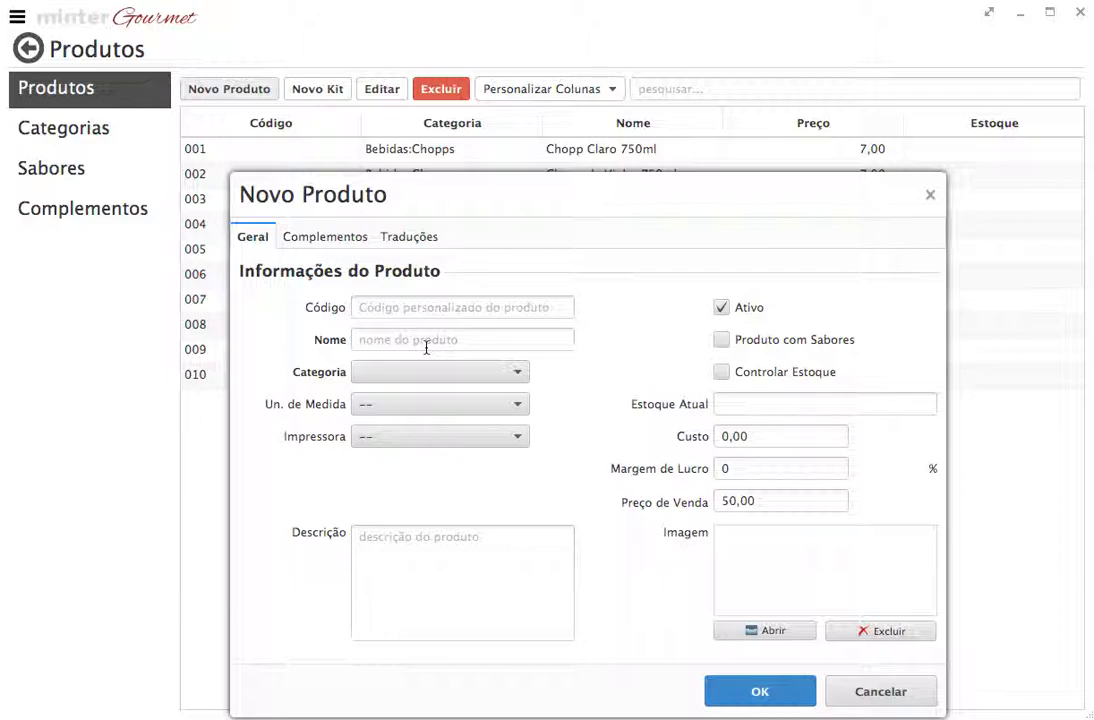
# Mark the product as having flavours and list the available flavours
pyautogui.moveTo(513, 193); pyautogui.dragTo(500, 115)
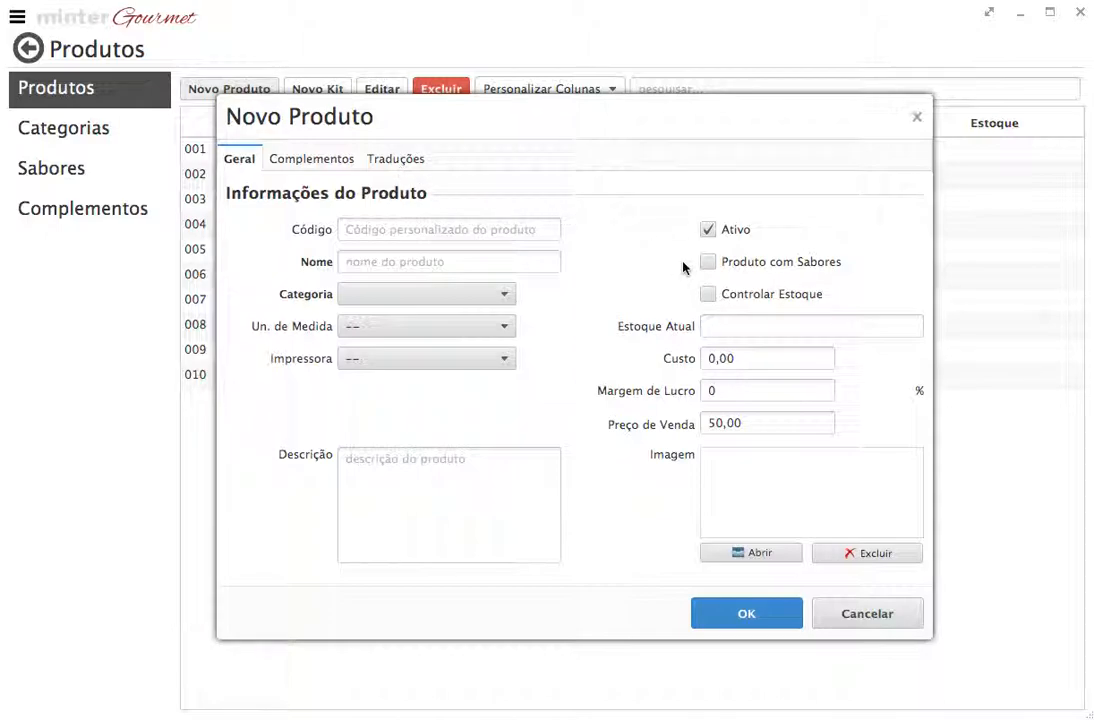
pyautogui.click(707, 262)
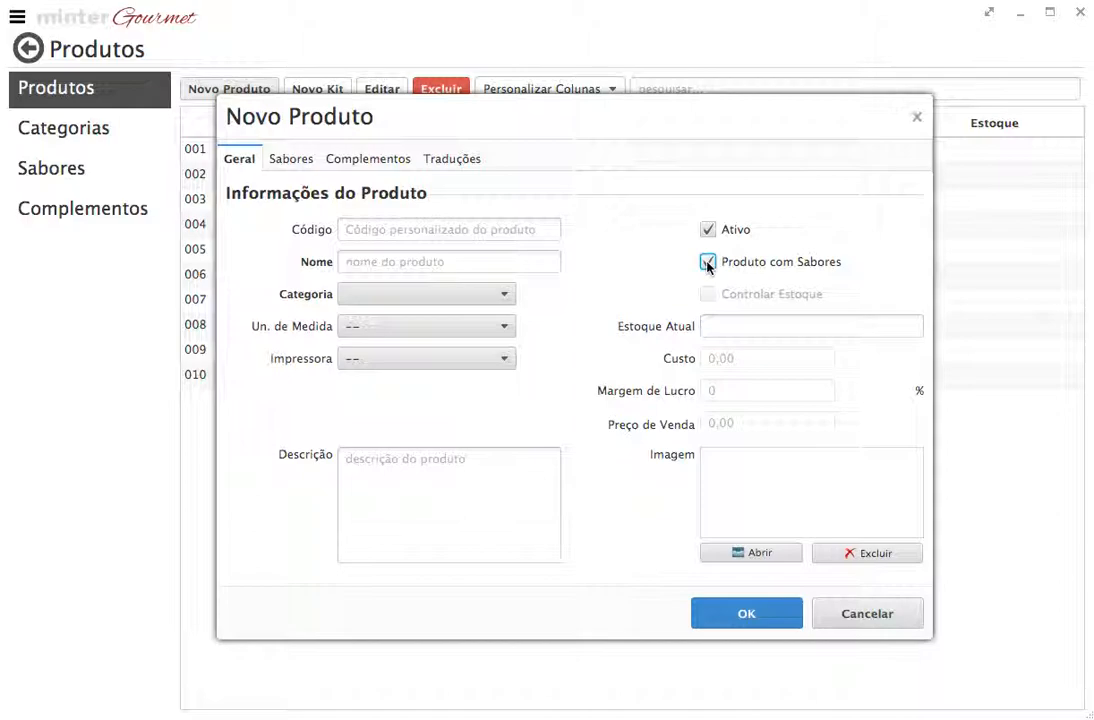
pyautogui.click(289, 159)
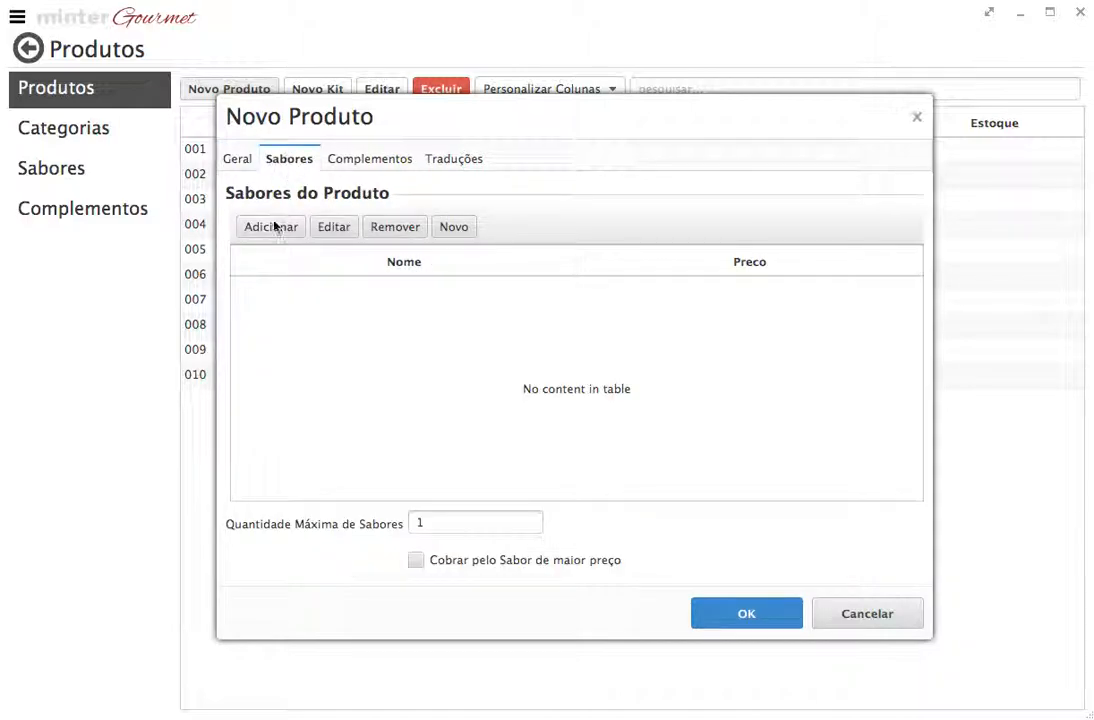
pyautogui.click(273, 227)
pyautogui.click(812, 100)
pyautogui.click(295, 165)
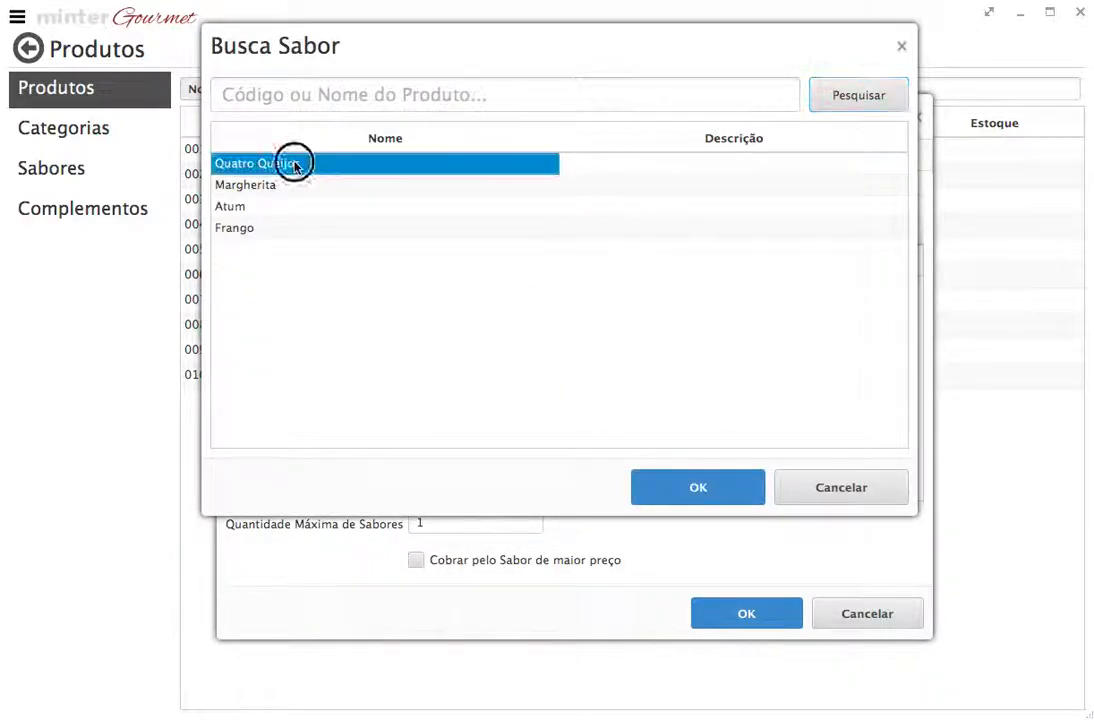
# Add Quatro Queijos, Margherita, Atum and Frango, then open Quatro Queijos' price settings
pyautogui.keyDown('shift'); pyautogui.click(285, 230); pyautogui.keyUp('shift')
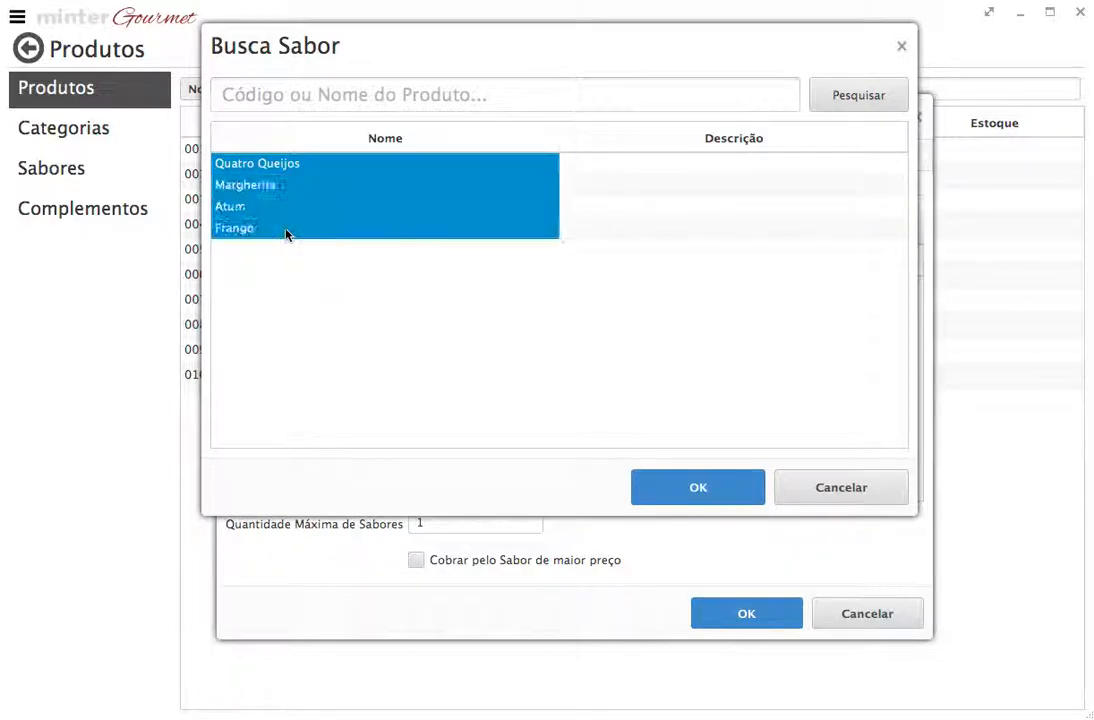
pyautogui.click(684, 486)
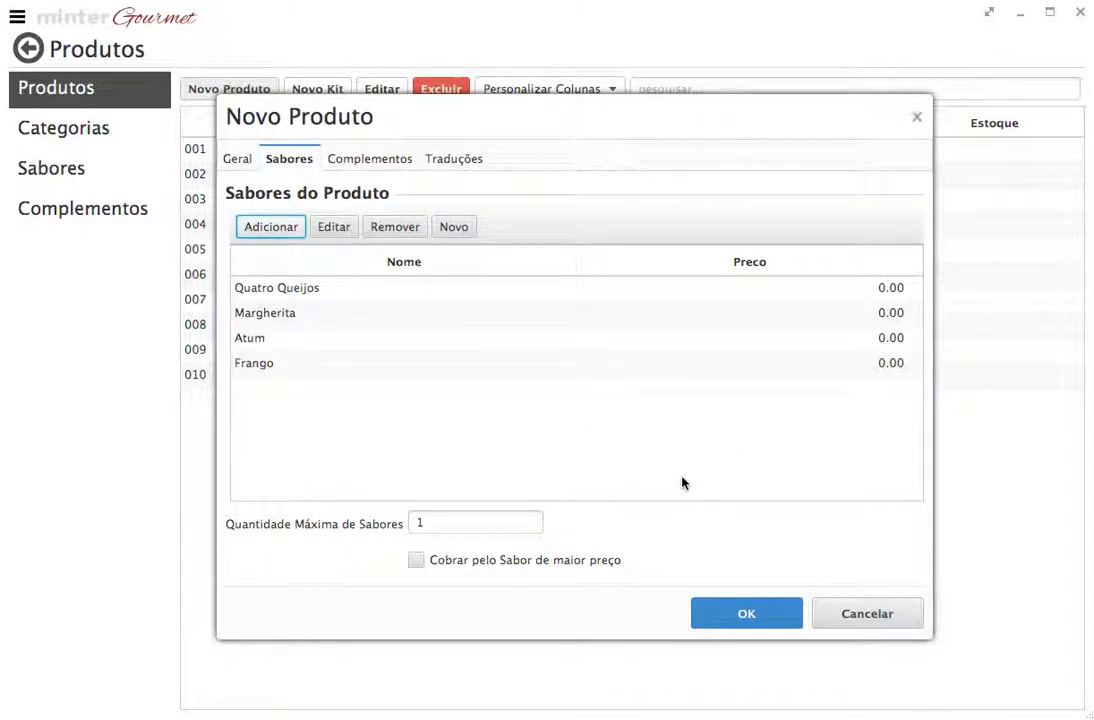
pyautogui.click(890, 290)
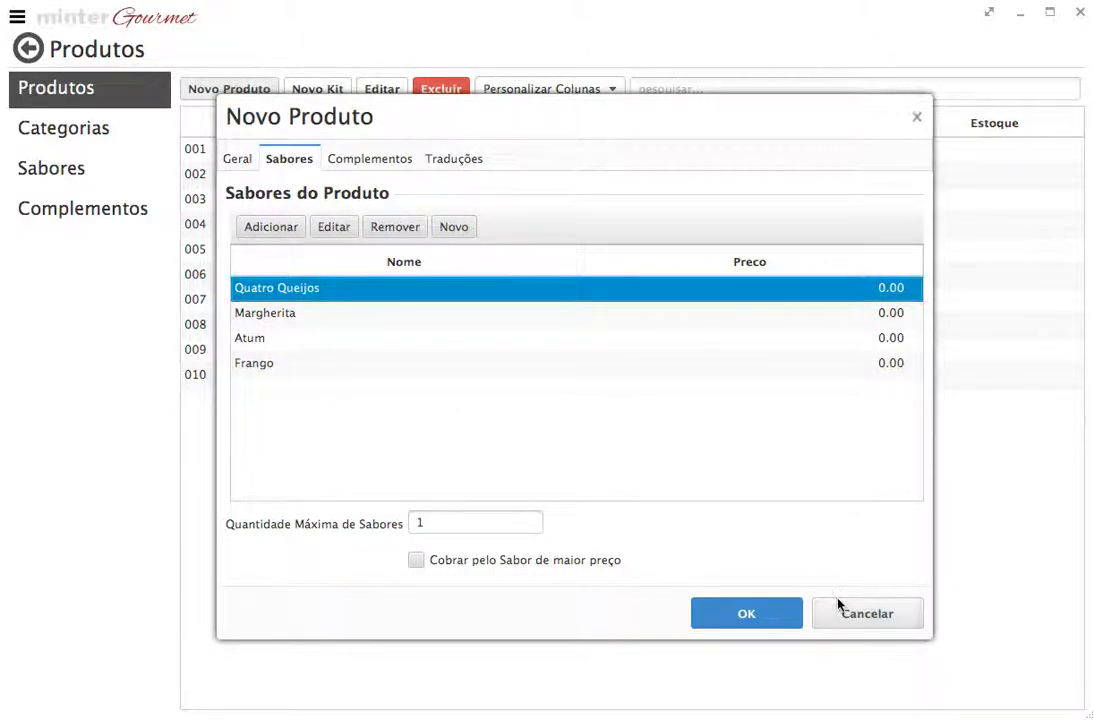
pyautogui.click(327, 230)
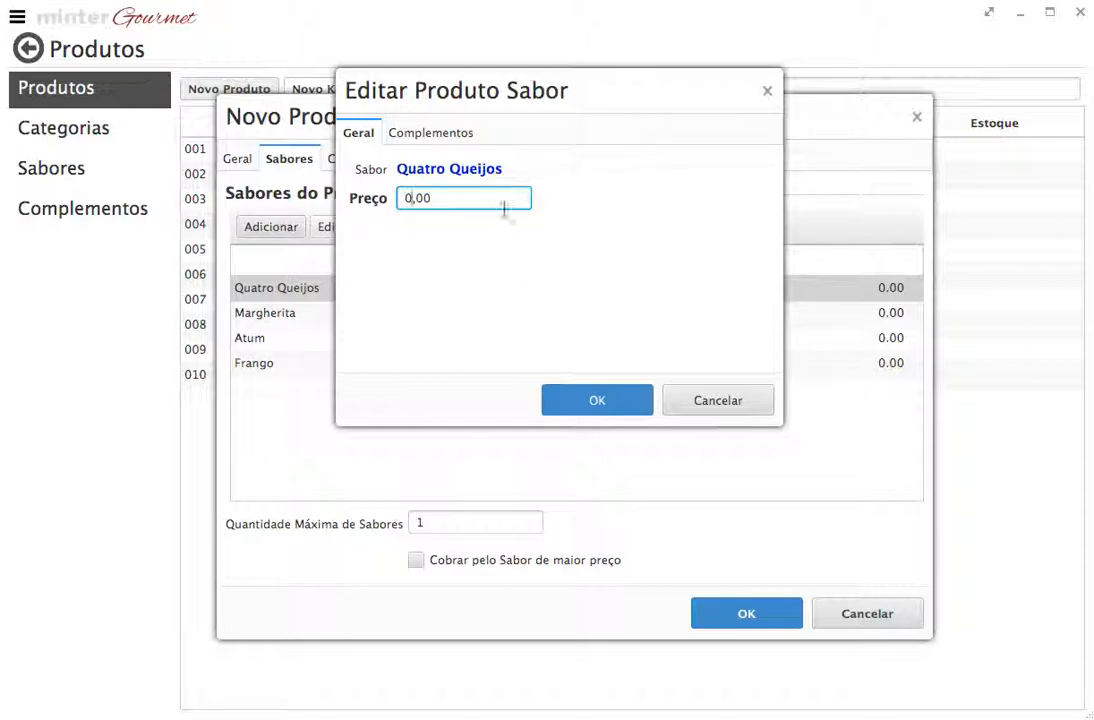
# Inspect Quatro Queijos' +Queijo add-on and close its settings without changes
pyautogui.click(450, 138)
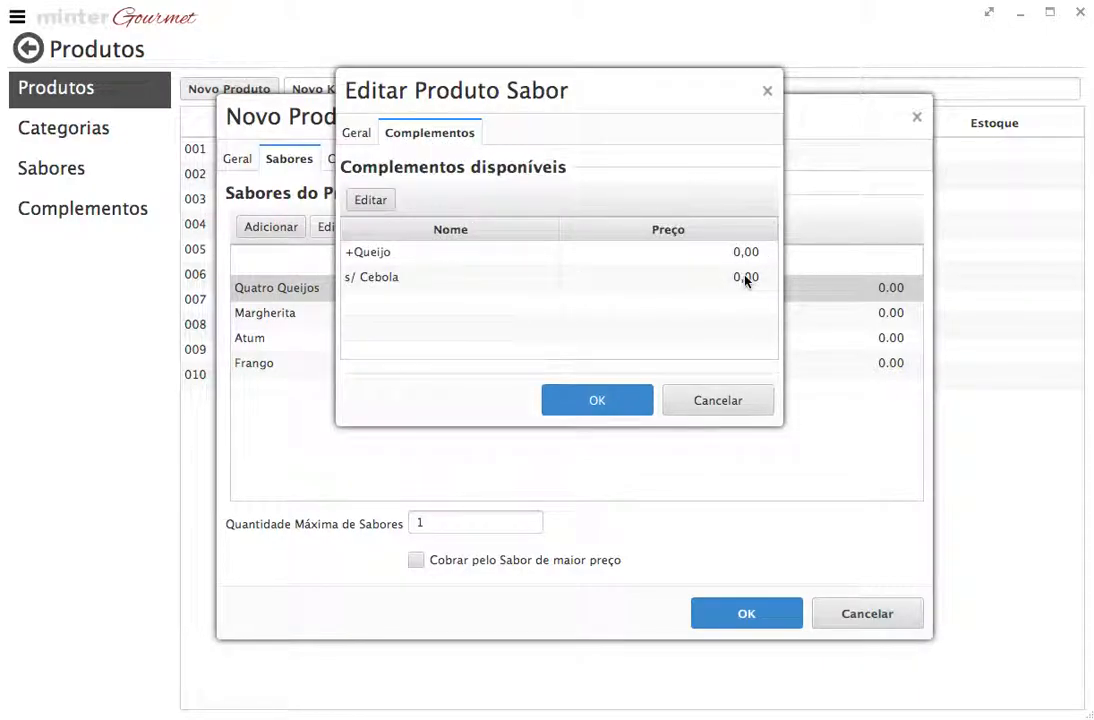
pyautogui.click(697, 252)
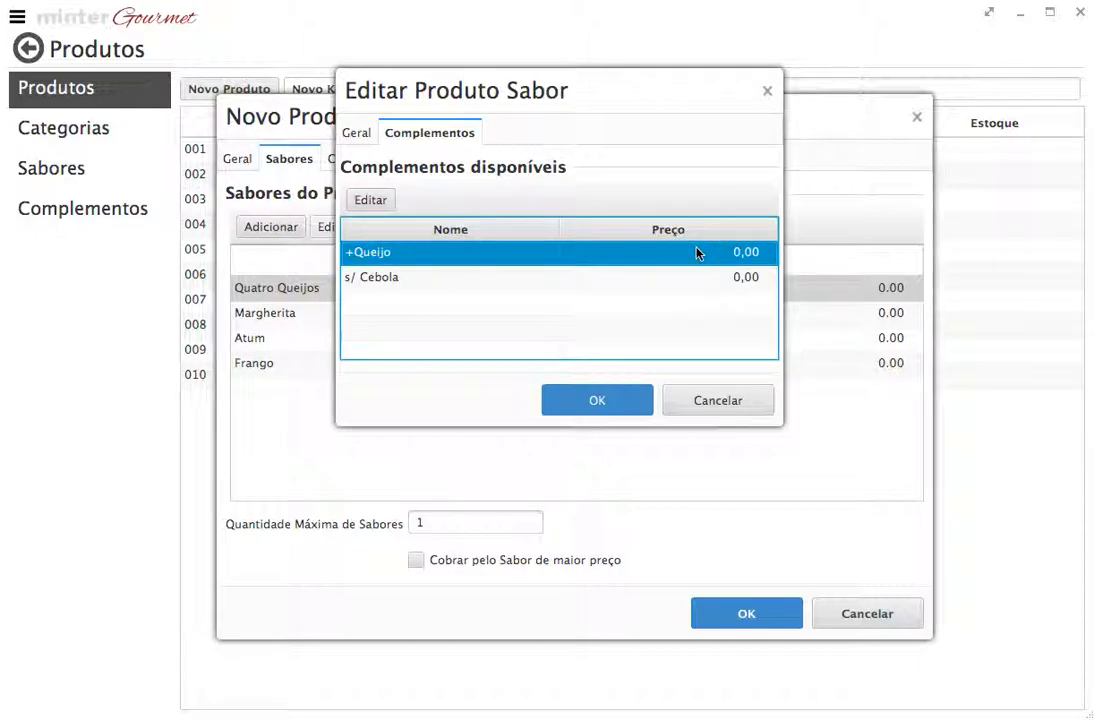
pyautogui.click(370, 200)
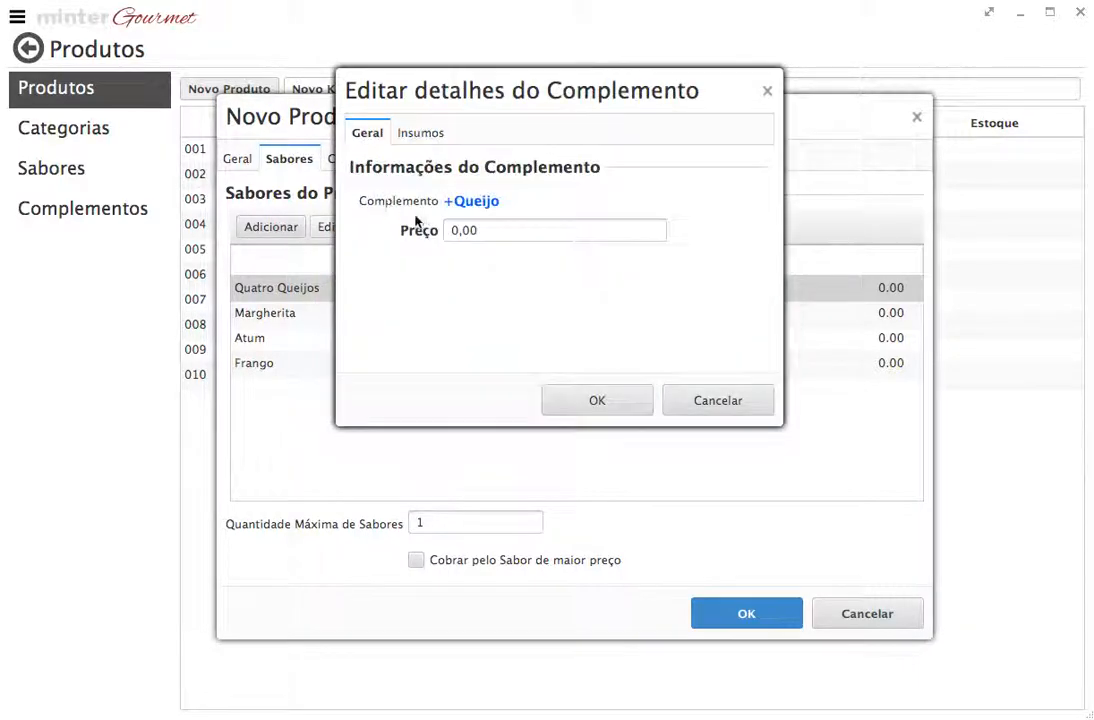
pyautogui.click(694, 399)
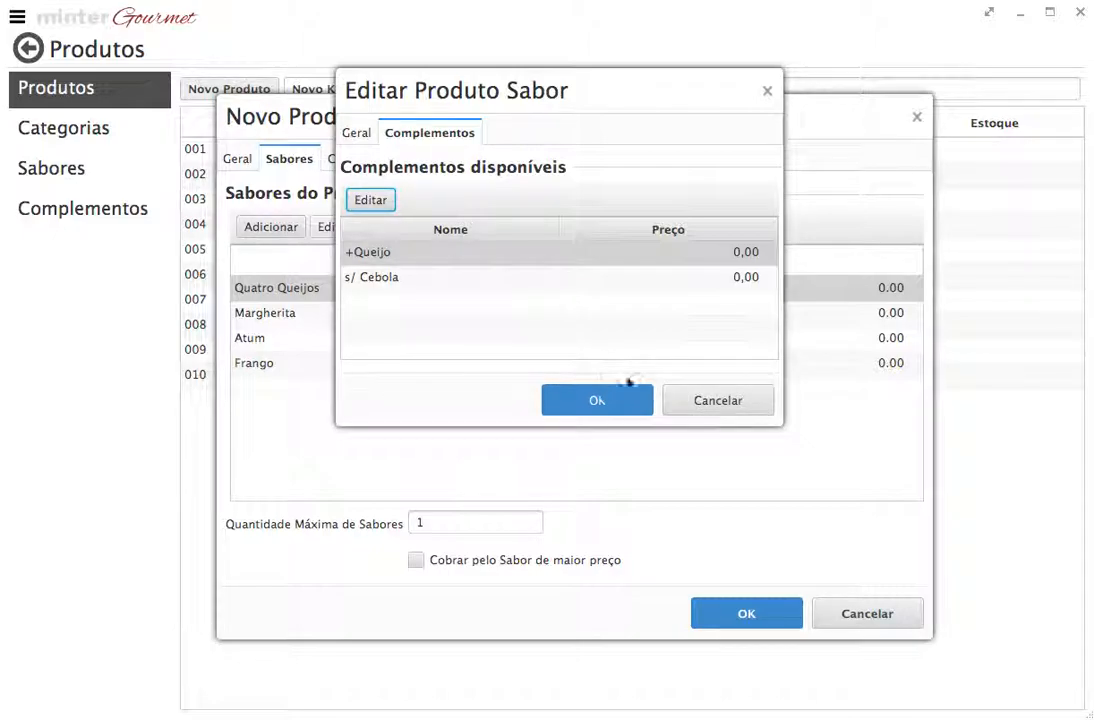
pyautogui.click(686, 399)
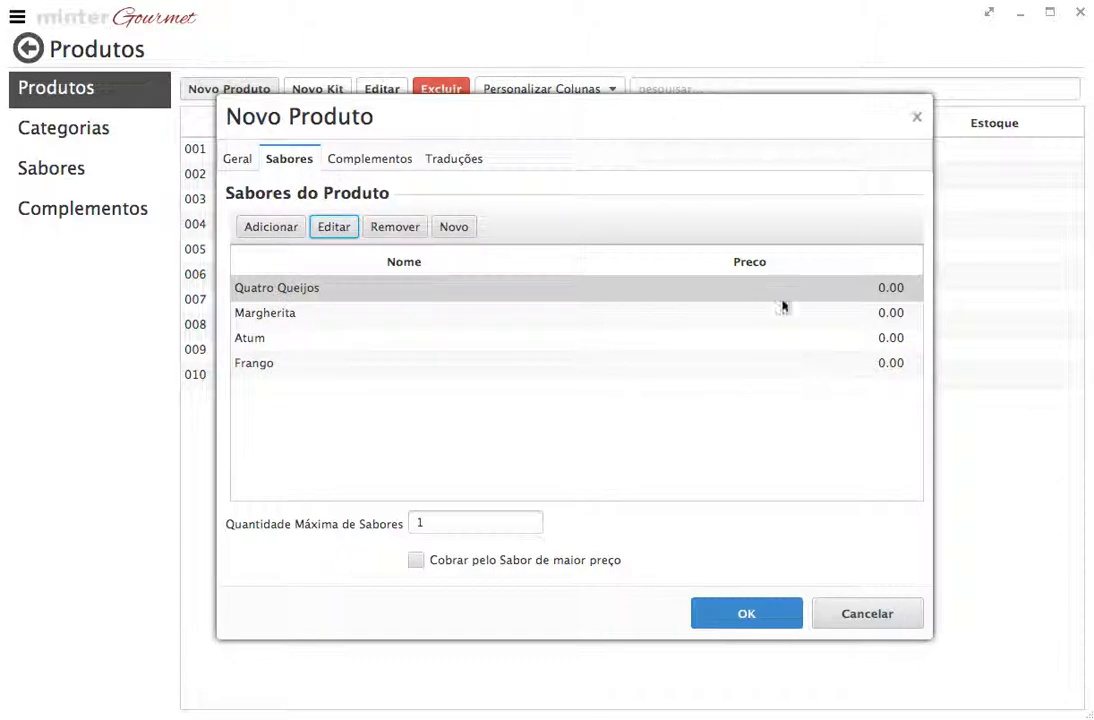
# Review the add-ons available for the Frango flavour, then close its settings
pyautogui.click(302, 316)
pyautogui.click(300, 343)
pyautogui.click(303, 366)
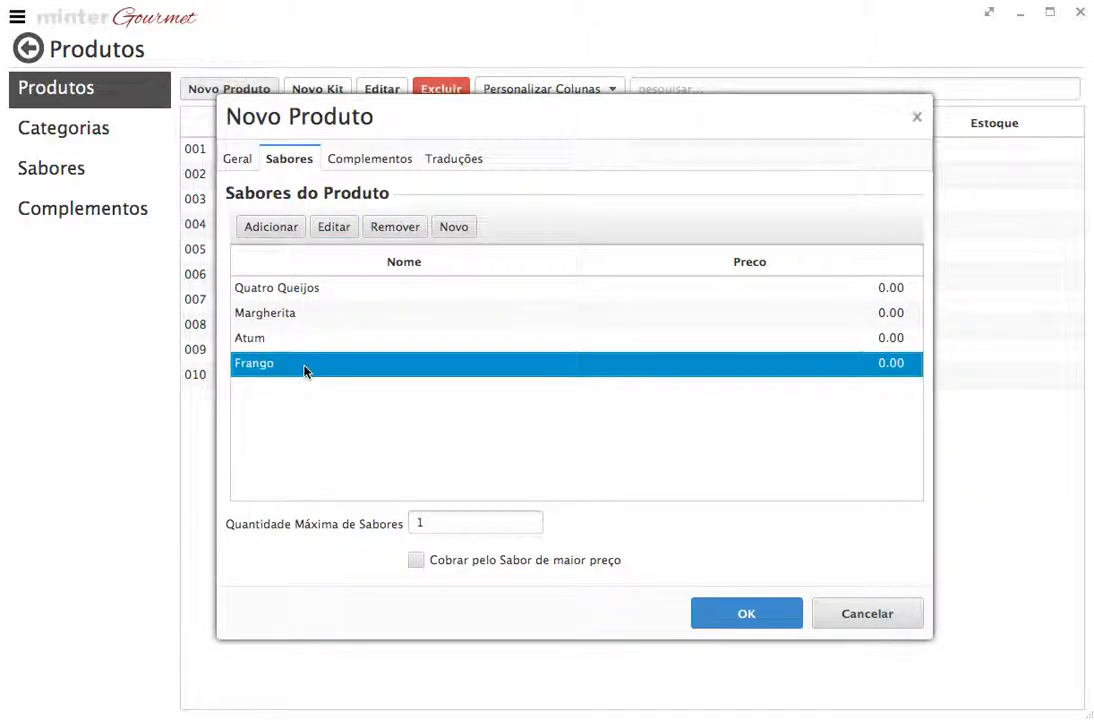
pyautogui.click(343, 231)
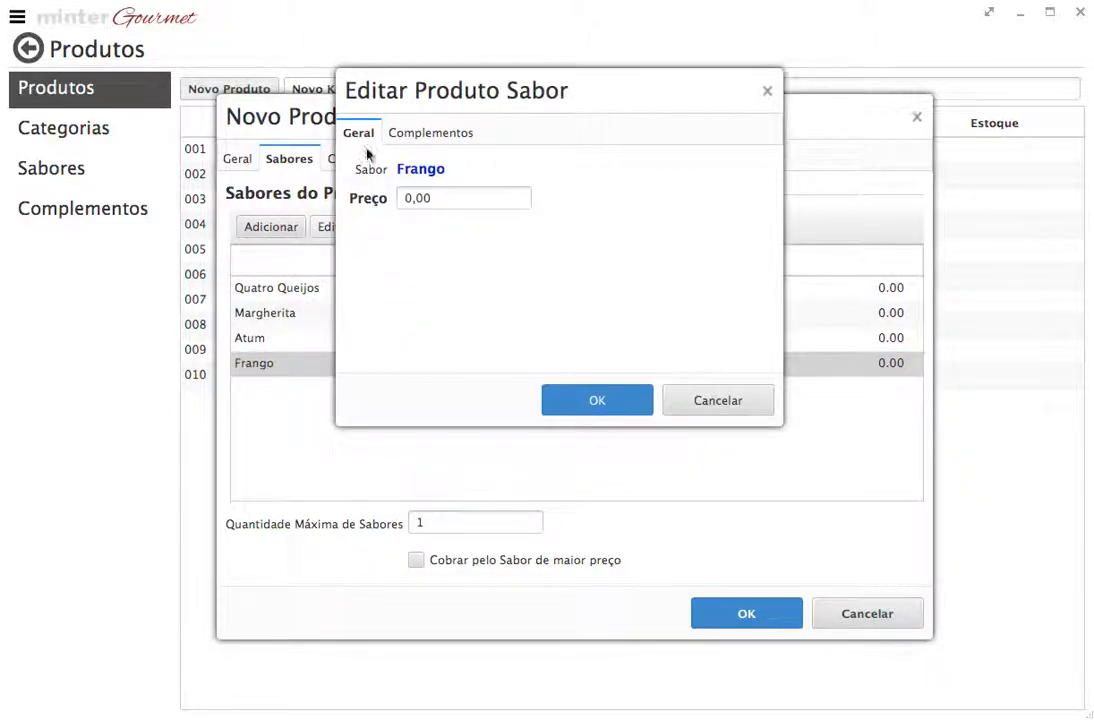
pyautogui.click(432, 134)
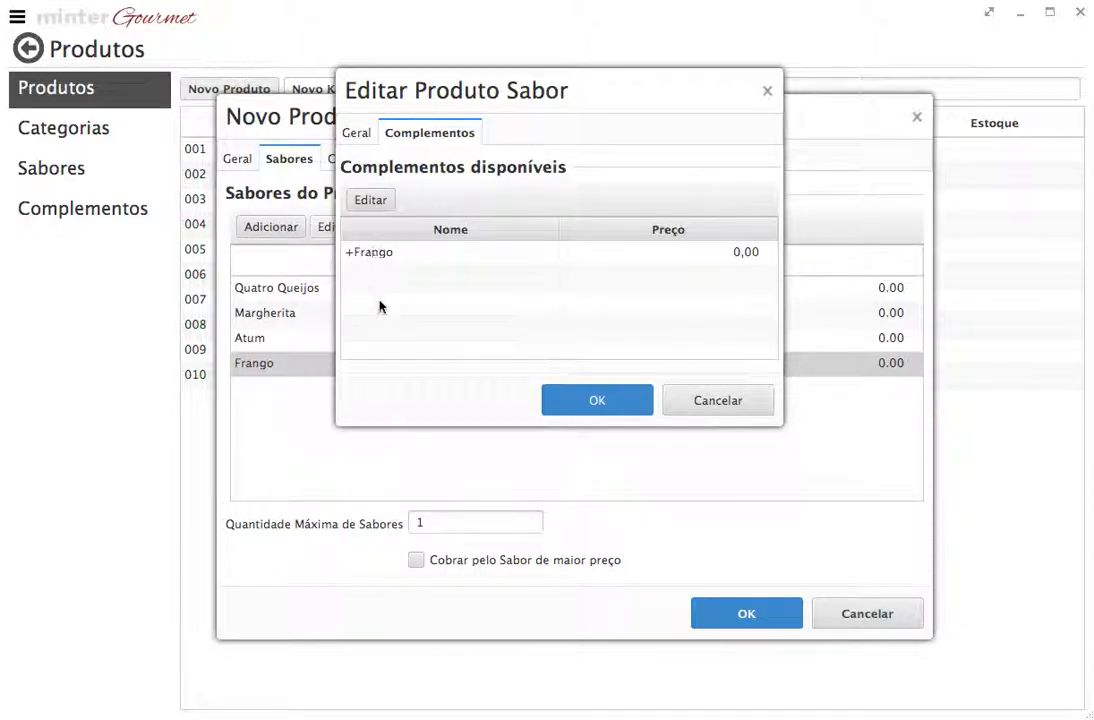
pyautogui.click(700, 401)
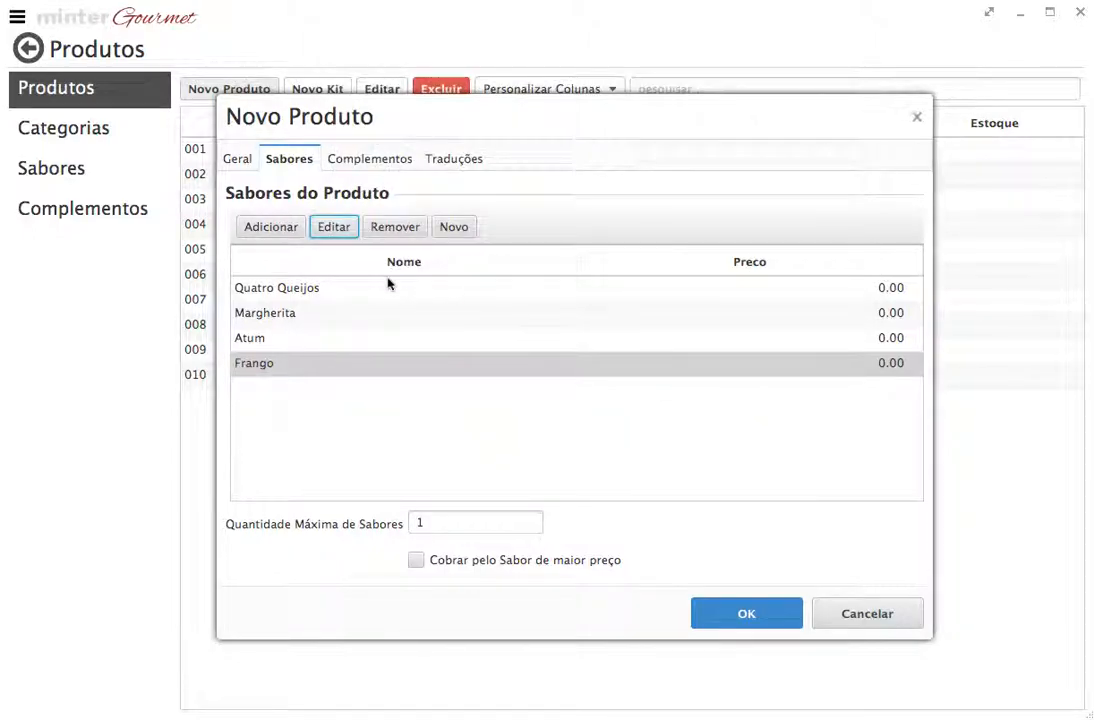
# Discard the new product and select Quatro Queijos in the Sabores list
pyautogui.click(893, 620)
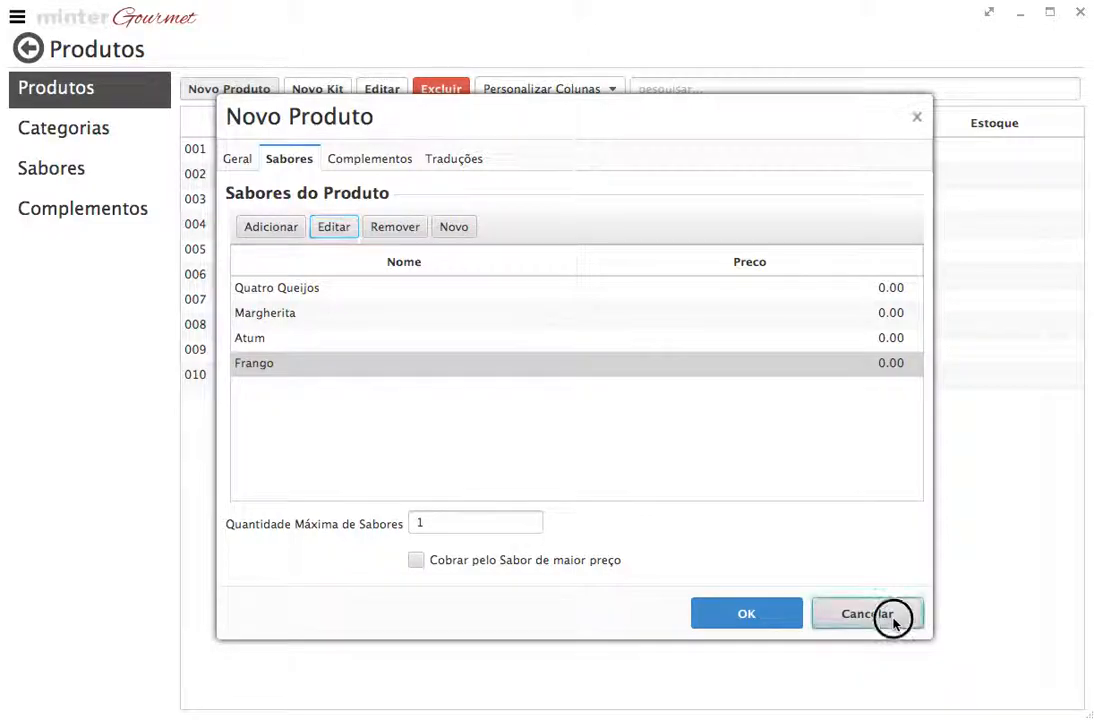
pyautogui.click(60, 168)
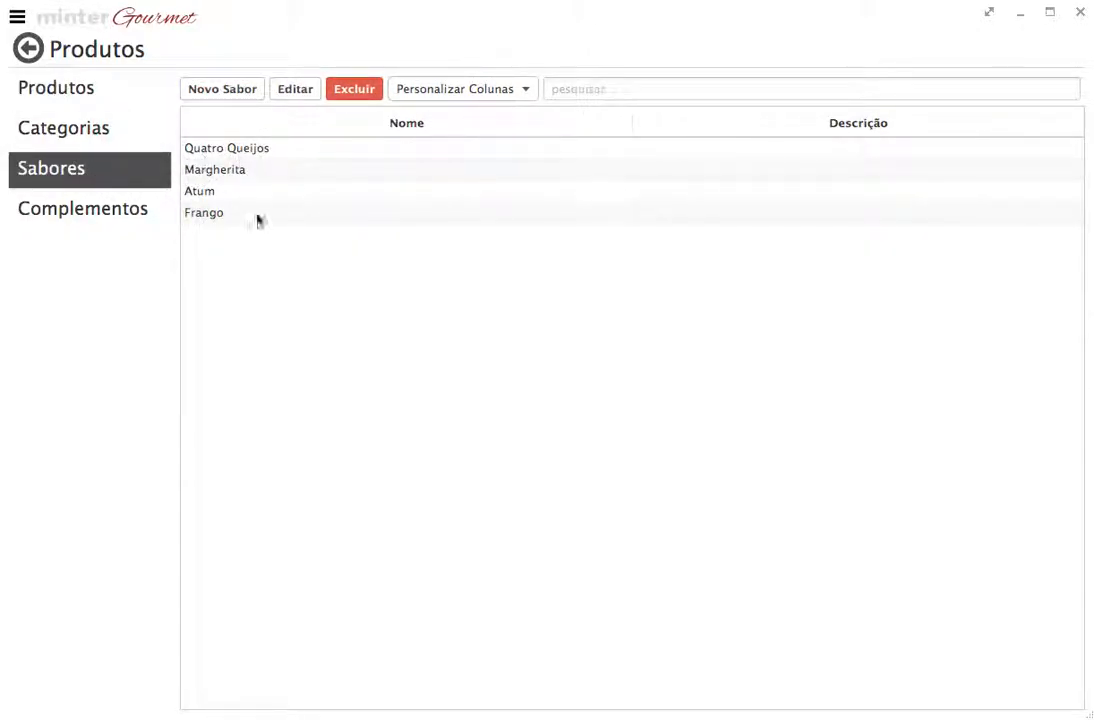
pyautogui.click(273, 149)
# View Quatro Queijos' Complementos, cancel the editor, and return to the Produtos list
pyautogui.click(295, 90)
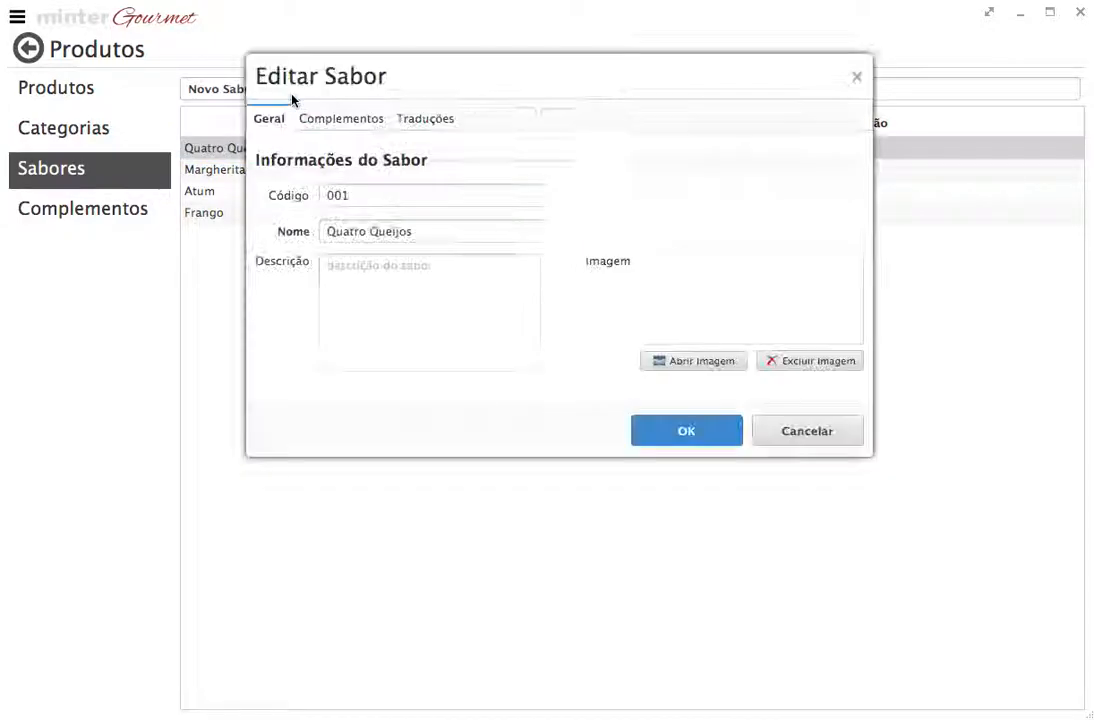
pyautogui.click(325, 121)
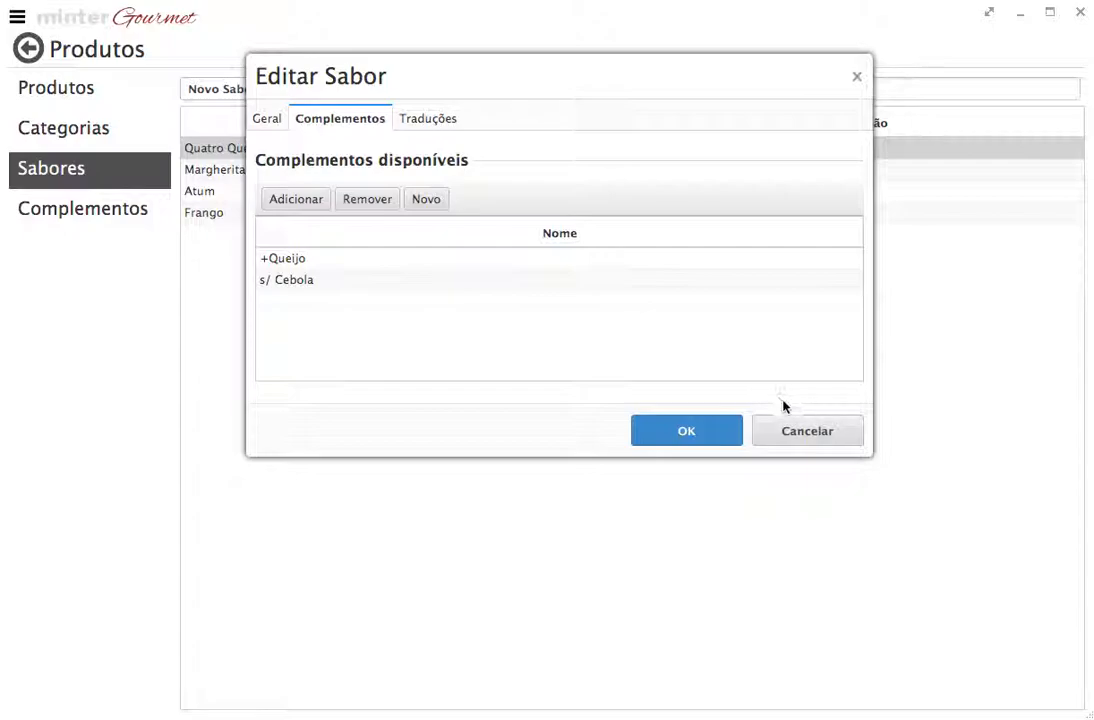
pyautogui.click(798, 435)
pyautogui.click(47, 89)
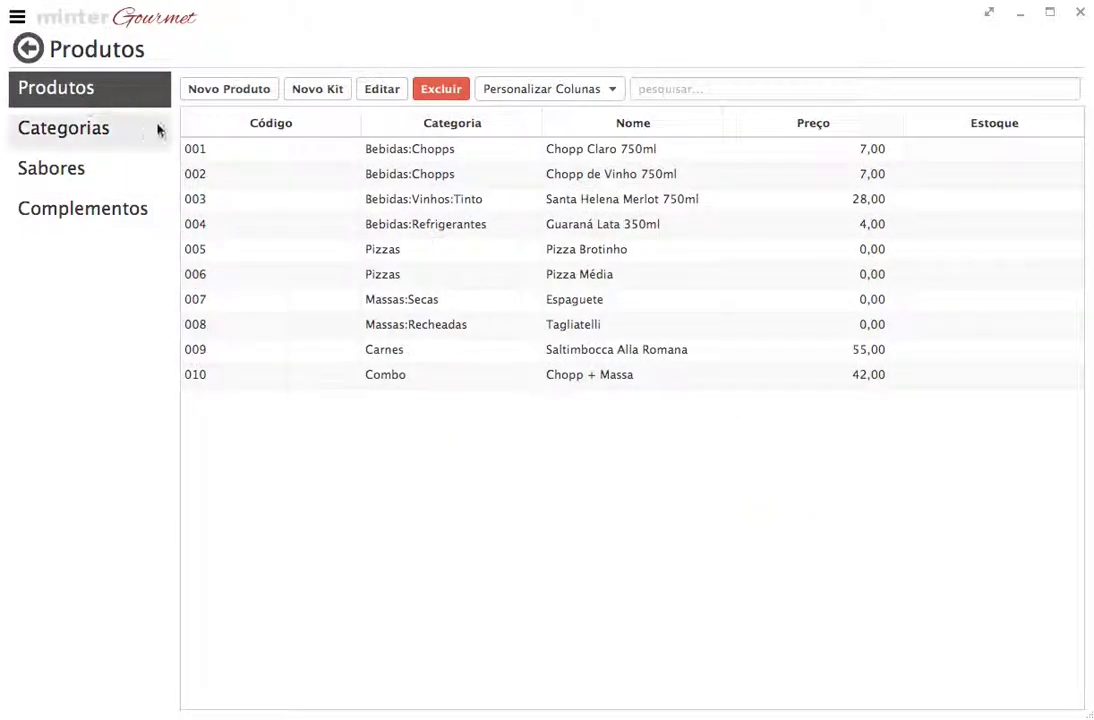
# Start a new product marked as having flavours and add Quatro Queijos as its flavour
pyautogui.click(240, 90)
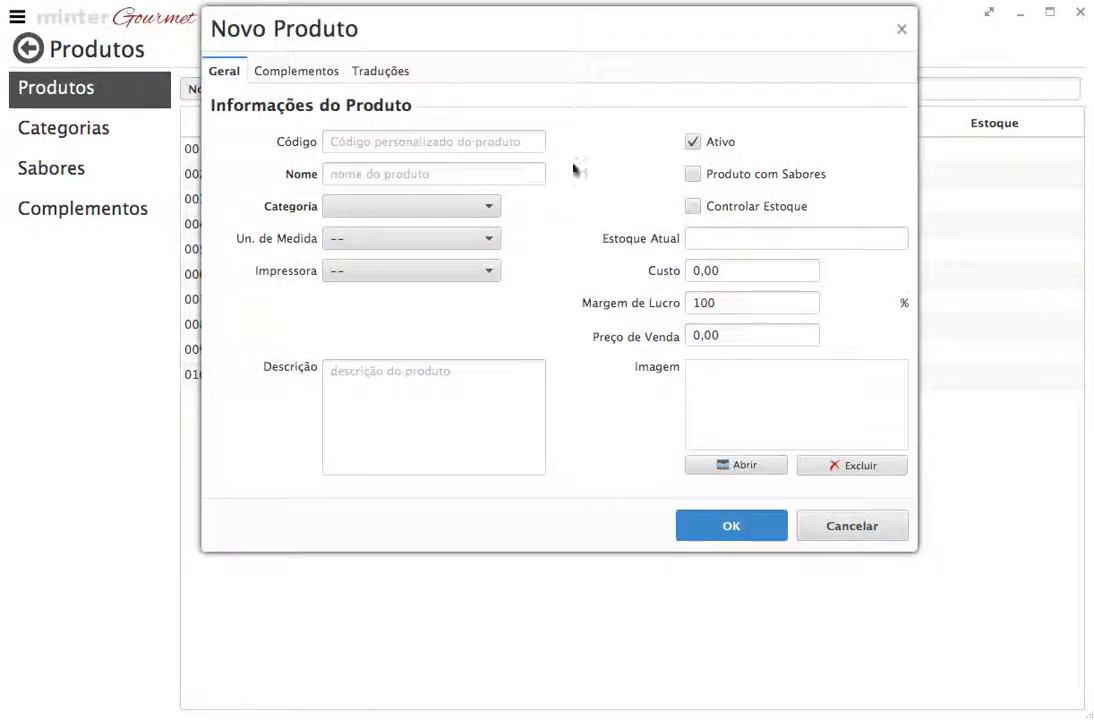
pyautogui.click(691, 176)
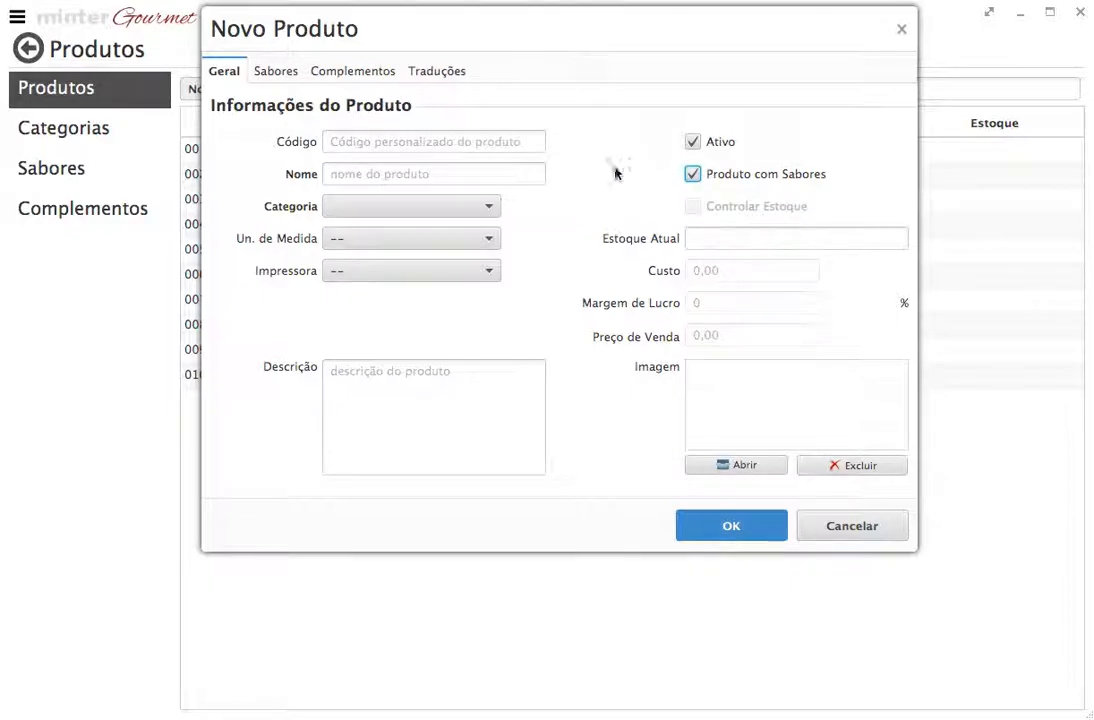
pyautogui.click(283, 78)
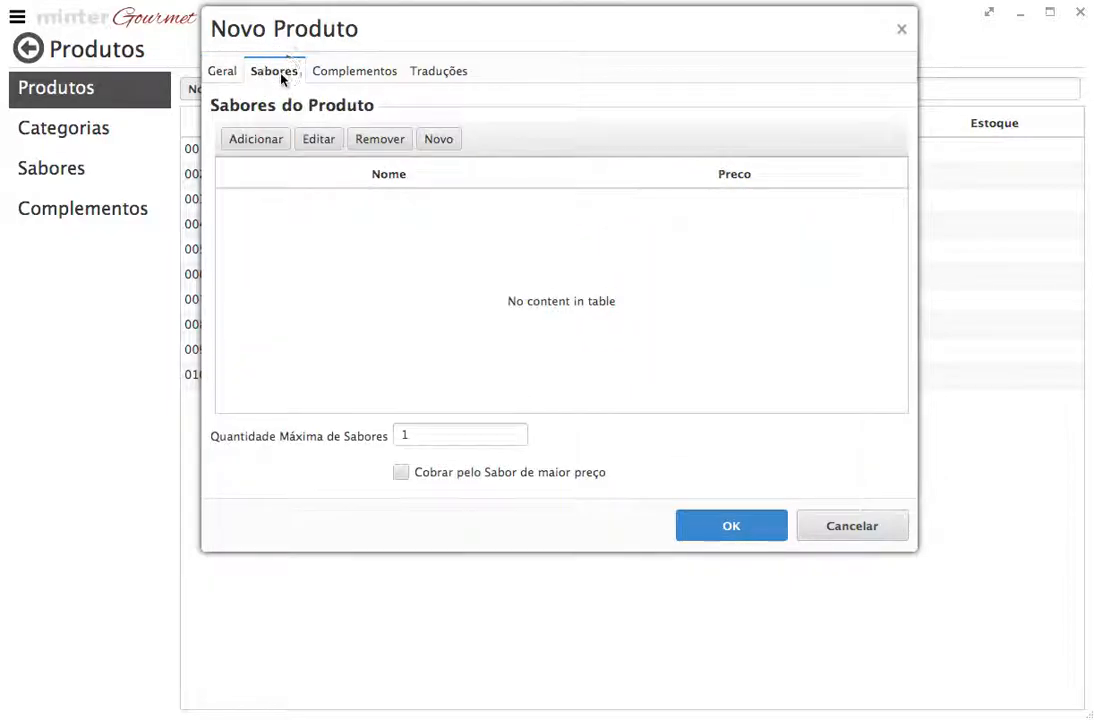
pyautogui.click(268, 139)
pyautogui.click(826, 101)
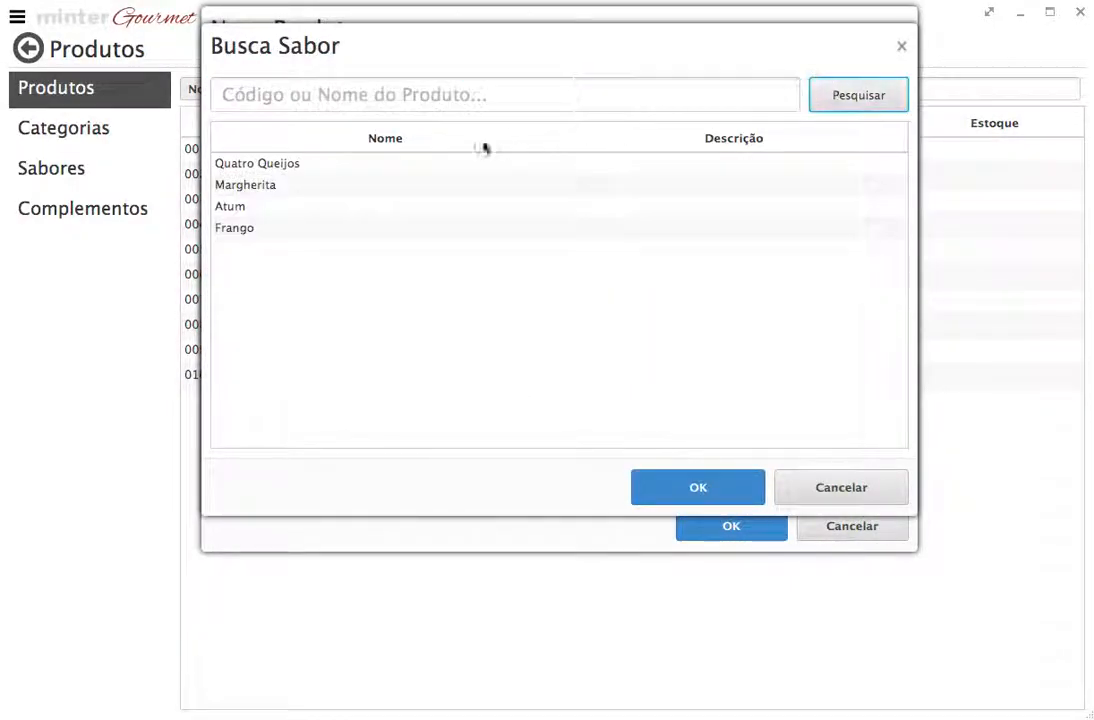
pyautogui.click(293, 165)
pyautogui.click(660, 478)
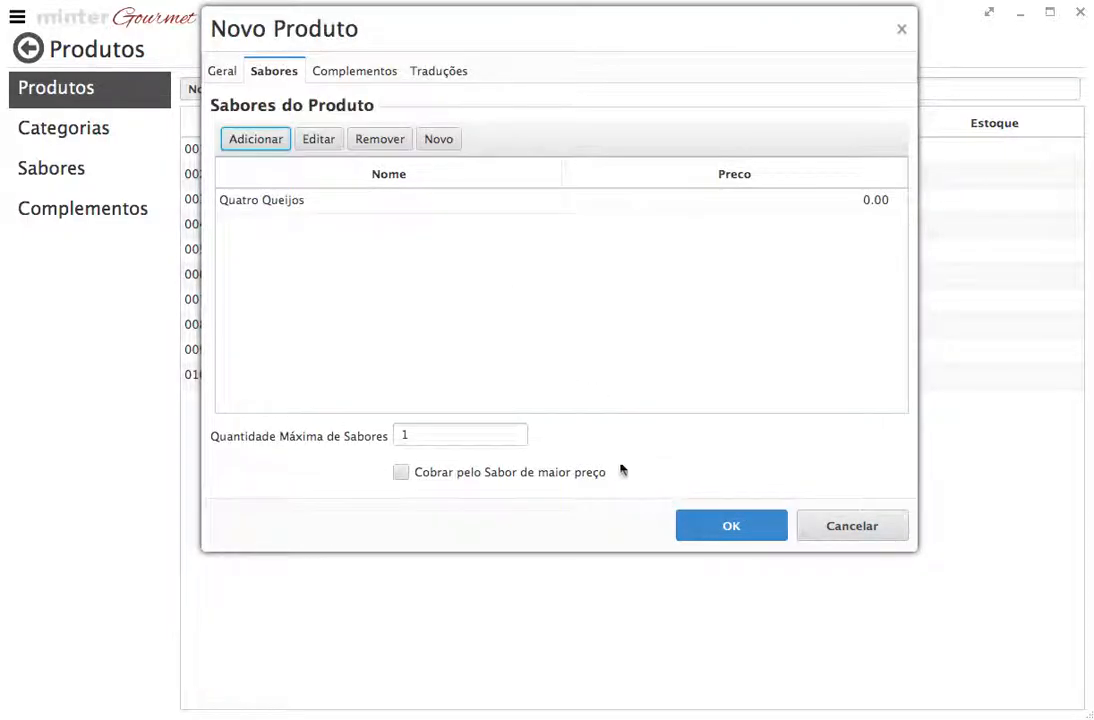
# Inspect Quatro Queijos's settings and add-ons such as +Queijo, then cancel without changes
pyautogui.click(275, 204)
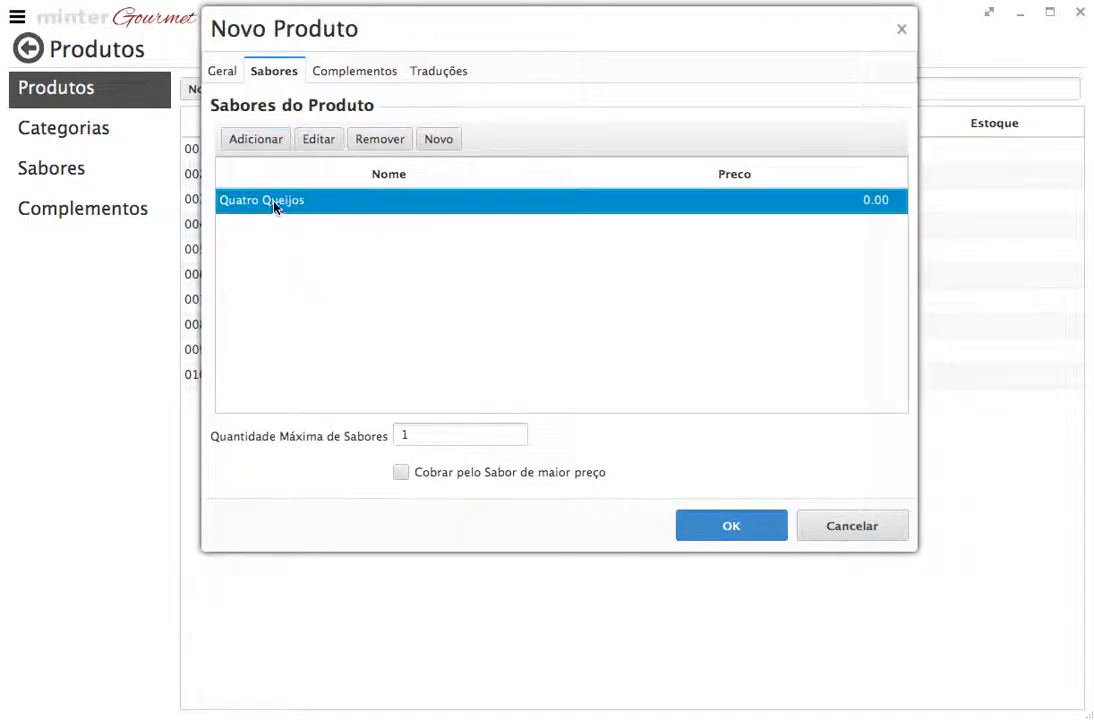
pyautogui.click(320, 141)
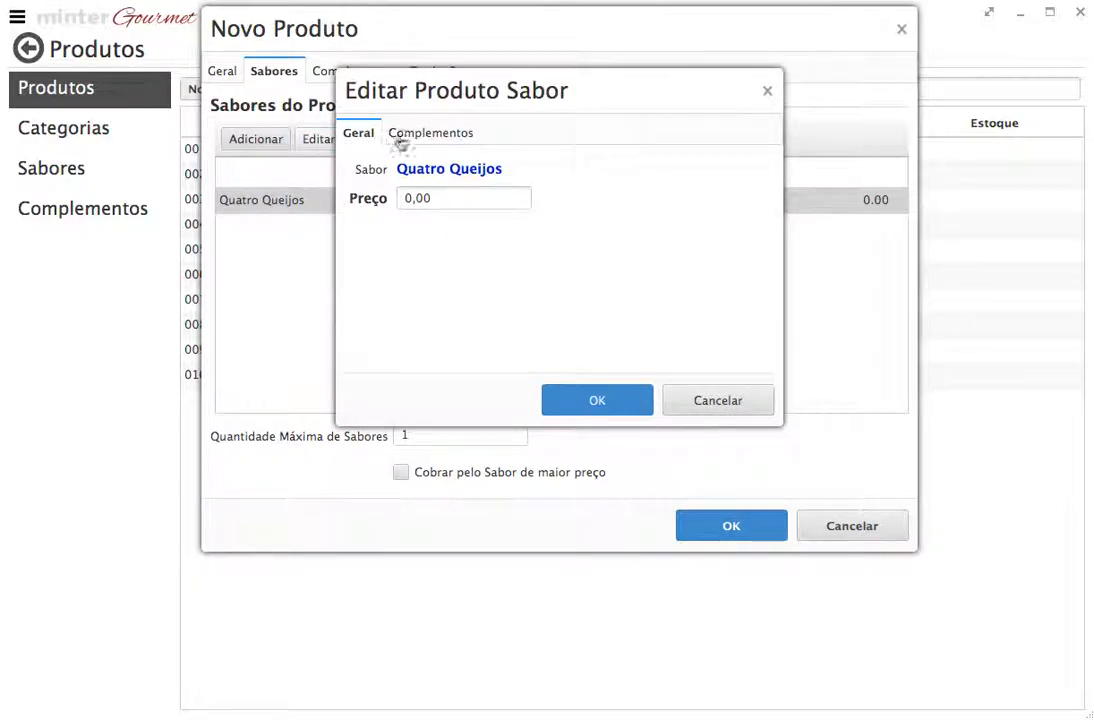
pyautogui.click(405, 140)
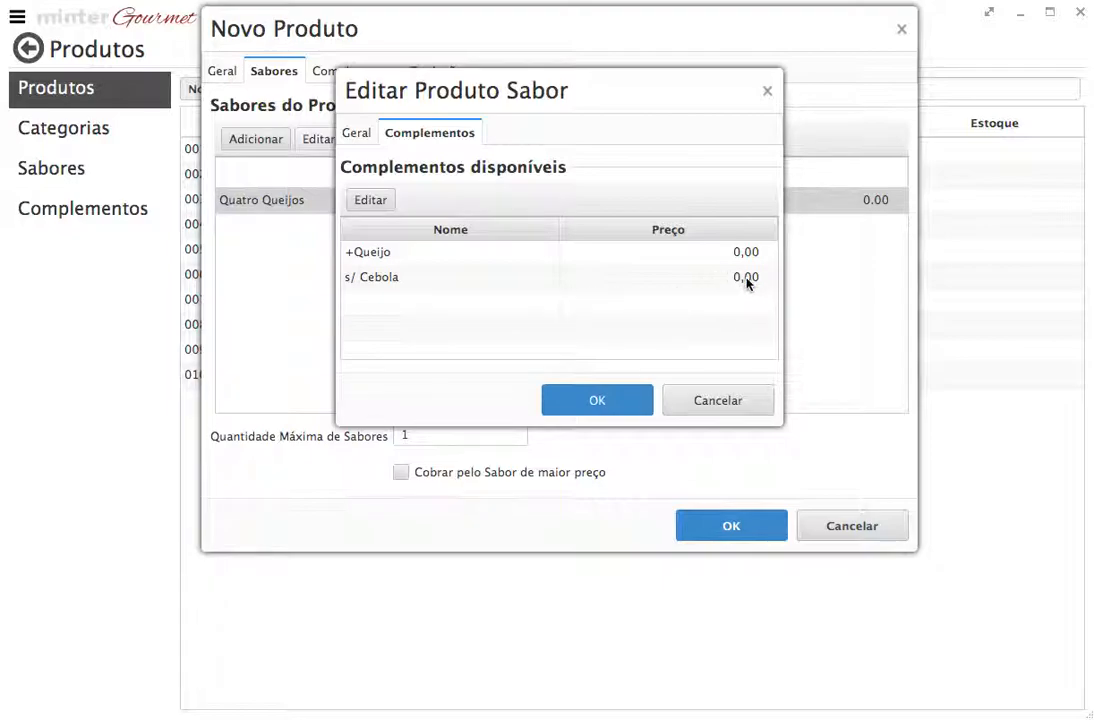
pyautogui.click(747, 252)
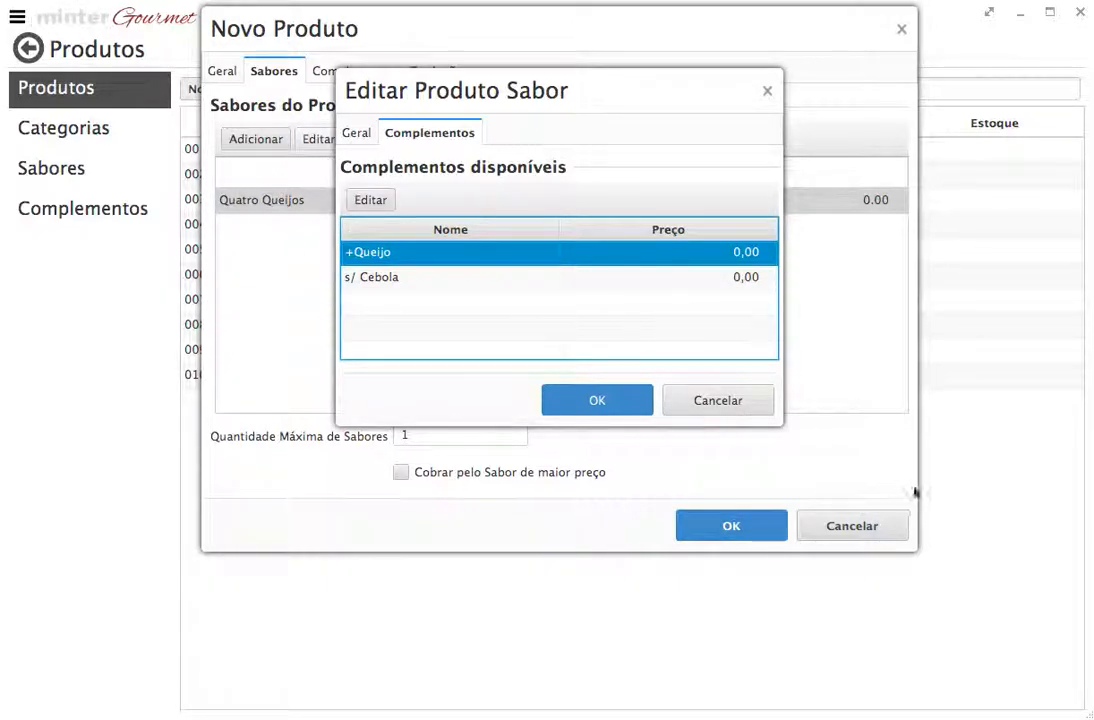
pyautogui.click(711, 406)
# Add Margherita and Atum to the product's flavours
pyautogui.click(320, 300)
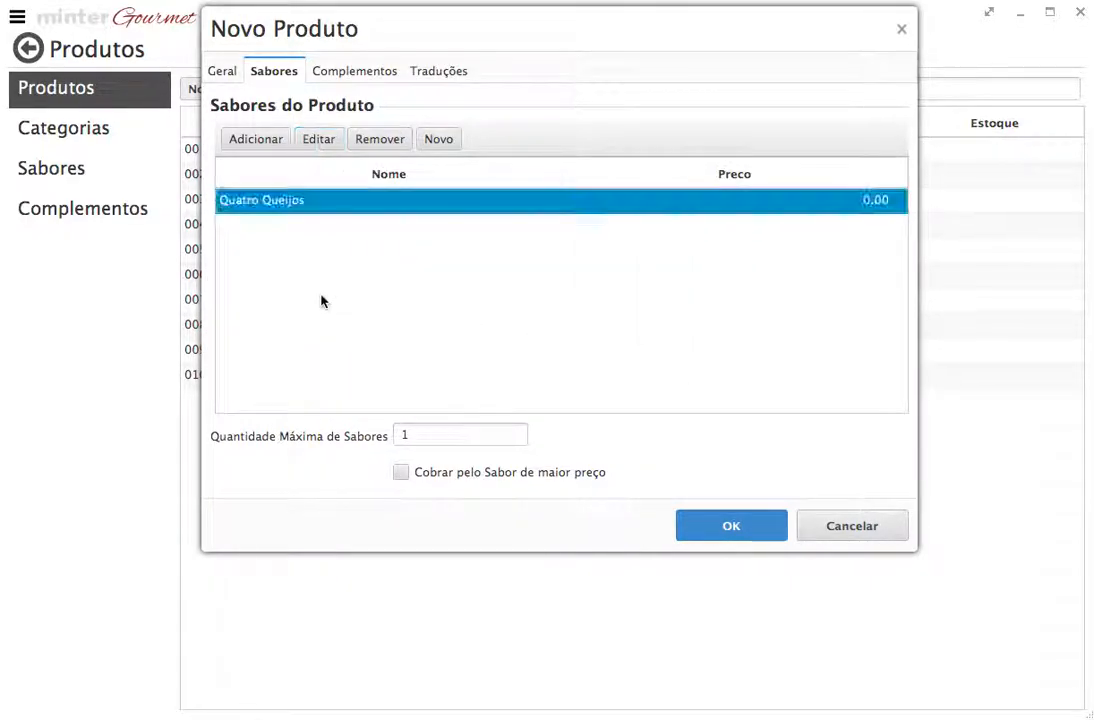
pyautogui.click(255, 141)
pyautogui.click(894, 103)
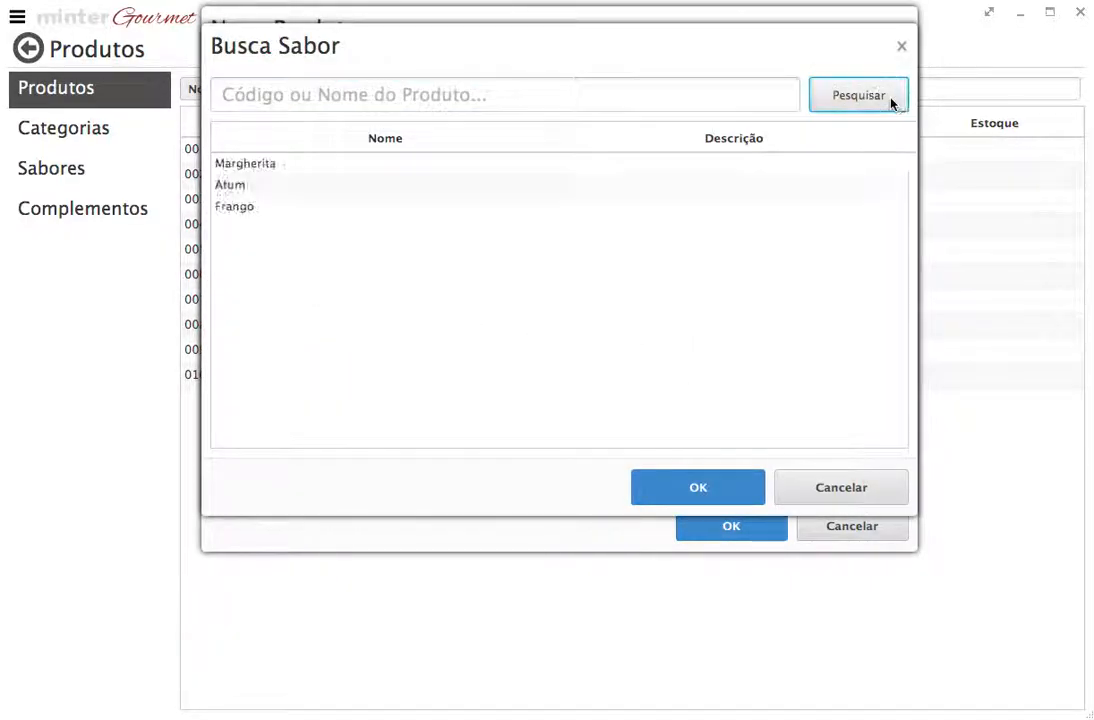
pyautogui.click(308, 165)
pyautogui.click(818, 96)
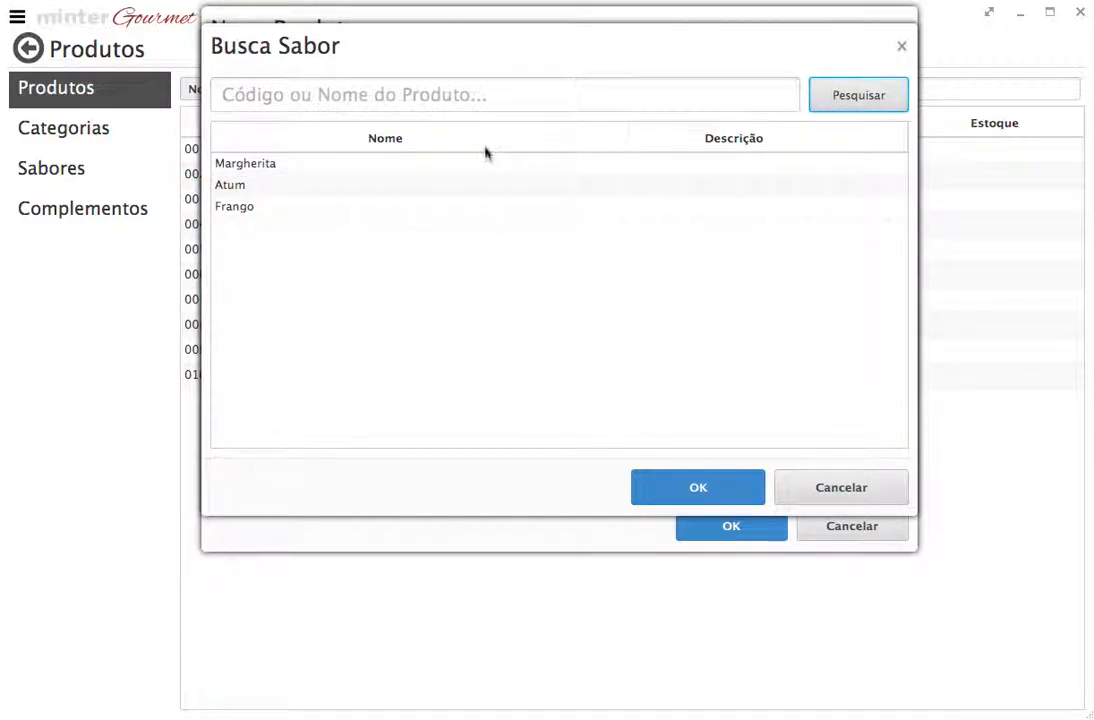
pyautogui.click(369, 164)
pyautogui.click(715, 488)
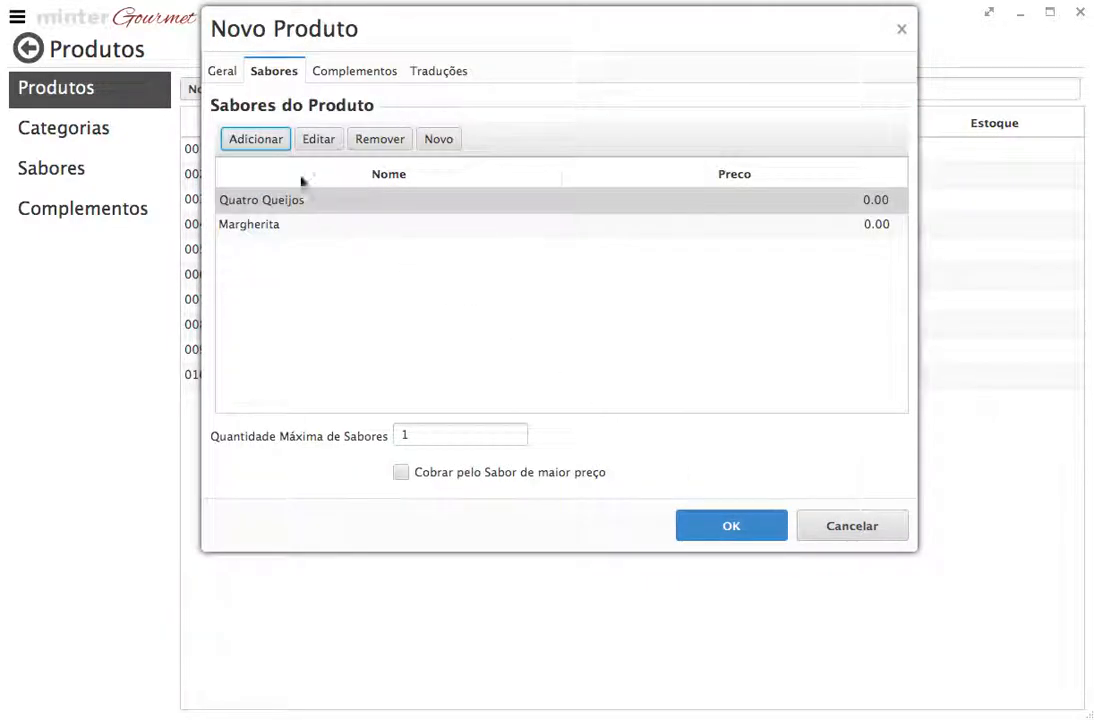
pyautogui.click(254, 139)
pyautogui.click(835, 100)
pyautogui.click(400, 163)
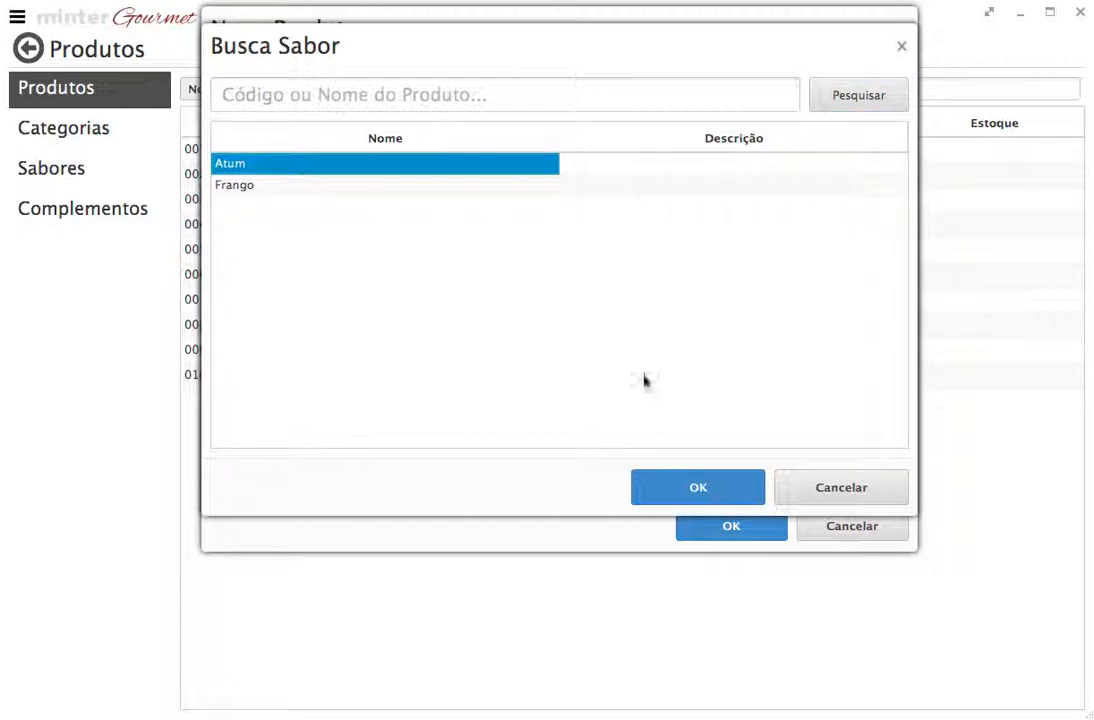
pyautogui.click(722, 495)
pyautogui.click(320, 283)
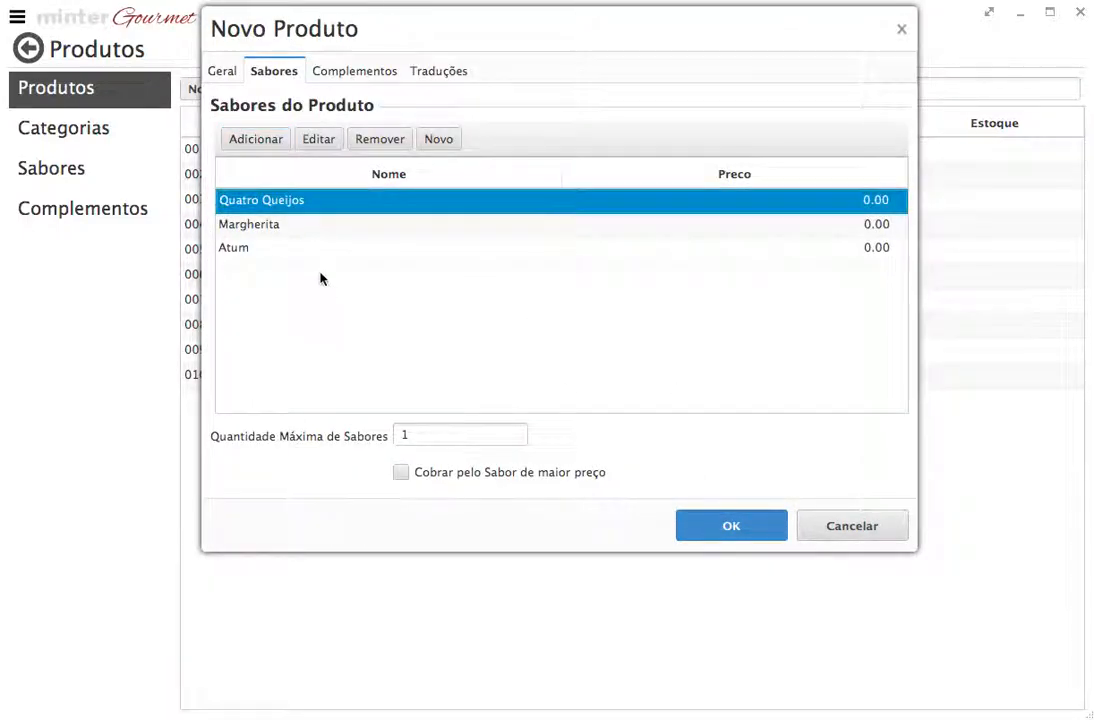
# Name the product 'Teste' in the Pizzas category, then return to its flavour list
pyautogui.click(224, 72)
pyautogui.click(356, 137)
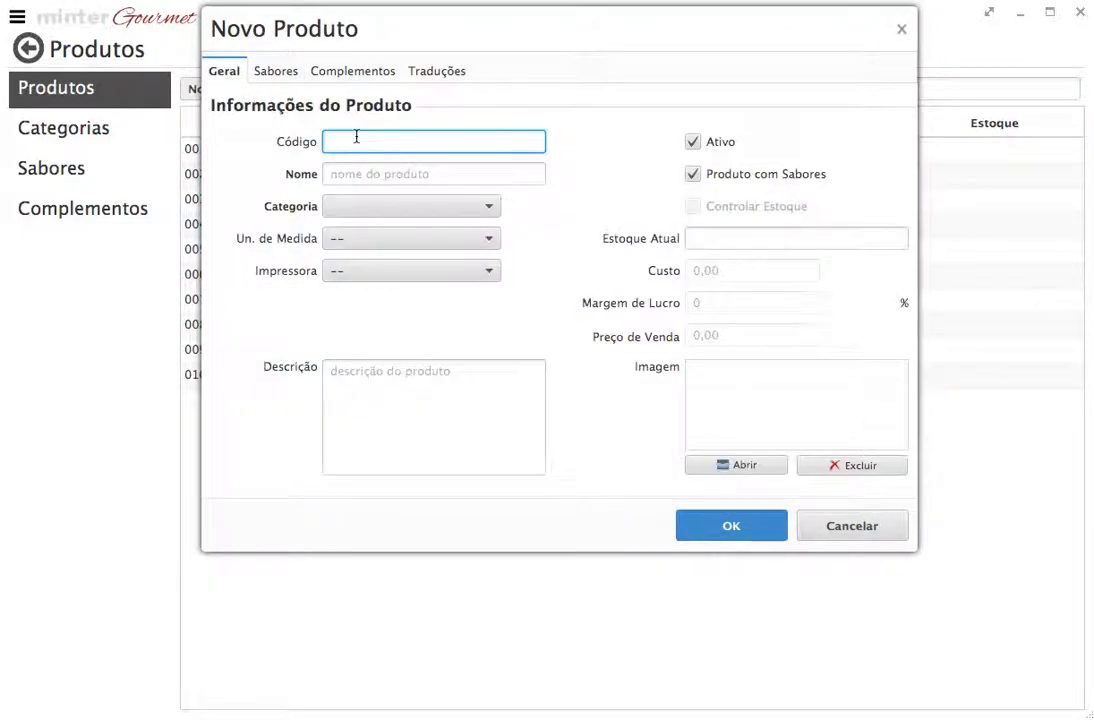
pyautogui.click(378, 172)
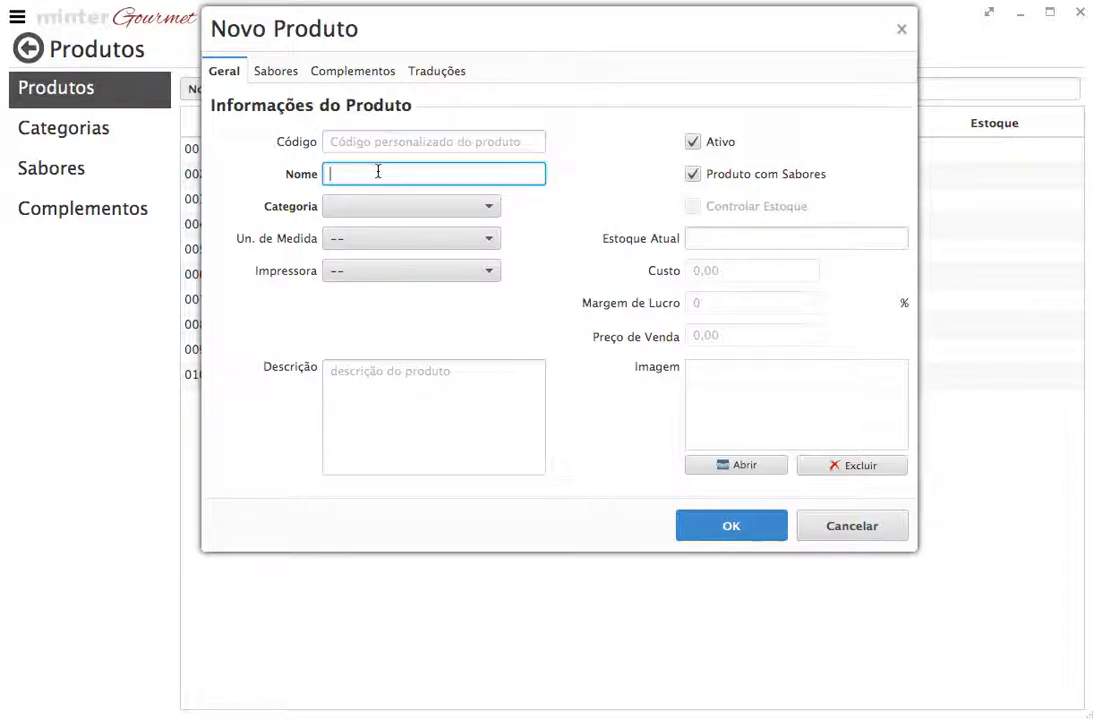
pyautogui.write('Teste')
pyautogui.click(393, 204)
pyautogui.click(373, 357)
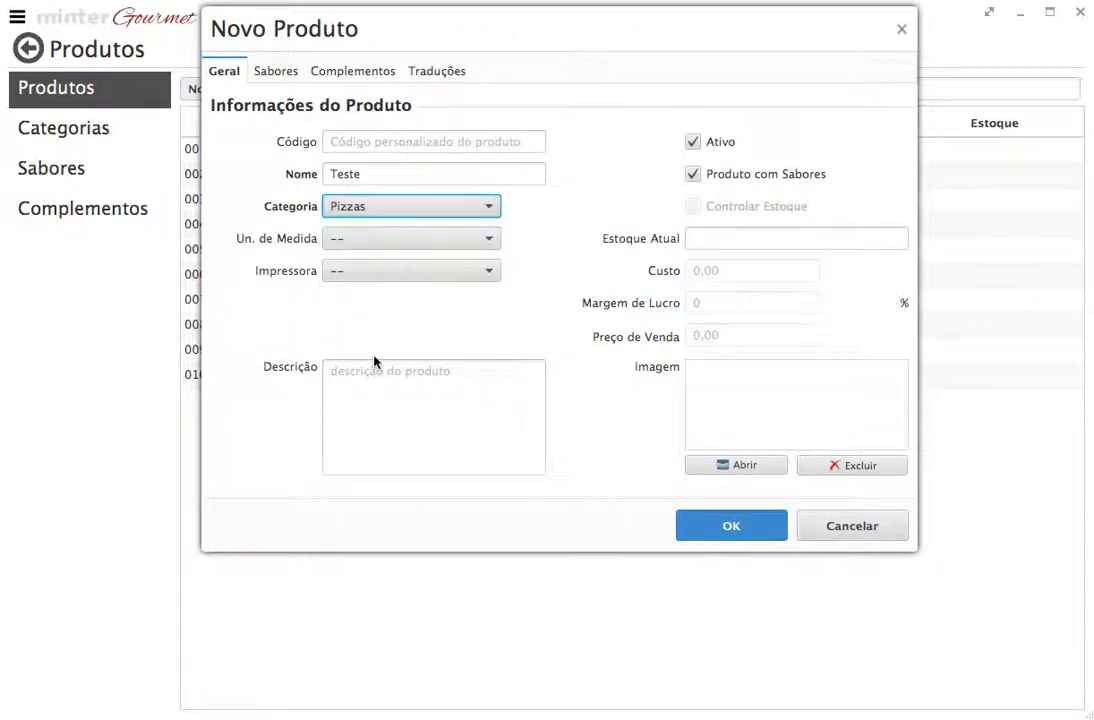
pyautogui.click(278, 72)
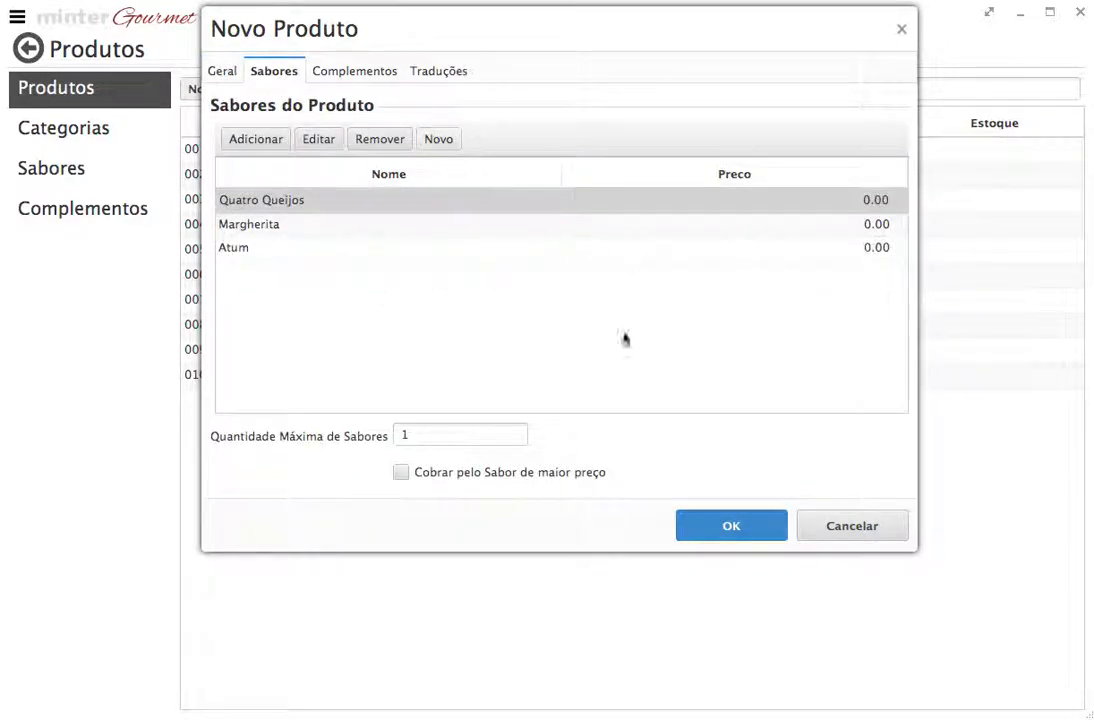
pyautogui.click(428, 444)
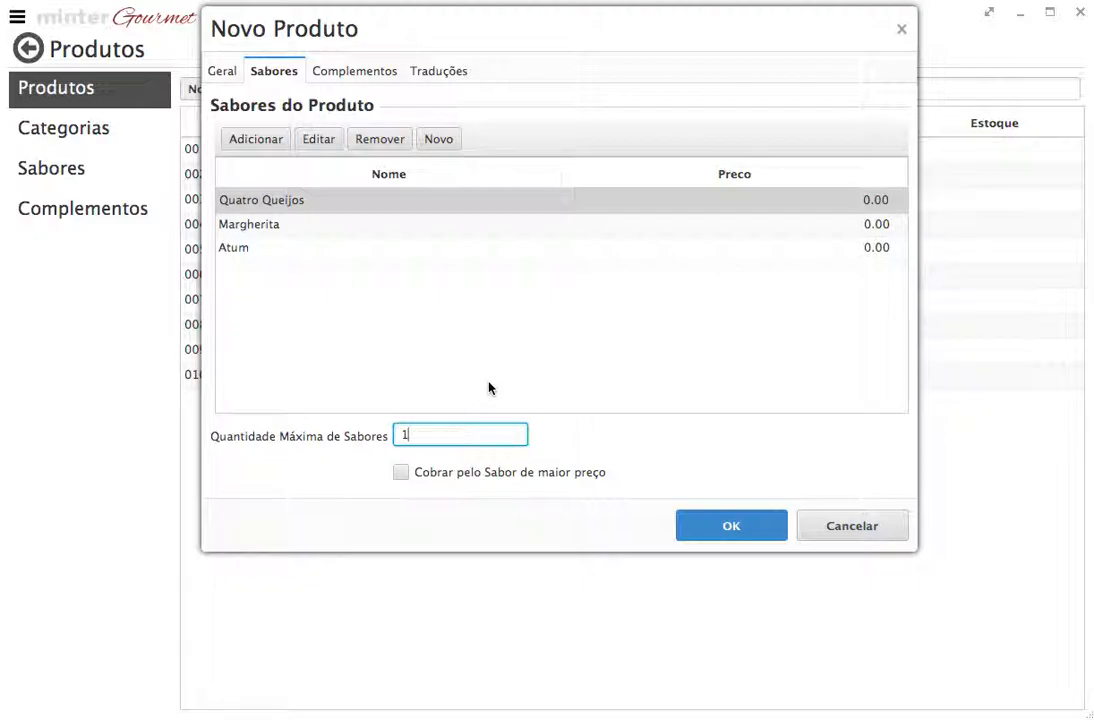
# Set the maximum number of flavours to 2
pyautogui.click(411, 437)
pyautogui.click(420, 433)
pyautogui.doubleClick(392, 433)
pyautogui.write('4')
pyautogui.press('BackSpace')
pyautogui.write('2')
pyautogui.doubleClick(436, 432)
# Price Quatro Queijos at 20,00, Margherita at 30,00 and Atum at 40,00
pyautogui.doubleClick(855, 199)
pyautogui.click(446, 198)
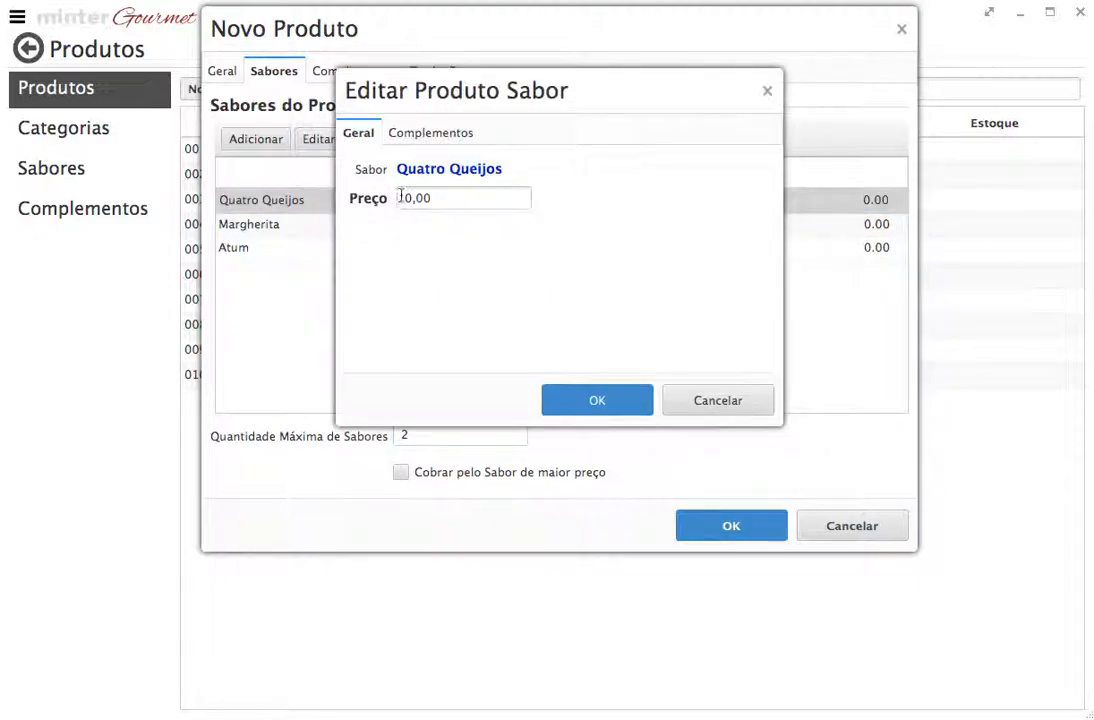
pyautogui.write('2')
pyautogui.click(580, 392)
pyautogui.doubleClick(779, 230)
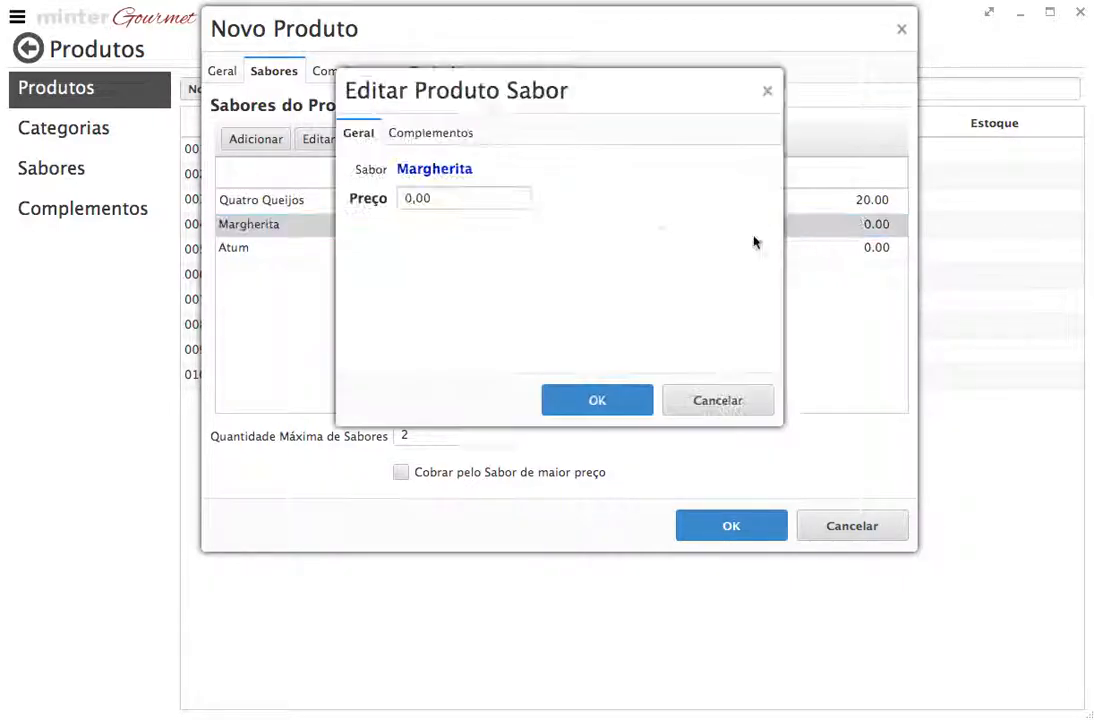
pyautogui.click(403, 198)
pyautogui.write('3')
pyautogui.click(578, 398)
pyautogui.doubleClick(772, 249)
pyautogui.click(403, 198)
pyautogui.write('4')
pyautogui.click(579, 397)
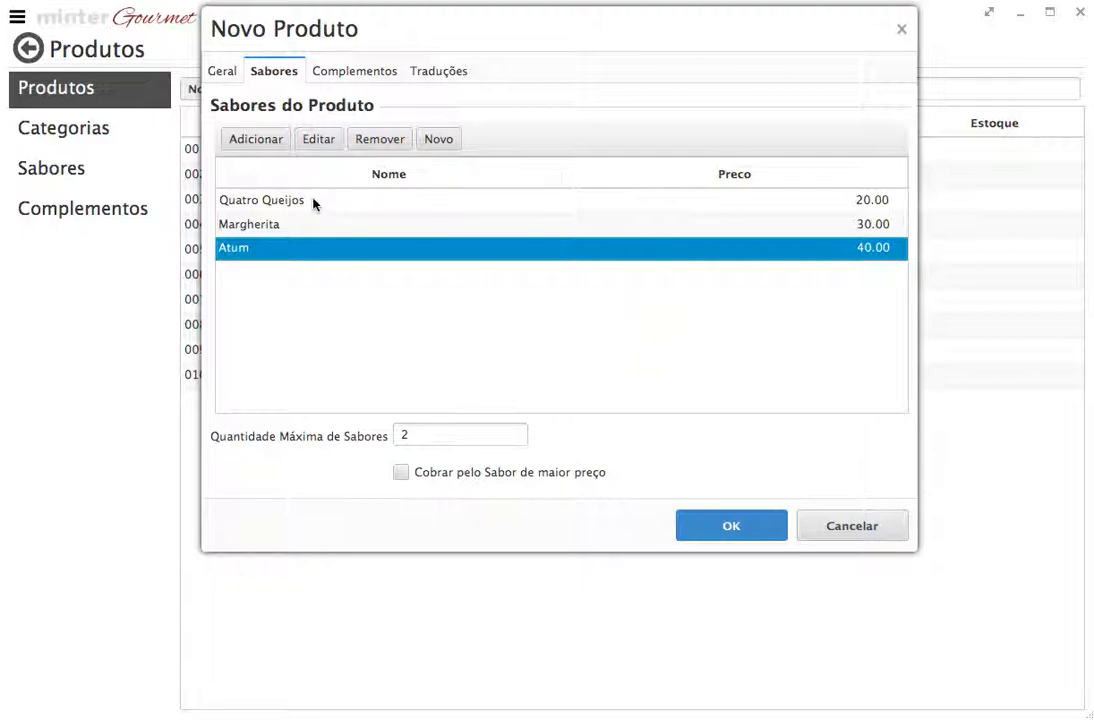
# Toggle highest-priced-flavour charging on and back off, then change maximum flavours from 2 to 3
pyautogui.click(400, 473)
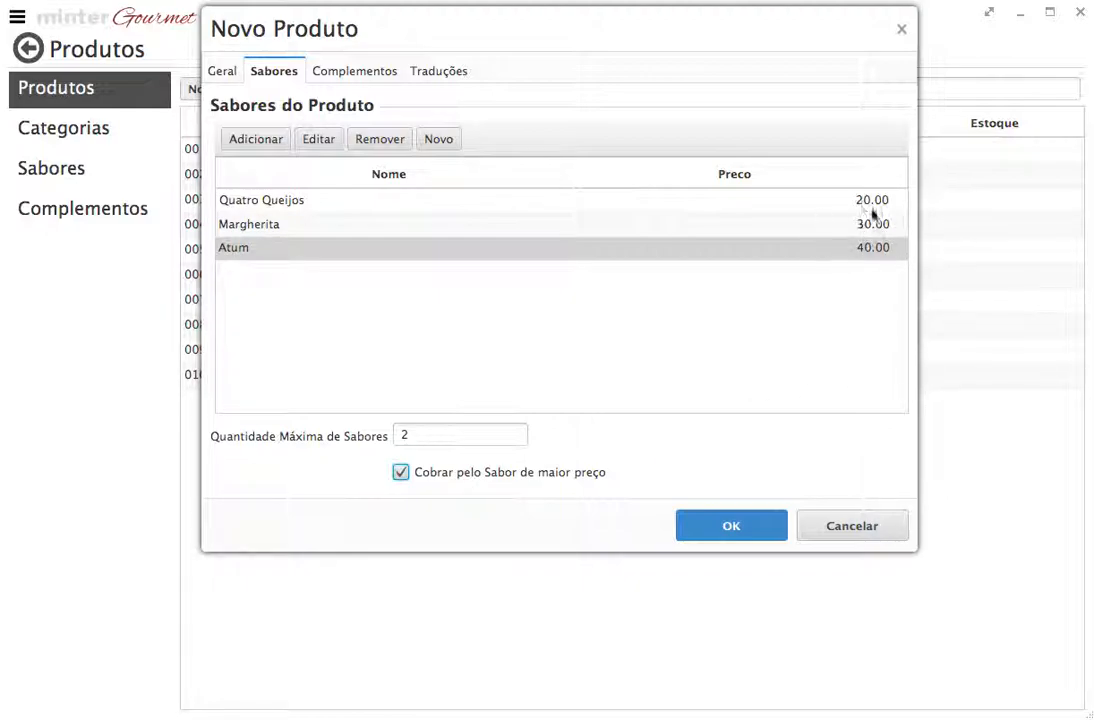
pyautogui.click(401, 473)
pyautogui.click(348, 203)
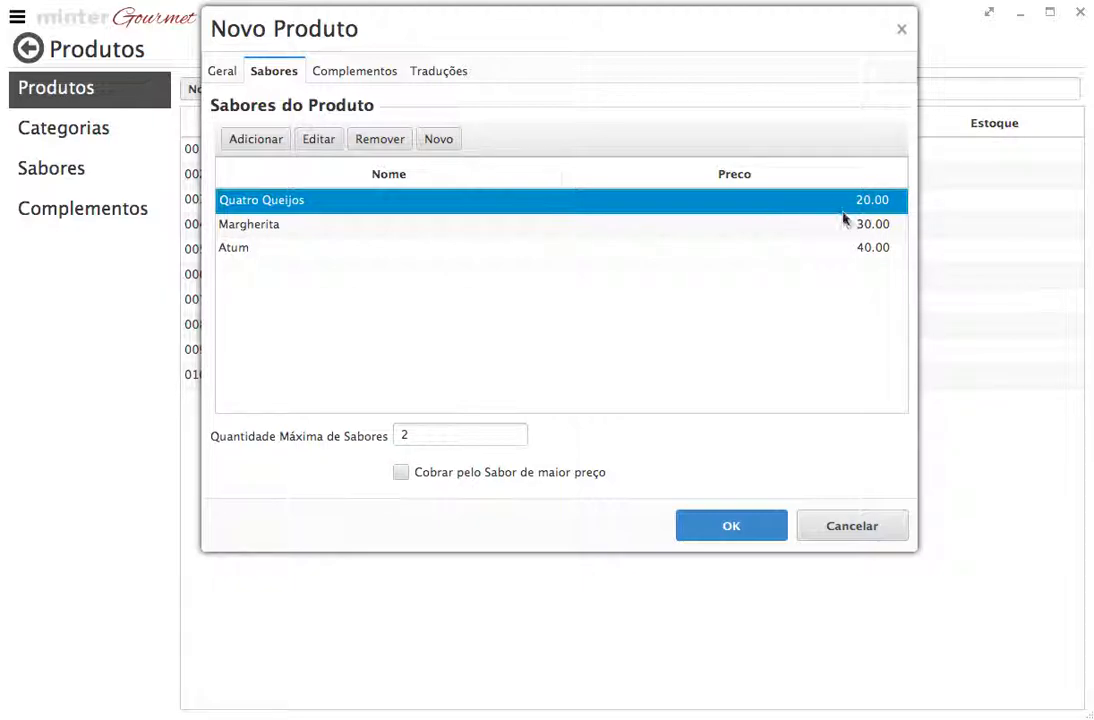
pyautogui.click(455, 437)
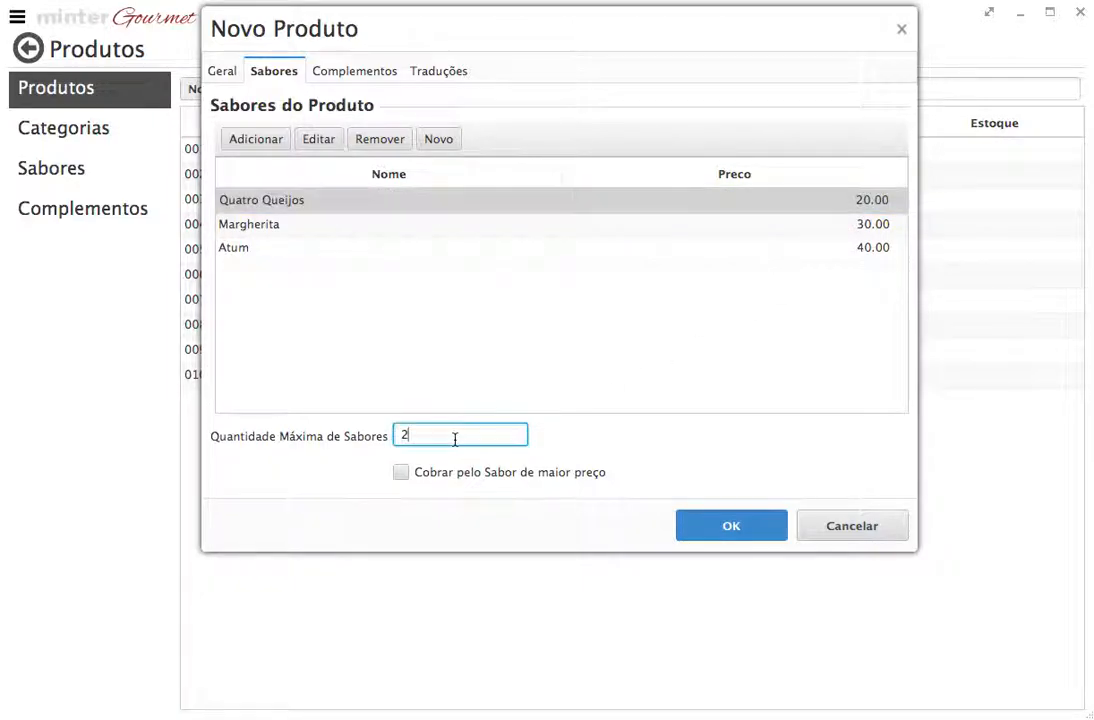
pyautogui.press('BackSpace')
pyautogui.write('3')
pyautogui.click(444, 278)
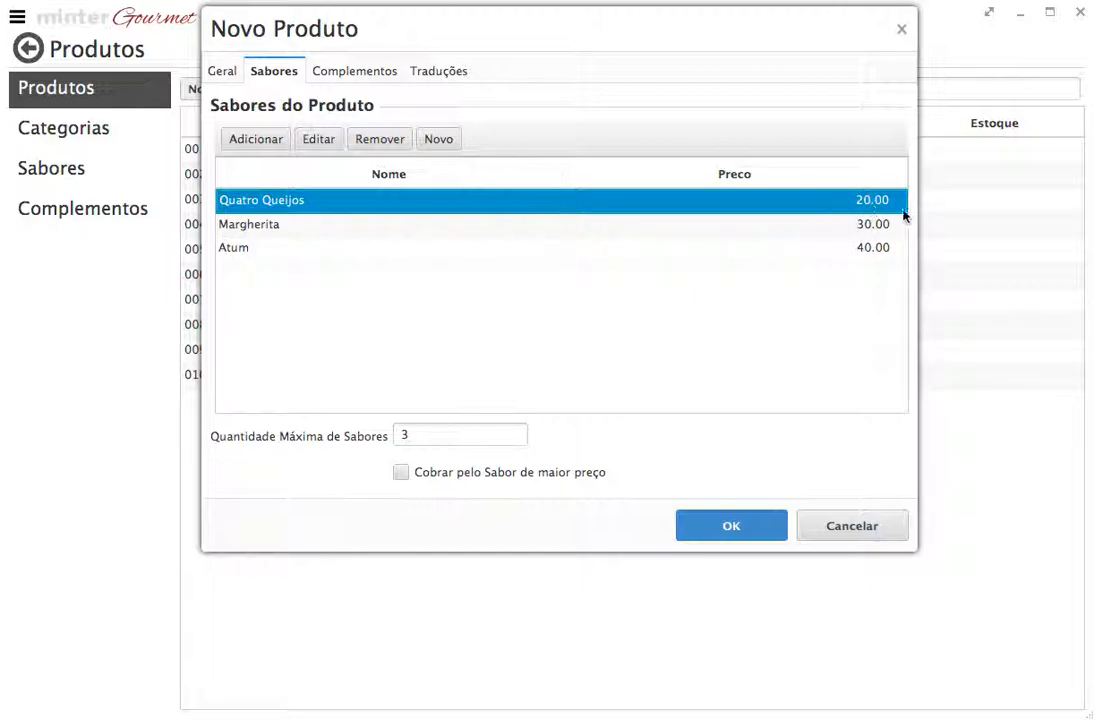
pyautogui.click(443, 228)
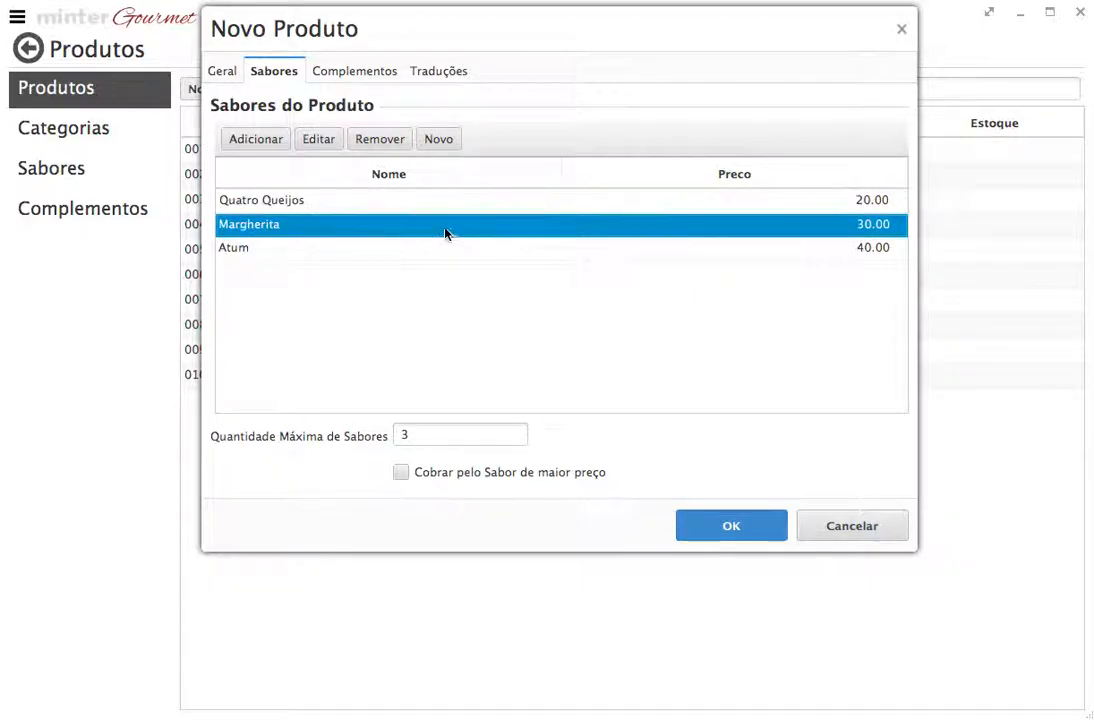
pyautogui.click(427, 251)
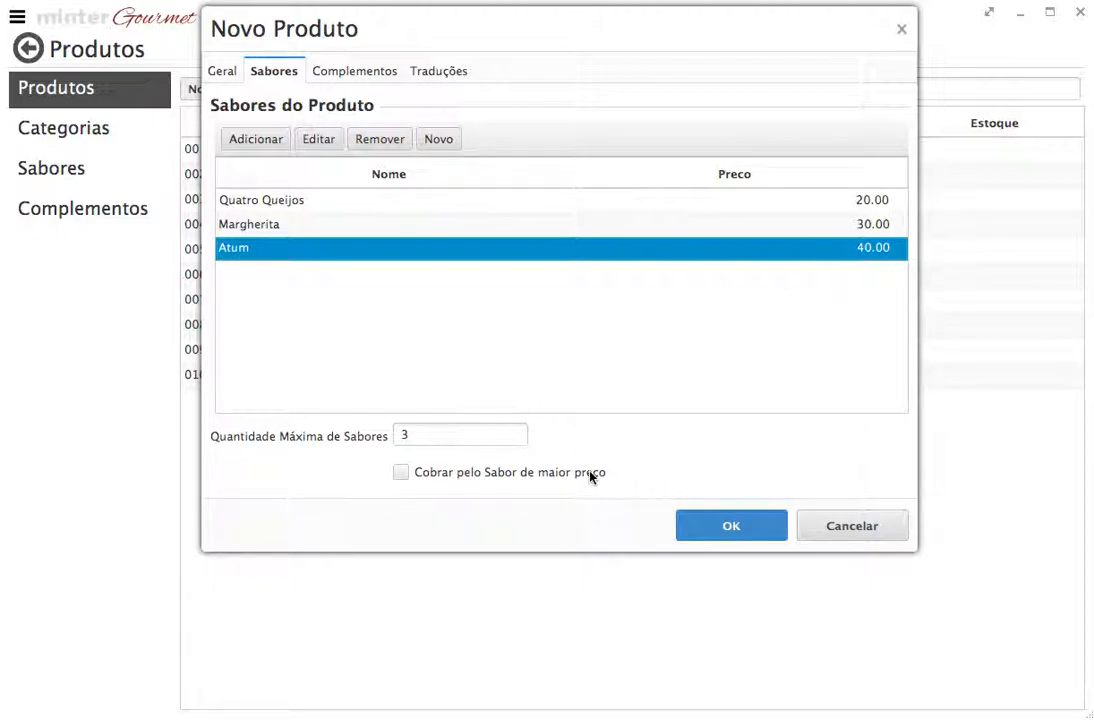
# Check Quatro Queijos's add-ons in its flavour editor, then cancel without changes
pyautogui.click(288, 202)
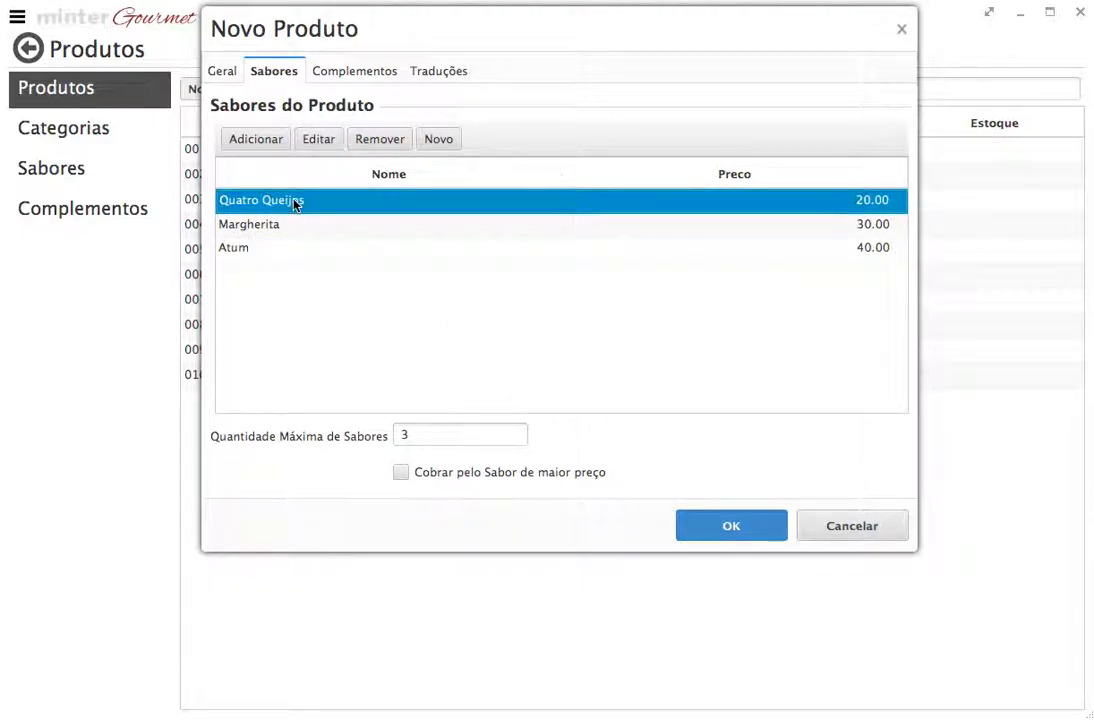
pyautogui.click(320, 141)
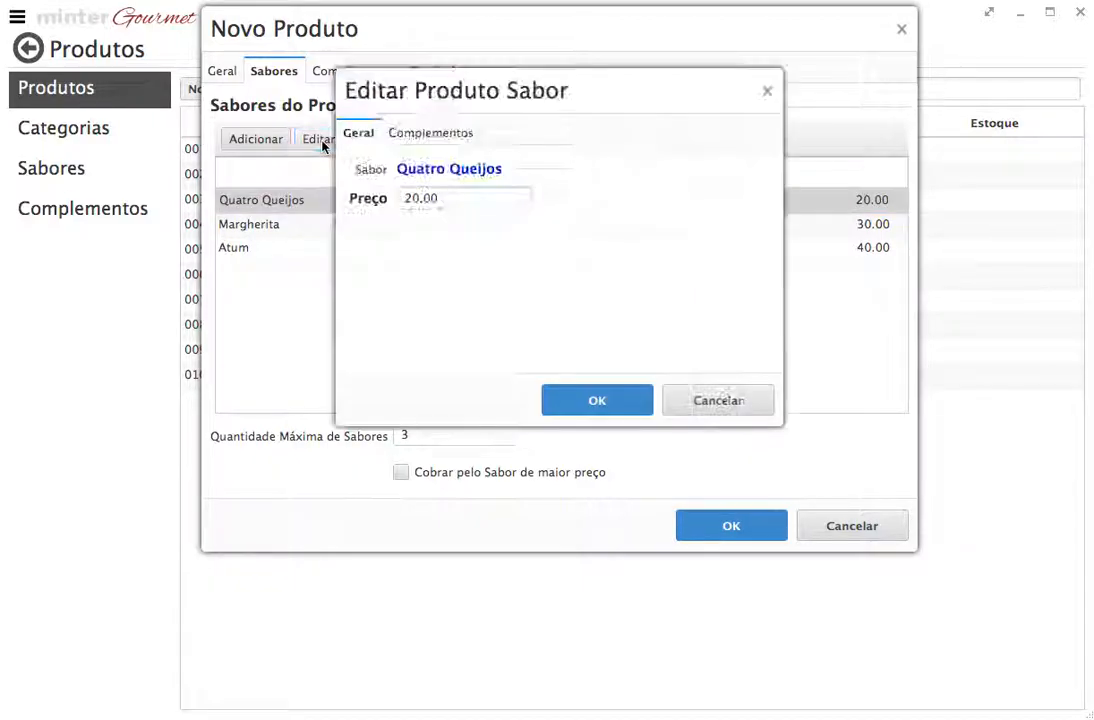
pyautogui.click(405, 135)
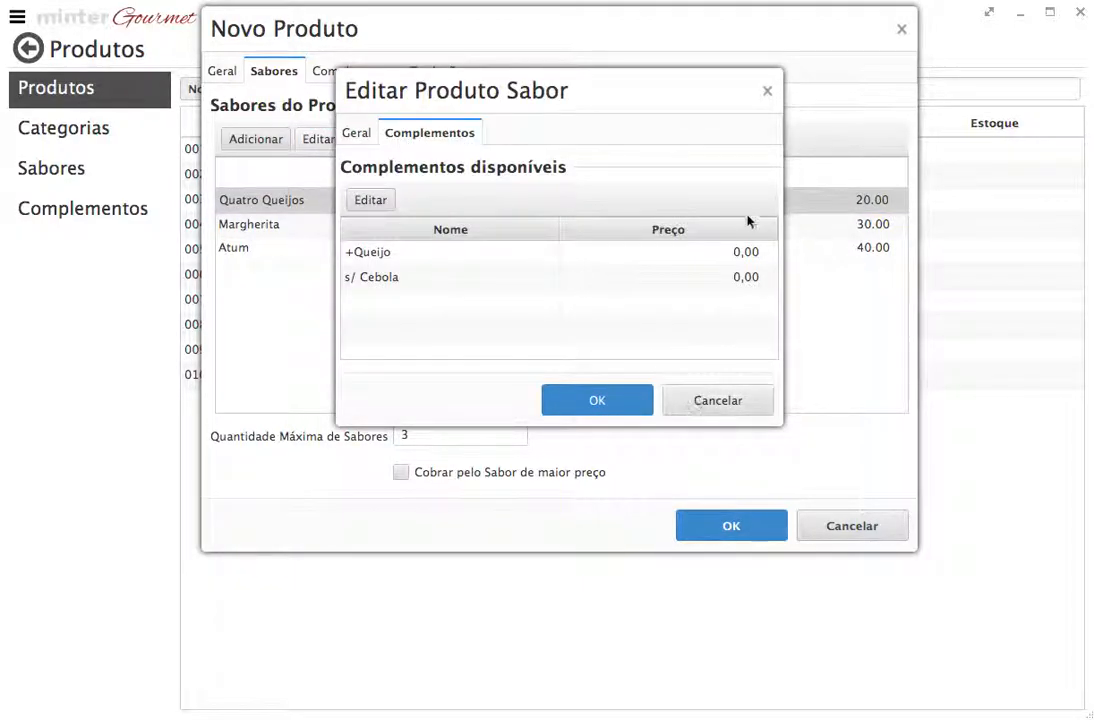
pyautogui.click(721, 404)
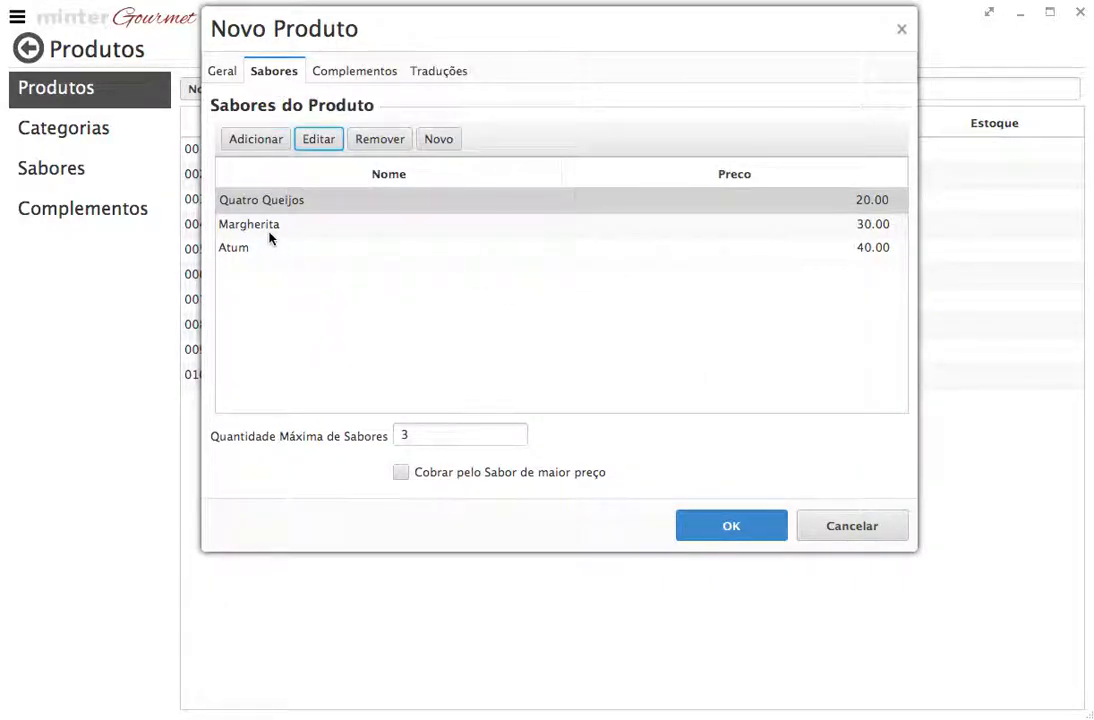
# Add Borda de Chocolate and Borda de Cheddar as complements of the product
pyautogui.click(343, 74)
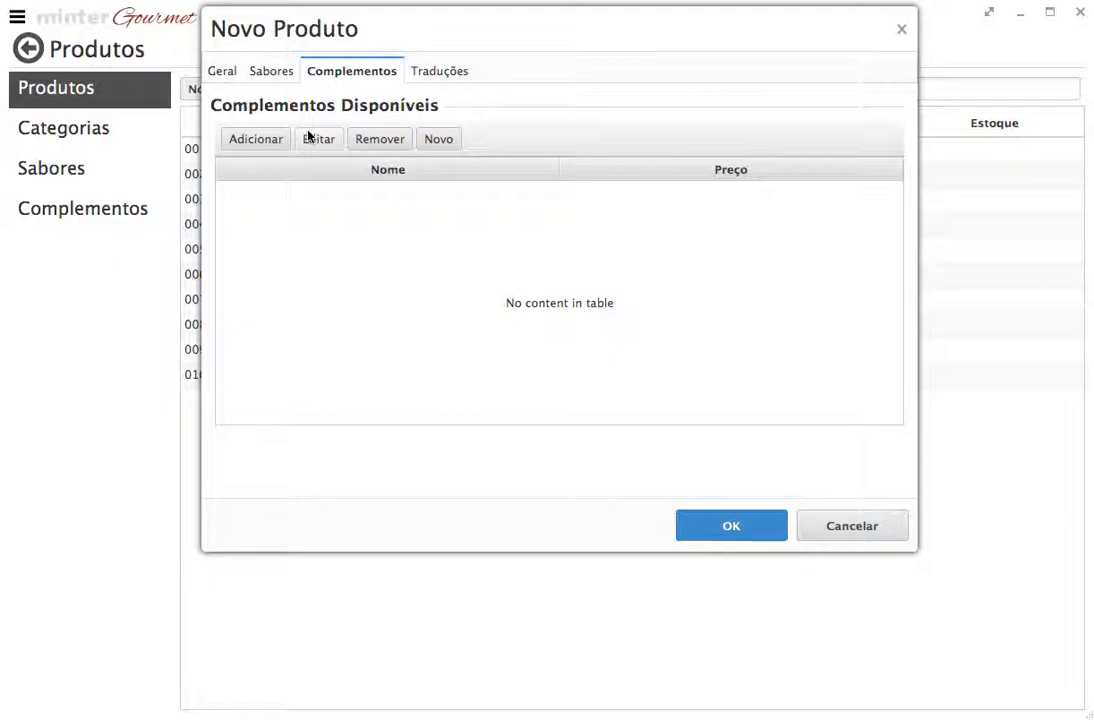
pyautogui.click(274, 140)
pyautogui.click(835, 105)
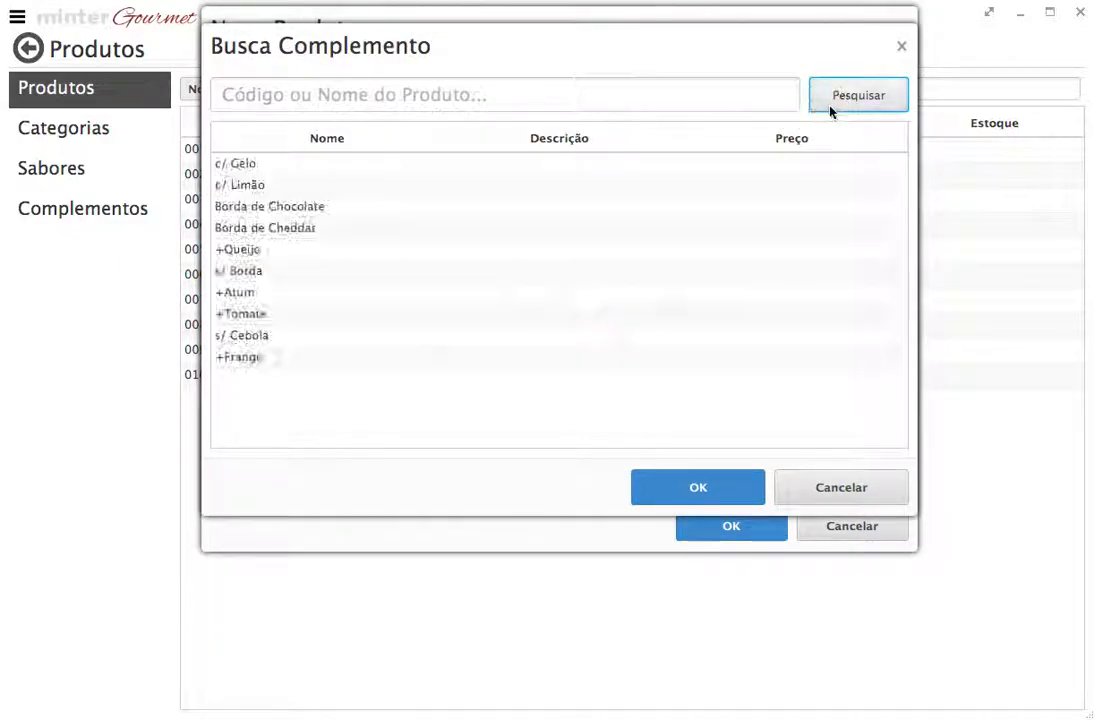
pyautogui.click(298, 212)
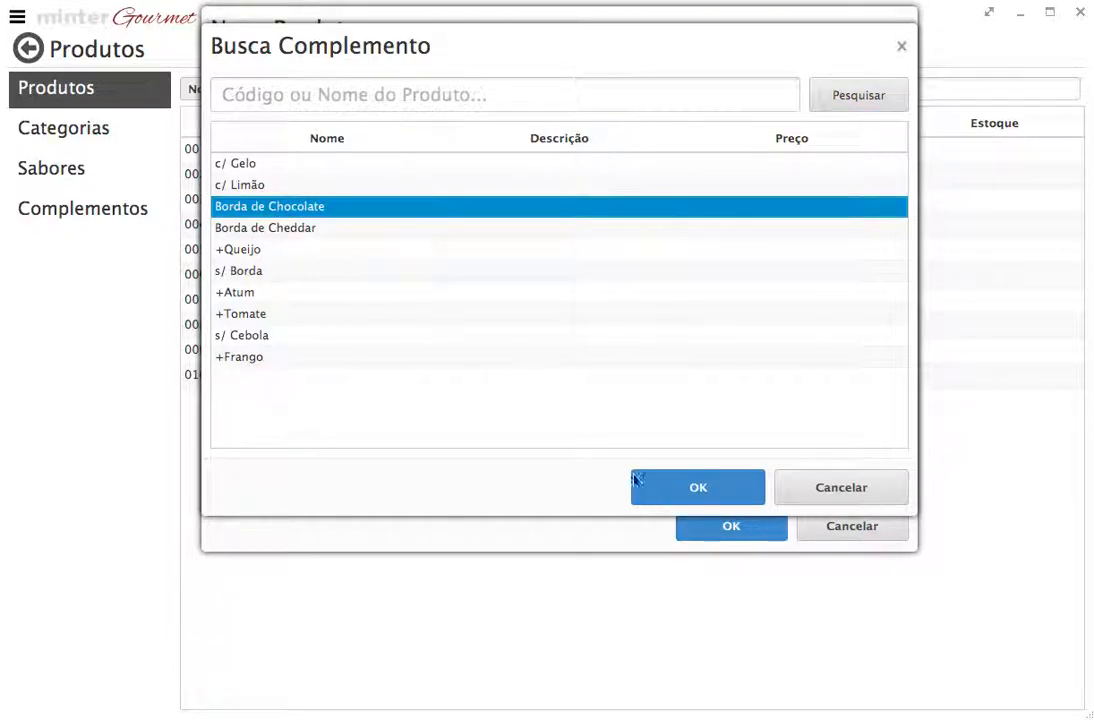
pyautogui.click(640, 486)
pyautogui.click(285, 140)
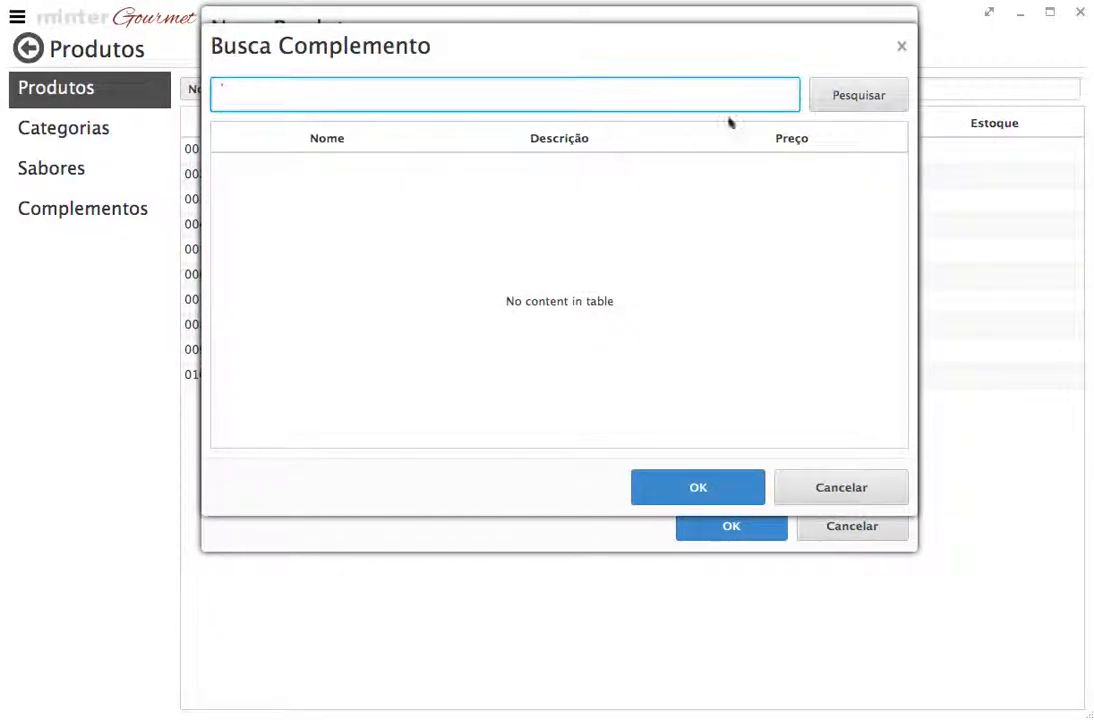
pyautogui.click(840, 96)
pyautogui.click(305, 205)
pyautogui.click(660, 486)
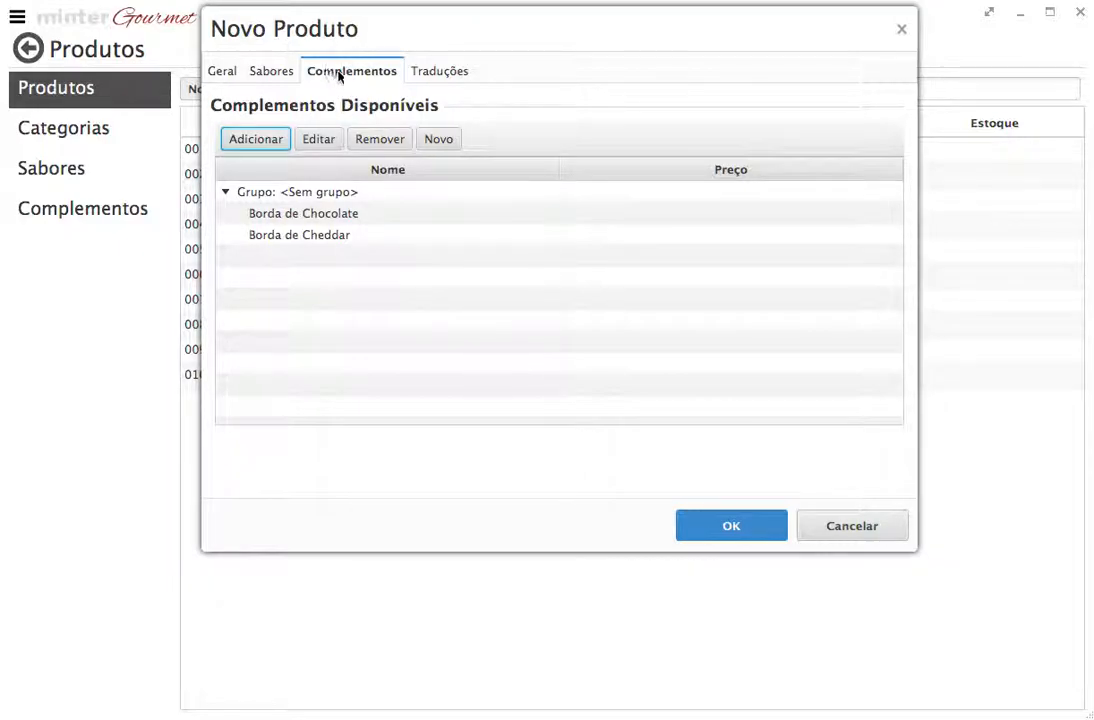
# Recheck the Quatro Queijos editor, cancel, and select the <Sem grupo> complements row
pyautogui.click(286, 77)
pyautogui.click(287, 201)
pyautogui.click(319, 140)
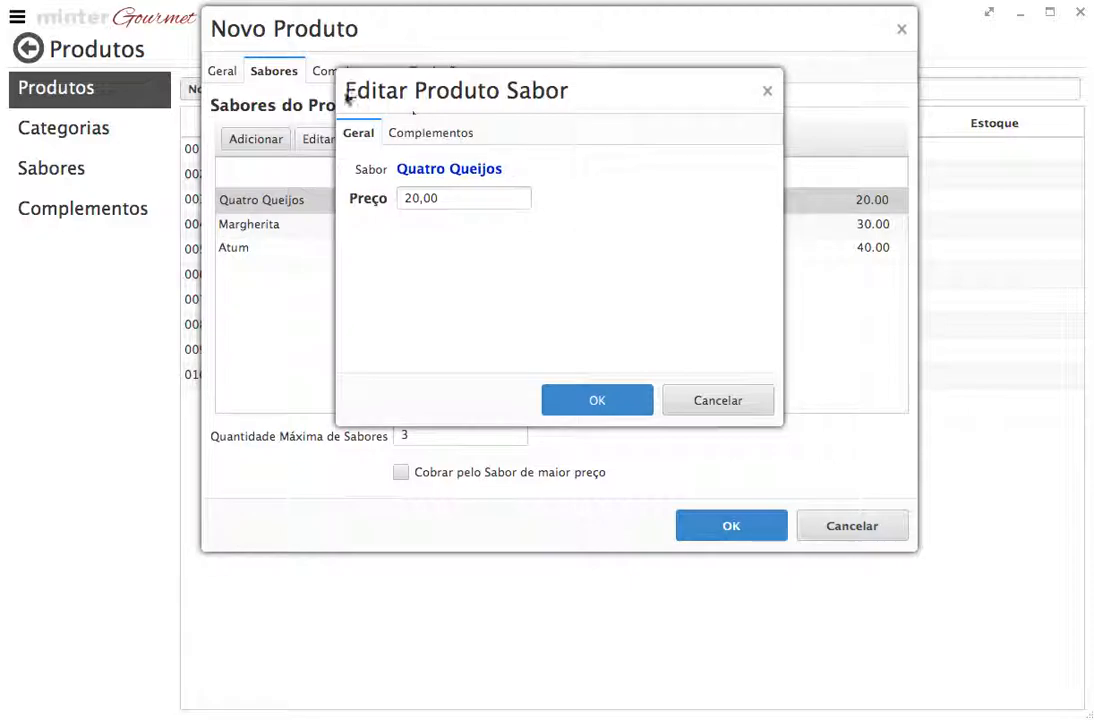
pyautogui.click(732, 408)
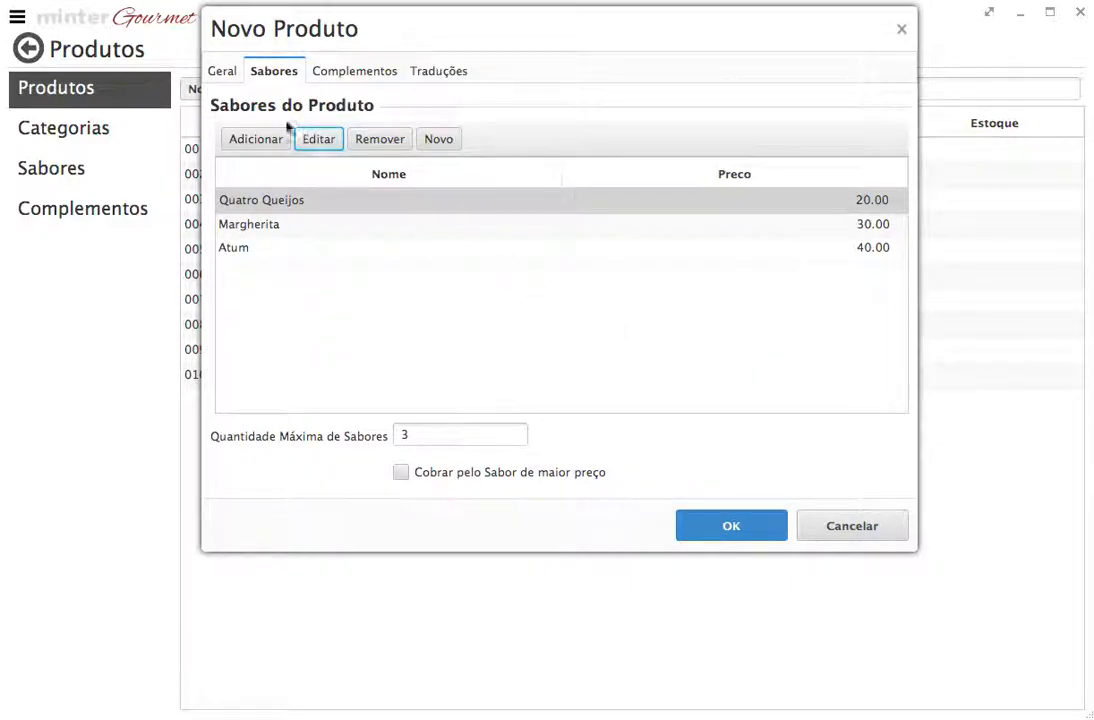
pyautogui.click(369, 78)
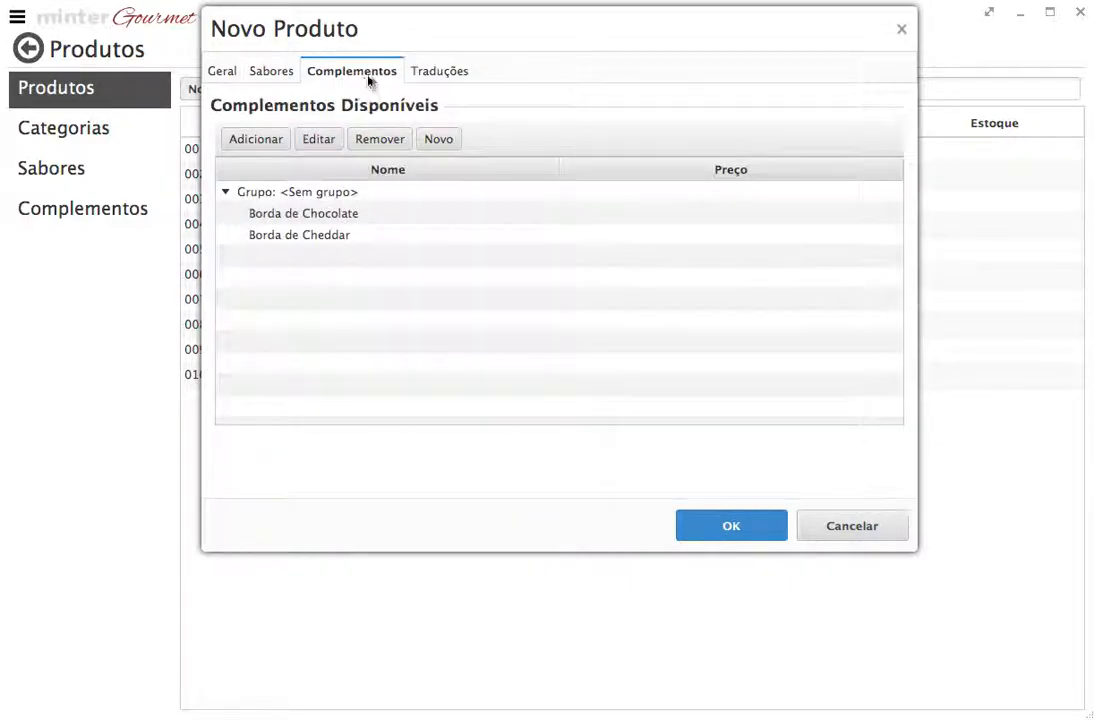
pyautogui.click(309, 195)
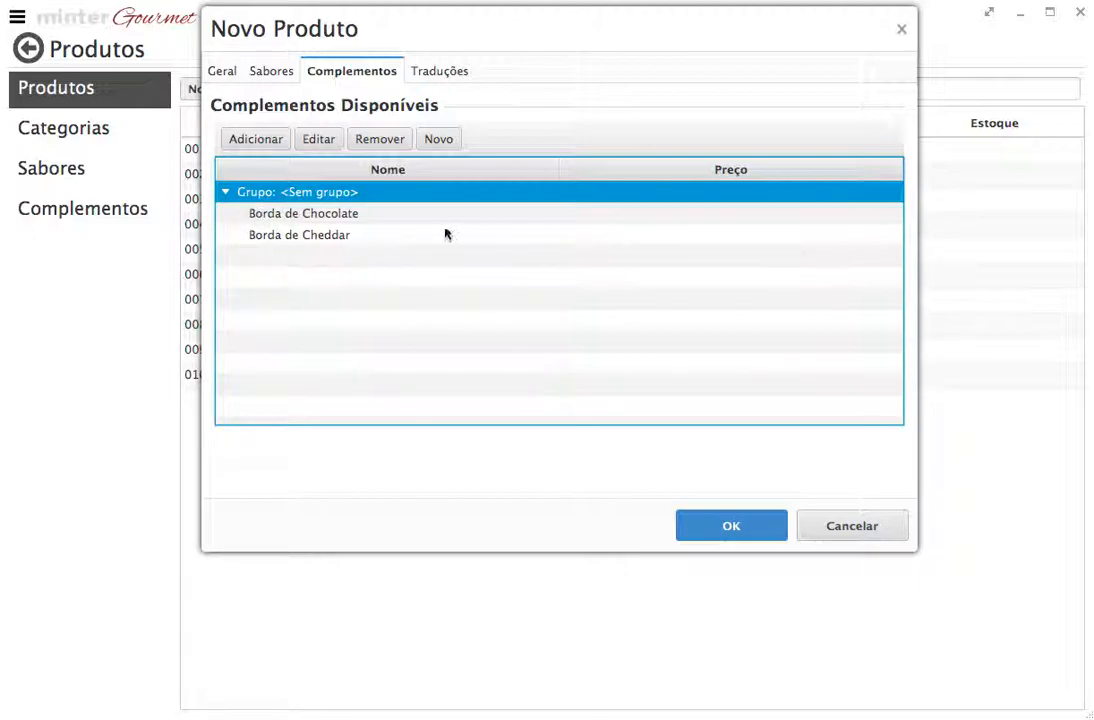
# Assign Borda de Cheddar to the Borda group, then reopen its complement settings
pyautogui.click(290, 236)
pyautogui.click(318, 142)
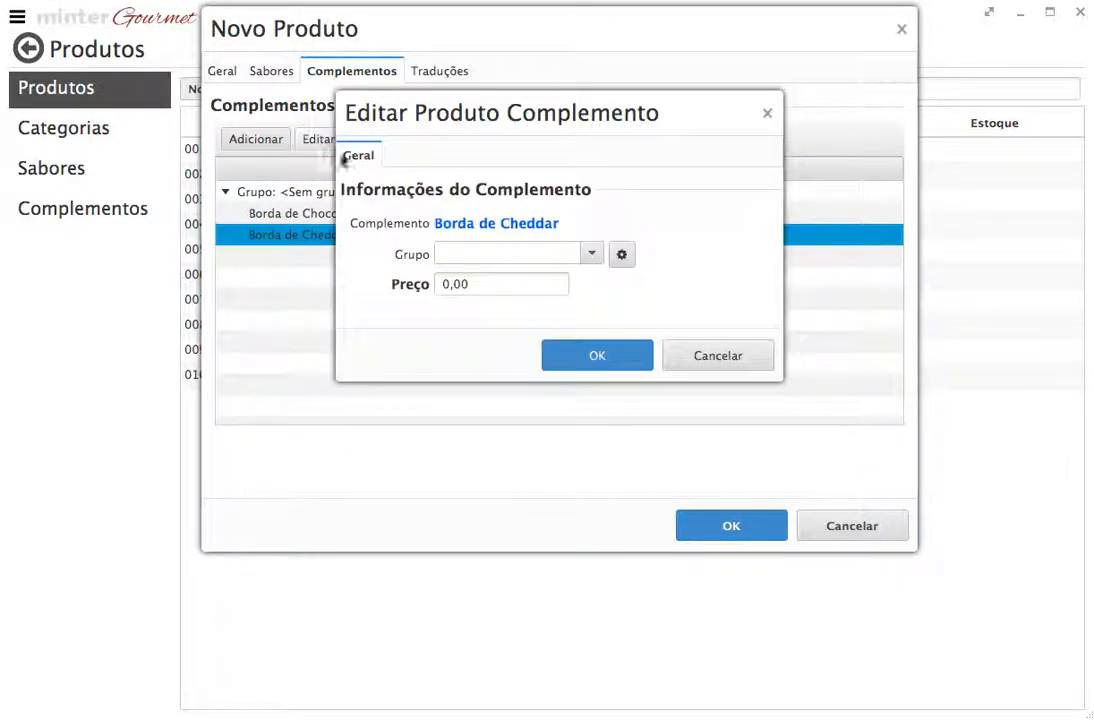
pyautogui.click(557, 254)
pyautogui.click(518, 278)
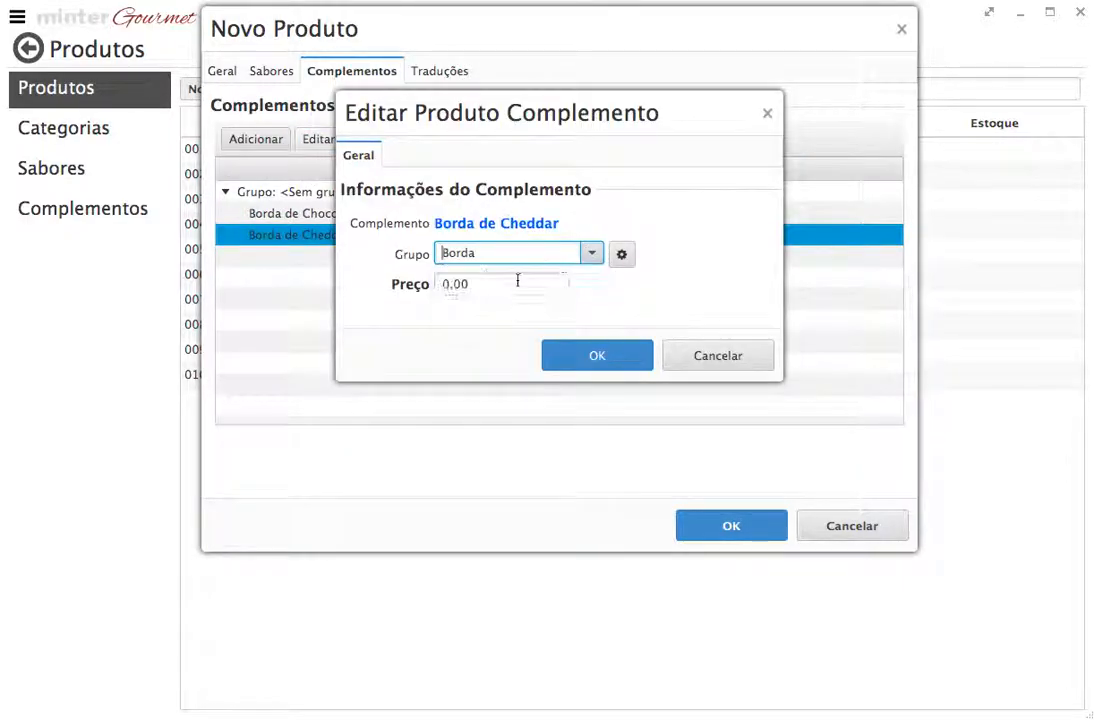
pyautogui.click(580, 355)
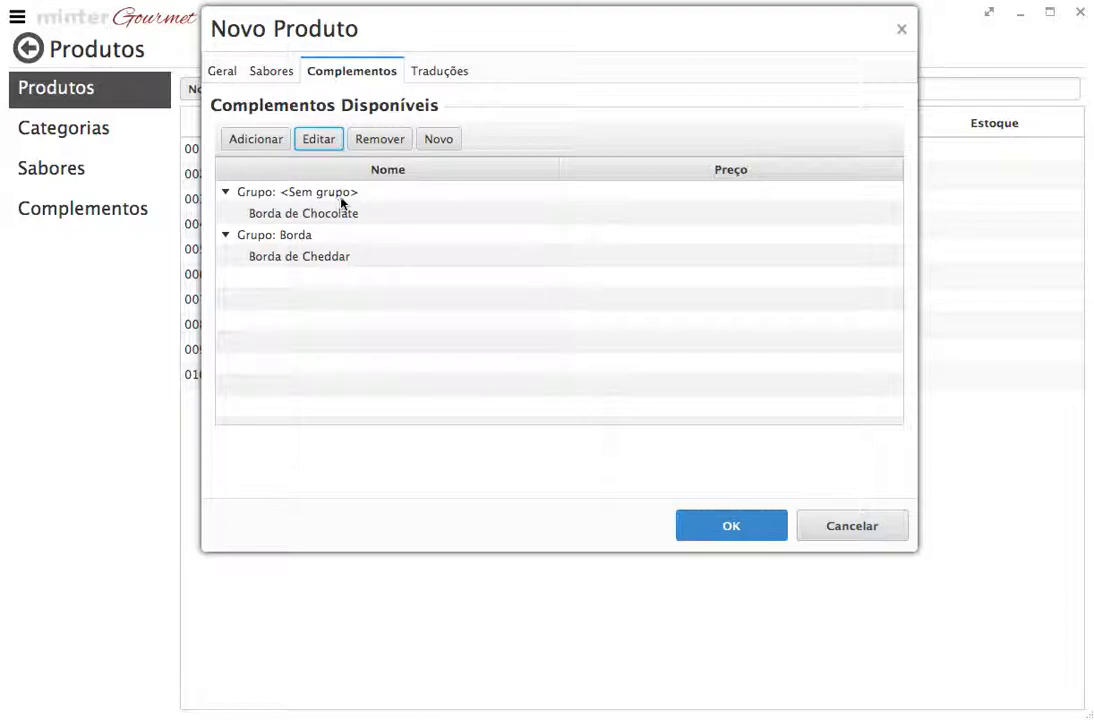
pyautogui.click(302, 263)
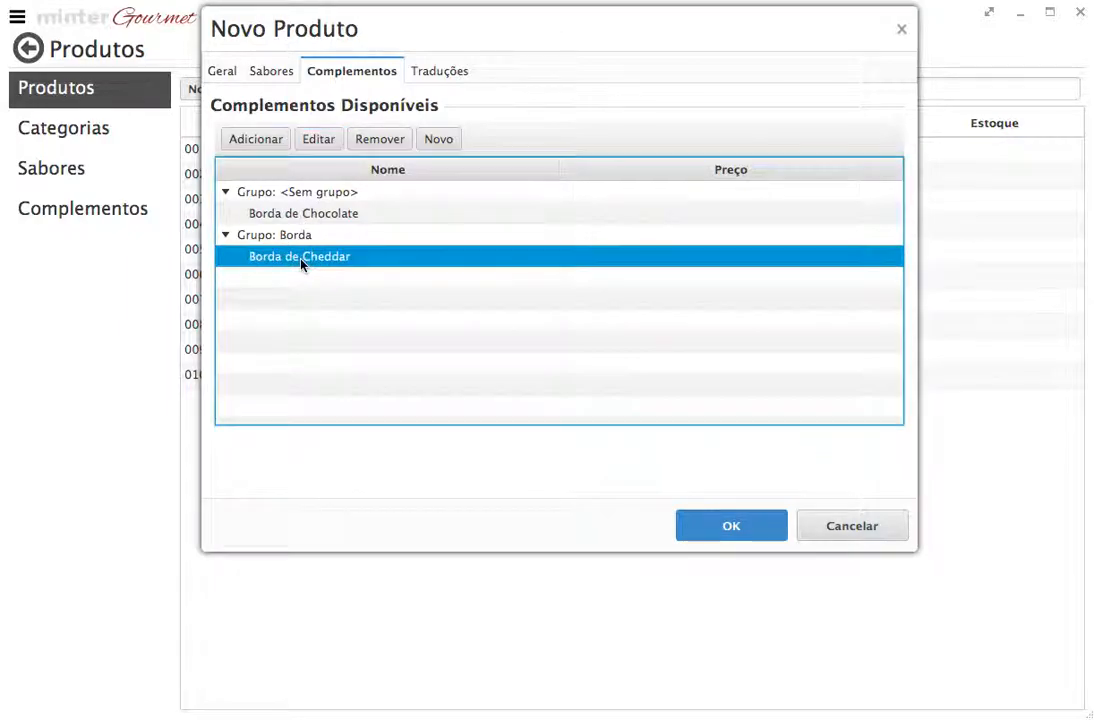
pyautogui.click(334, 144)
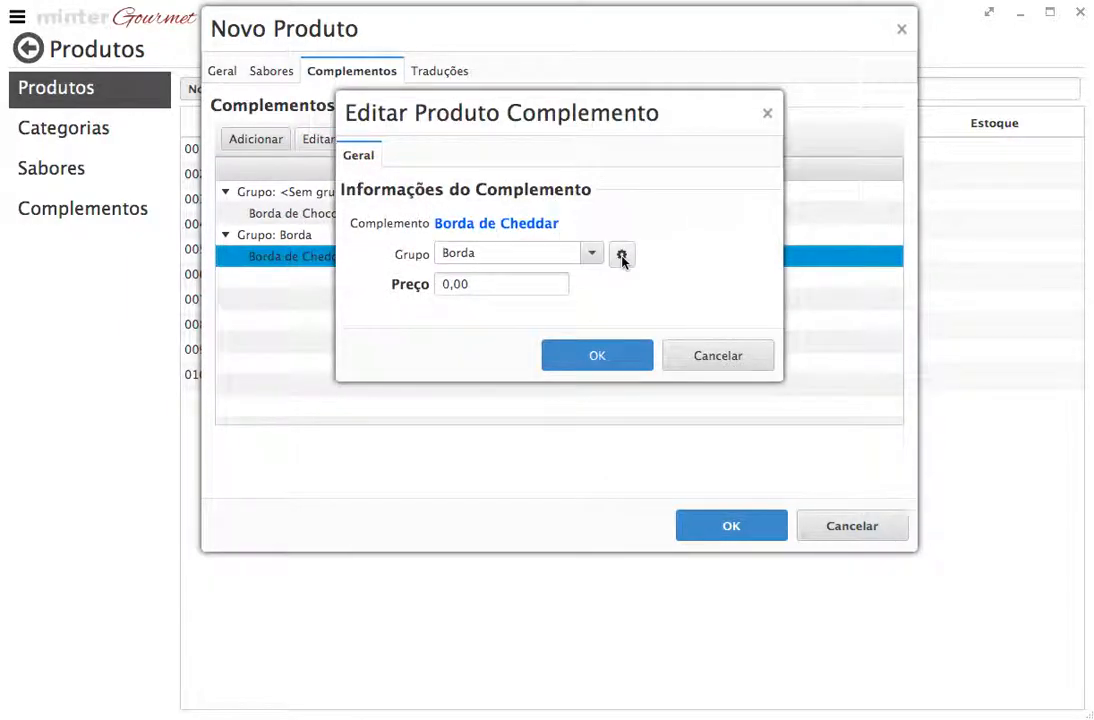
pyautogui.click(621, 256)
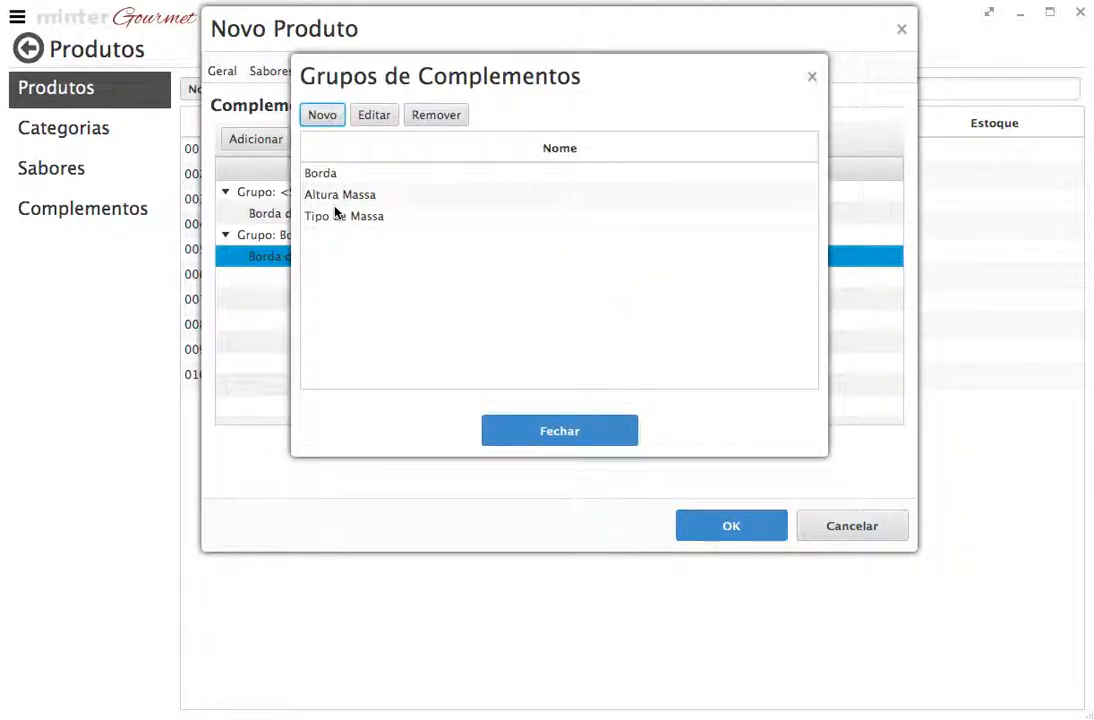
pyautogui.click(427, 219)
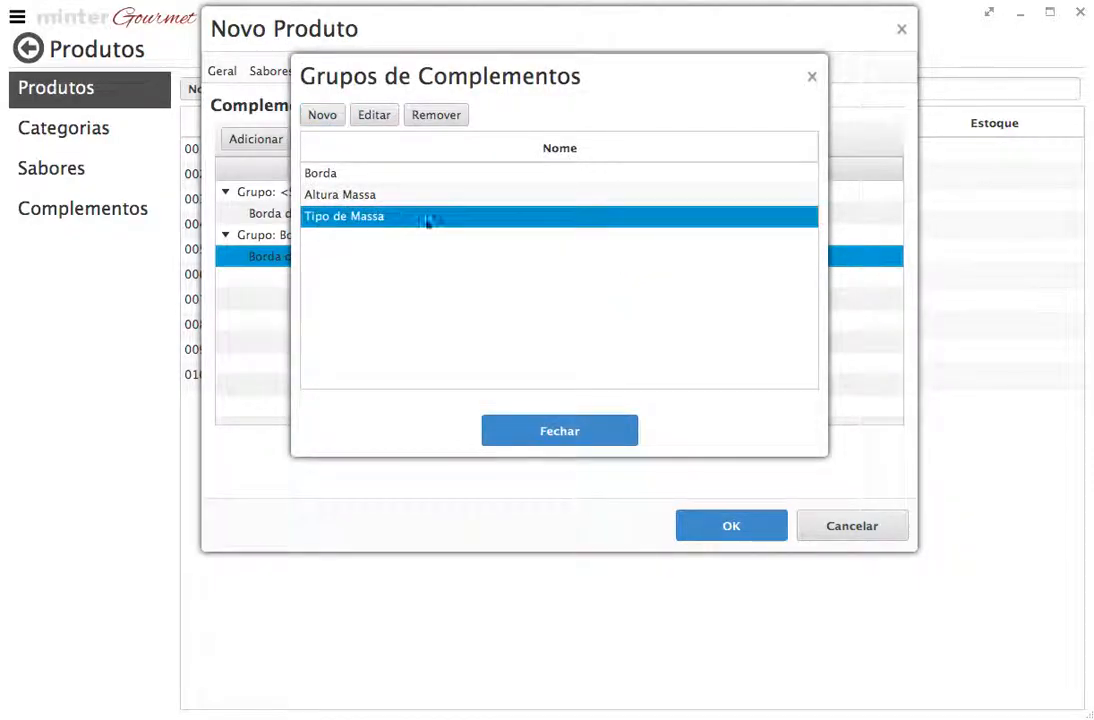
pyautogui.click(611, 433)
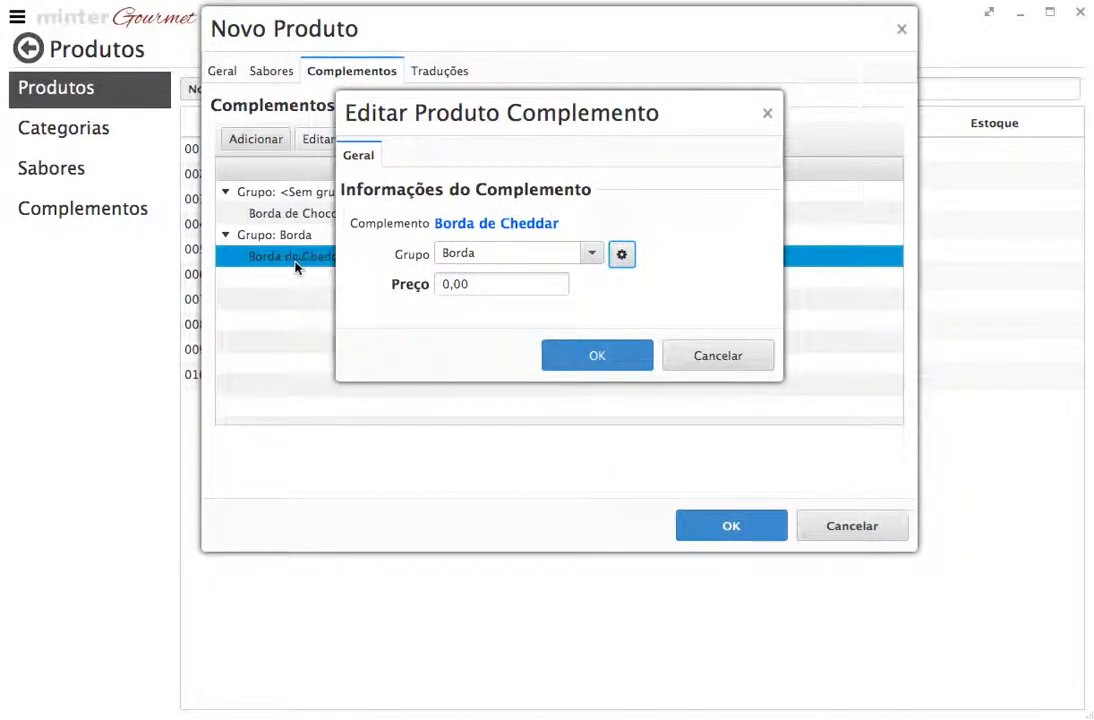
pyautogui.click(591, 254)
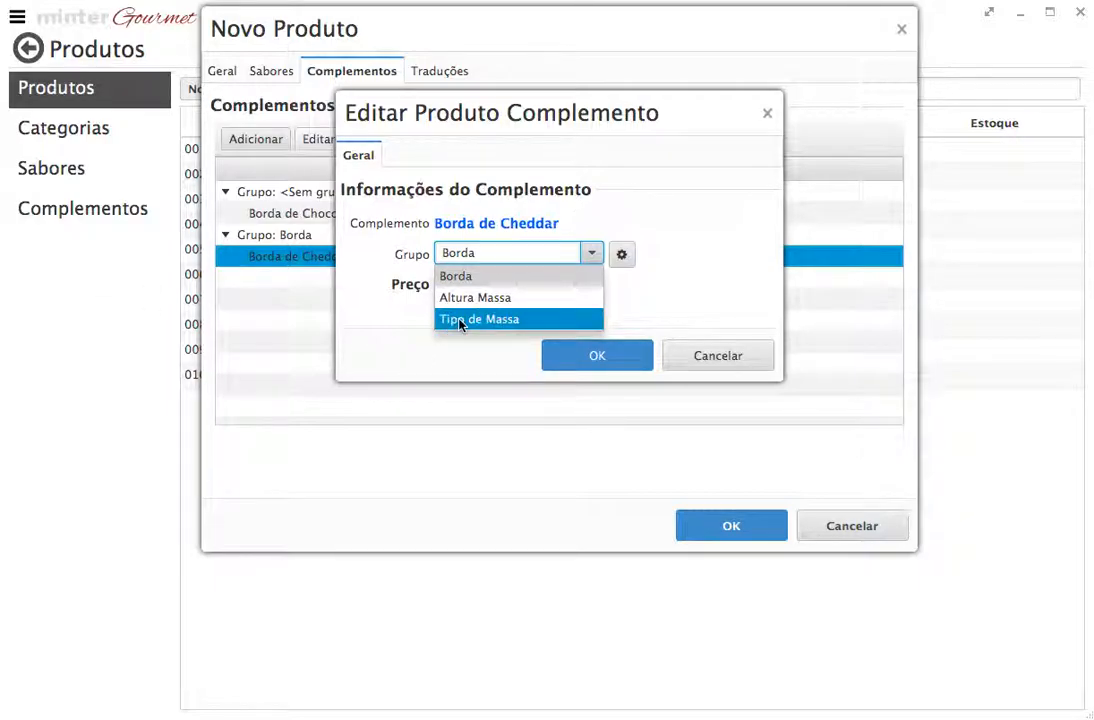
pyautogui.click(703, 322)
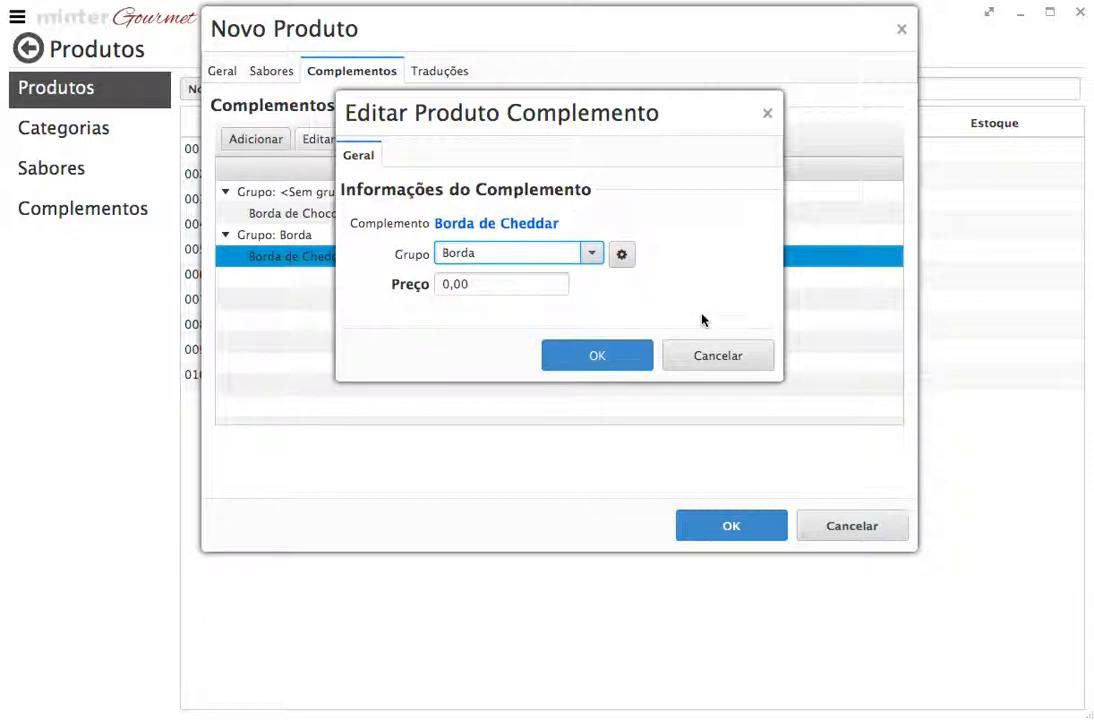
# Remove Borda de Cheddar and re-add it as an ungrouped complement
pyautogui.click(717, 356)
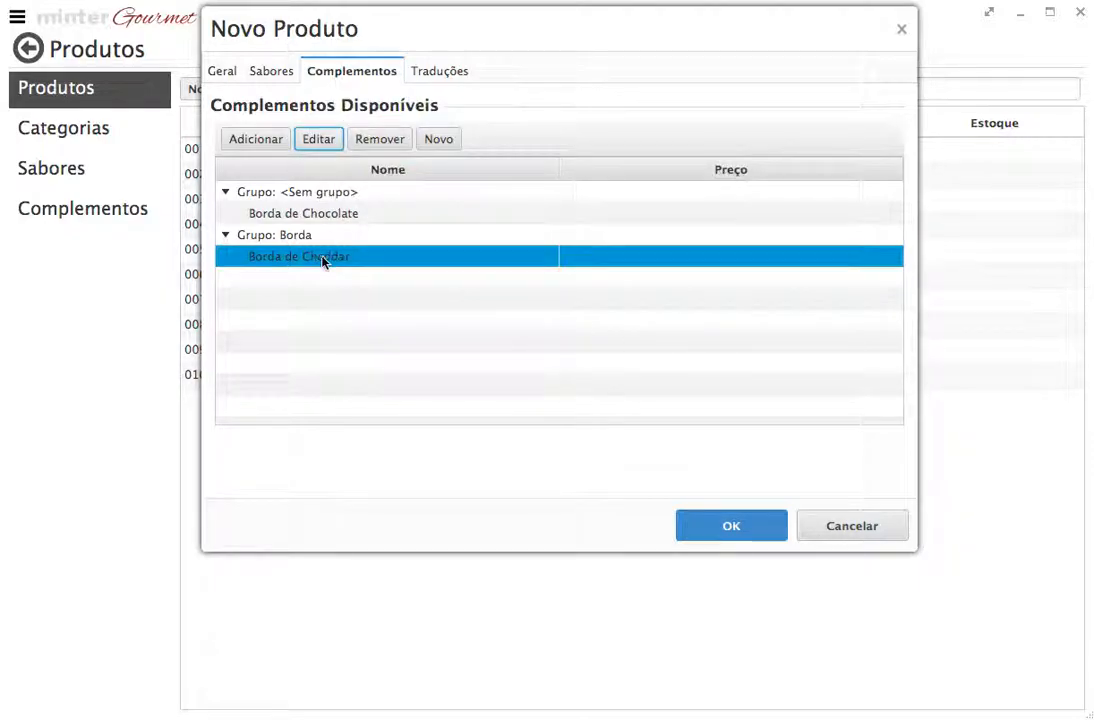
pyautogui.click(379, 140)
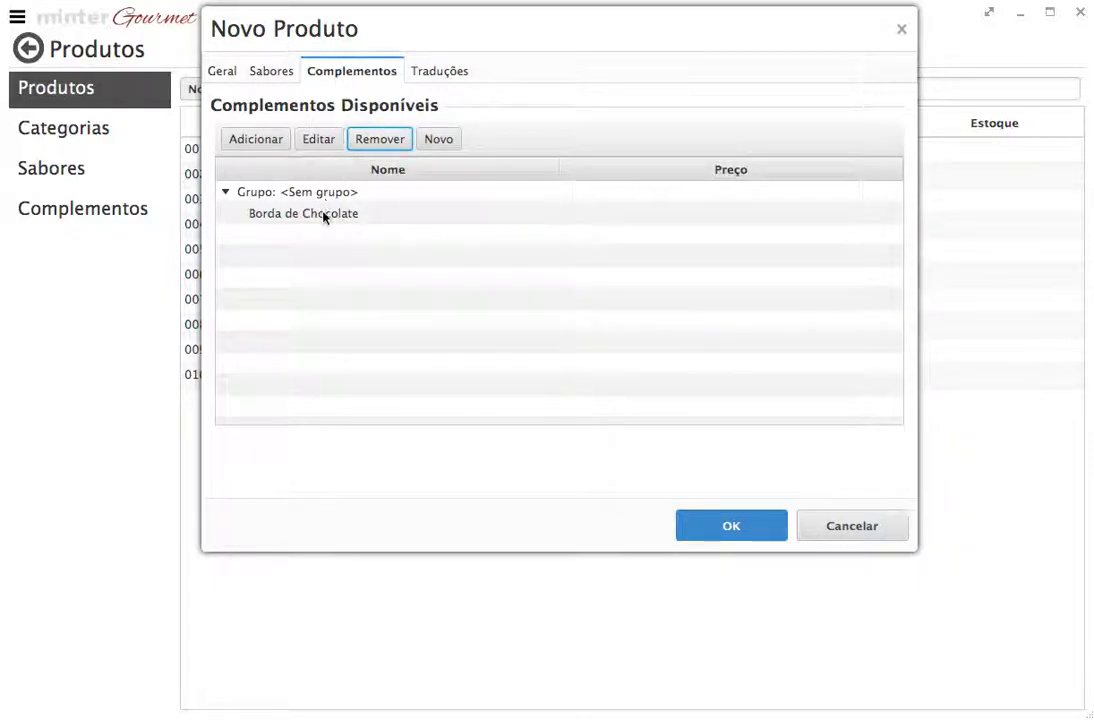
pyautogui.click(256, 140)
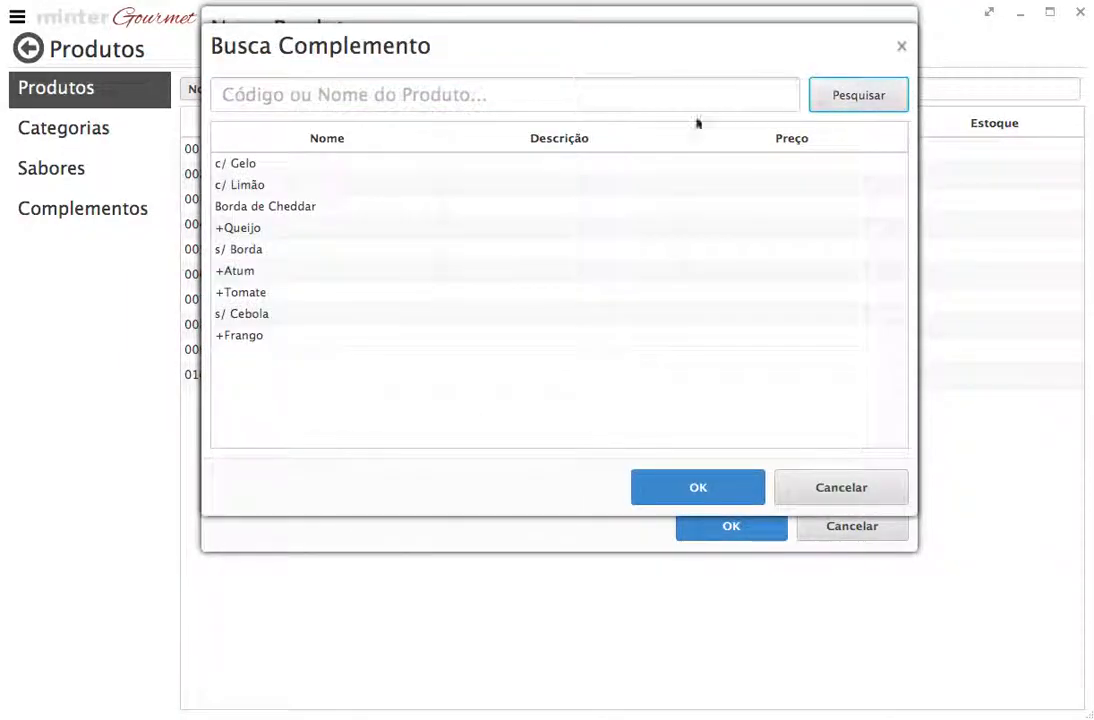
pyautogui.click(268, 206)
pyautogui.click(659, 478)
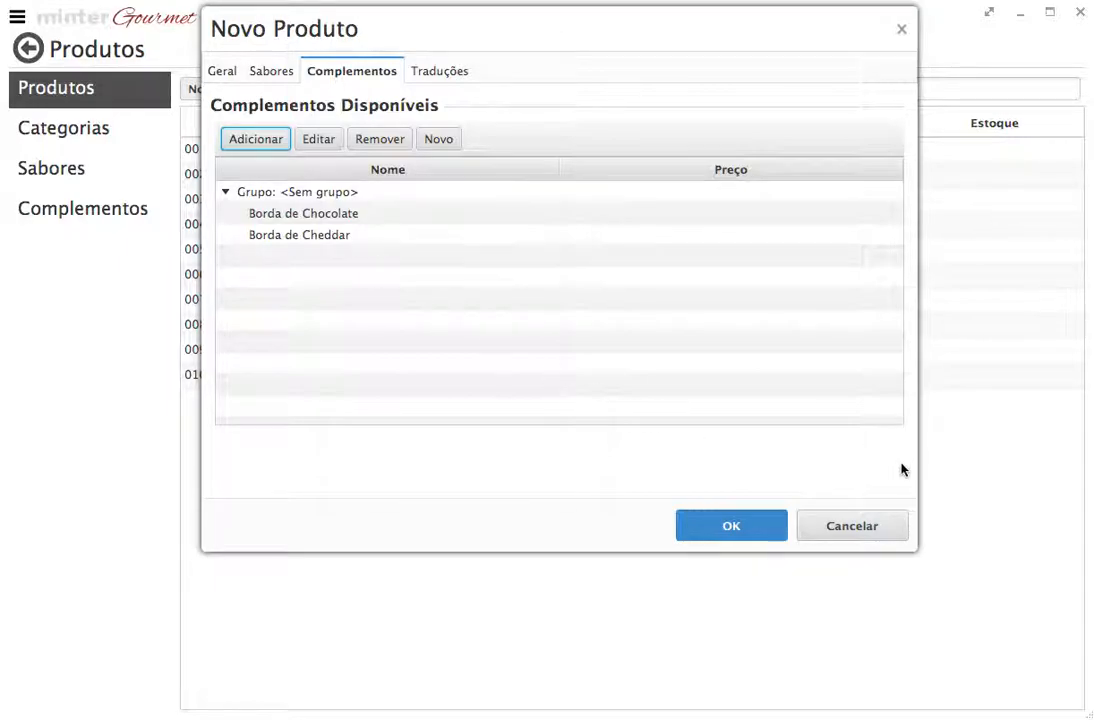
# Untick Produto com Sabores and review the Complementos tab
pyautogui.click(265, 72)
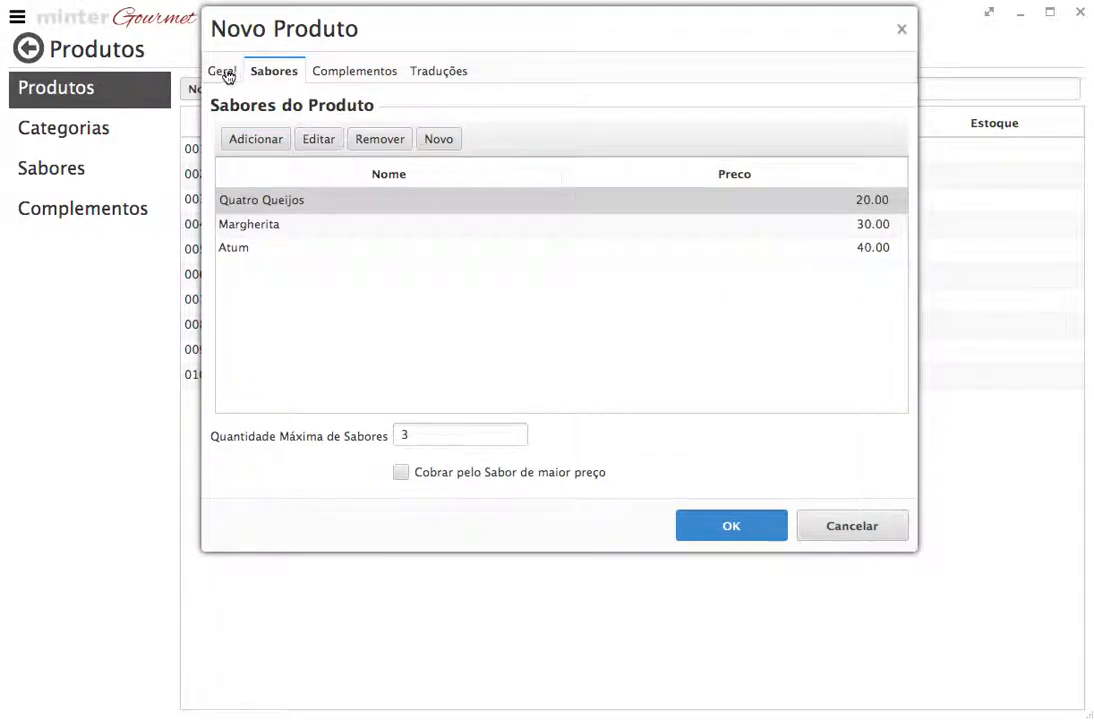
pyautogui.click(225, 72)
pyautogui.click(694, 176)
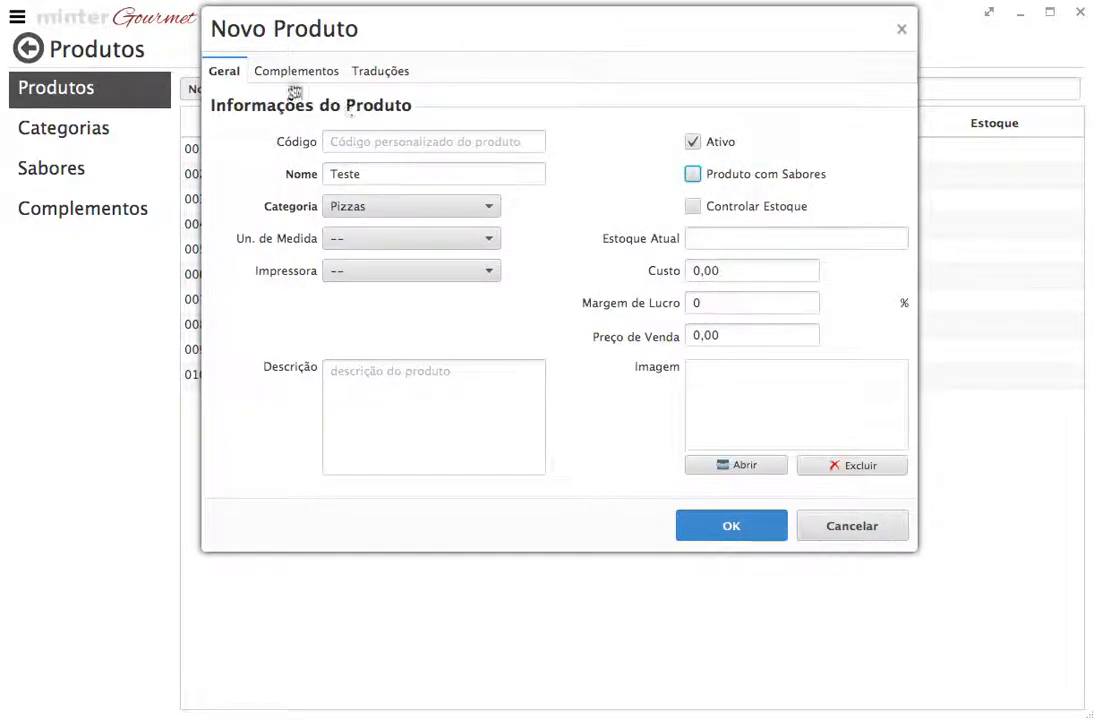
pyautogui.click(292, 72)
pyautogui.click(232, 74)
pyautogui.click(271, 74)
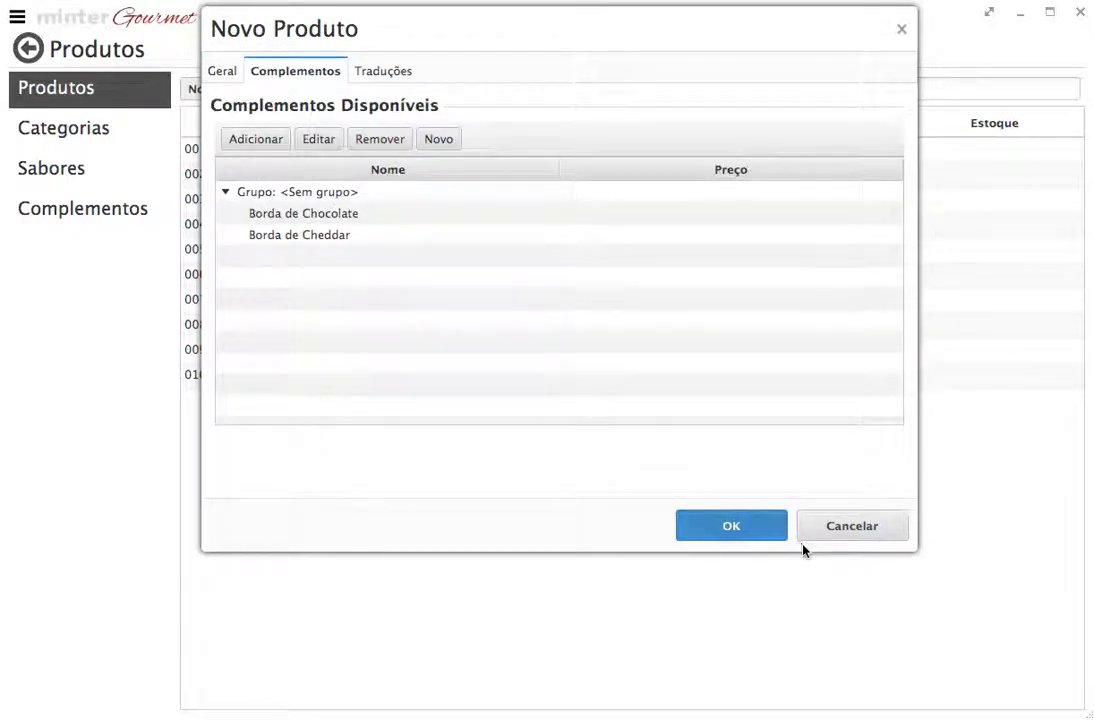
pyautogui.click(216, 73)
# Re-tick Produto com Sabores, view the Sabores tab, then untick it again
pyautogui.click(693, 175)
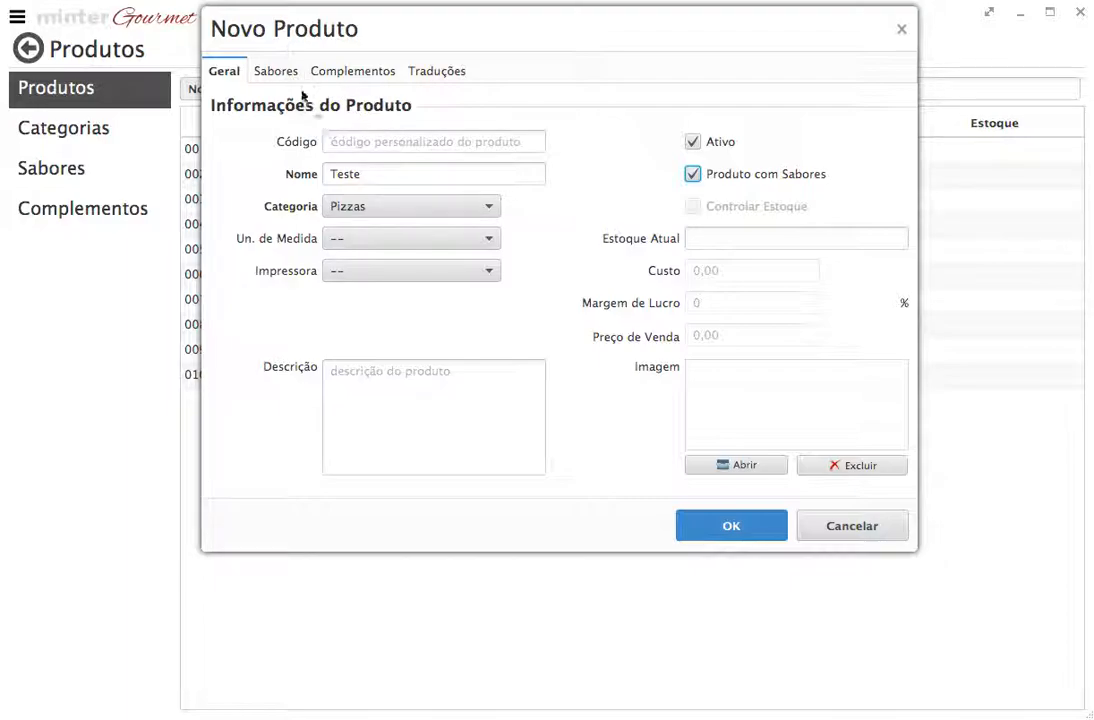
pyautogui.click(270, 72)
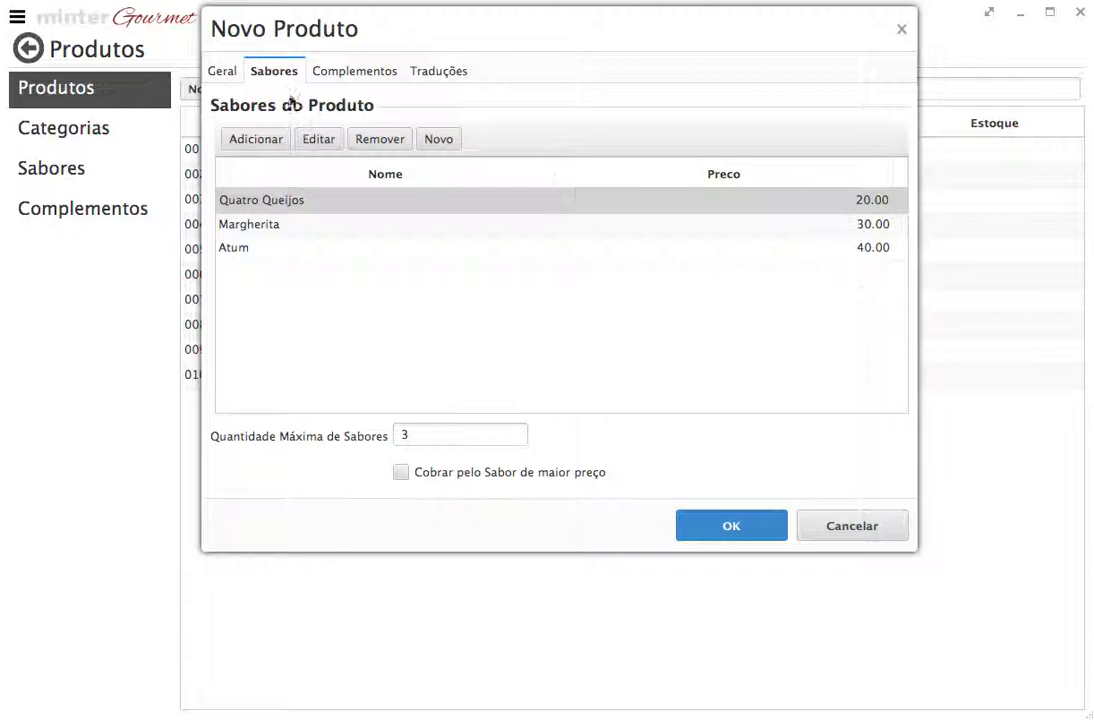
pyautogui.click(220, 71)
pyautogui.click(359, 143)
pyautogui.click(376, 173)
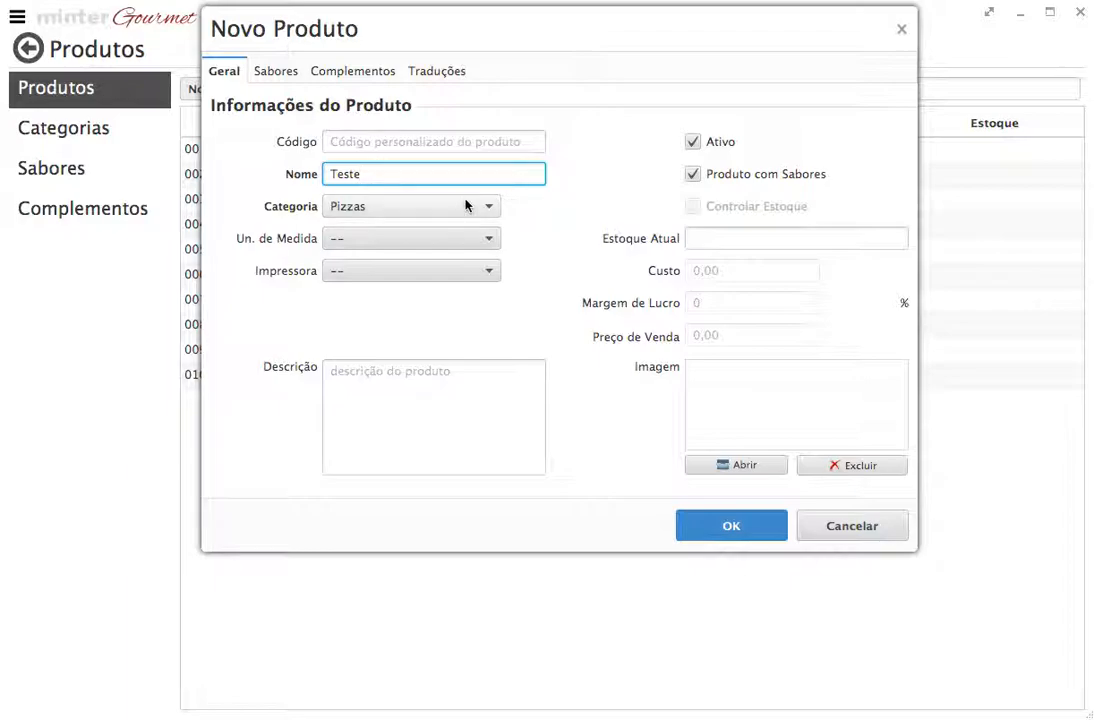
pyautogui.click(693, 175)
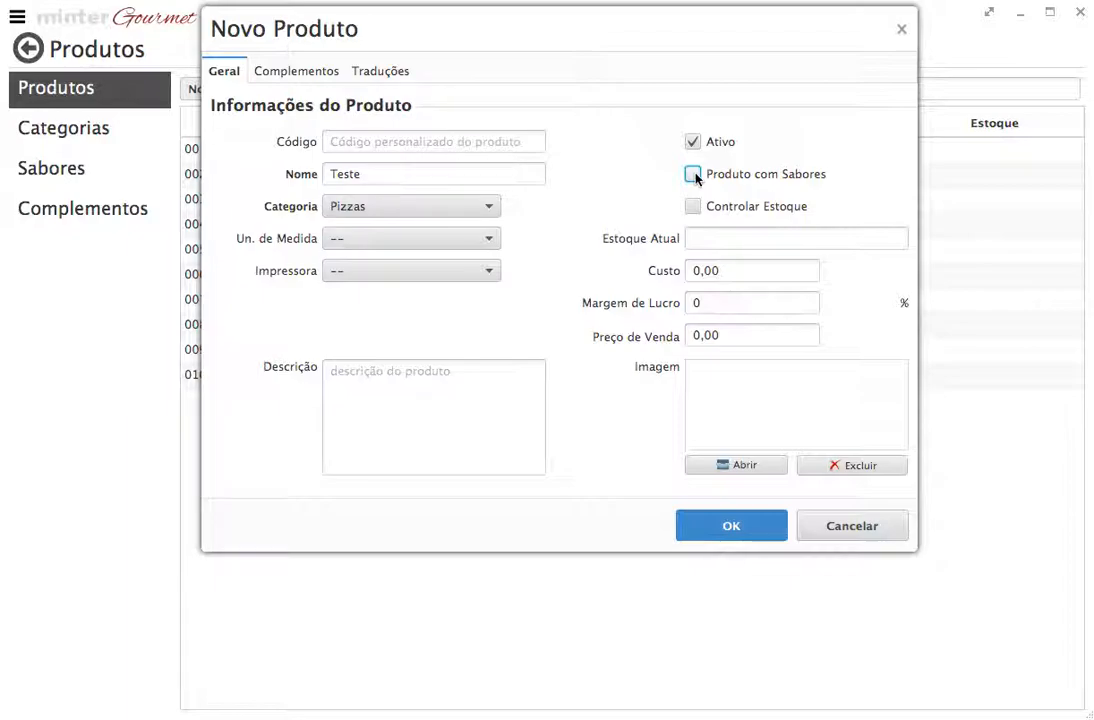
pyautogui.click(380, 174)
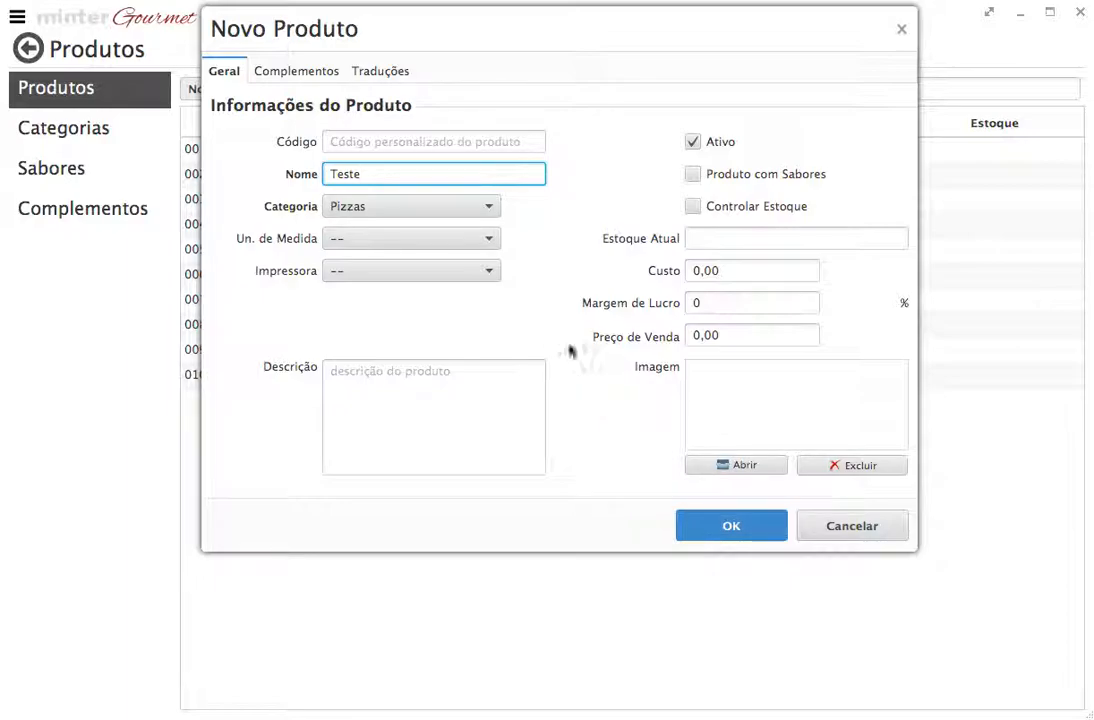
# Cancel the Novo Produto form without saving the Teste product
pyautogui.click(829, 524)
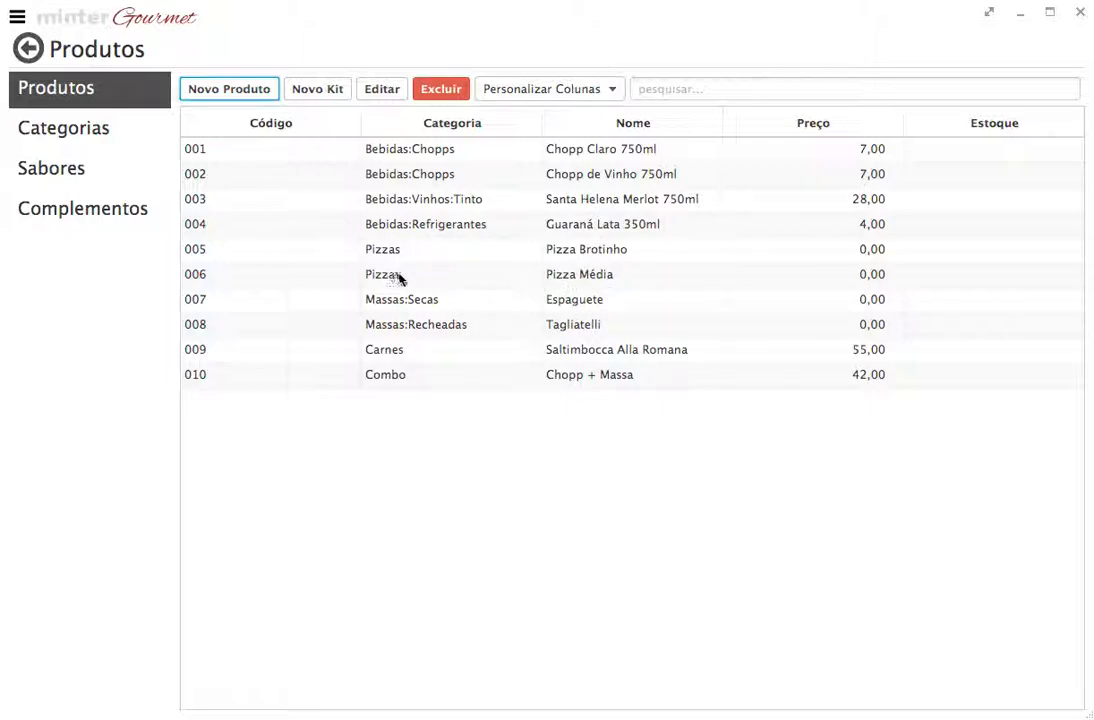
pyautogui.click(578, 256)
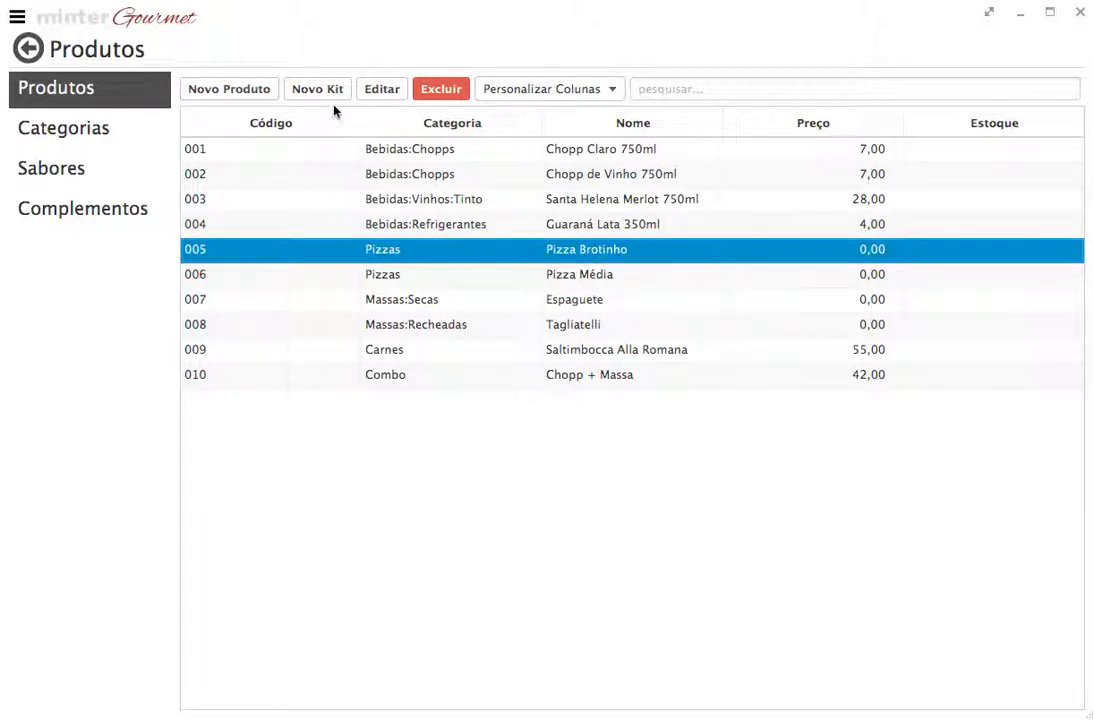
pyautogui.click(373, 92)
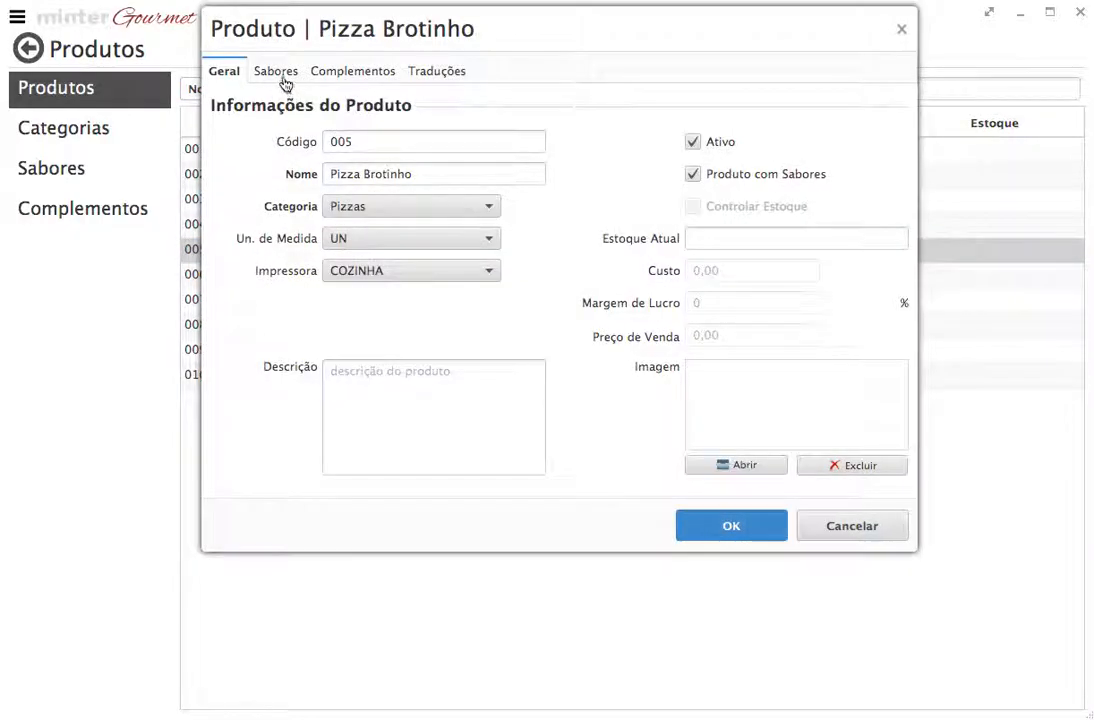
pyautogui.click(284, 77)
pyautogui.click(436, 436)
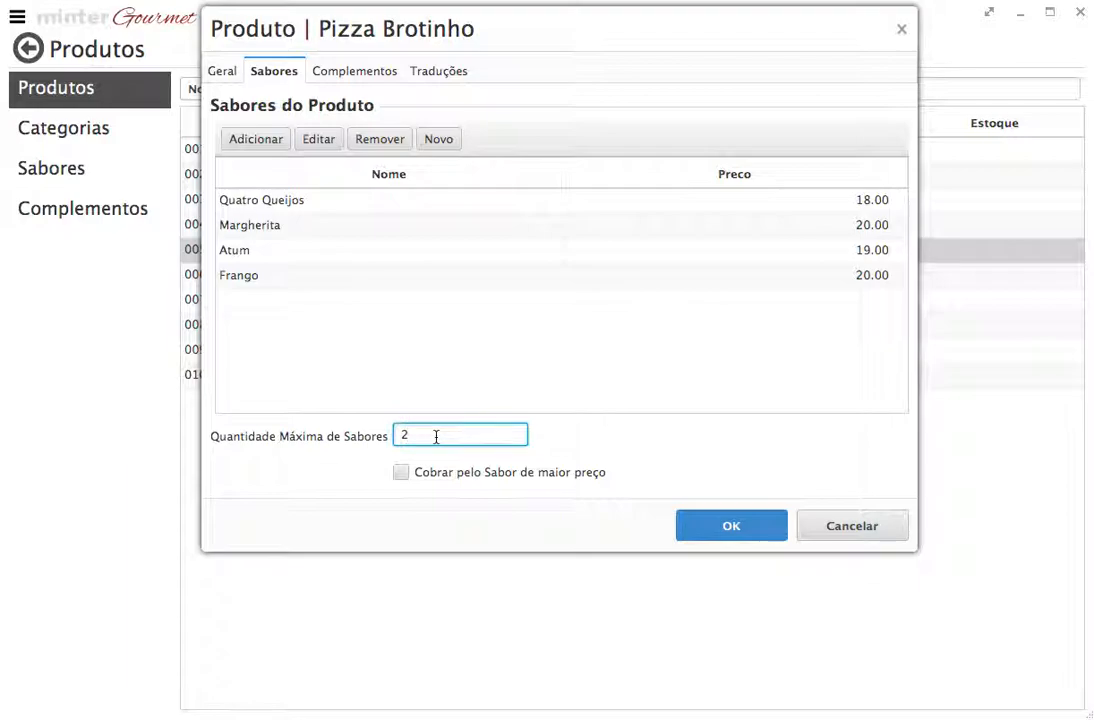
pyautogui.click(842, 525)
pyautogui.click(482, 284)
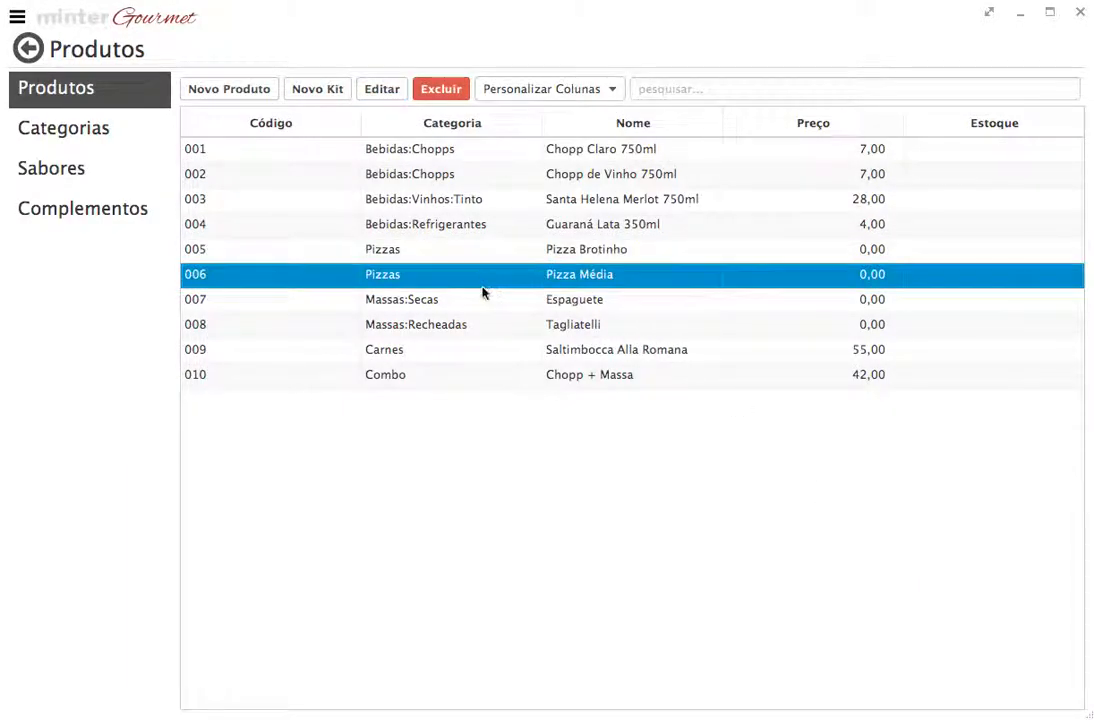
pyautogui.click(378, 94)
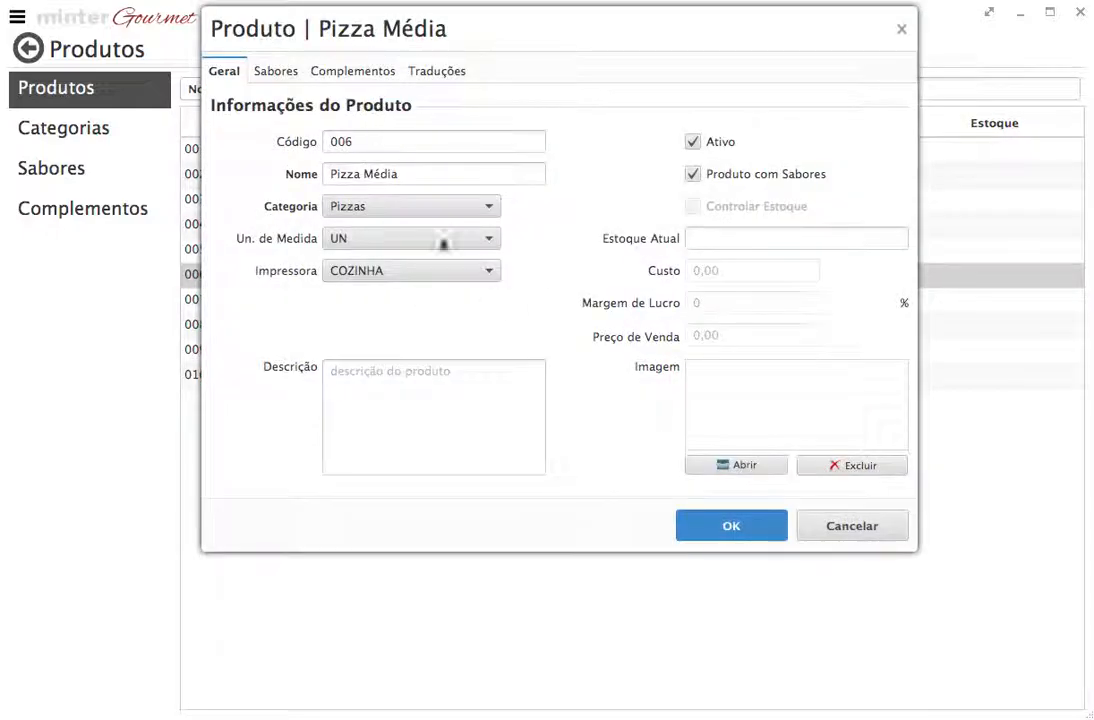
pyautogui.click(275, 72)
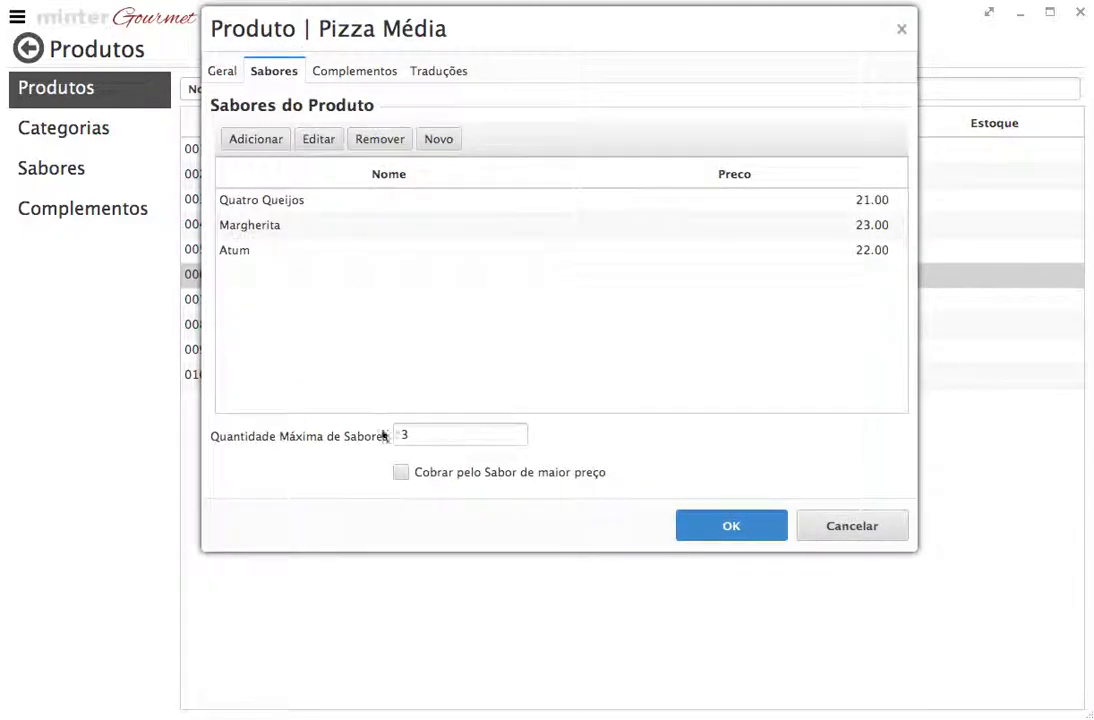
pyautogui.click(821, 531)
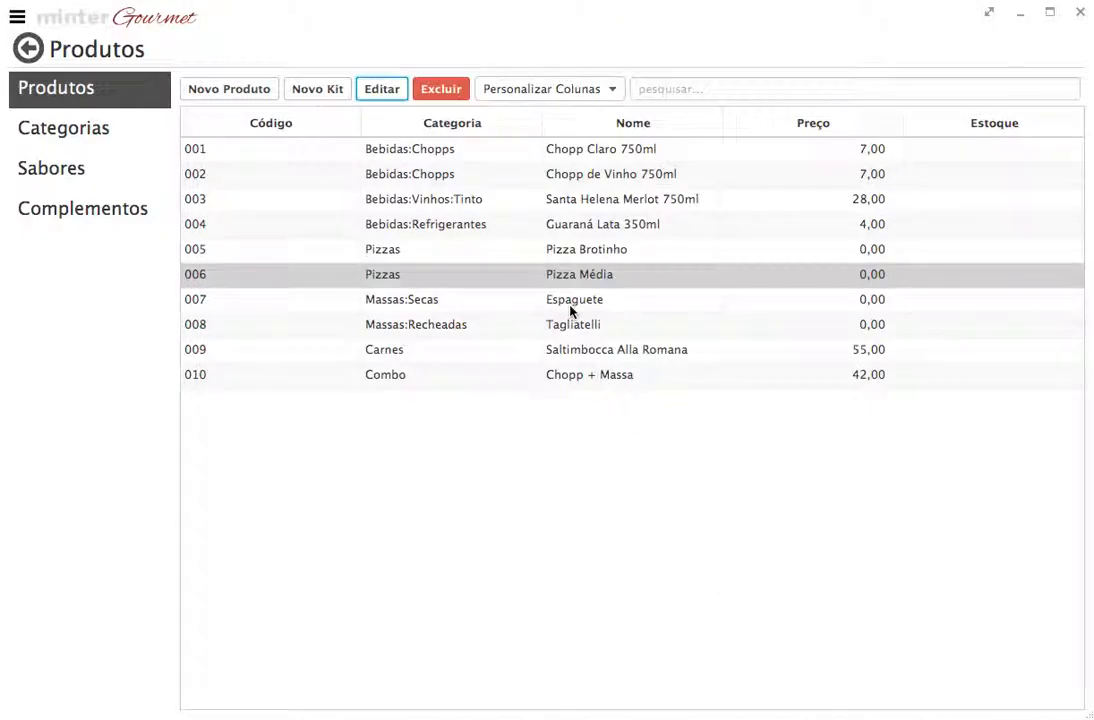
pyautogui.click(572, 307)
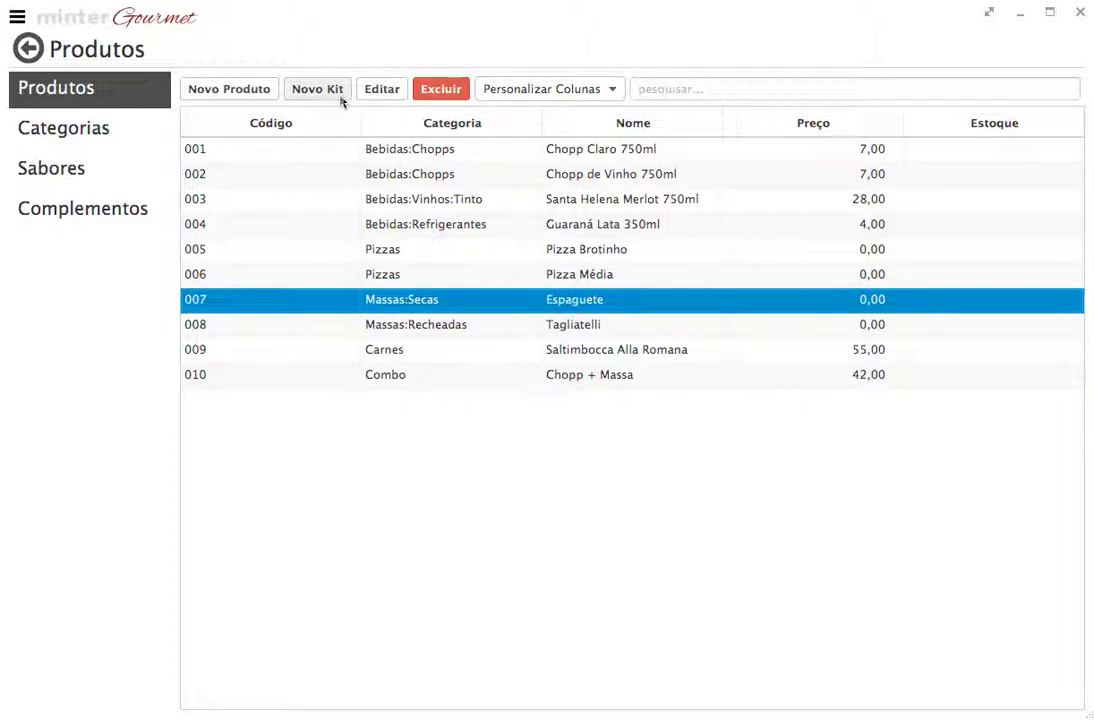
pyautogui.click(372, 93)
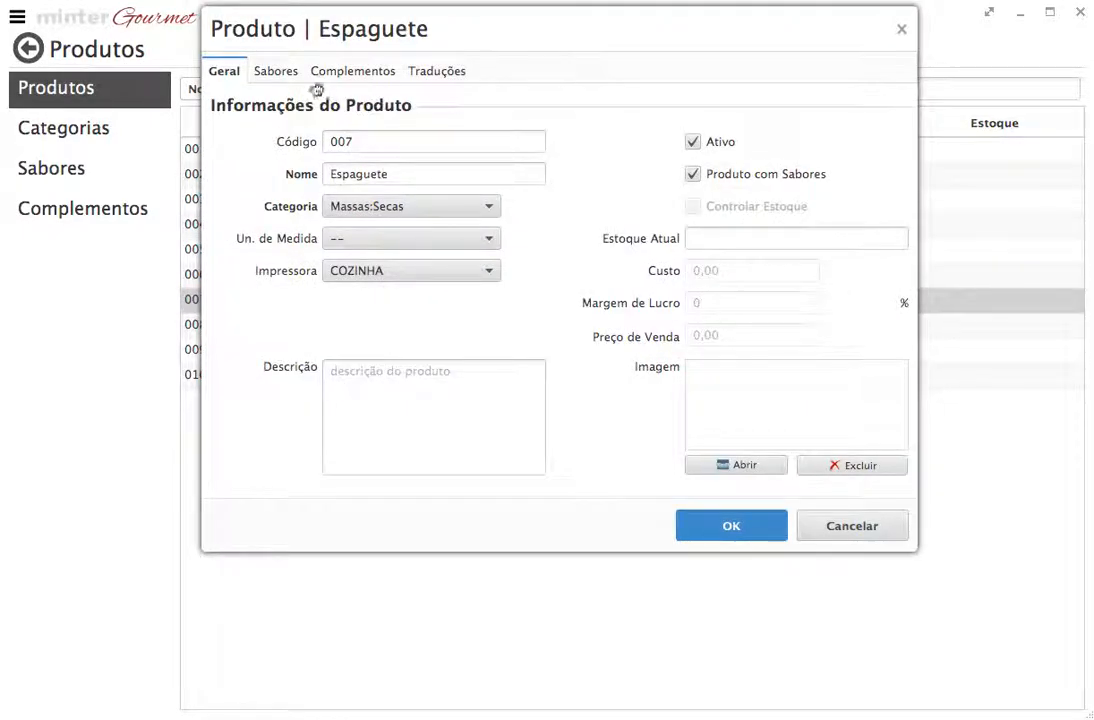
pyautogui.click(281, 75)
pyautogui.click(442, 435)
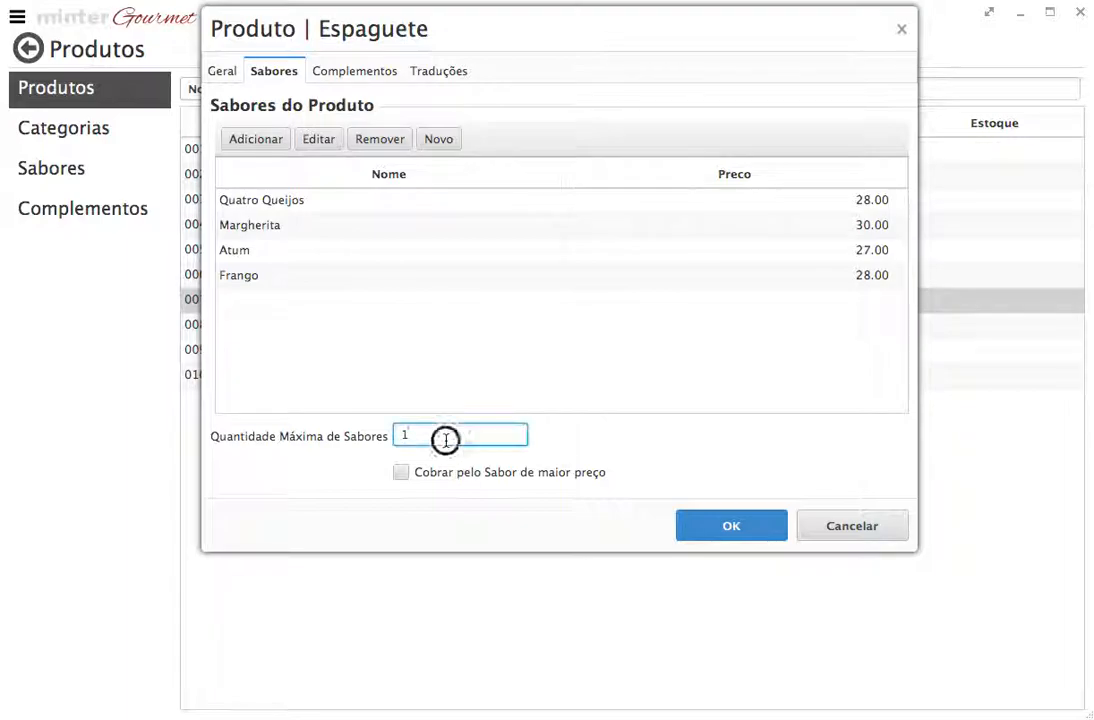
pyautogui.click(355, 71)
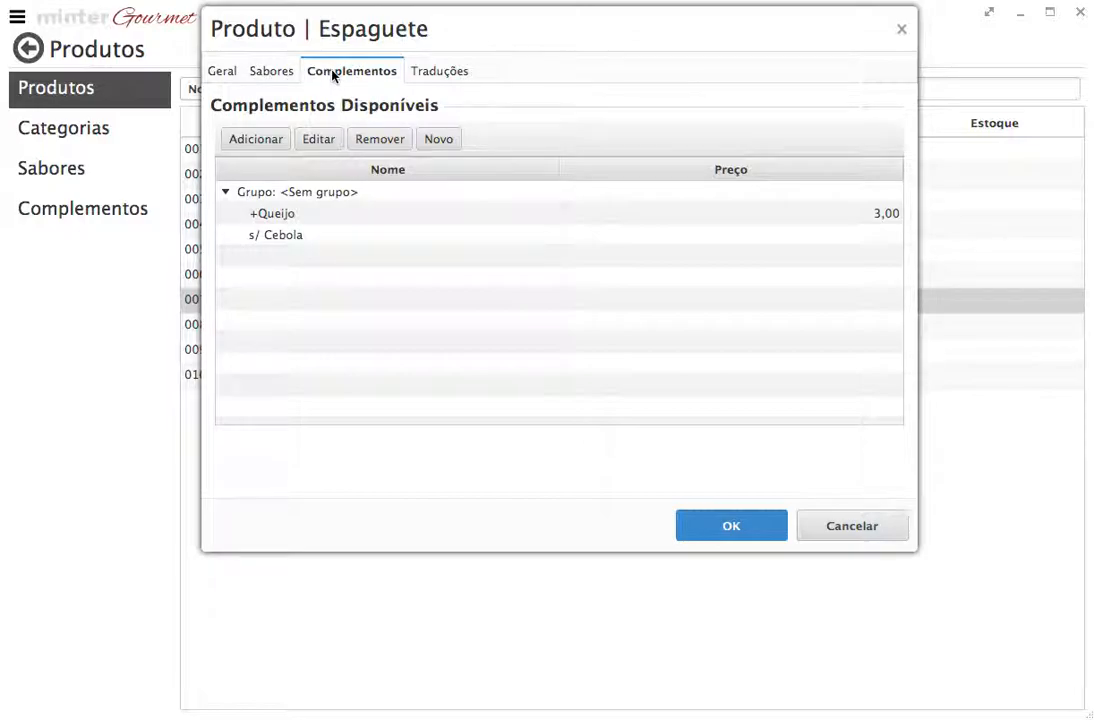
pyautogui.click(262, 72)
pyautogui.click(295, 198)
pyautogui.click(318, 142)
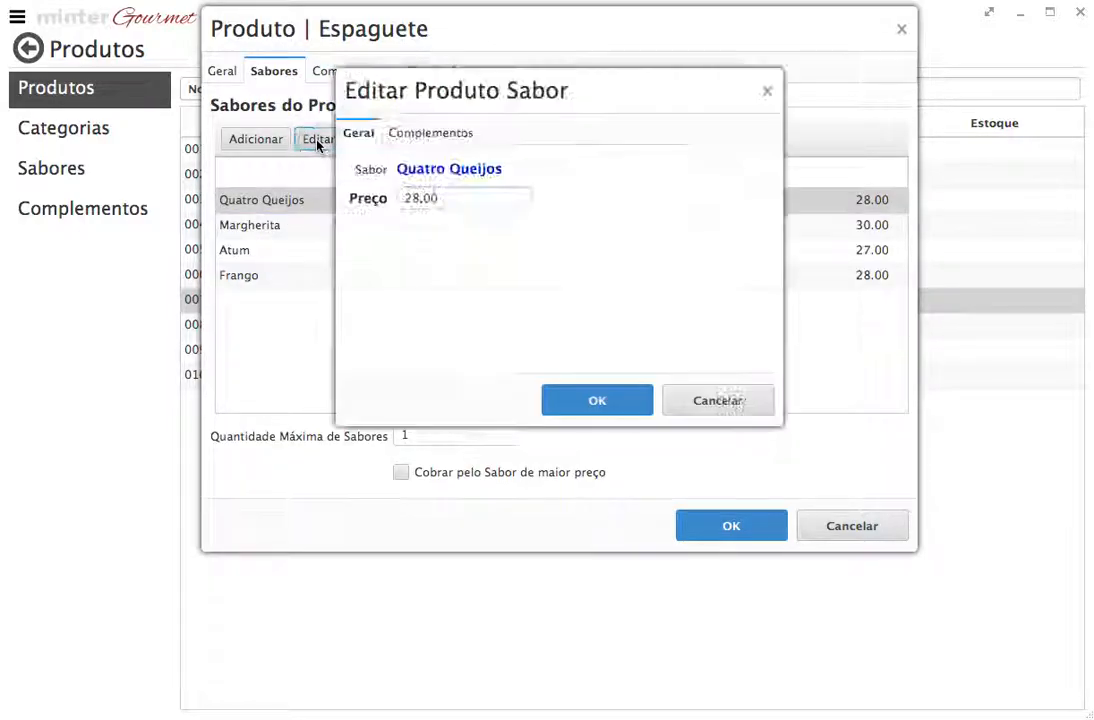
pyautogui.click(705, 400)
pyautogui.click(224, 71)
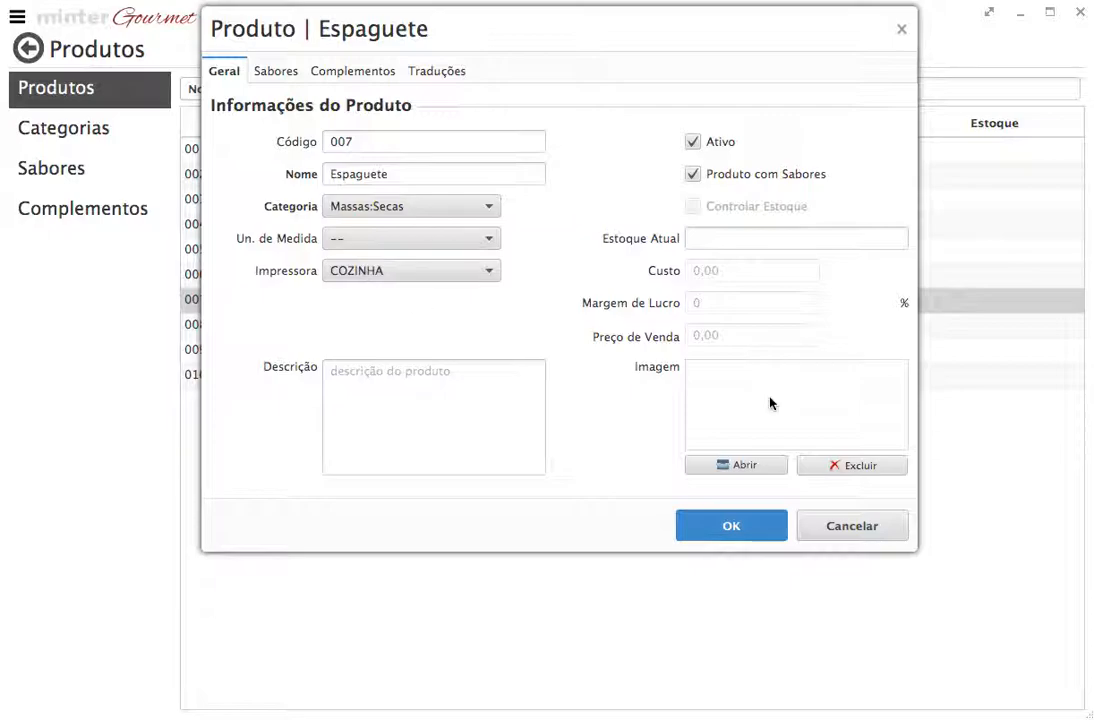
pyautogui.click(853, 537)
pyautogui.click(567, 347)
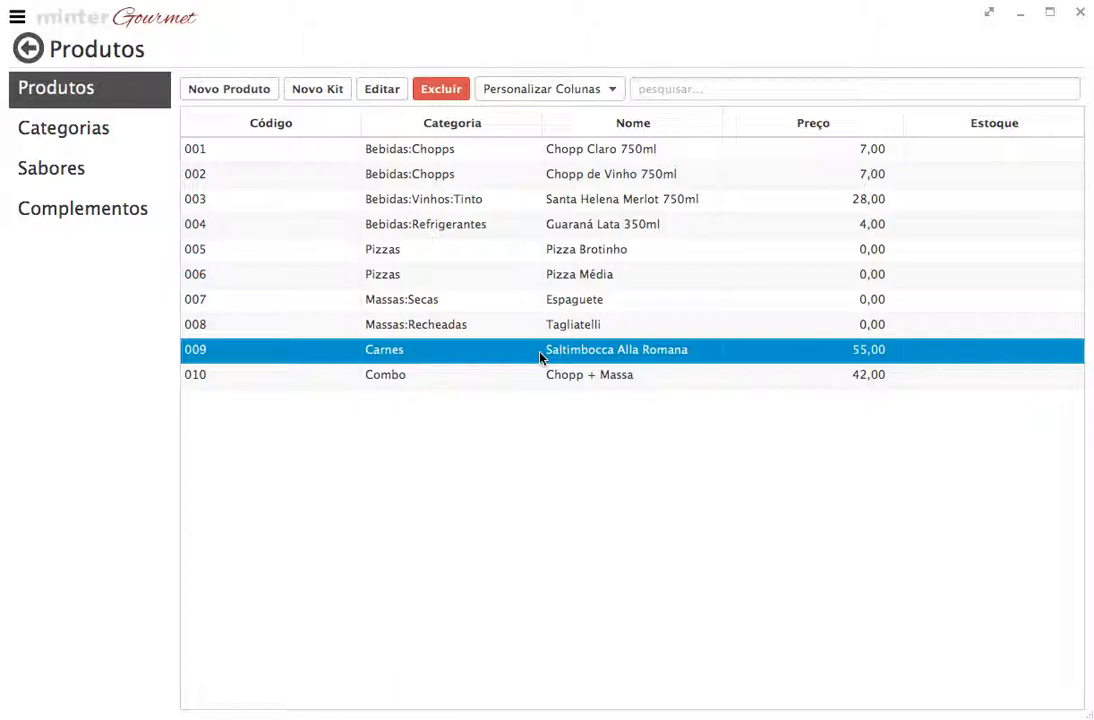
# Create a new kit named Saltibocca
pyautogui.click(340, 98)
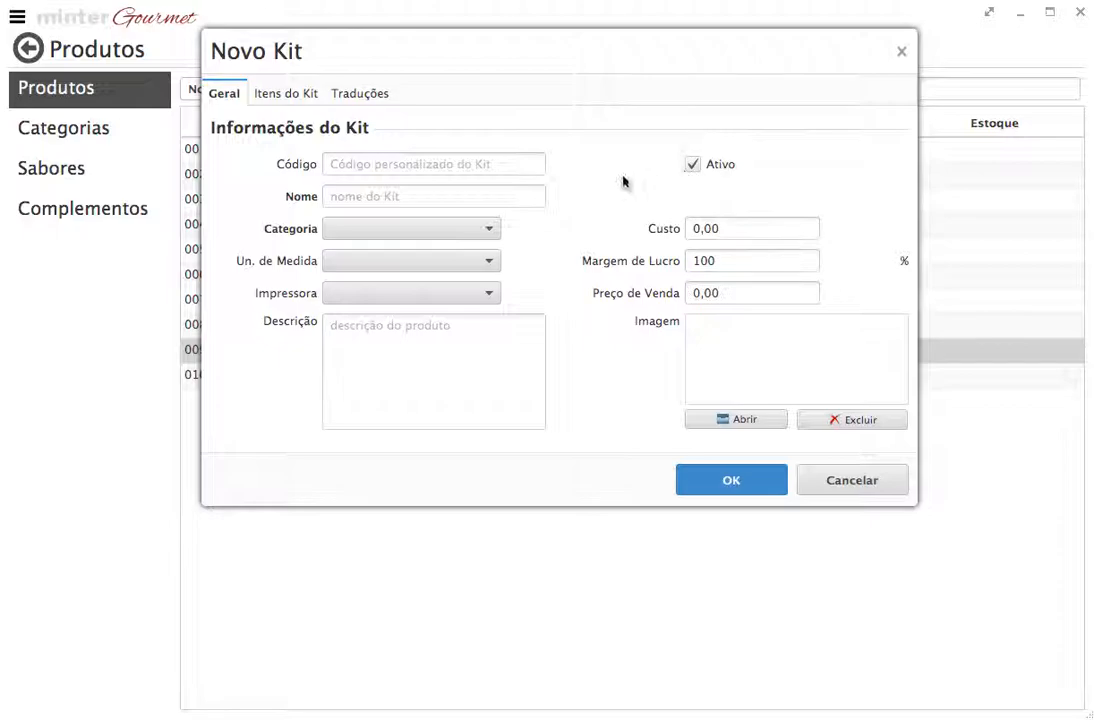
pyautogui.click(427, 198)
pyautogui.write('Saltibocca')
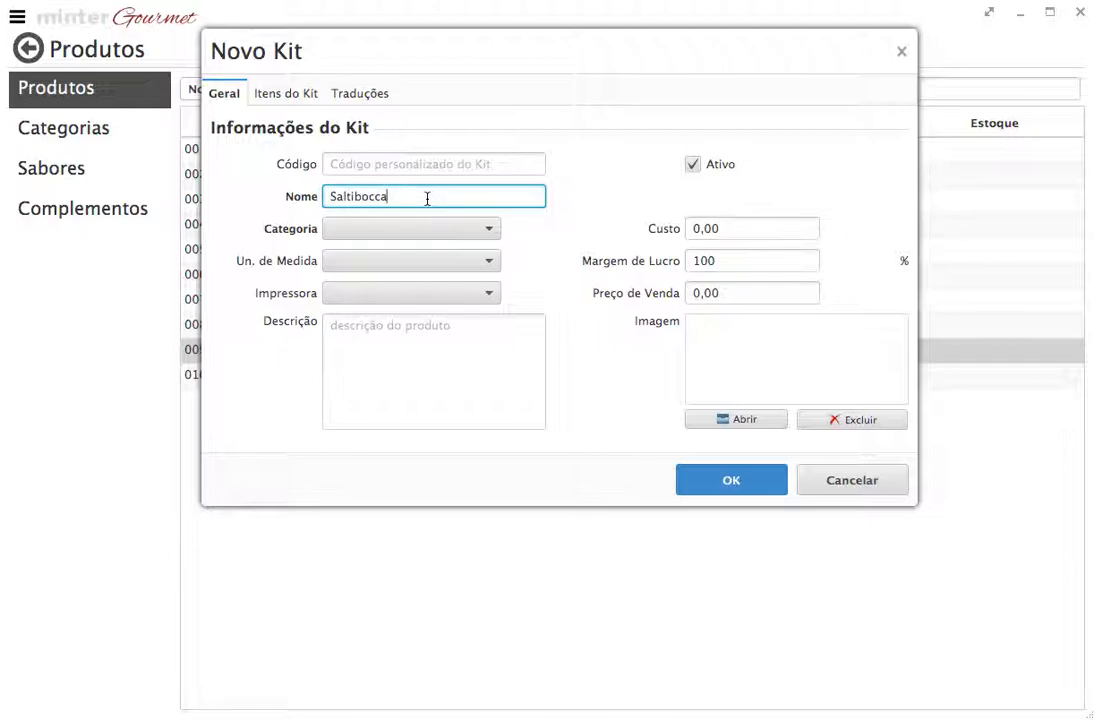
# Add a first kit item with Espaguete as an option
pyautogui.click(309, 95)
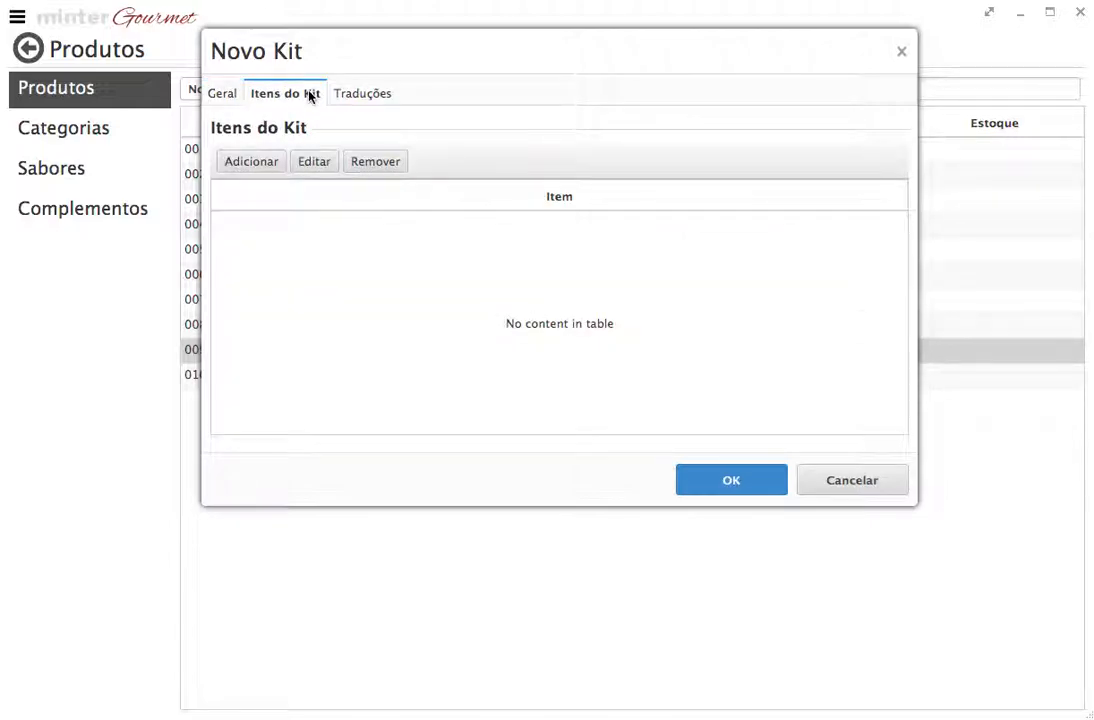
pyautogui.click(258, 164)
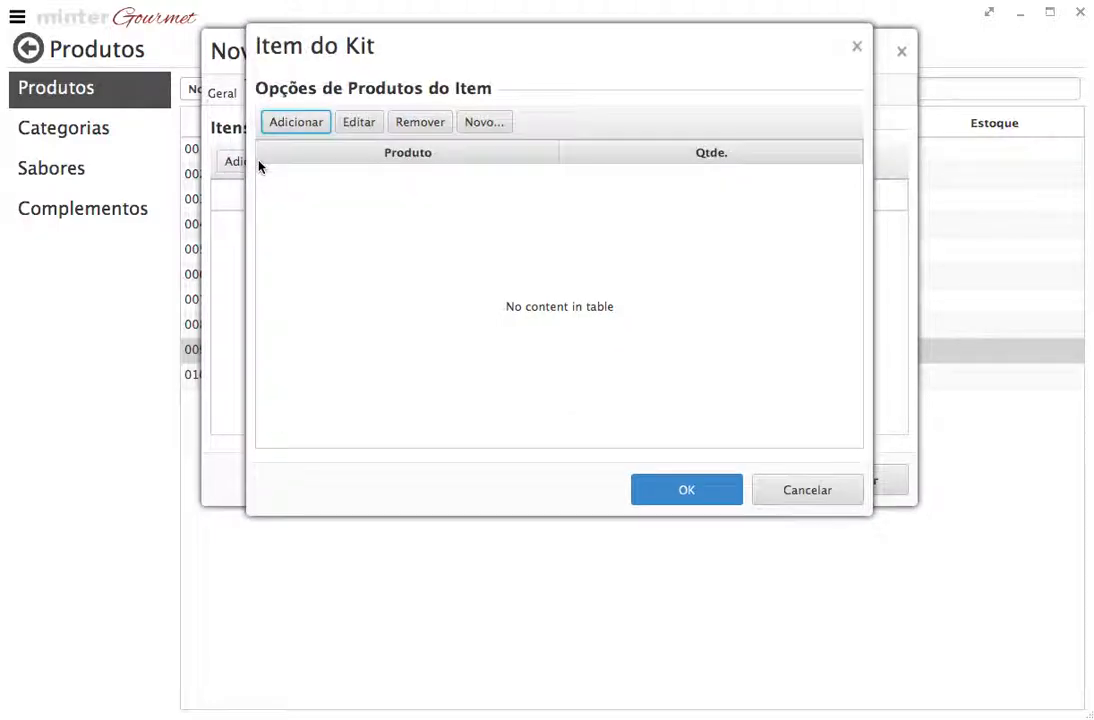
pyautogui.moveTo(289, 62); pyautogui.dragTo(515, 76)
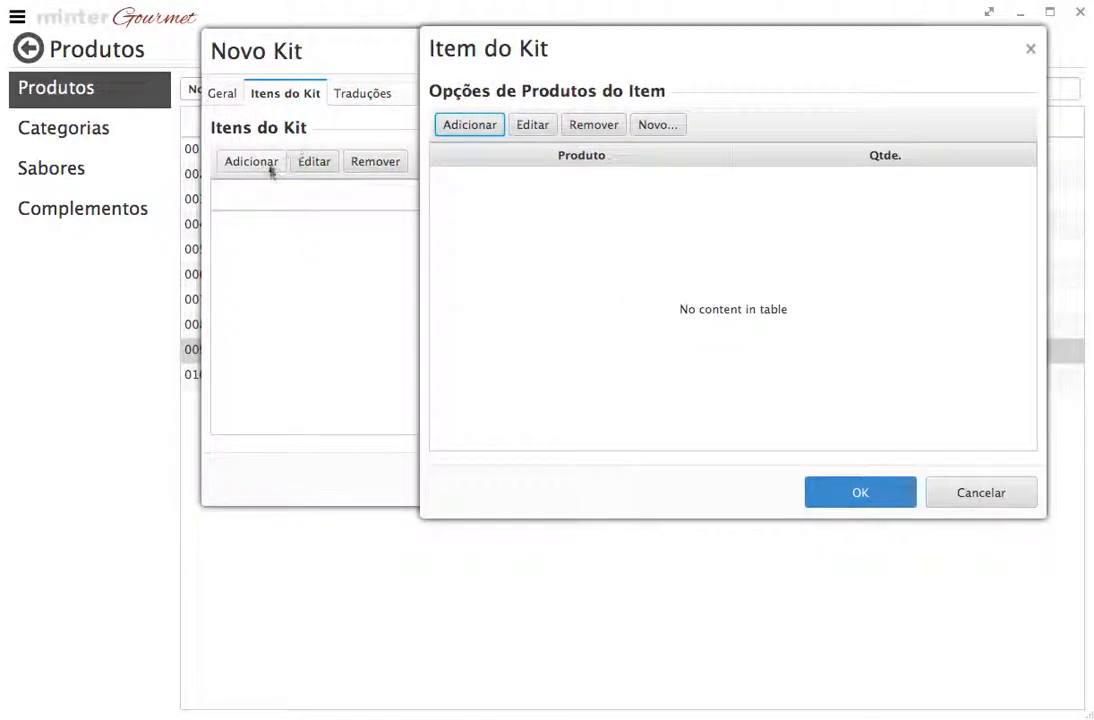
pyautogui.click(471, 127)
pyautogui.click(835, 98)
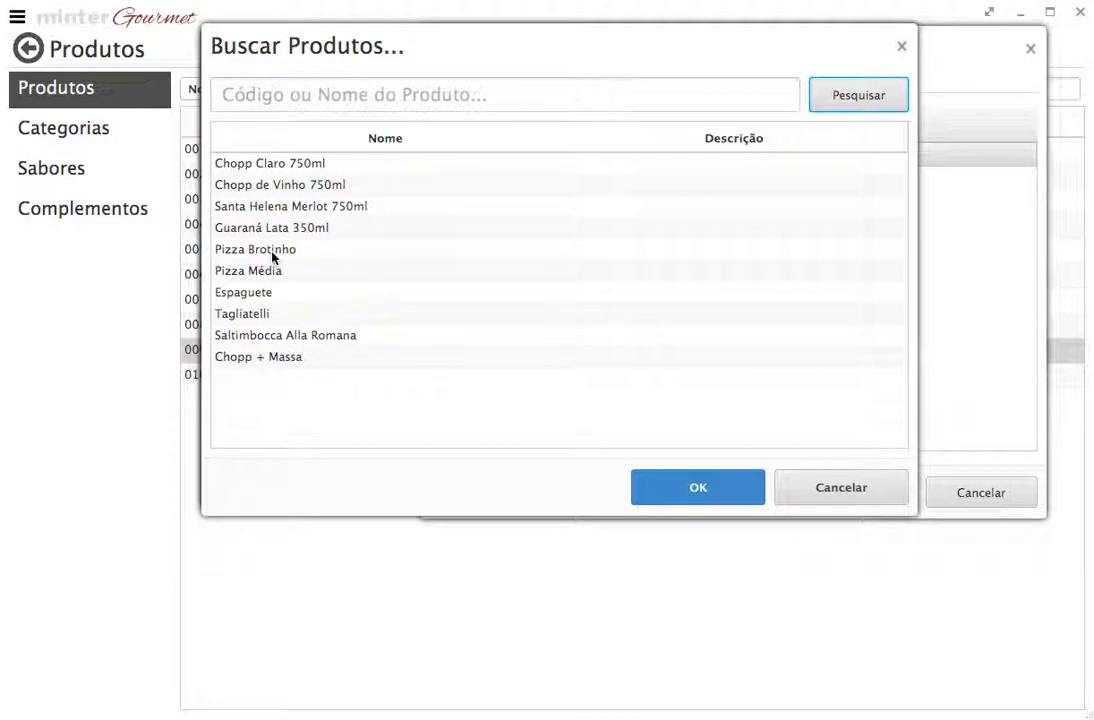
pyautogui.click(285, 255)
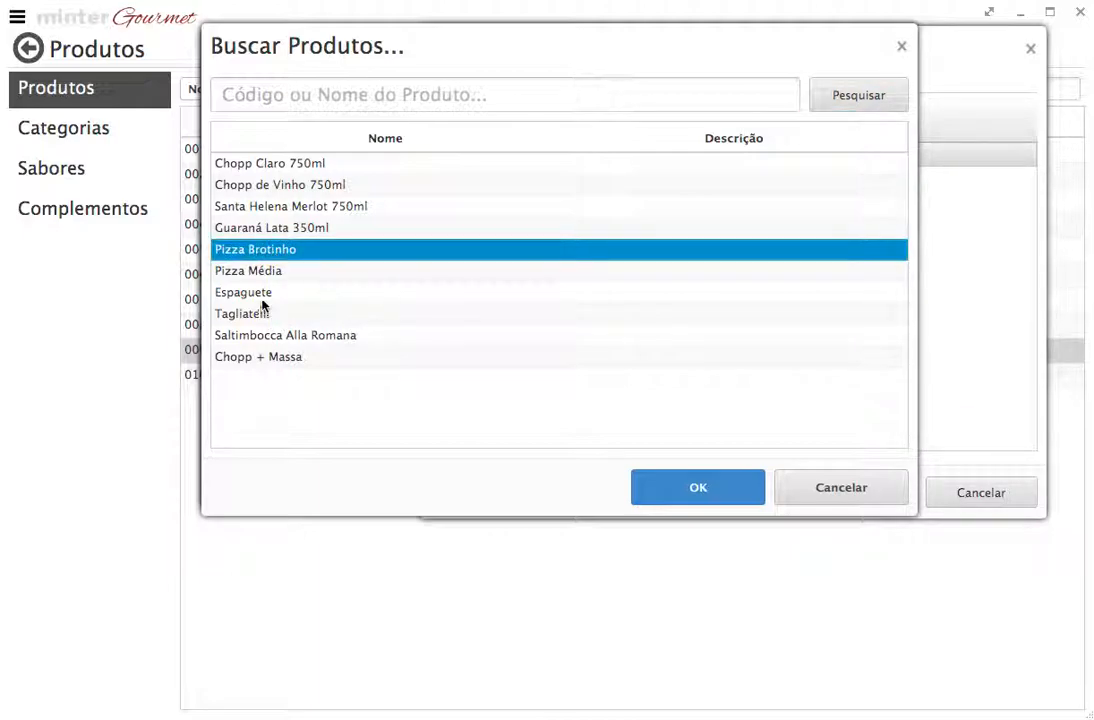
pyautogui.click(262, 296)
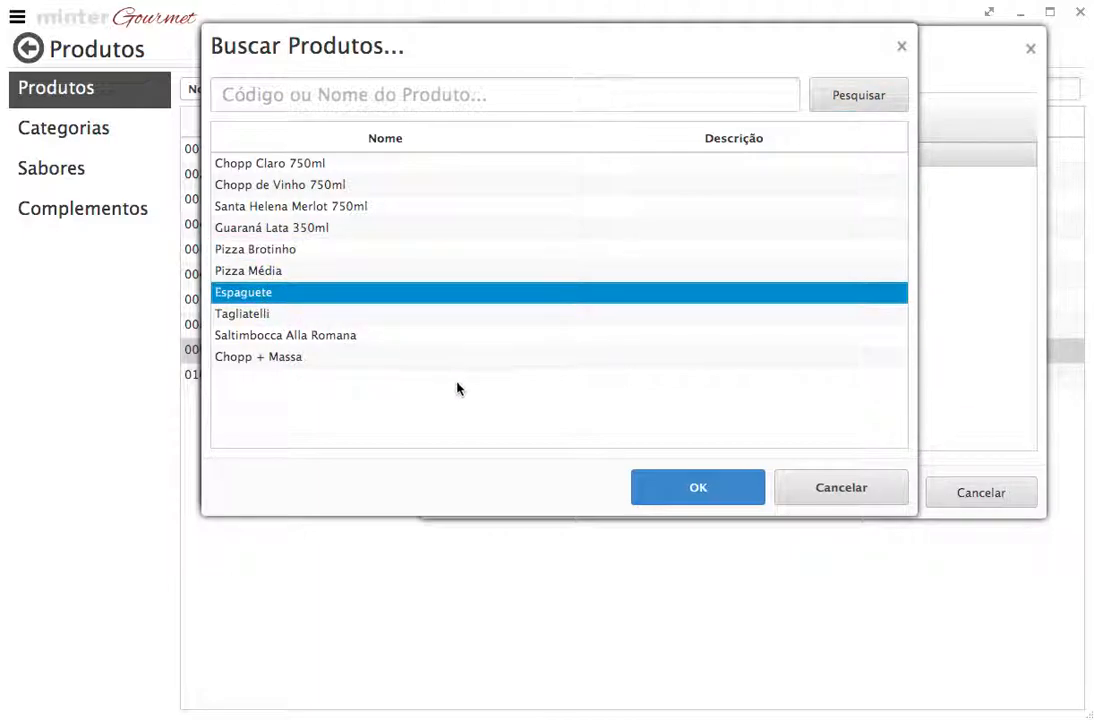
pyautogui.click(699, 491)
# Add Tagliatelli as the alternative to Espaguete and confirm the item
pyautogui.click(486, 126)
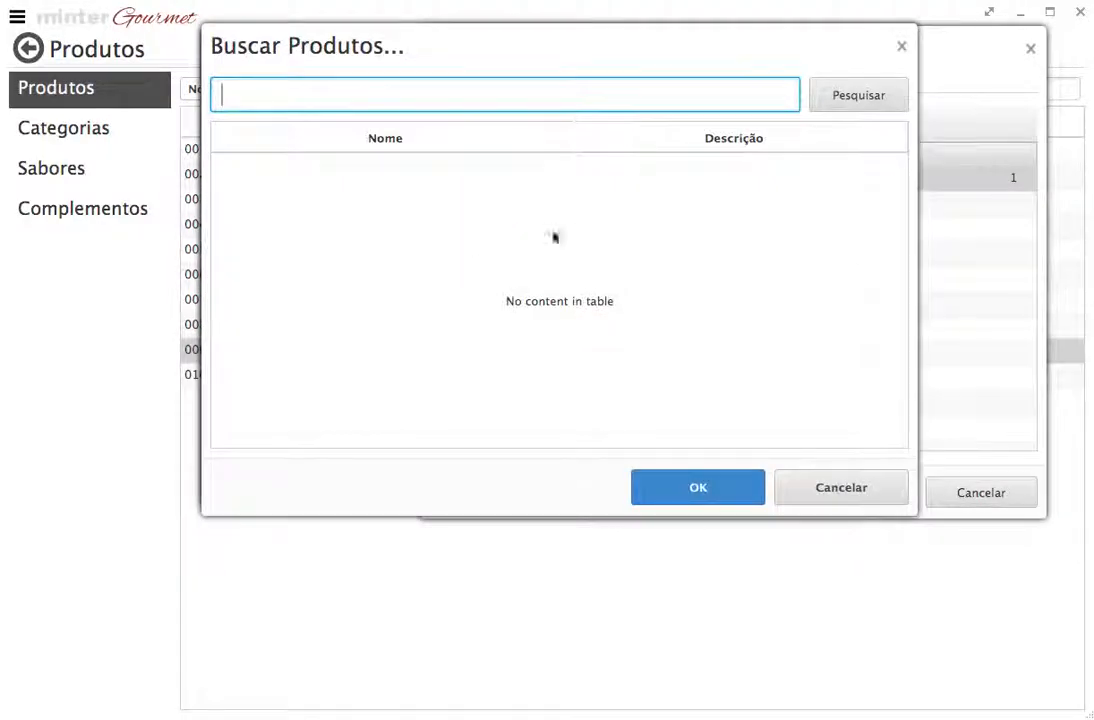
pyautogui.click(842, 99)
pyautogui.click(272, 315)
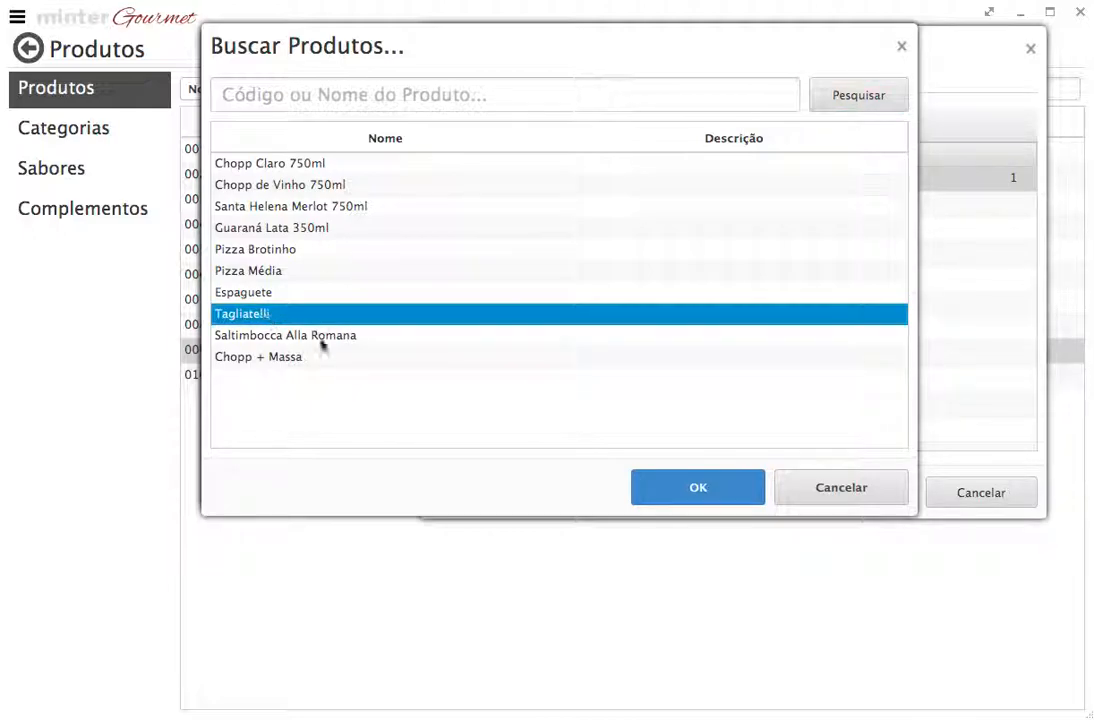
pyautogui.click(660, 488)
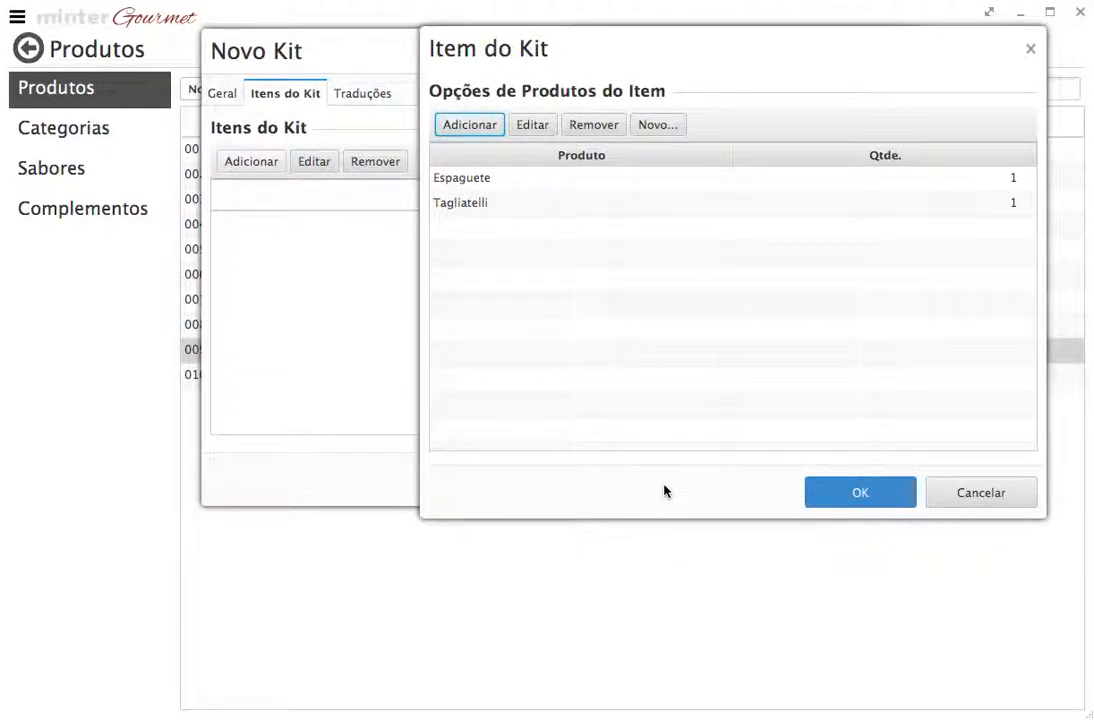
pyautogui.moveTo(564, 59); pyautogui.dragTo(630, 52)
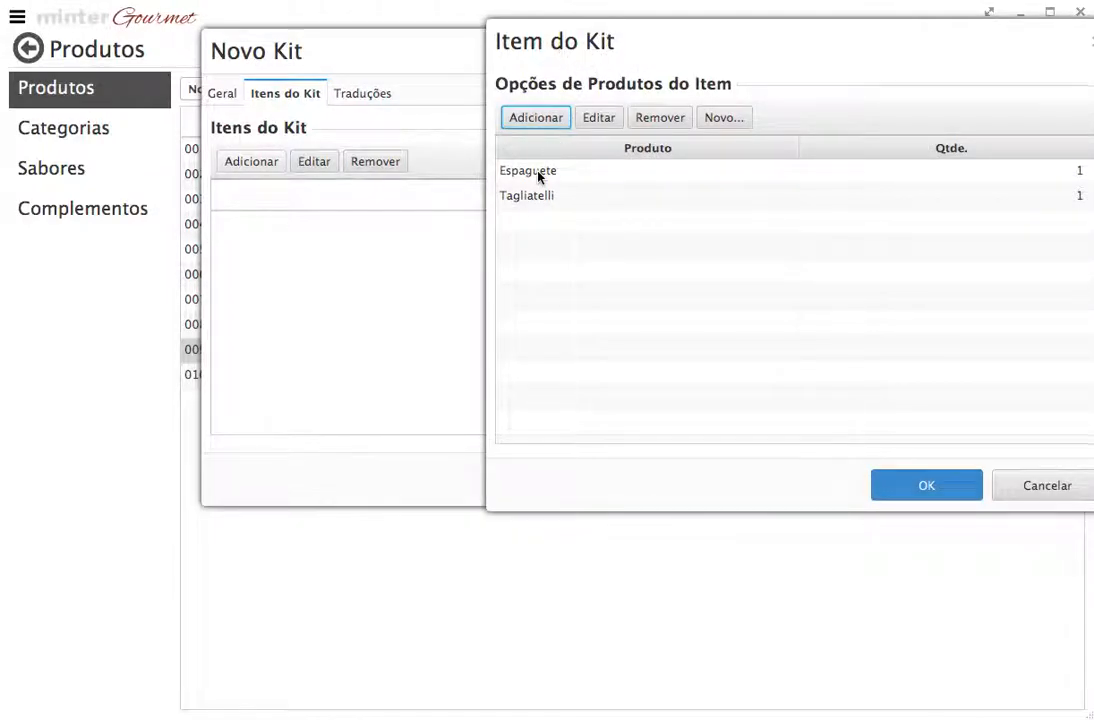
pyautogui.click(907, 482)
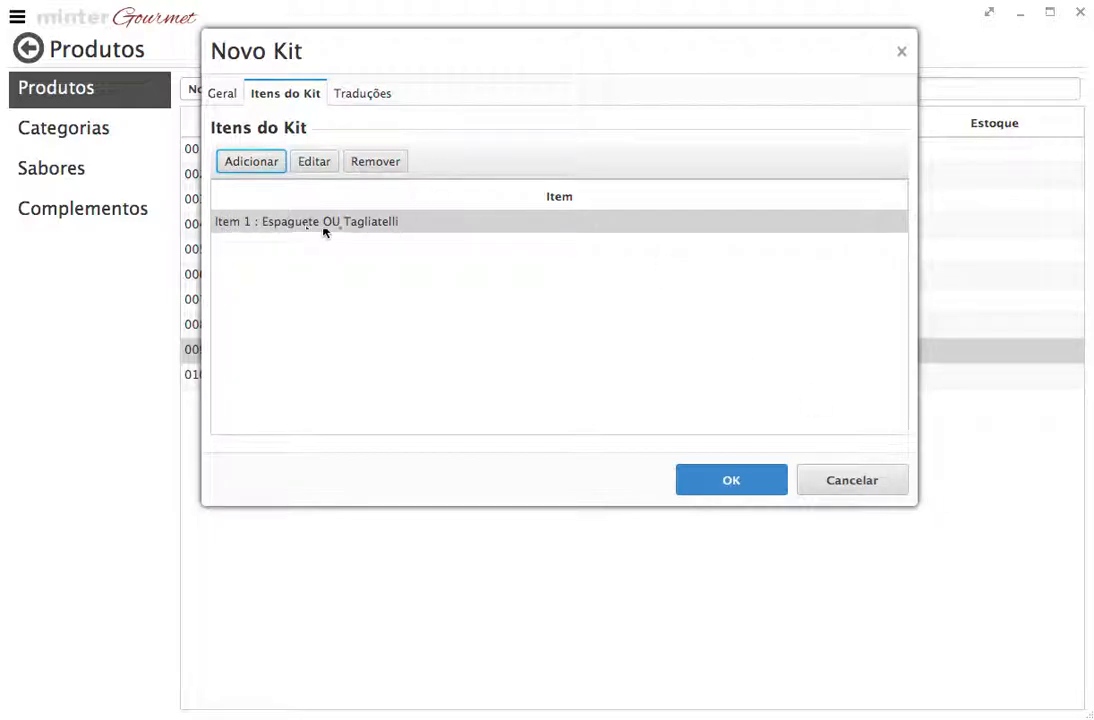
# Discard an empty kit item after rechecking the Espaguete OU Tagliatelli item's options
pyautogui.click(266, 168)
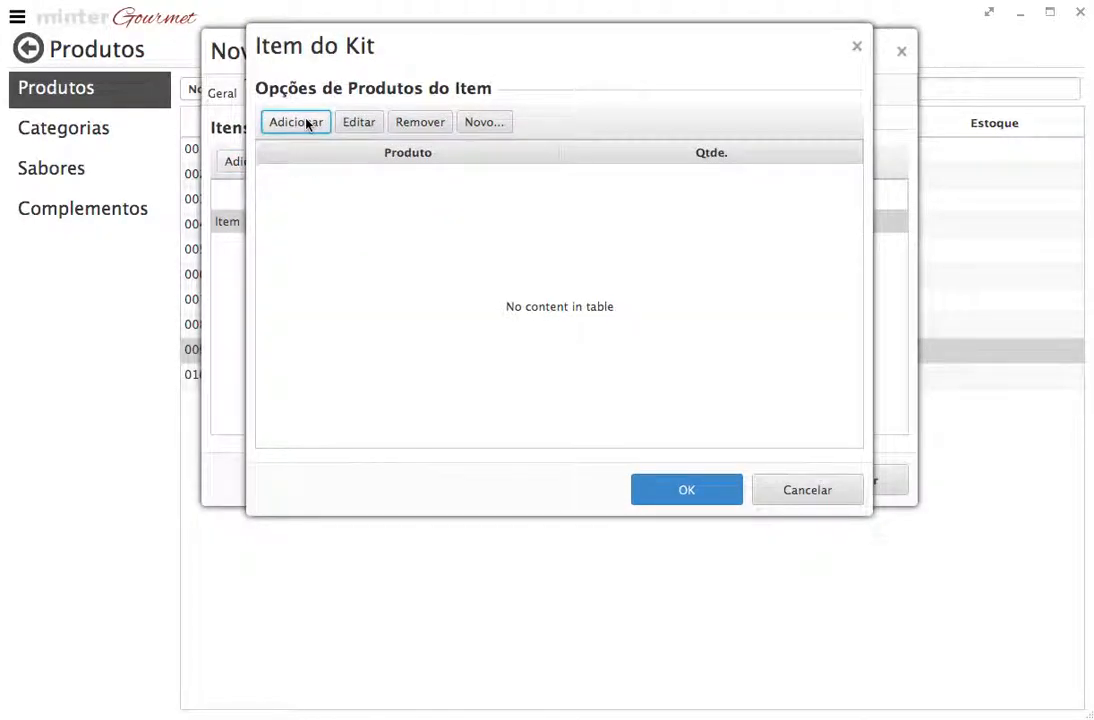
pyautogui.moveTo(298, 62); pyautogui.dragTo(512, 91)
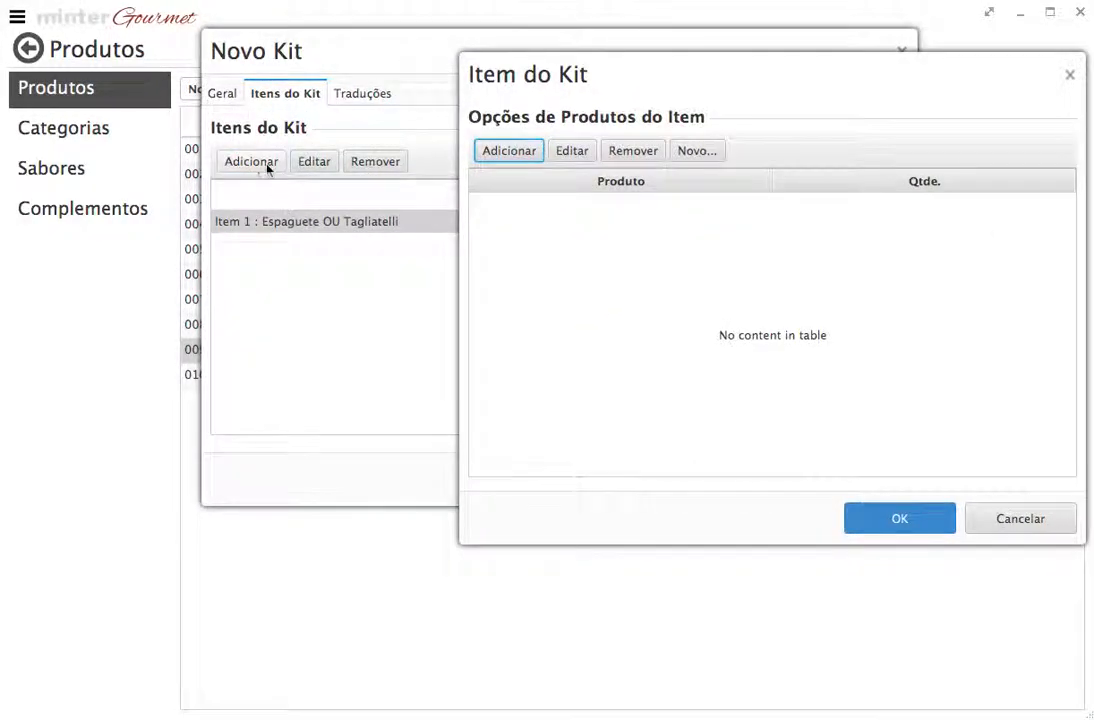
pyautogui.click(1018, 519)
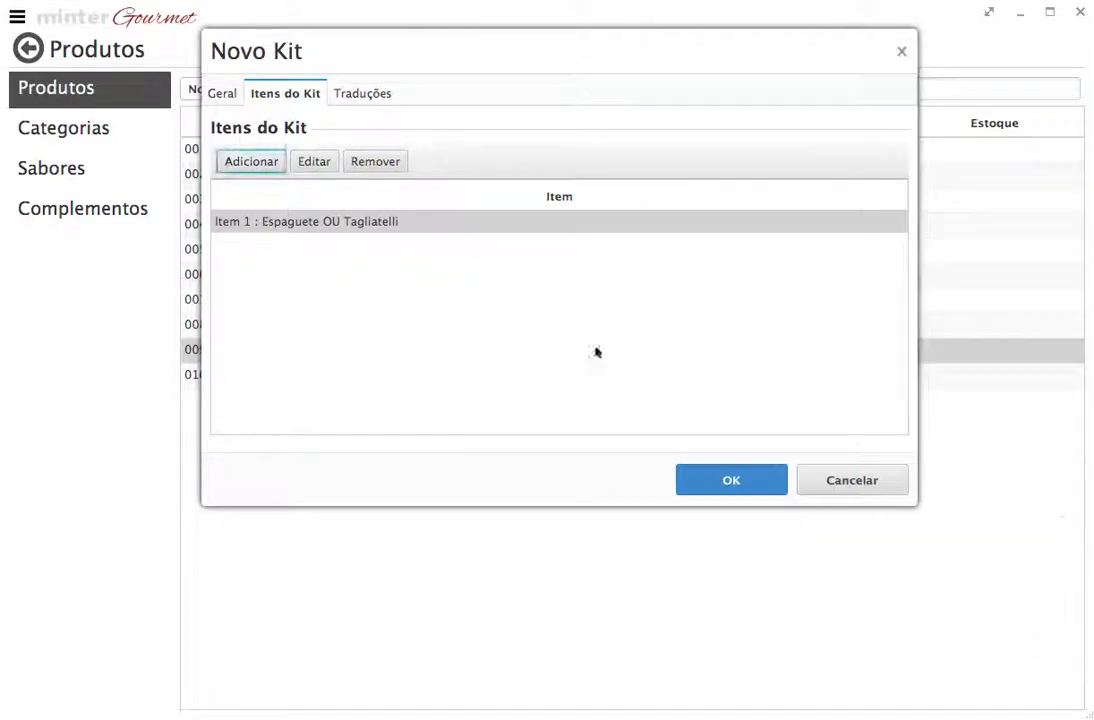
pyautogui.click(358, 221)
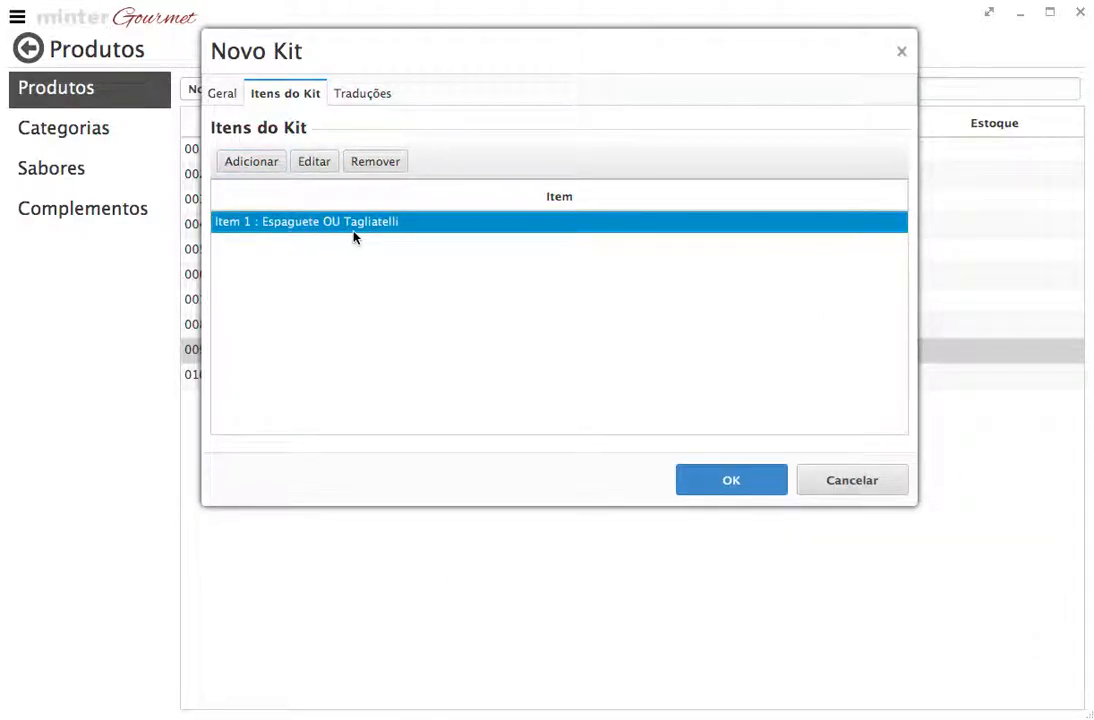
pyautogui.click(312, 163)
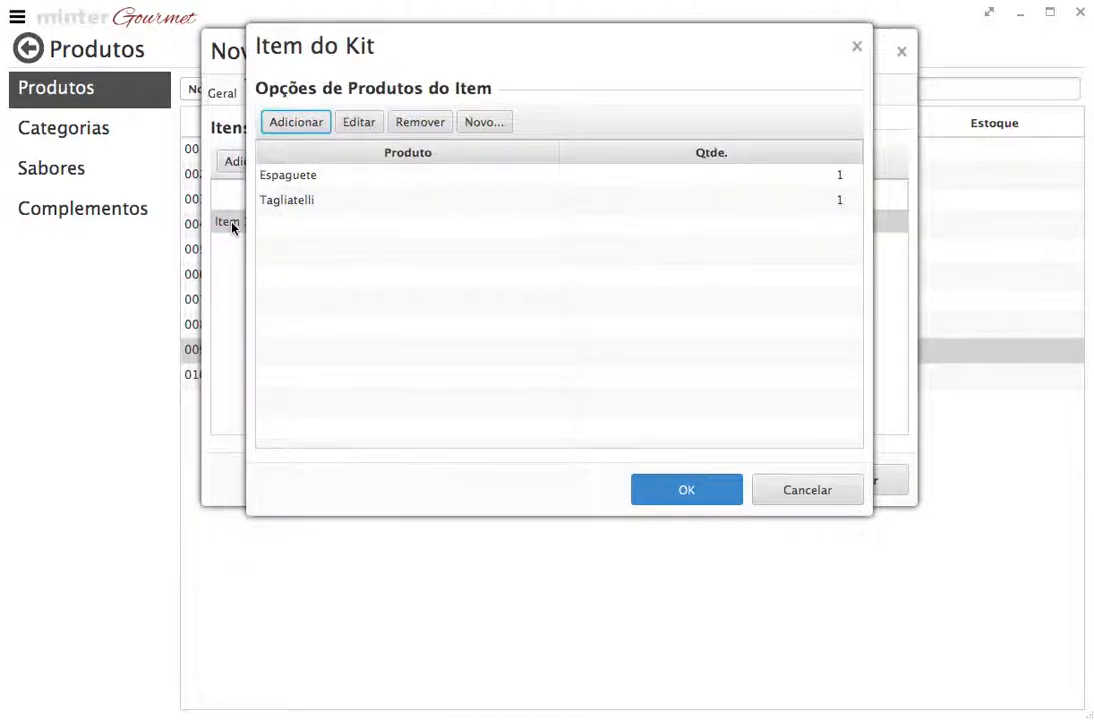
pyautogui.click(836, 500)
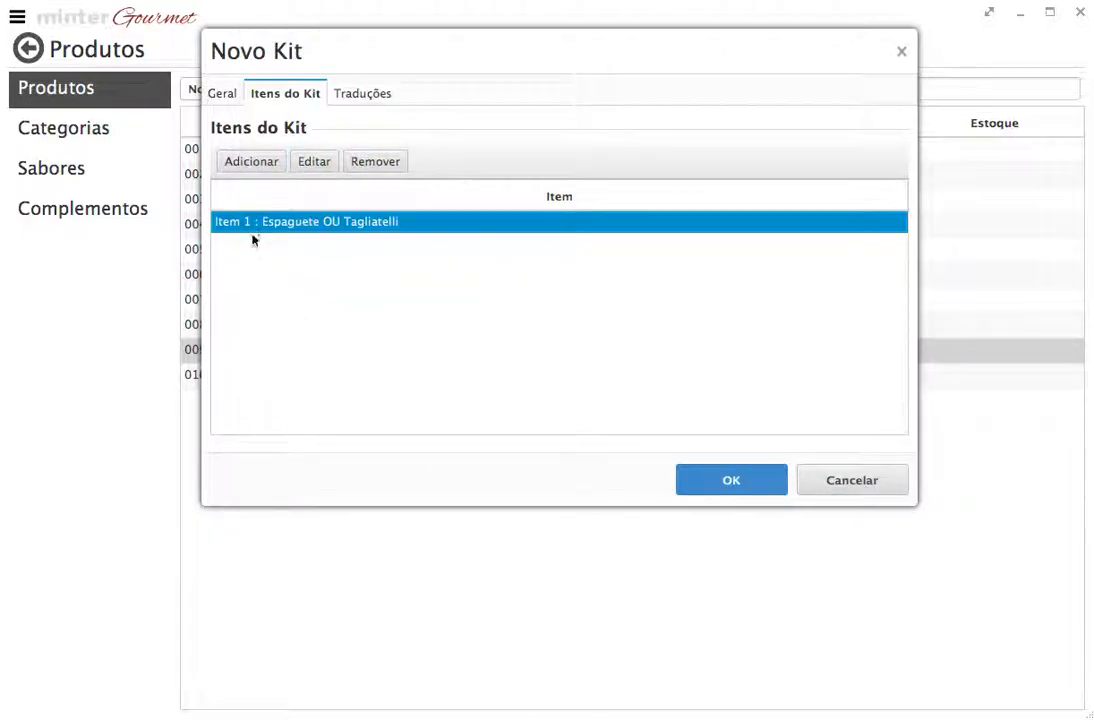
# Start a new kit item and add Chopp Claro 750ml as its first option
pyautogui.click(266, 163)
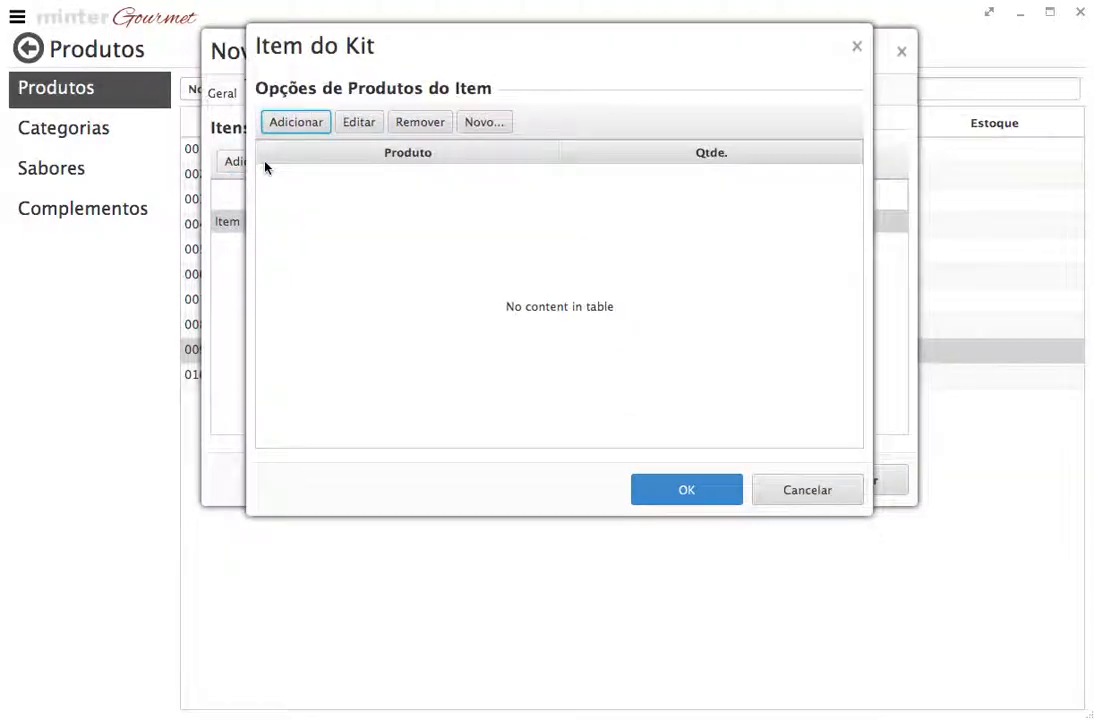
pyautogui.click(300, 126)
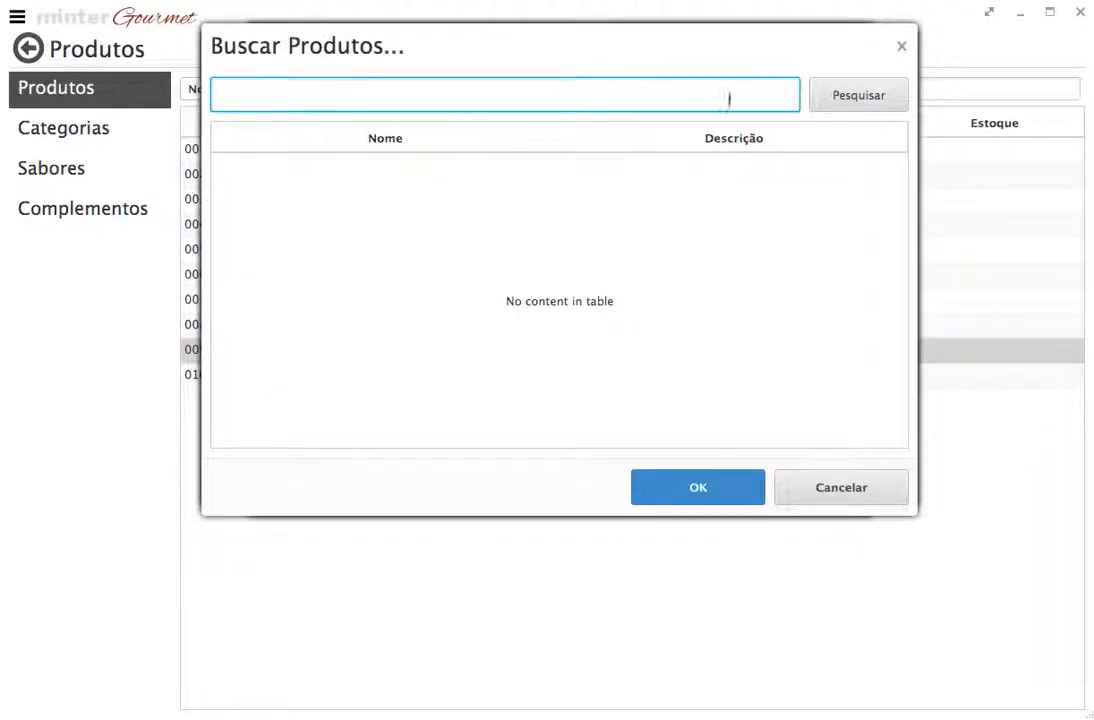
pyautogui.click(843, 95)
pyautogui.click(262, 163)
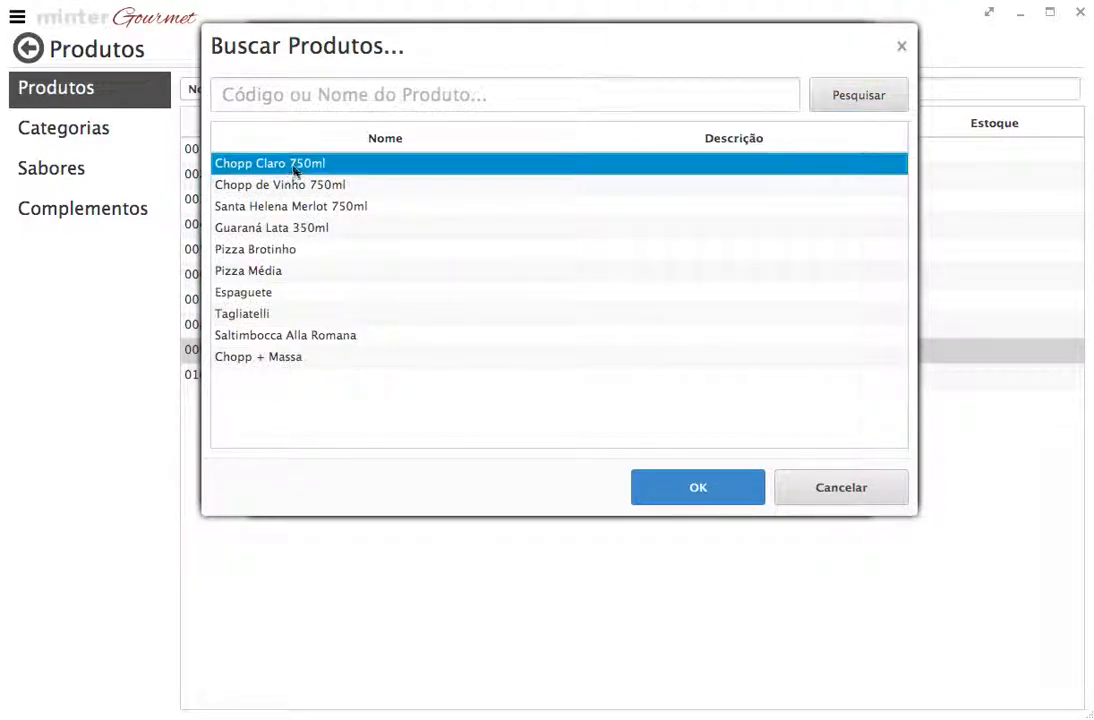
pyautogui.click(686, 488)
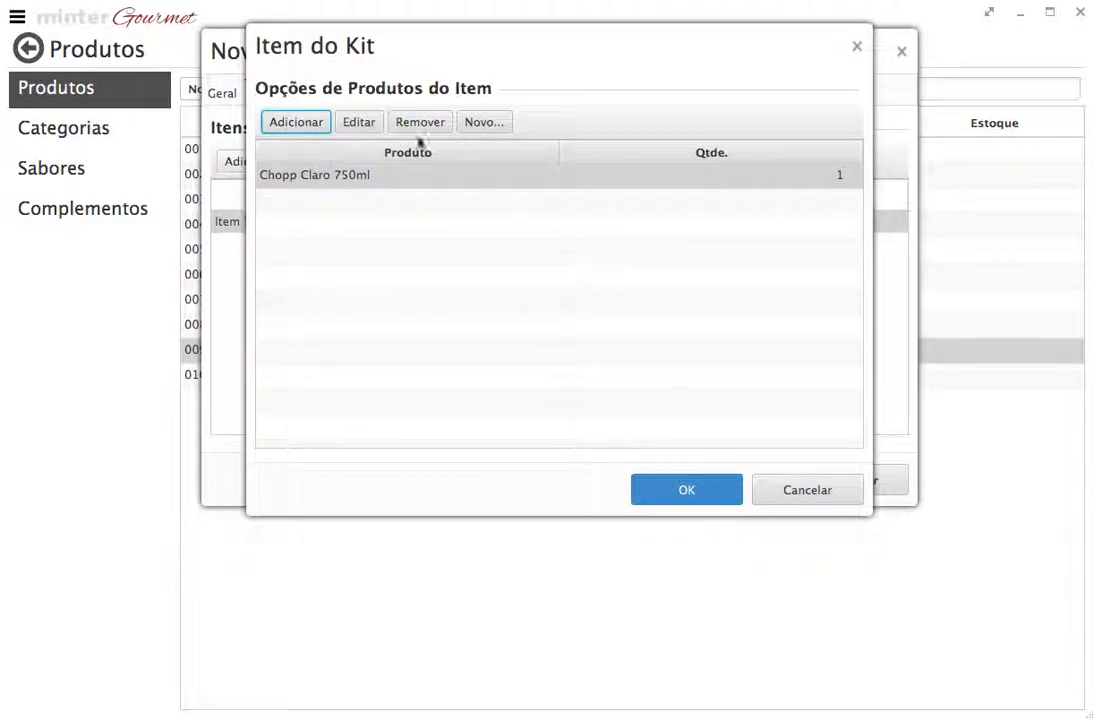
# Add Chopp de Vinho 750ml as the alternative option and save the item
pyautogui.click(318, 124)
pyautogui.click(840, 95)
pyautogui.click(333, 184)
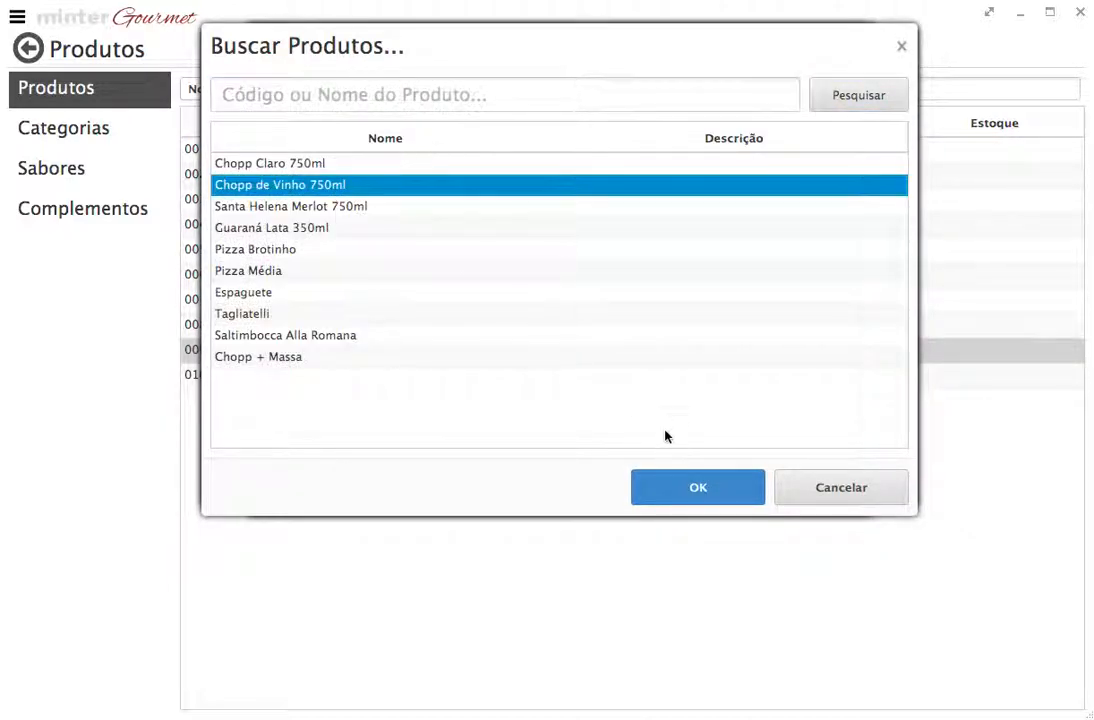
pyautogui.click(686, 487)
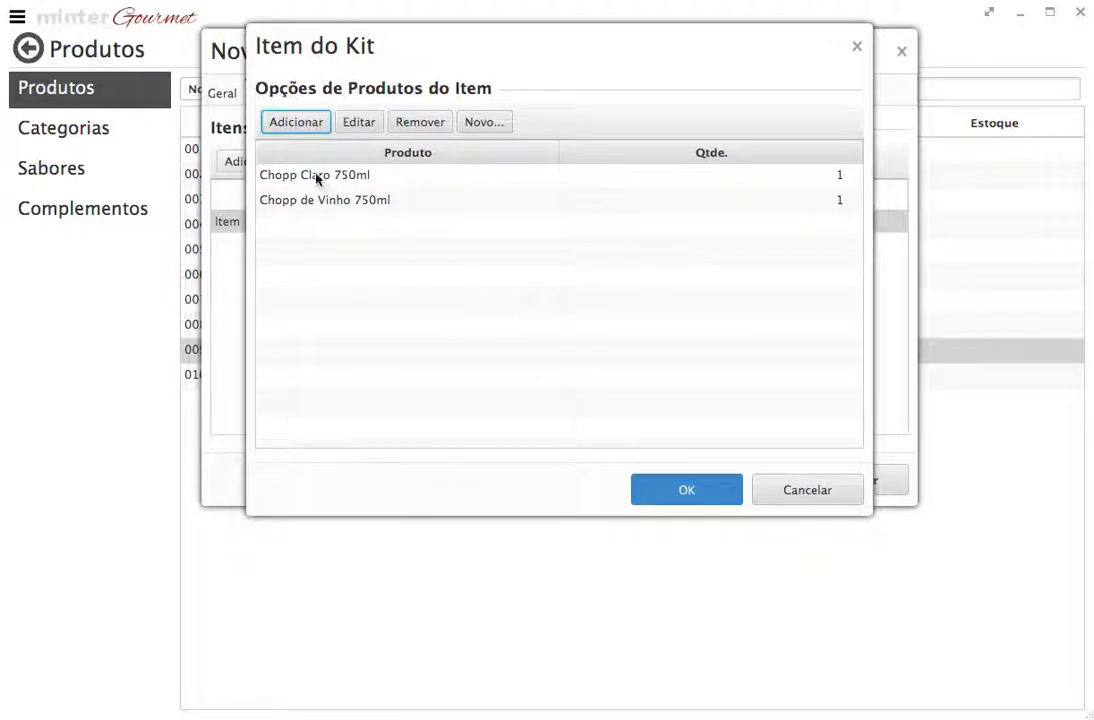
pyautogui.moveTo(288, 70); pyautogui.dragTo(450, 70)
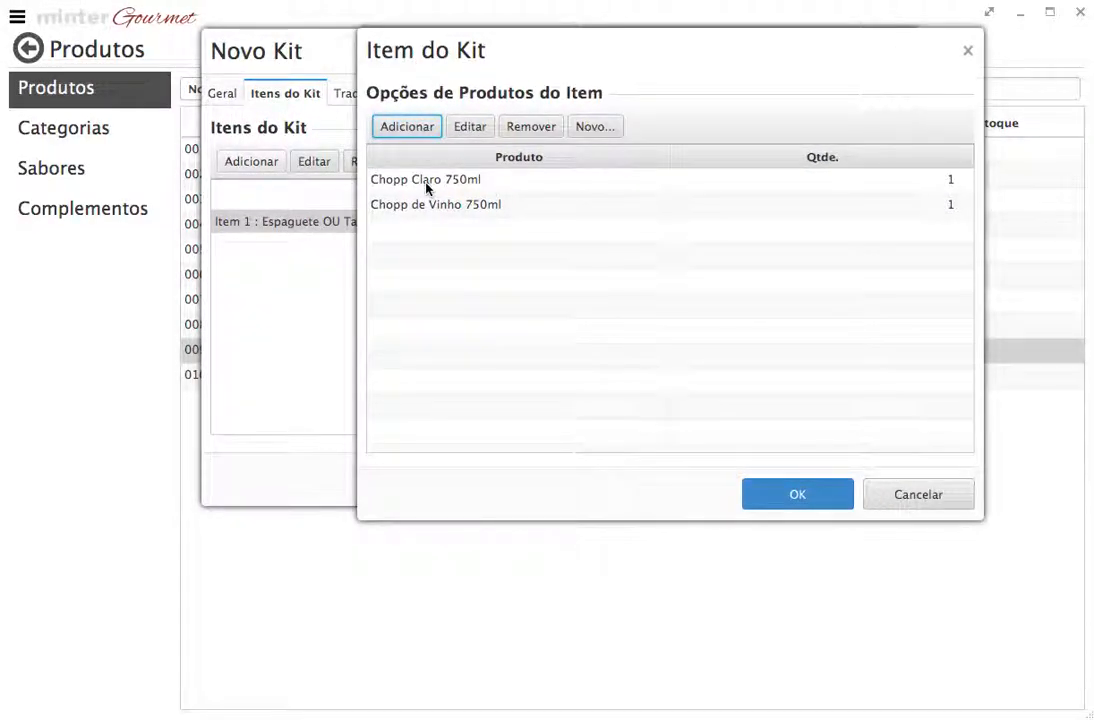
pyautogui.click(787, 491)
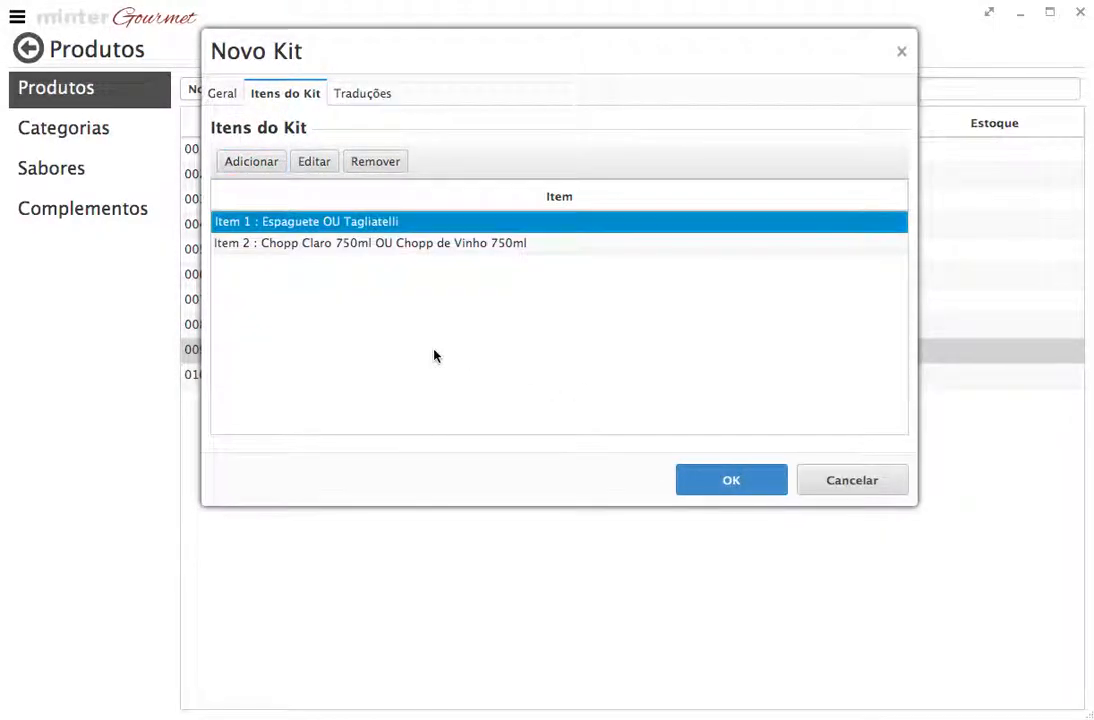
# Review the kit name and Items 1 and 2, then cancel the Novo Kit unsaved
pyautogui.click(222, 93)
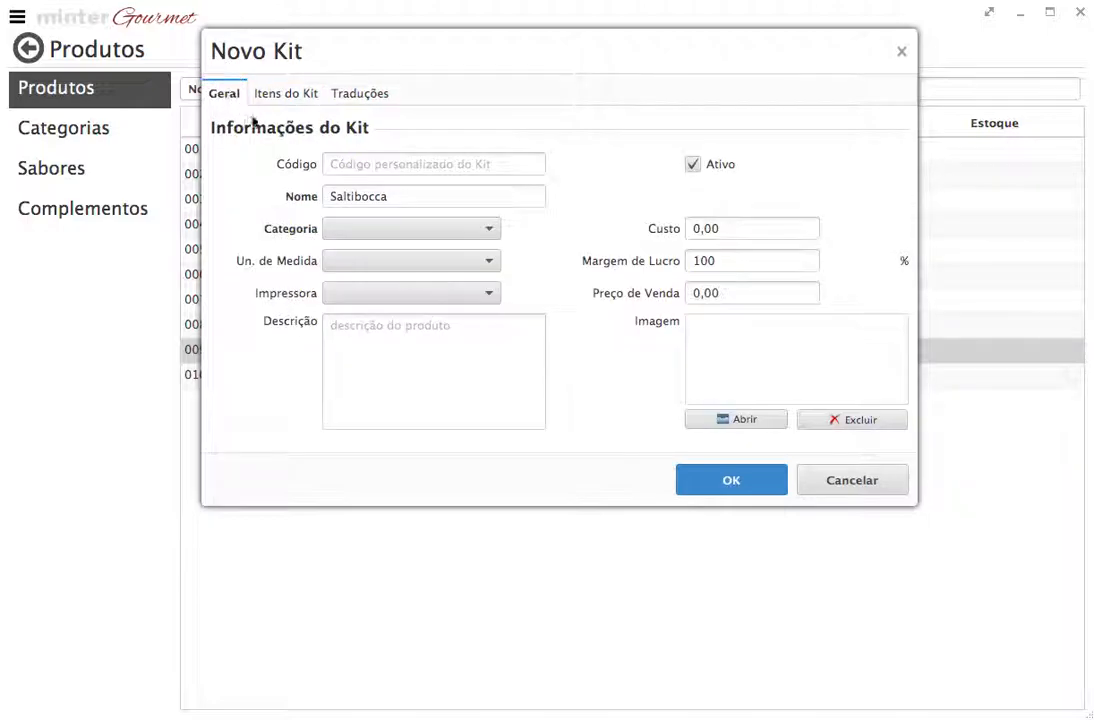
pyautogui.click(414, 202)
pyautogui.moveTo(414, 202); pyautogui.dragTo(332, 200)
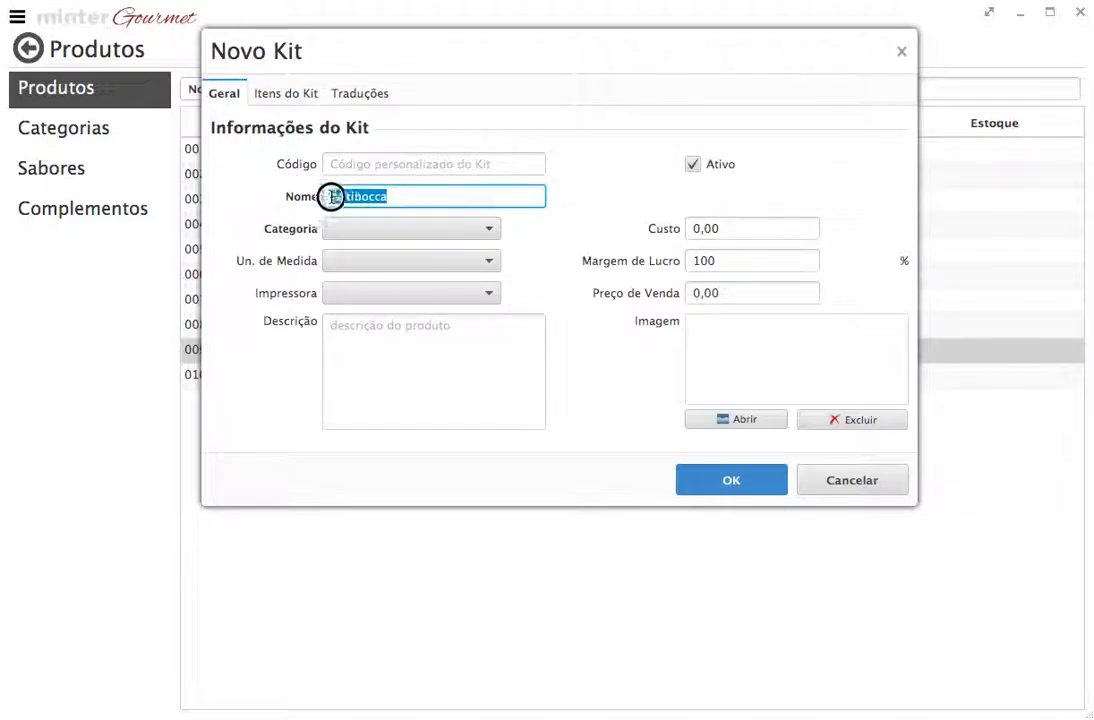
pyautogui.click(295, 94)
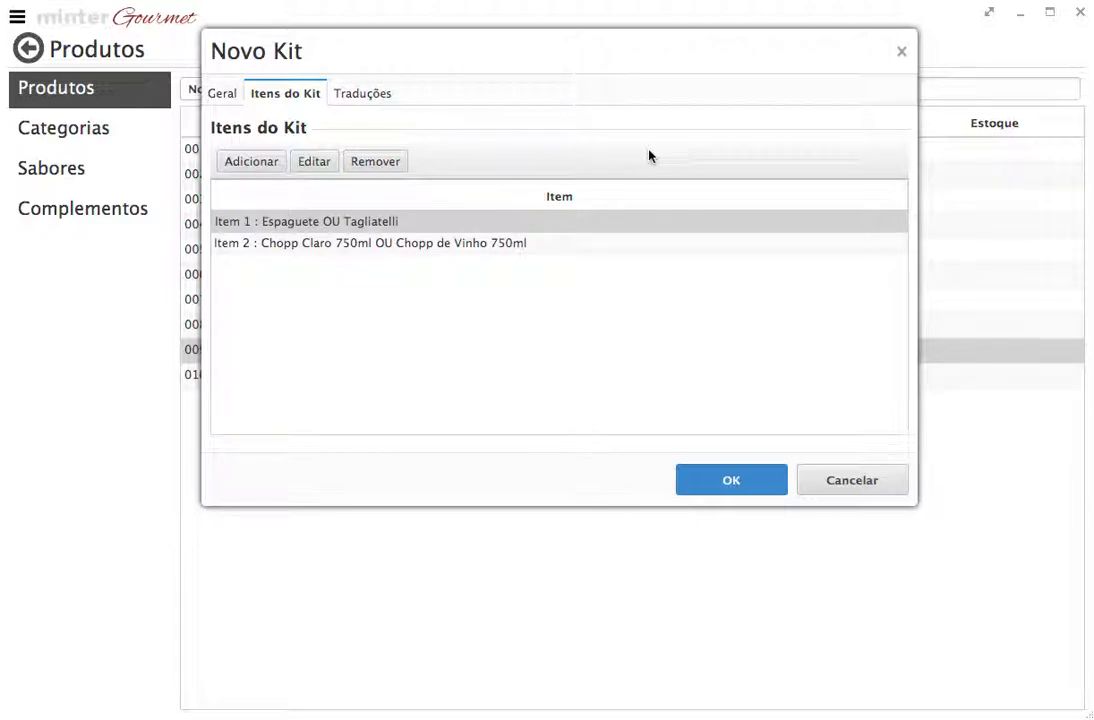
pyautogui.click(271, 246)
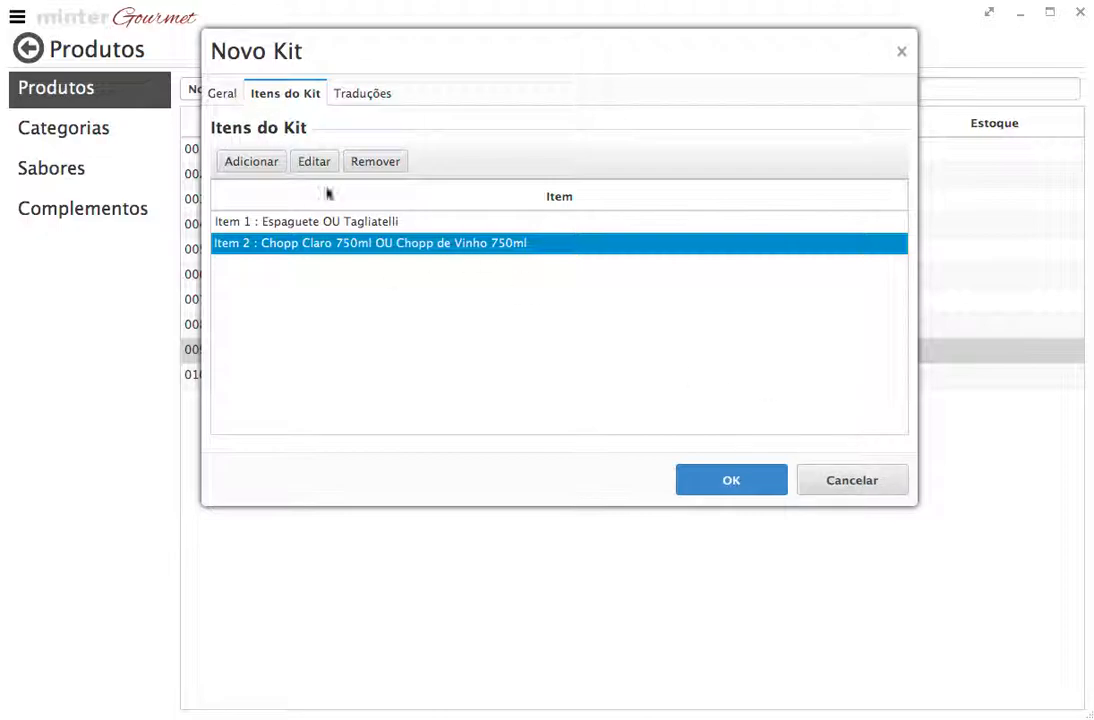
pyautogui.click(278, 226)
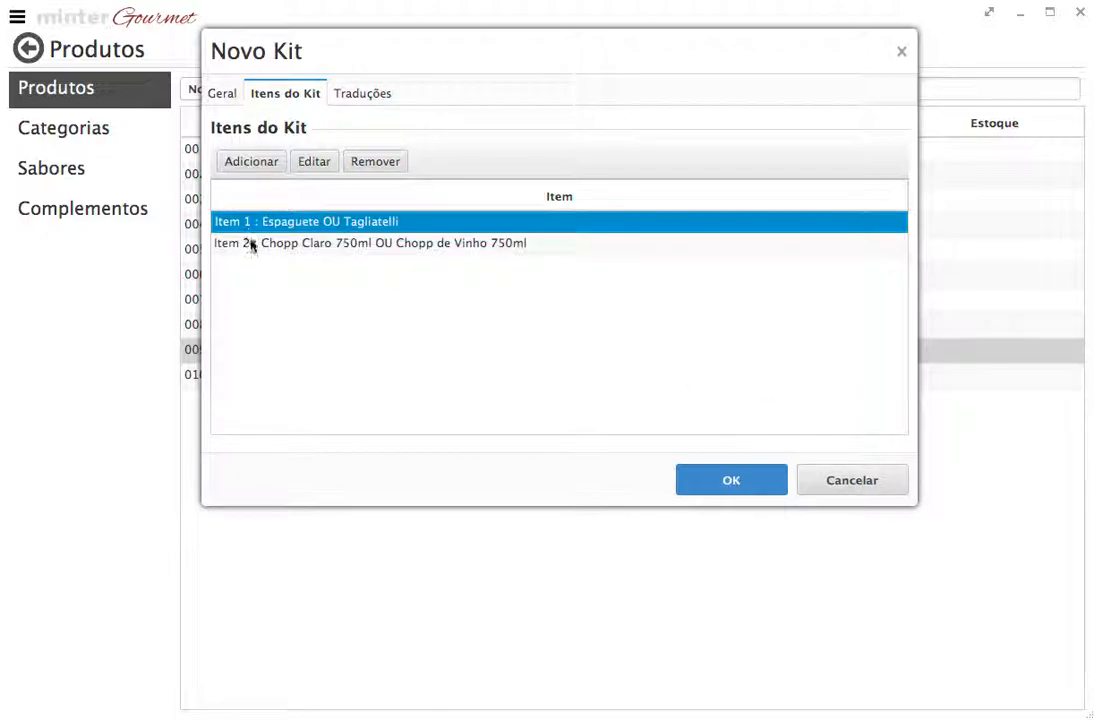
pyautogui.click(245, 249)
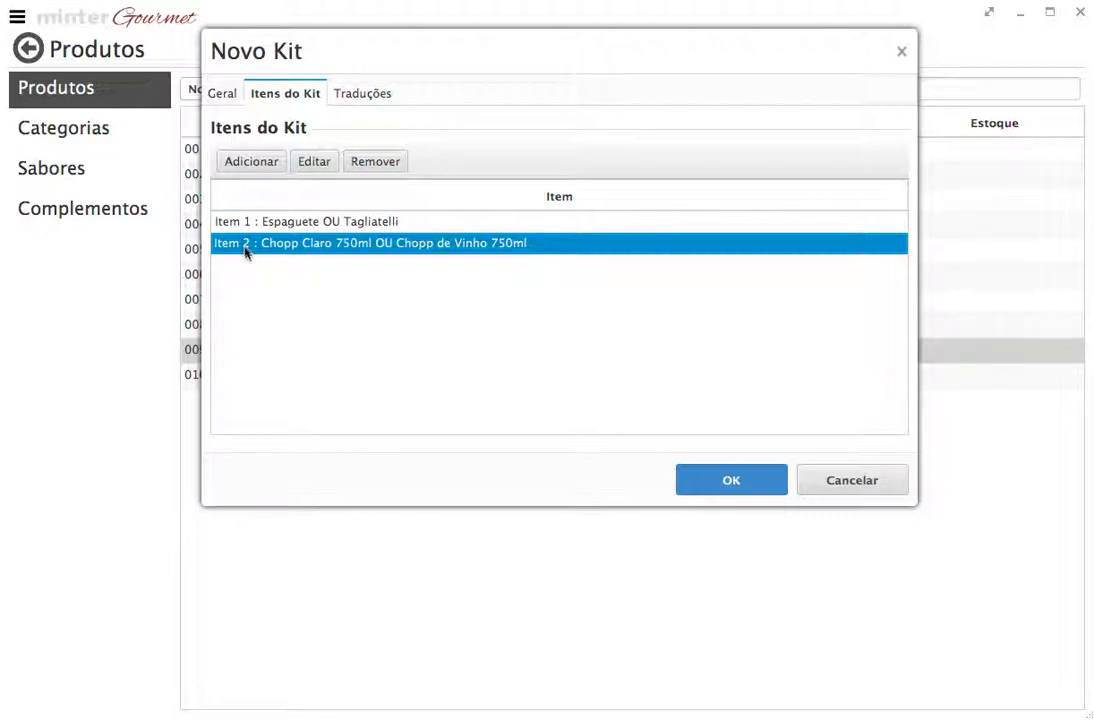
pyautogui.click(212, 94)
pyautogui.click(838, 480)
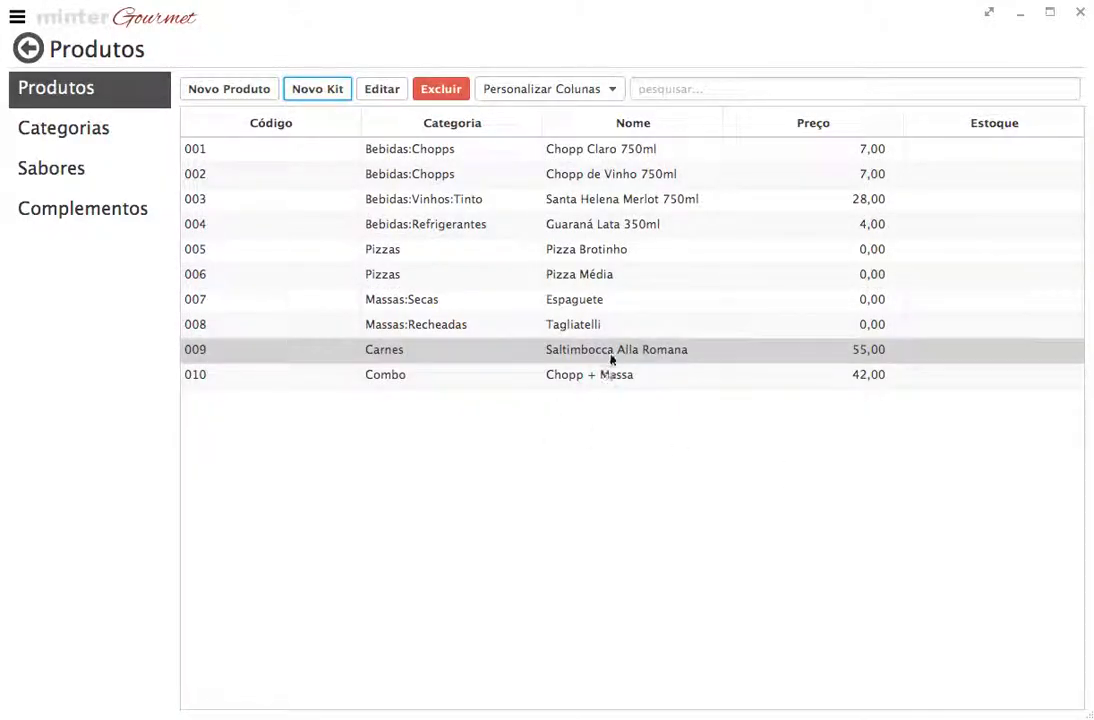
pyautogui.click(610, 355)
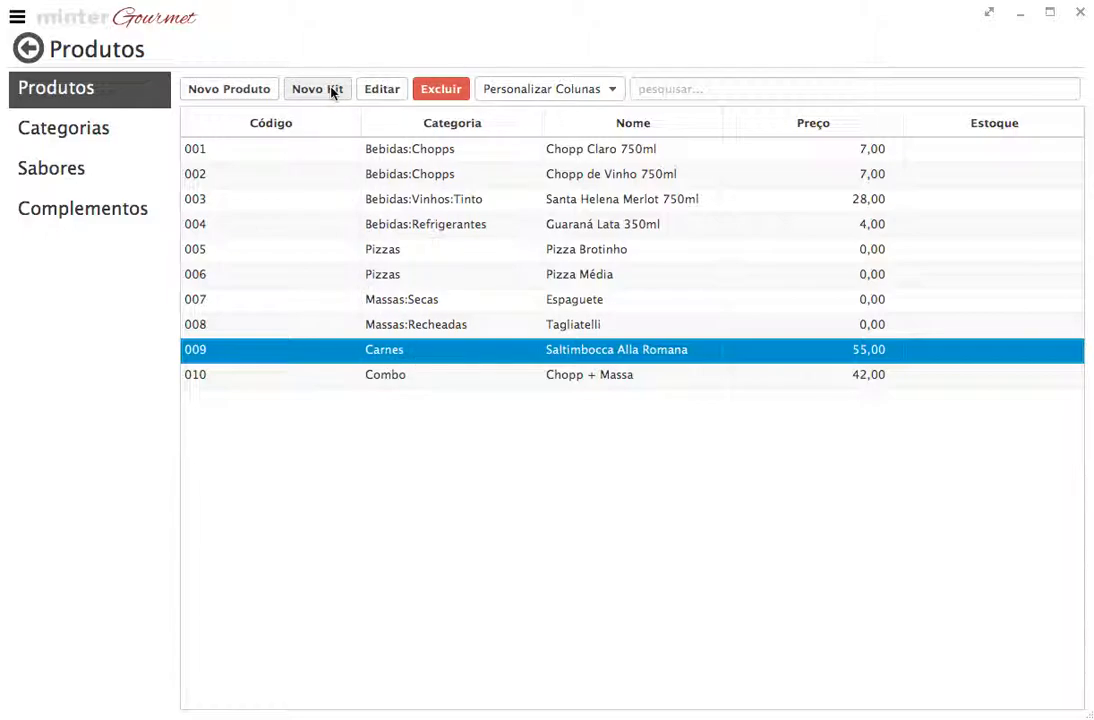
pyautogui.click(420, 324)
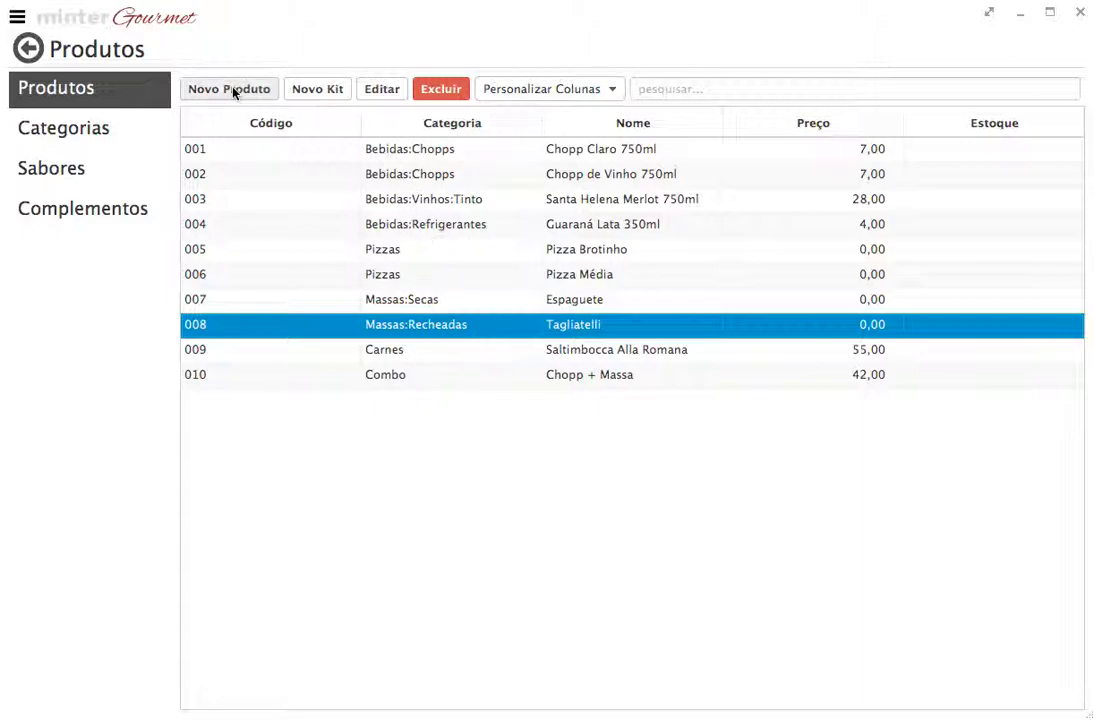
pyautogui.click(398, 350)
pyautogui.click(381, 89)
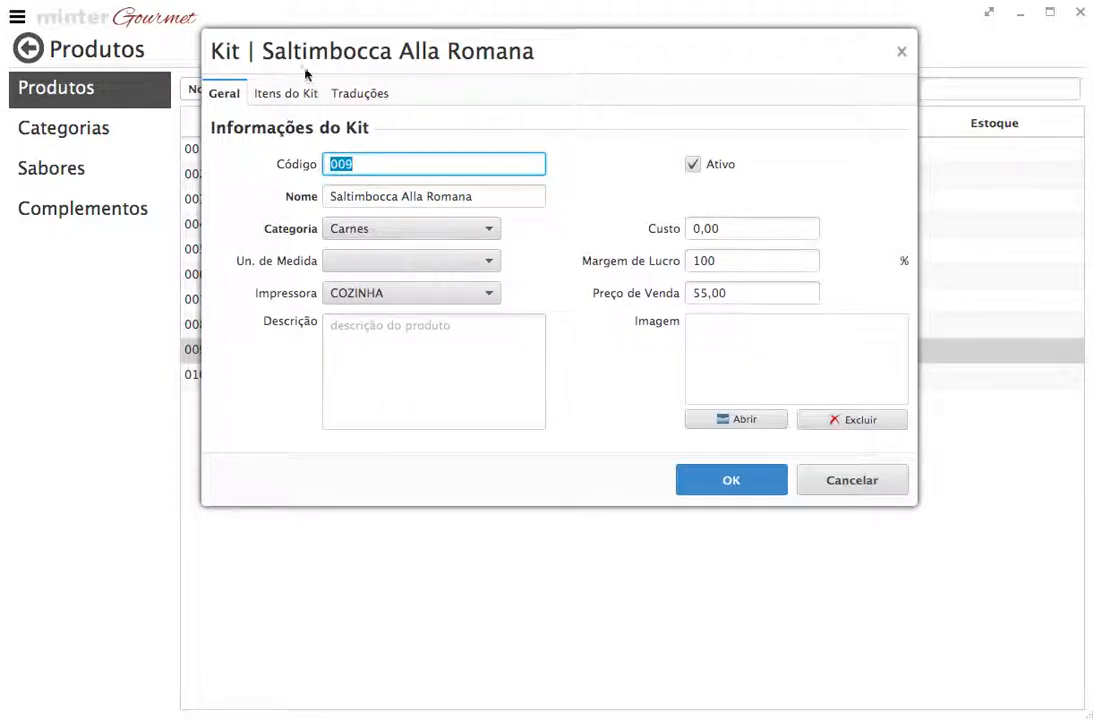
pyautogui.click(286, 95)
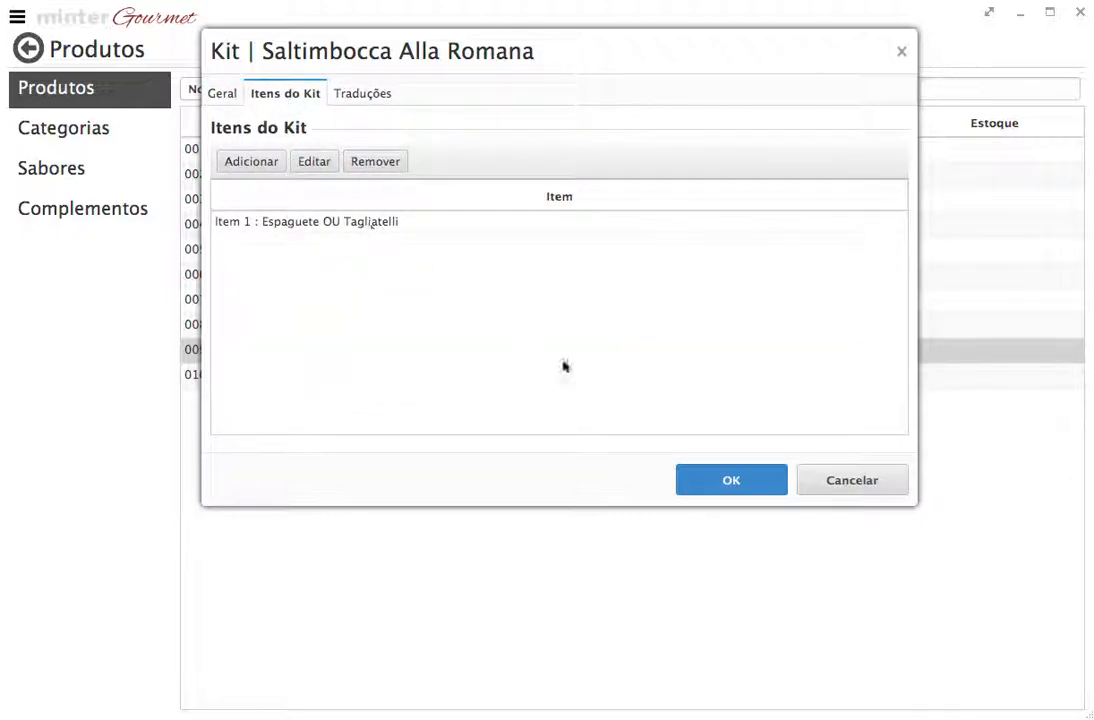
pyautogui.click(831, 482)
pyautogui.click(468, 377)
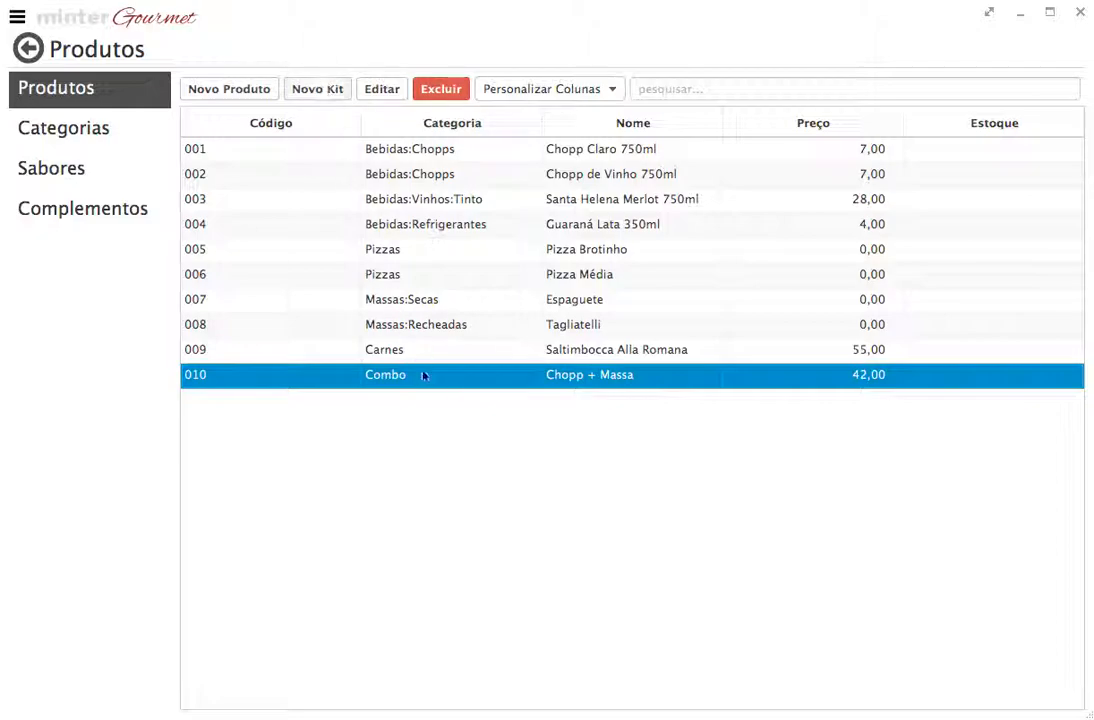
pyautogui.click(381, 89)
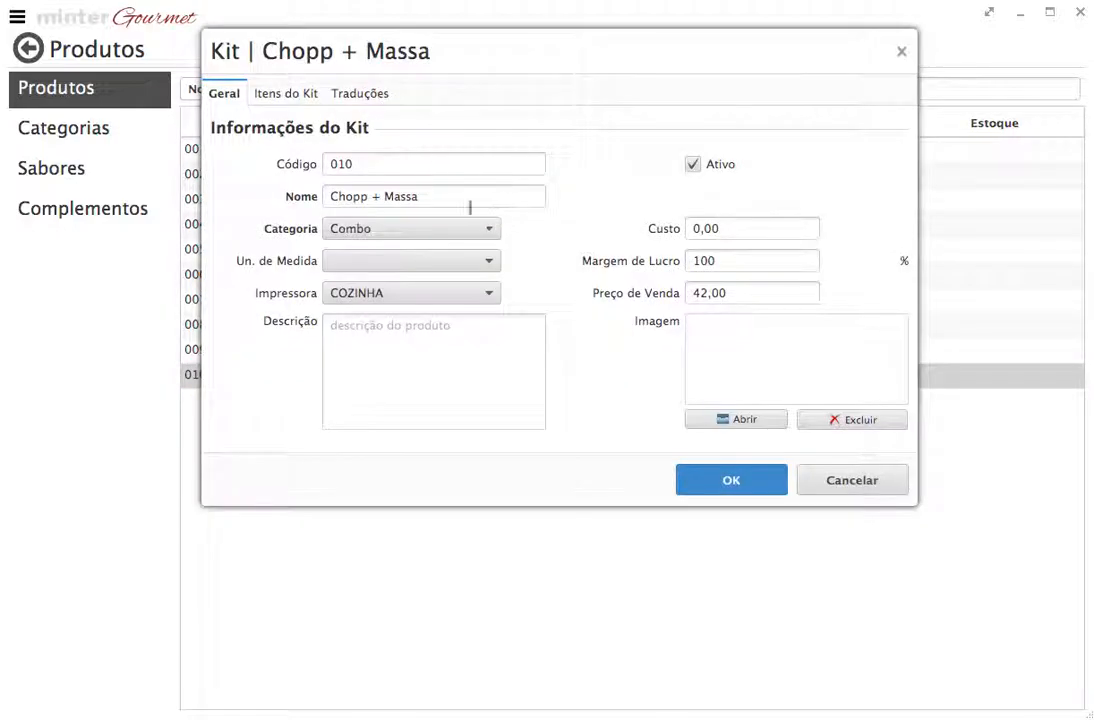
pyautogui.click(299, 96)
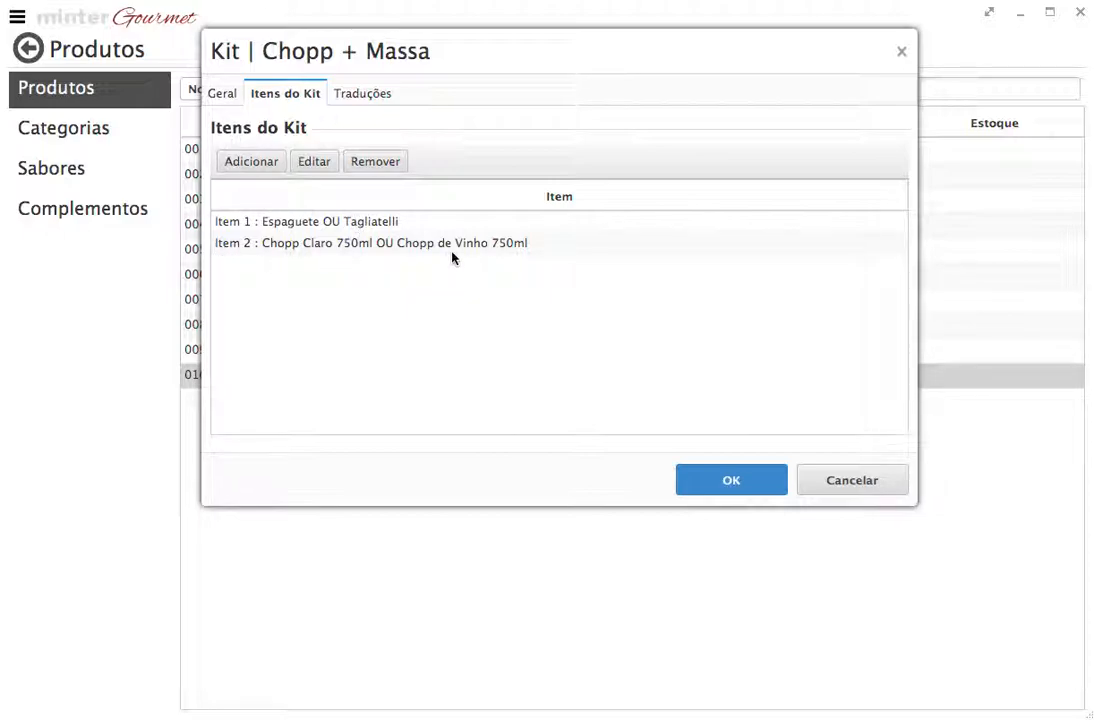
pyautogui.click(220, 97)
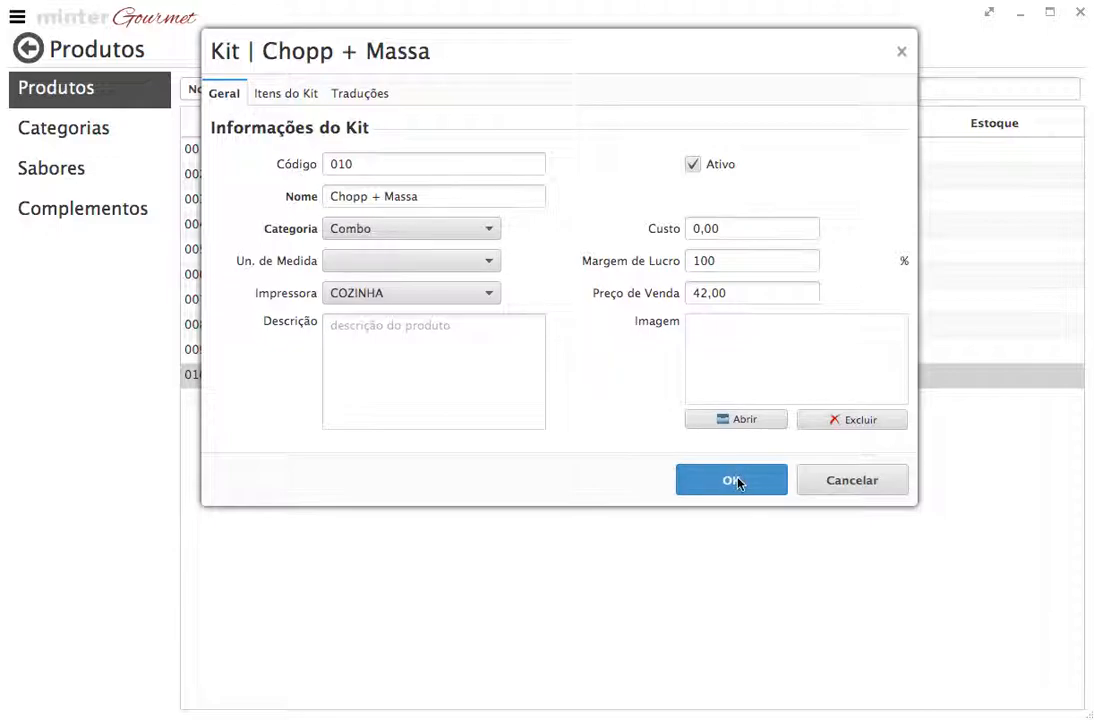
pyautogui.click(813, 481)
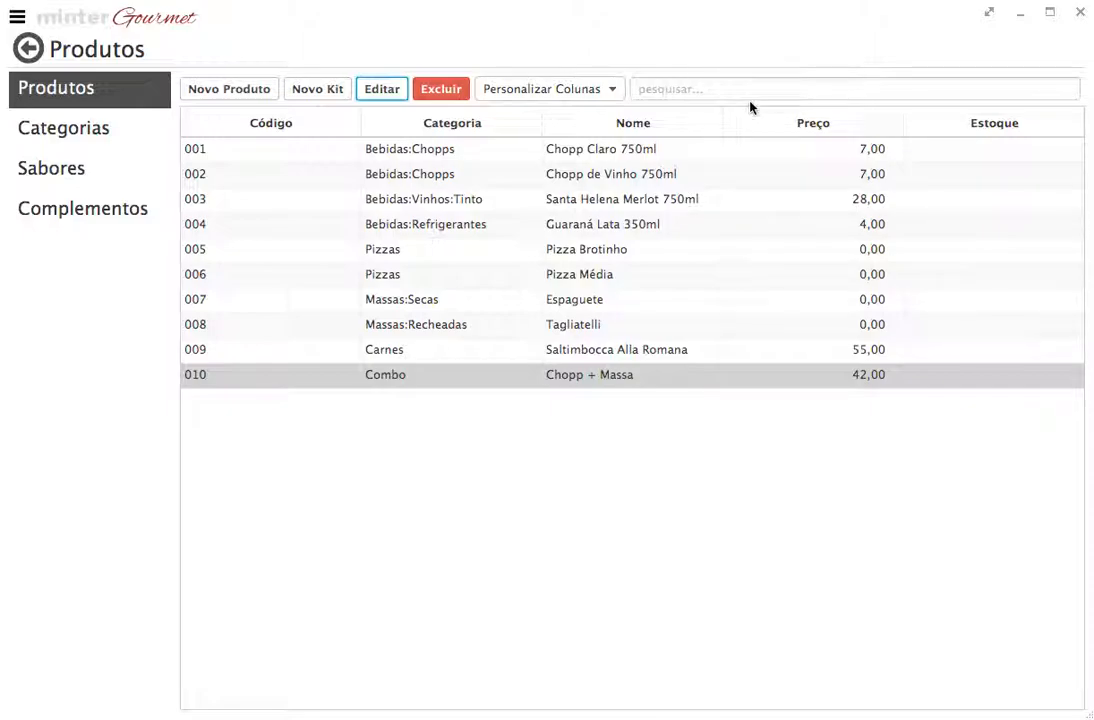
# Enter the company's support e-mail address in the Produtos search box
pyautogui.click(705, 92)
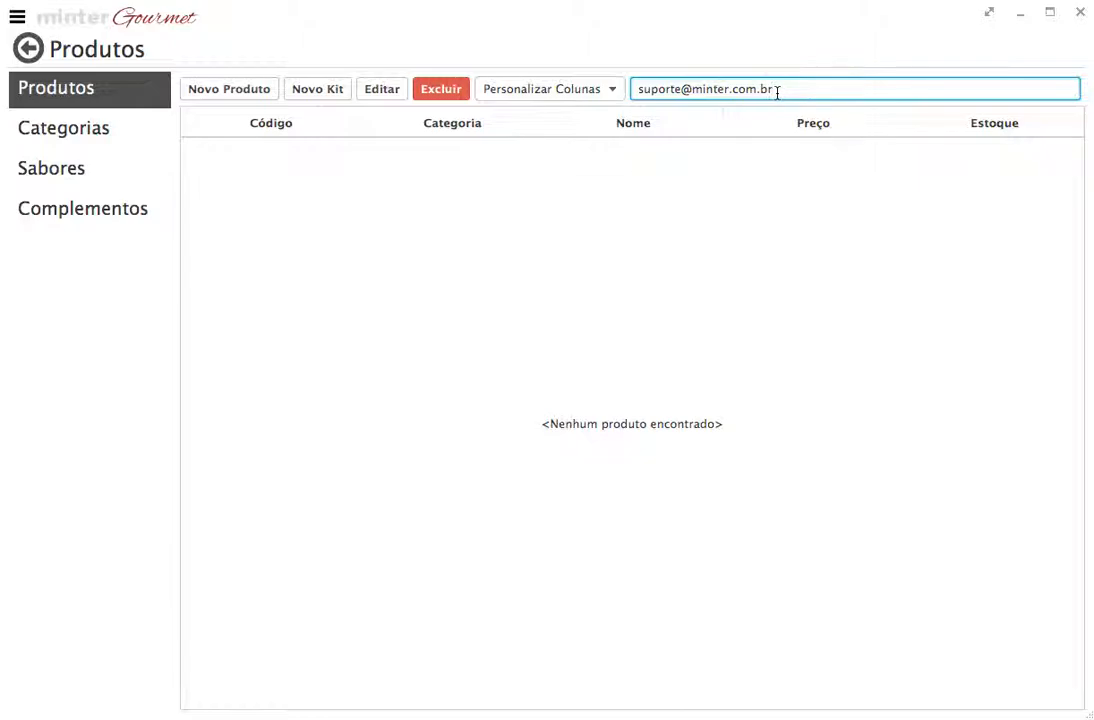
pyautogui.moveTo(777, 92); pyautogui.dragTo(694, 90)
pyautogui.click(816, 88)
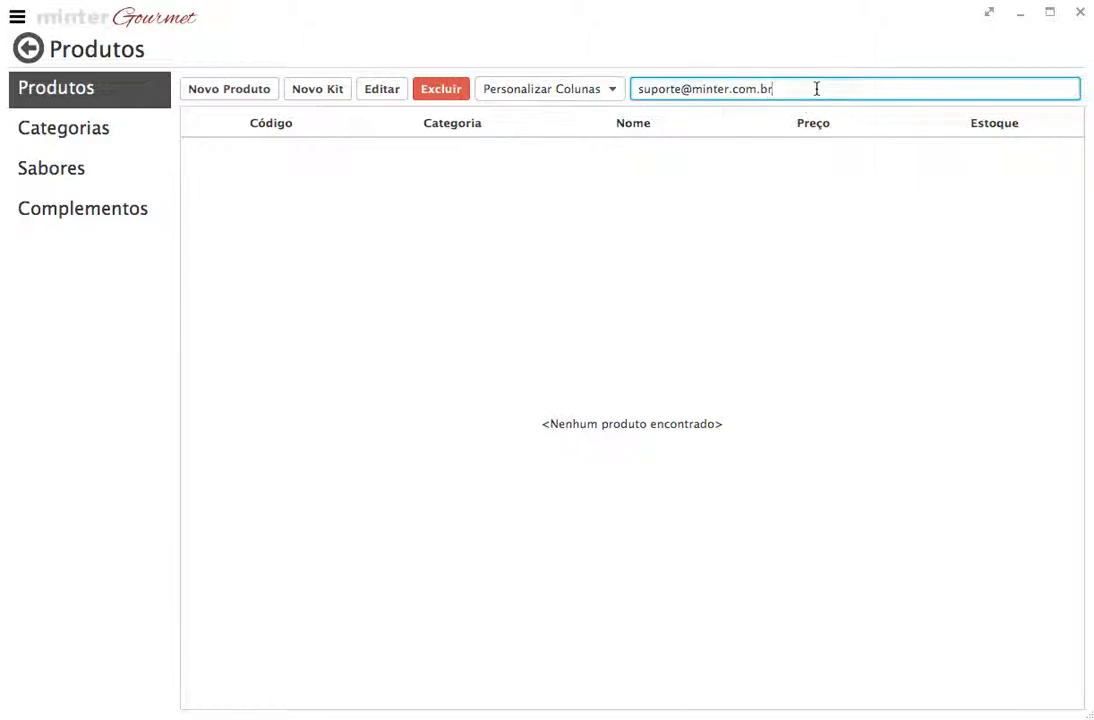